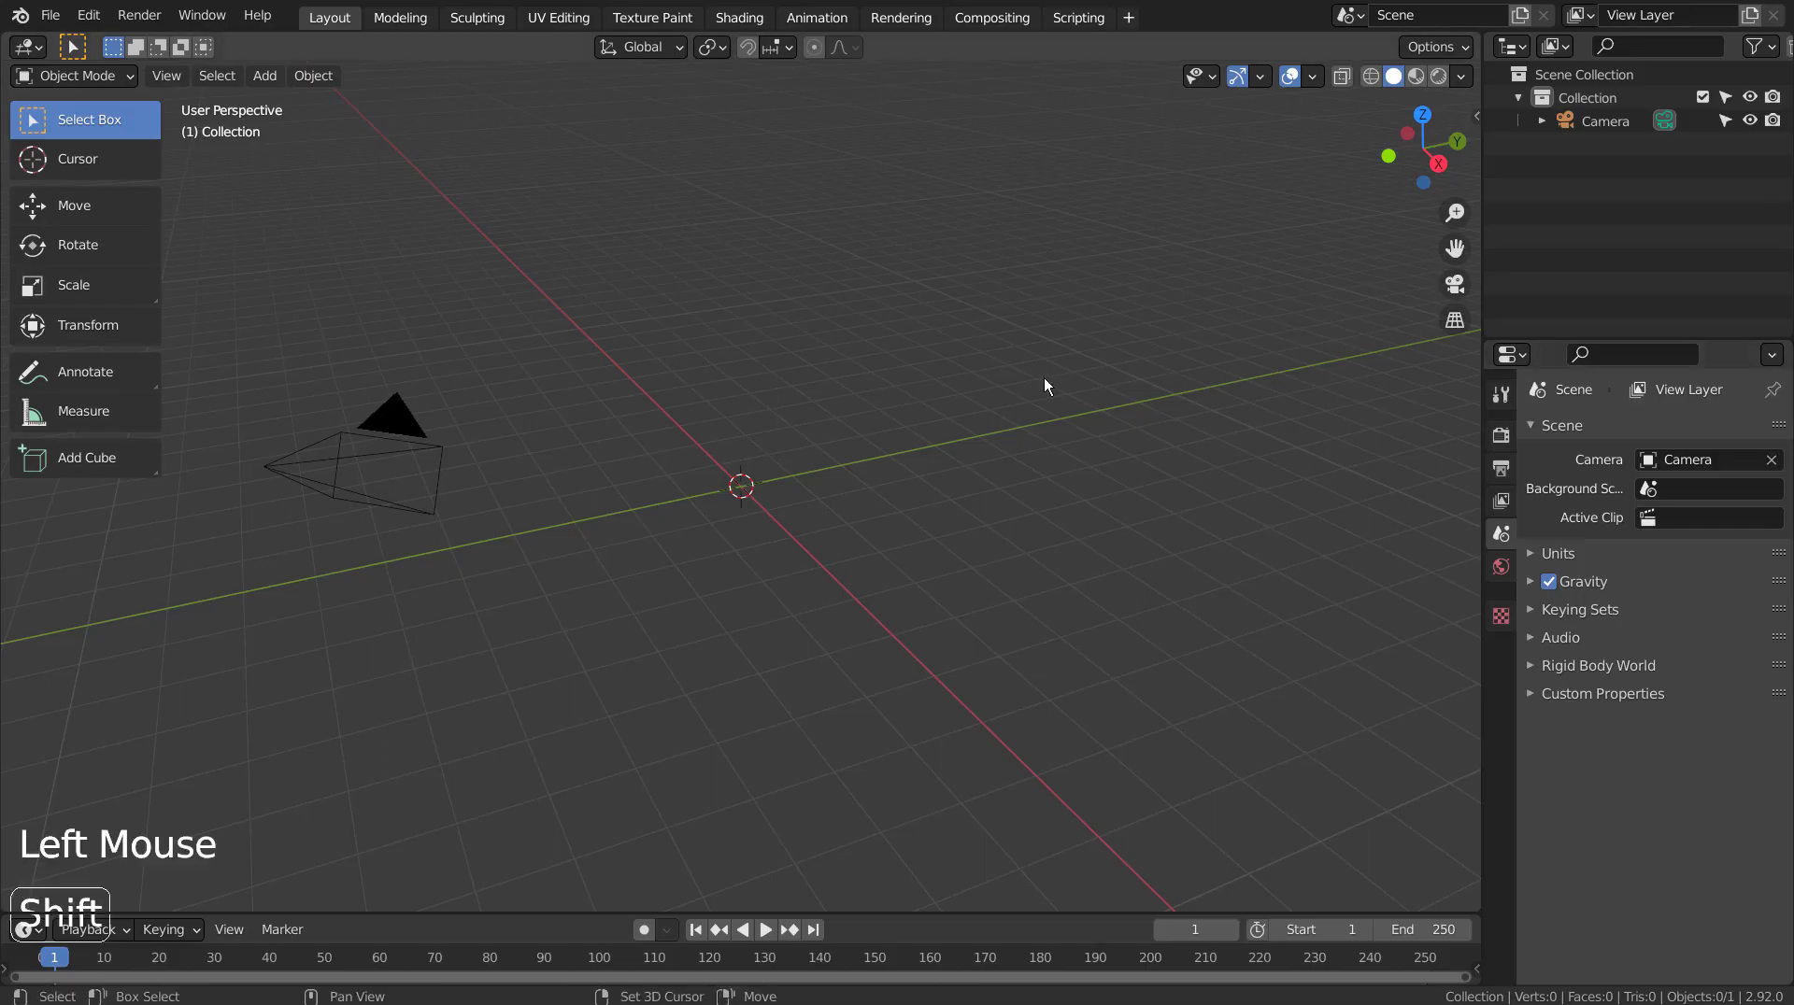
Add a scaled-up ground plane and a cube to the scene.
{"action": "key", "text": "shift+a"}
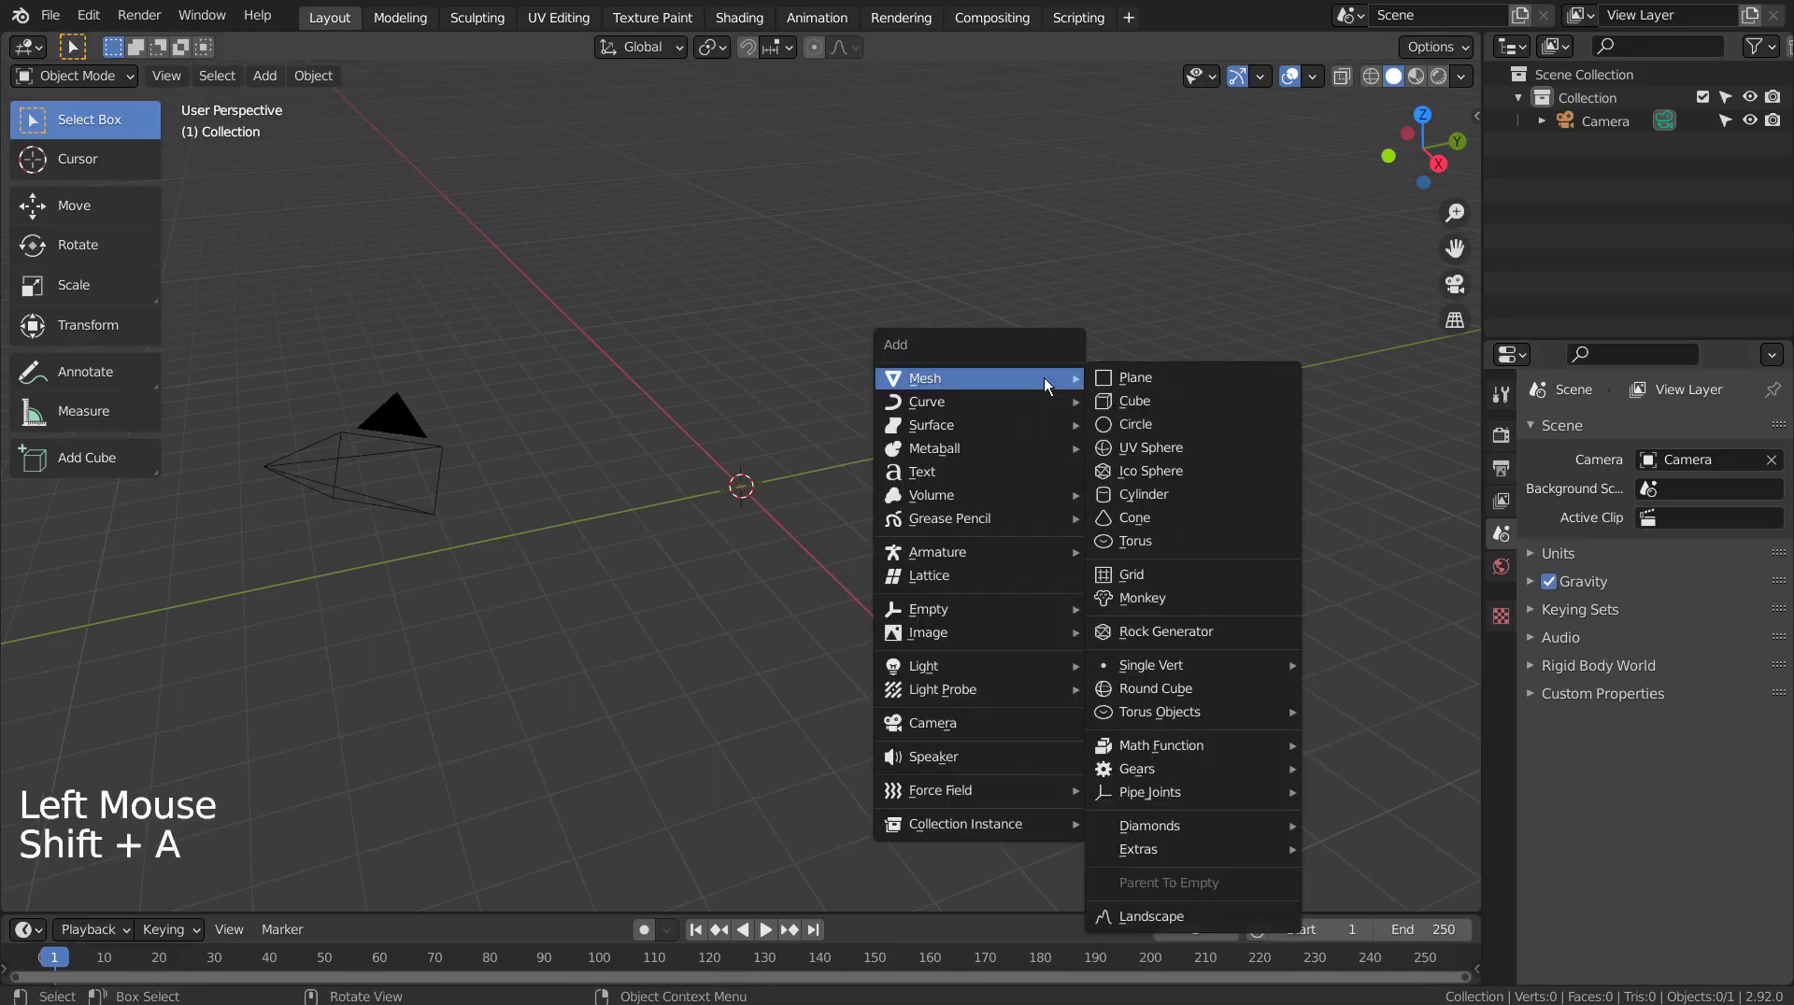
{"action": "left_click", "coordinate": [1123, 370]}
{"action": "key", "text": "s"}
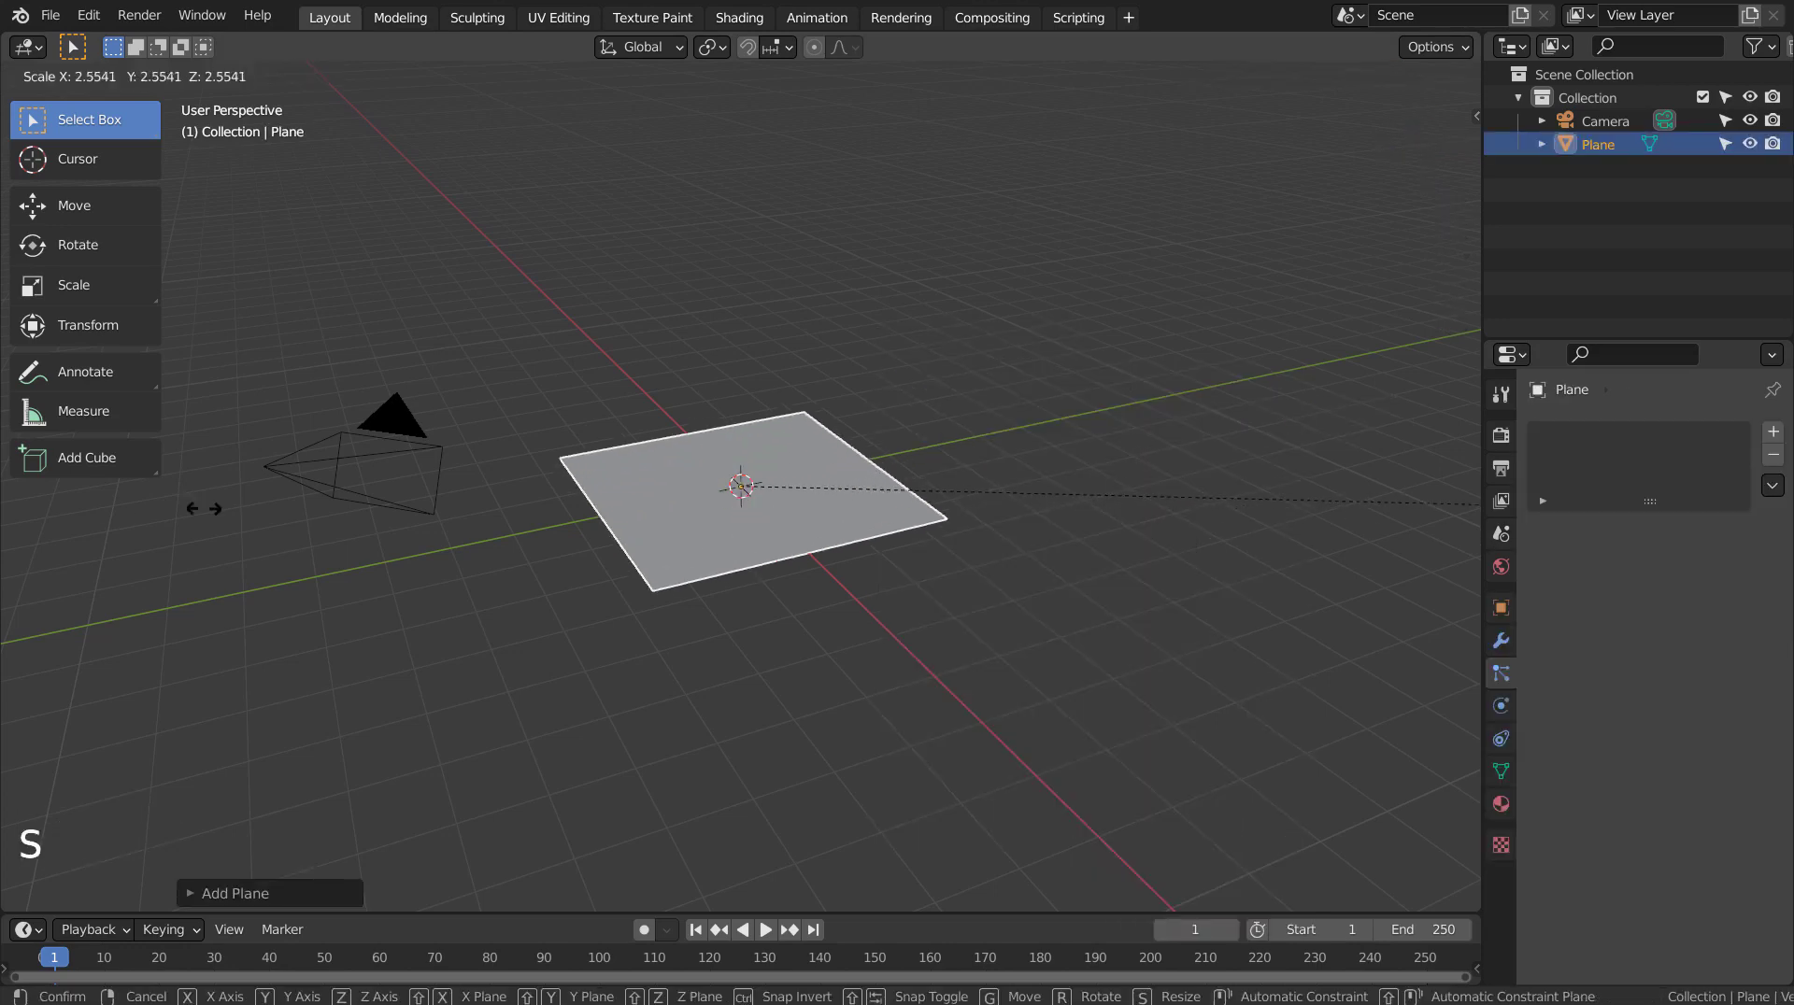
{"action": "left_click", "coordinate": [1436, 509]}
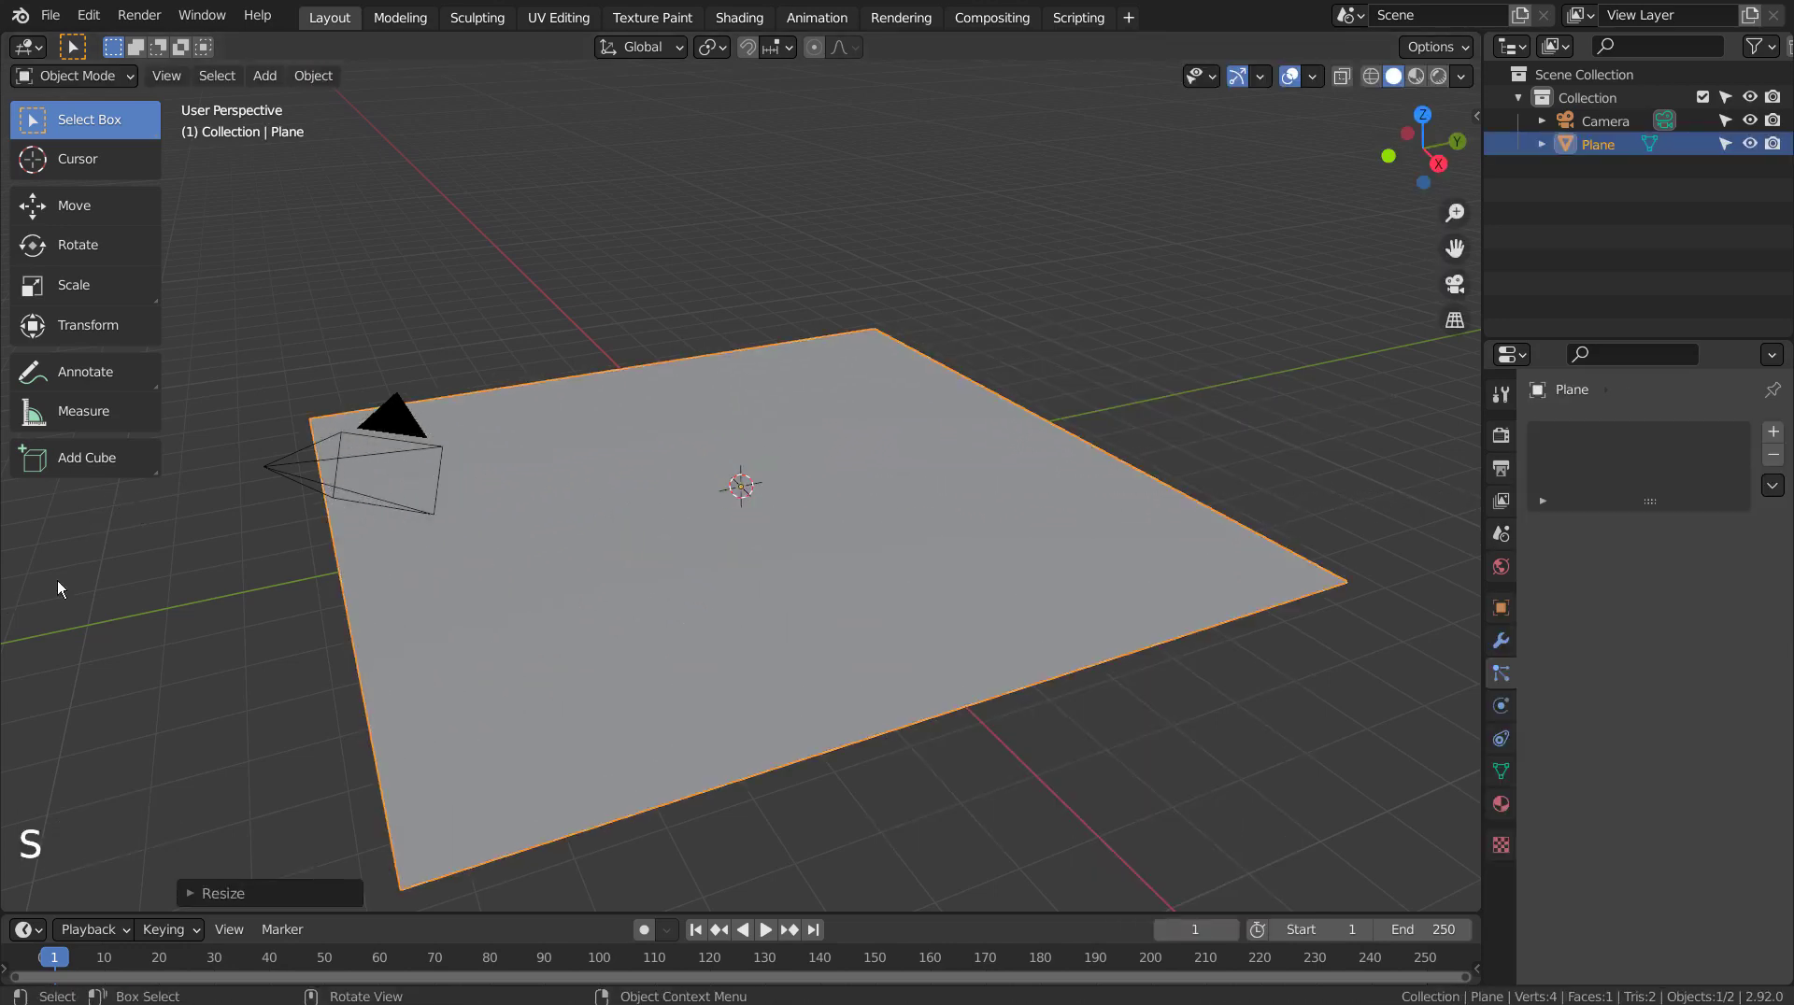
{"action": "middle_click_drag", "start_coordinate": [56, 589], "coordinate": [517, 552]}
{"action": "key", "text": "shift+a"}
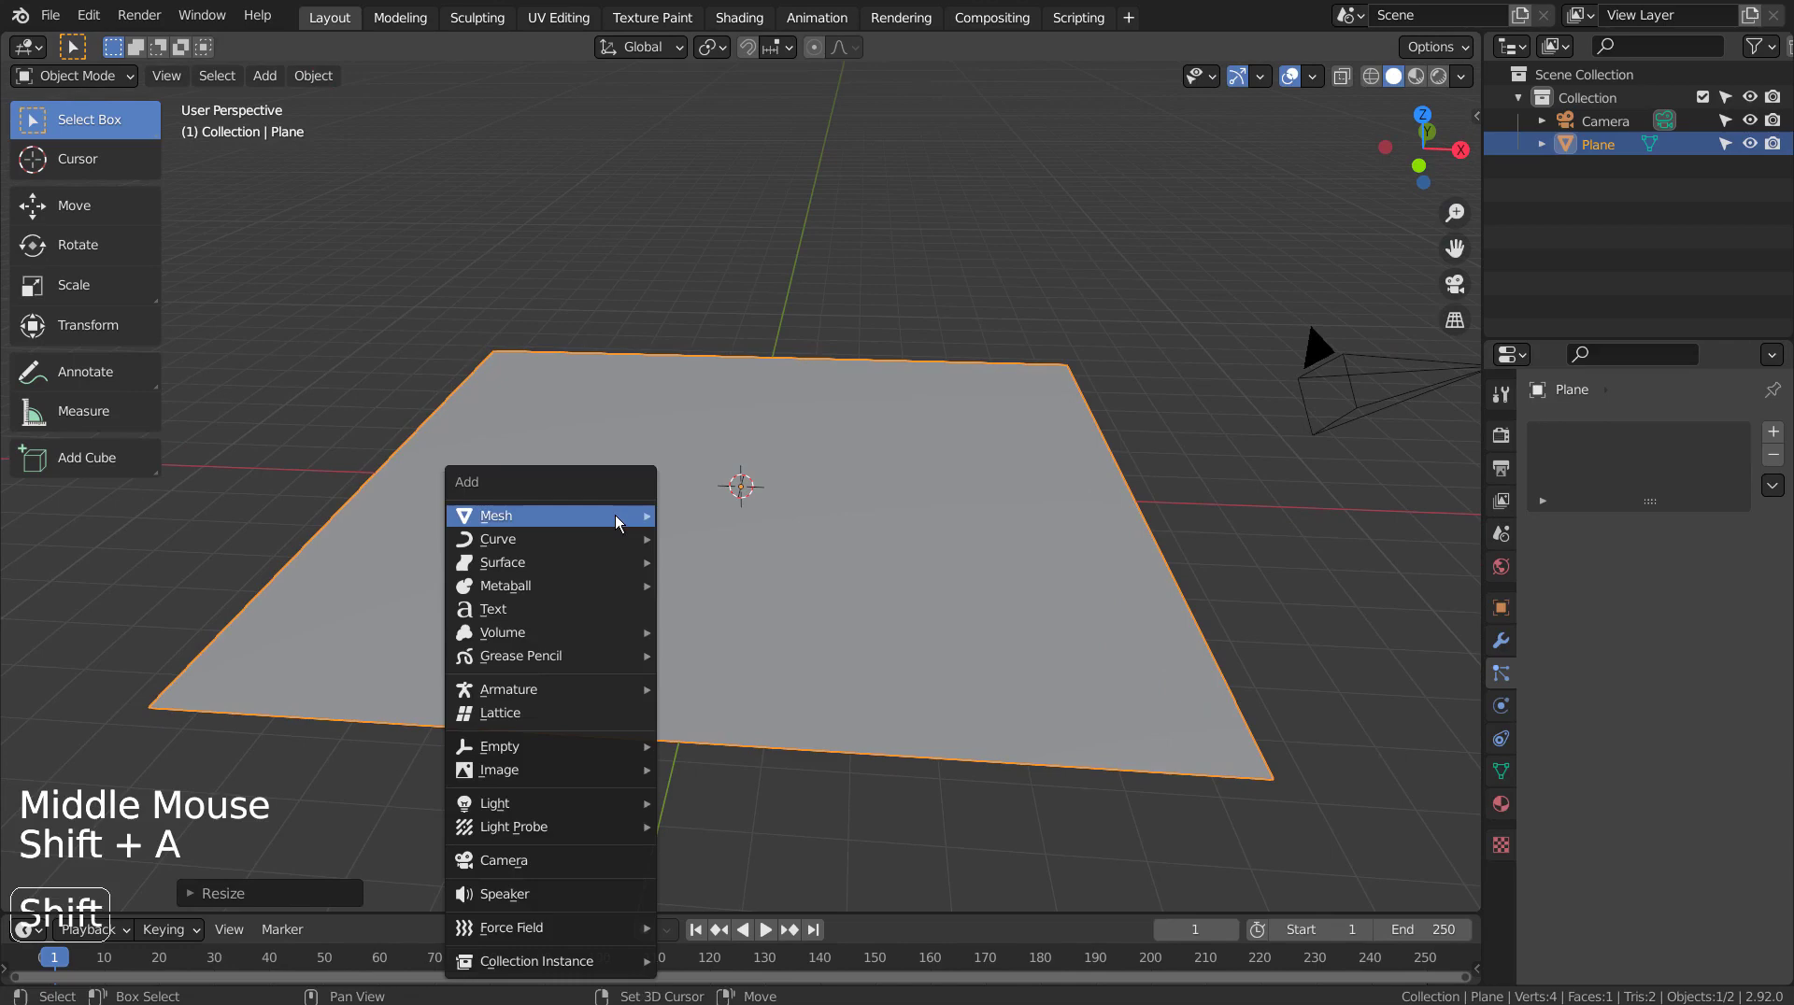
{"action": "mouse_move", "coordinate": [643, 514]}
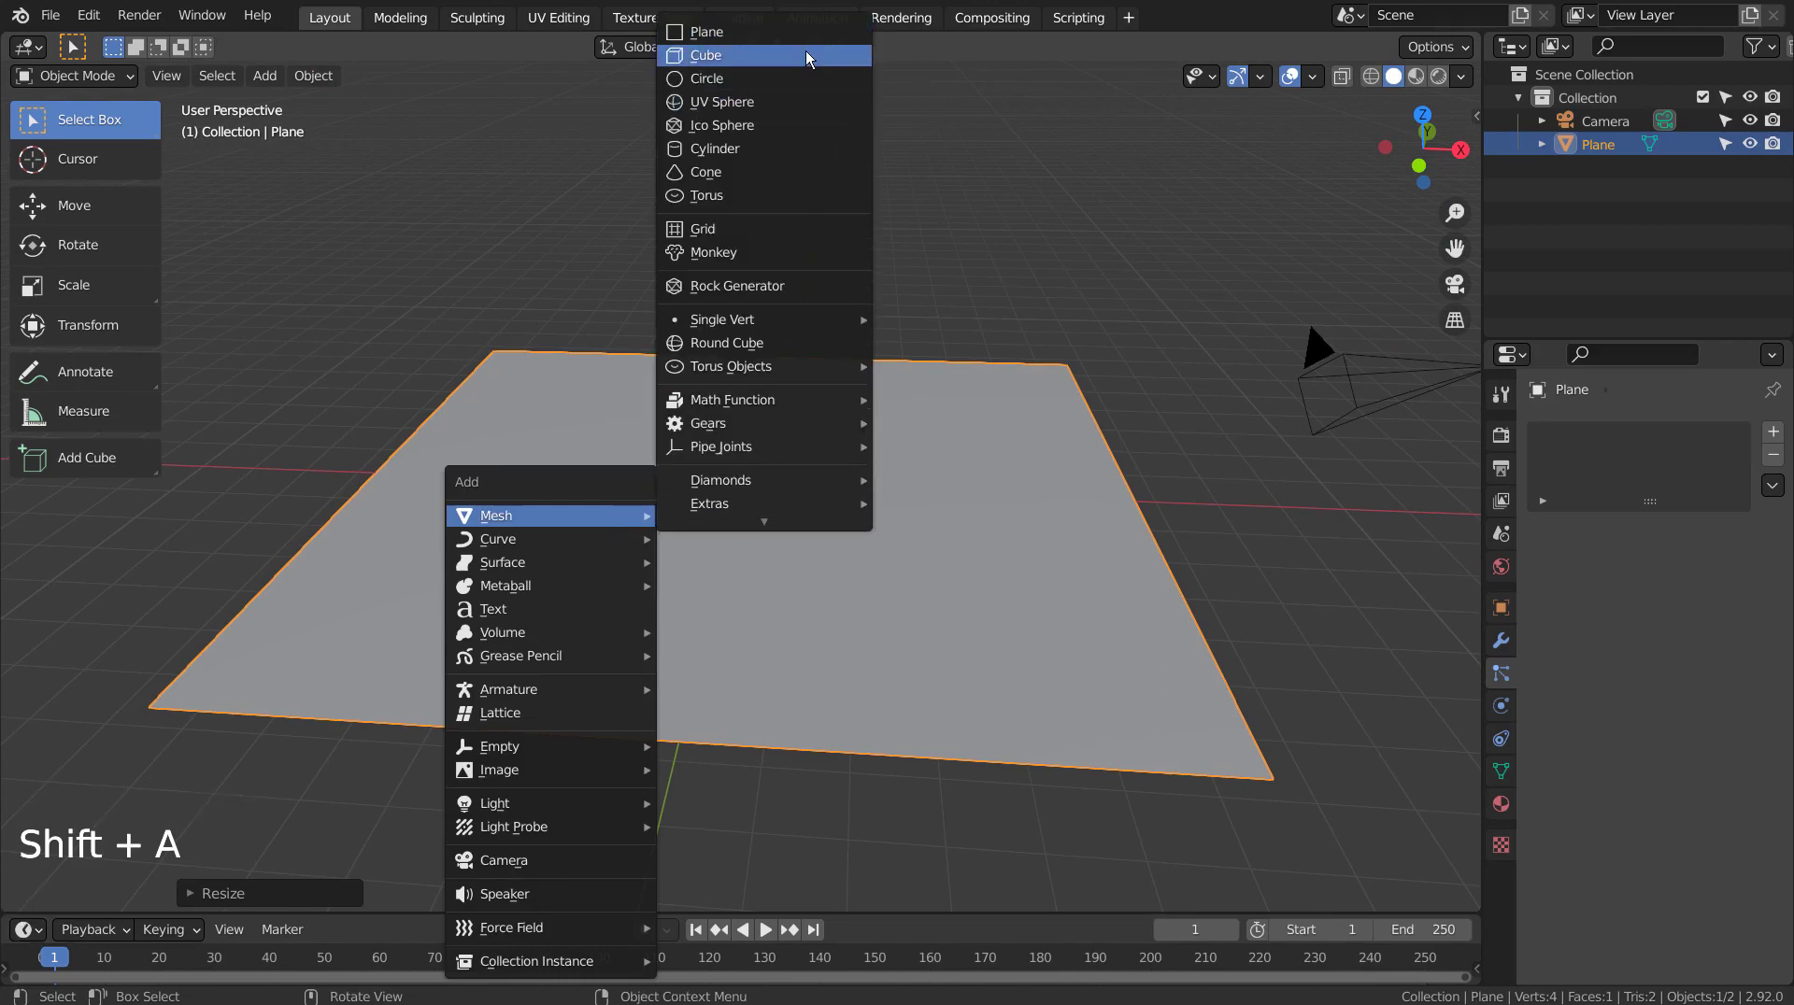
{"action": "left_click", "coordinate": [805, 55]}
Add a low-poly UV sphere with 6 segments and 6 rings.
{"action": "key", "text": "shift+a"}
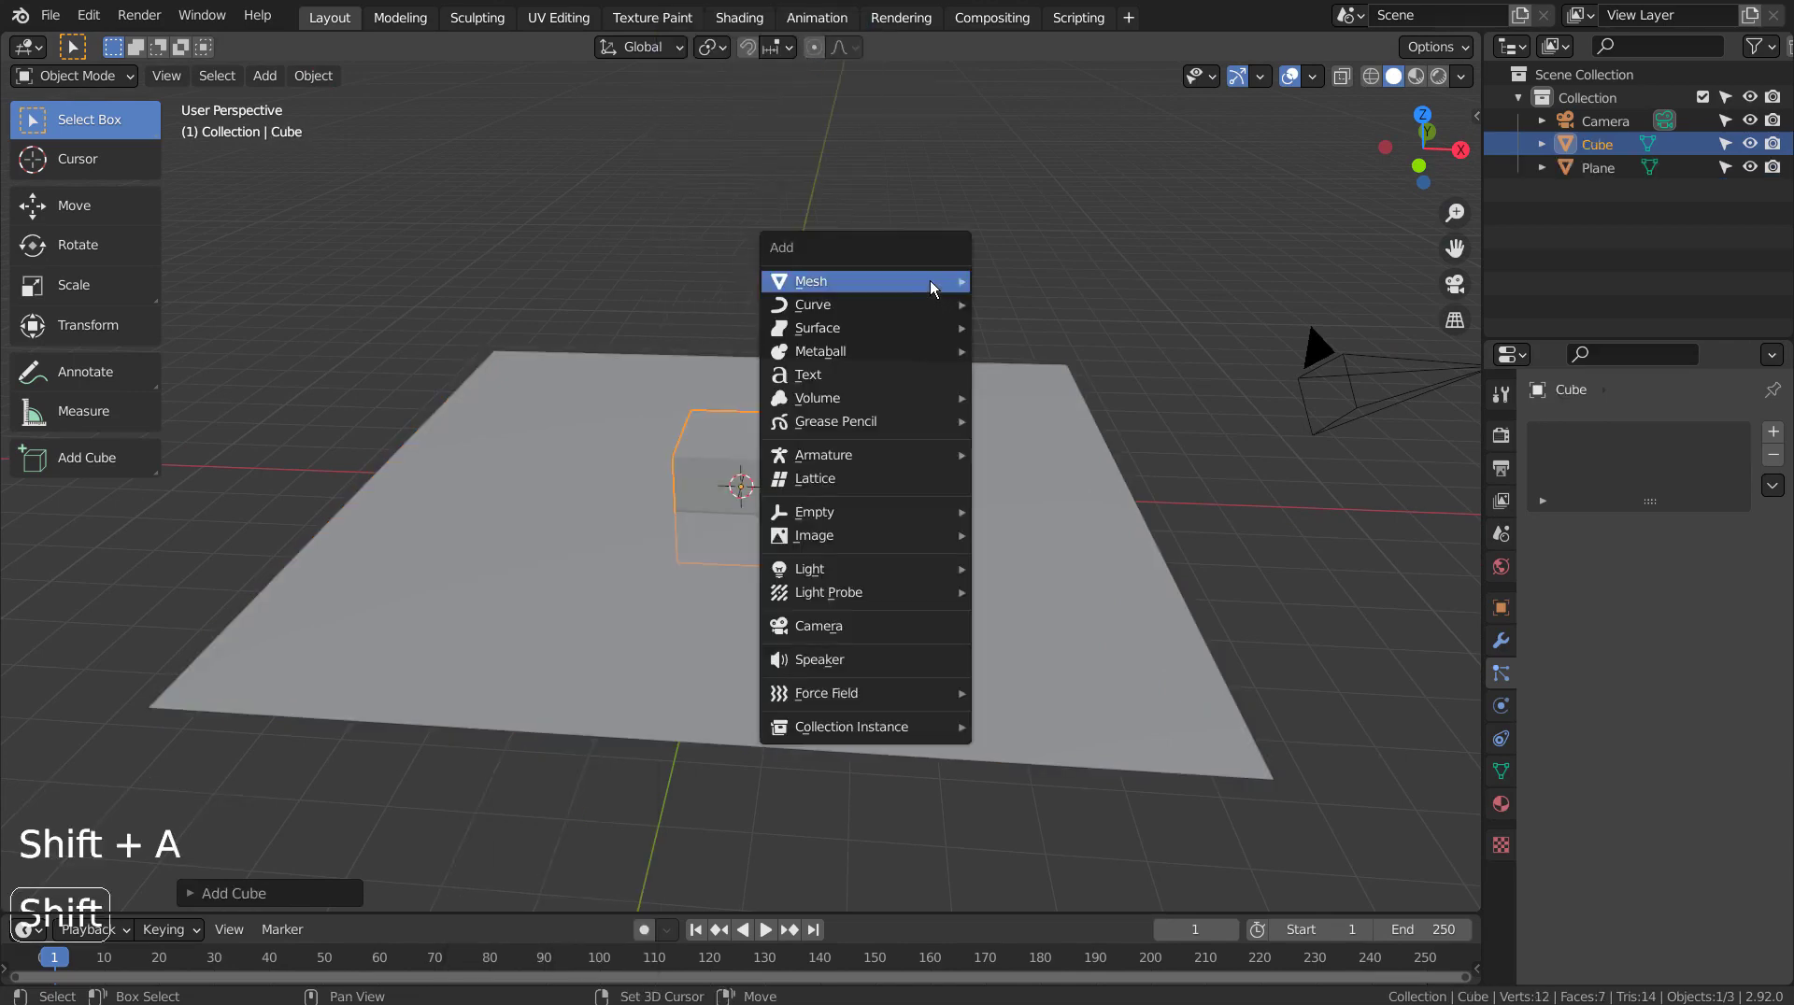
{"action": "mouse_move", "coordinate": [951, 280]}
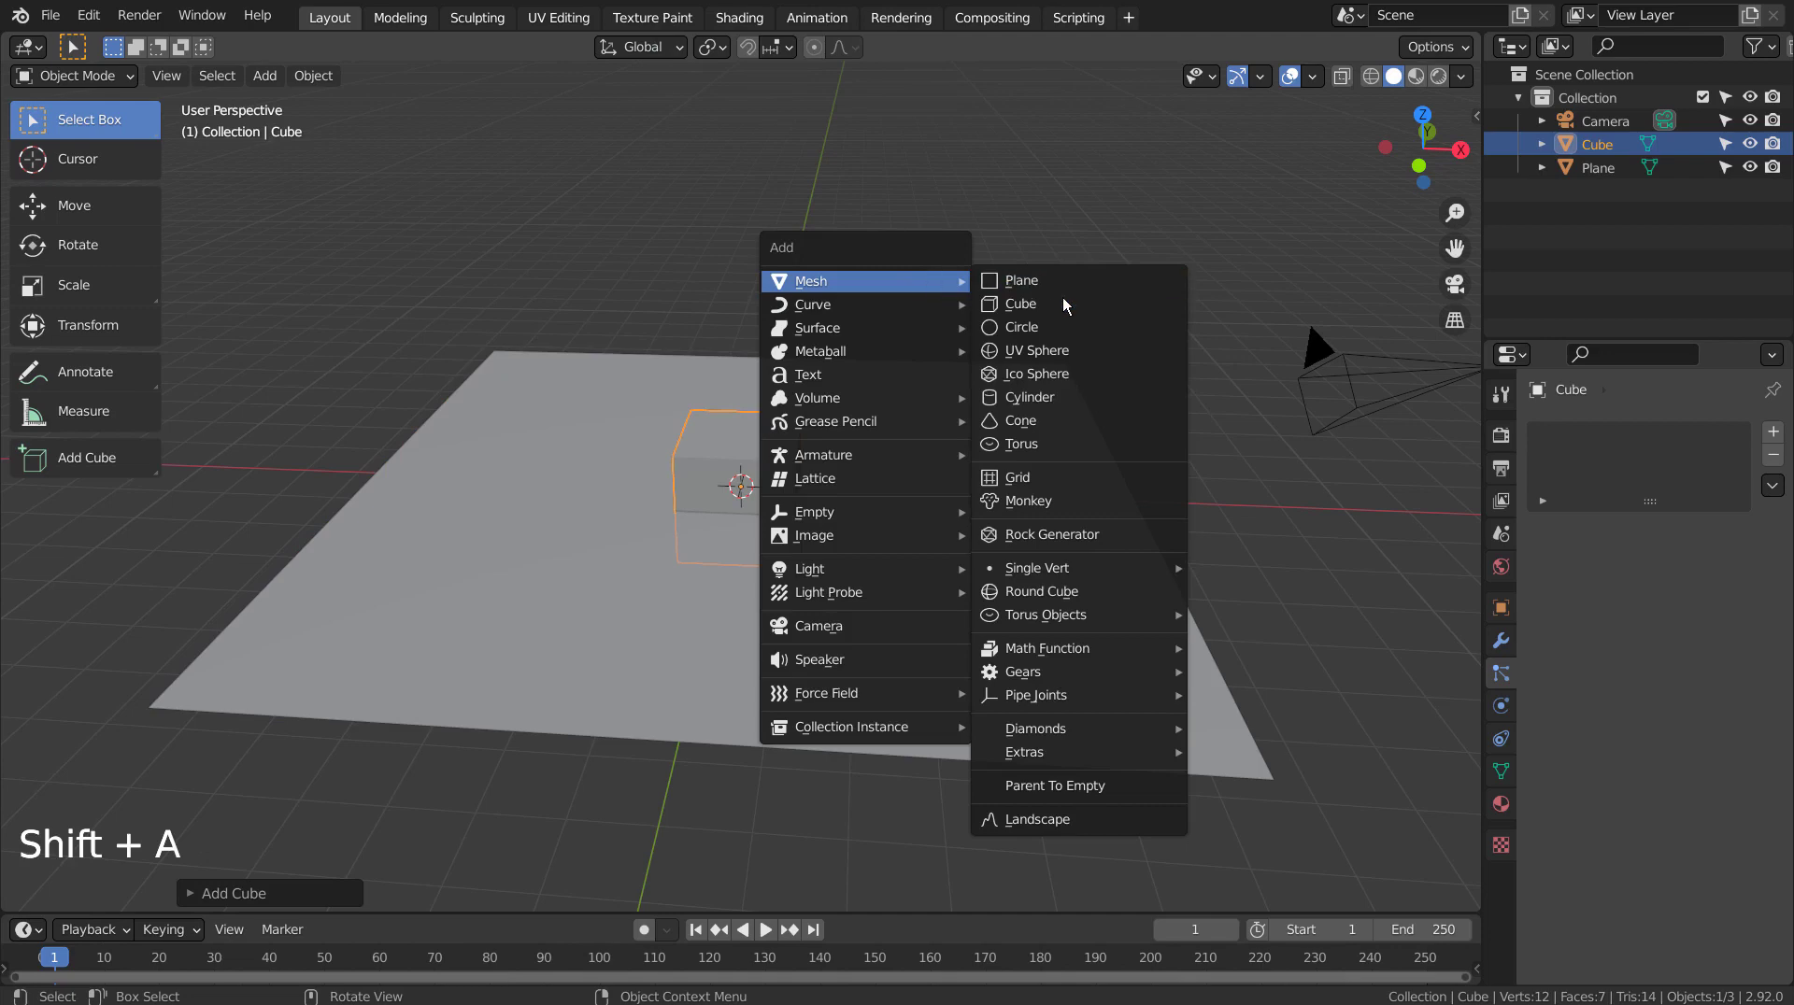
{"action": "left_click", "coordinate": [1066, 359]}
{"action": "left_click", "coordinate": [300, 897]}
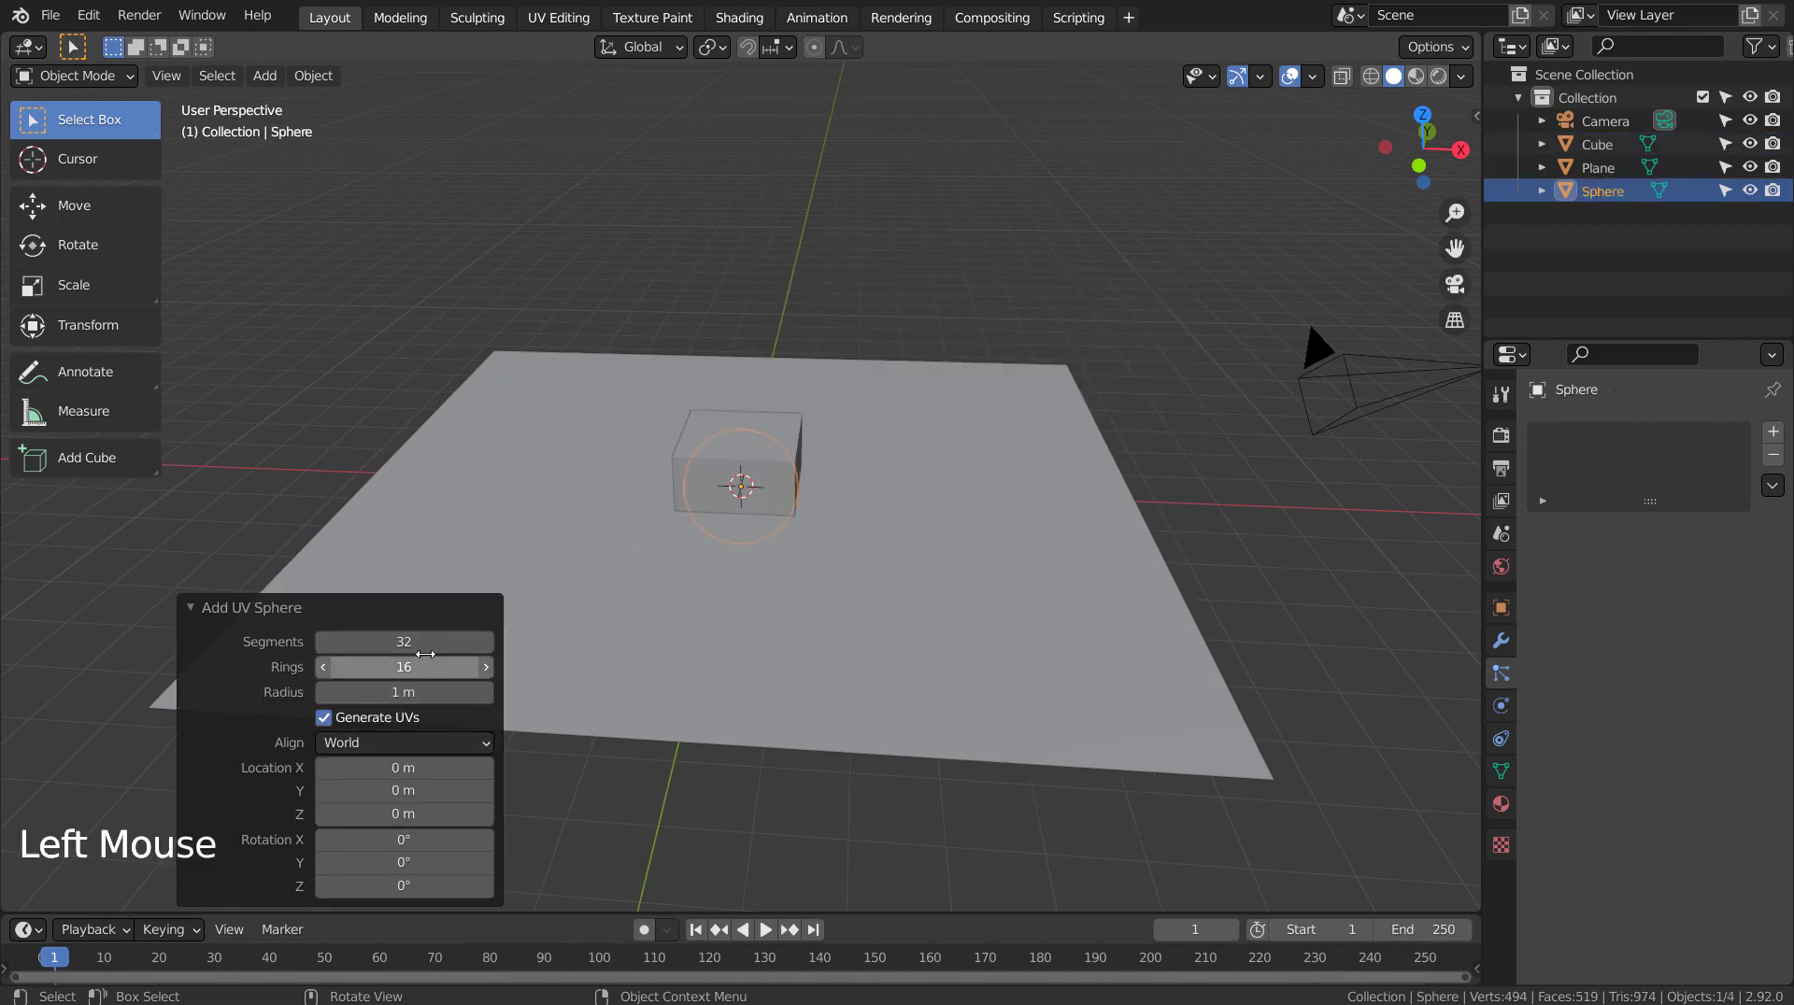
{"action": "double_click", "coordinate": [404, 641]}
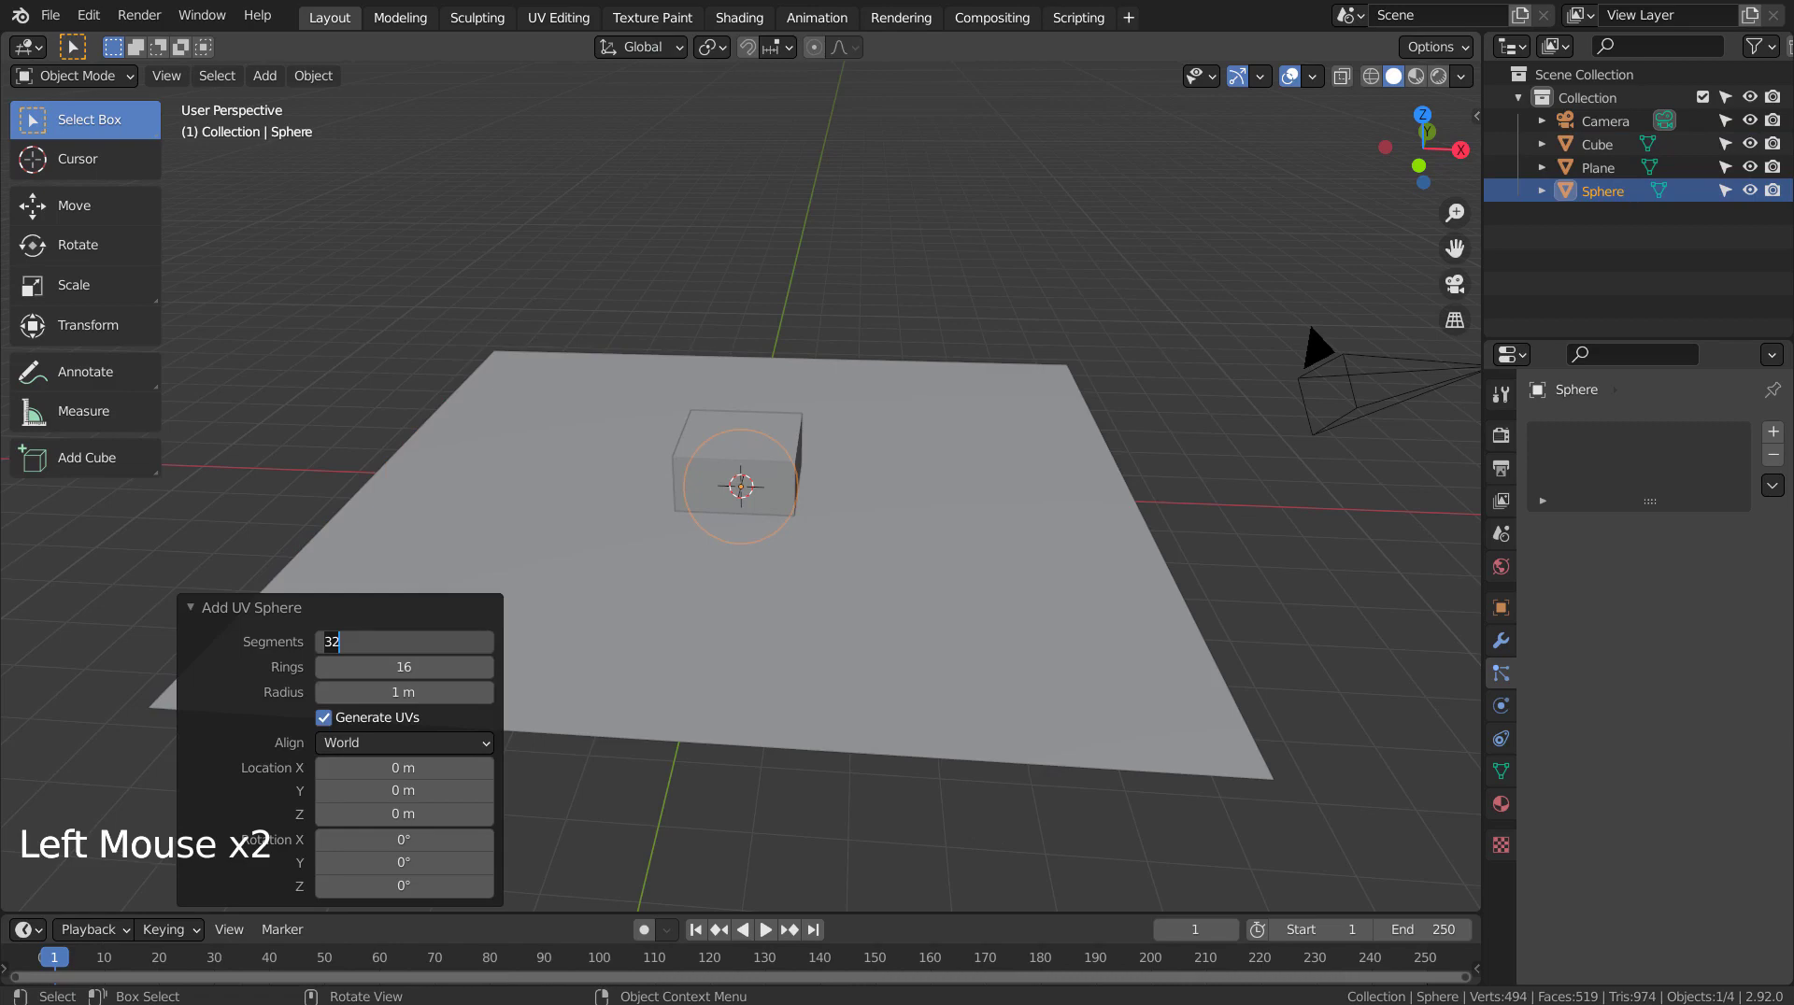
{"action": "type", "text": "6"}
{"action": "key", "text": "Tab"}
{"action": "type", "text": "6"}
{"action": "key", "text": "Return"}
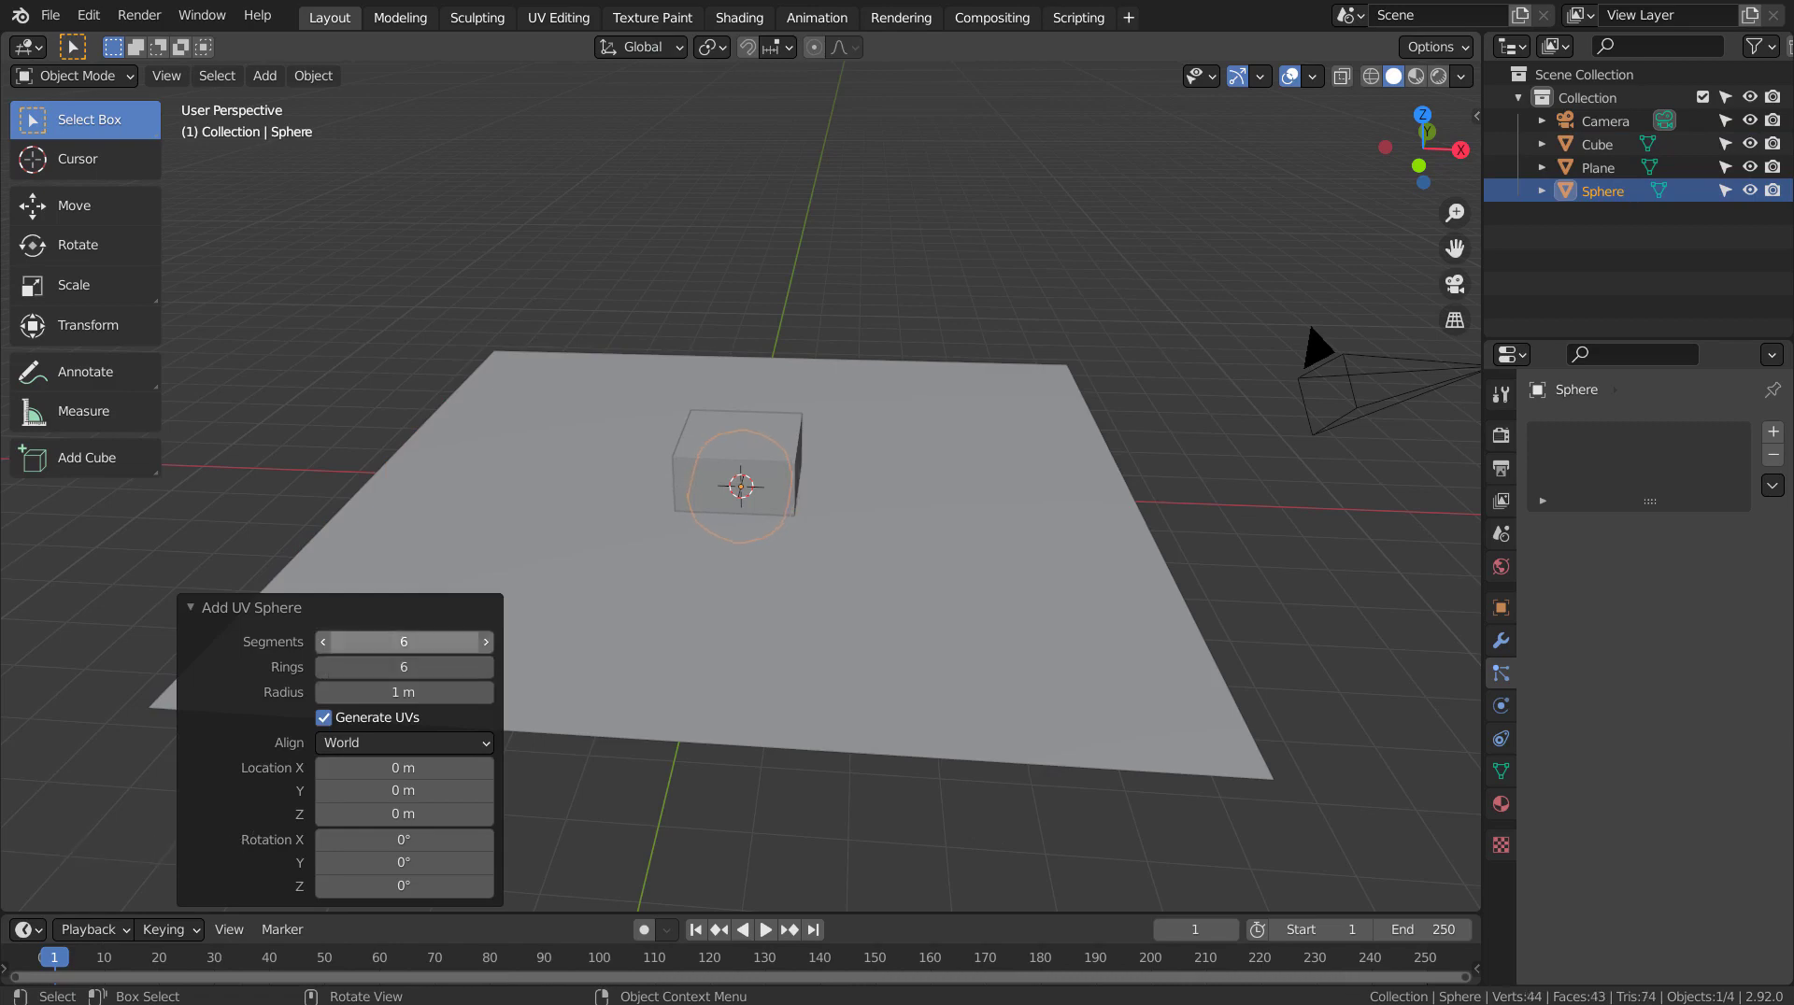
Move the sphere about 2.9 m along the X axis.
{"action": "key", "text": "g"}
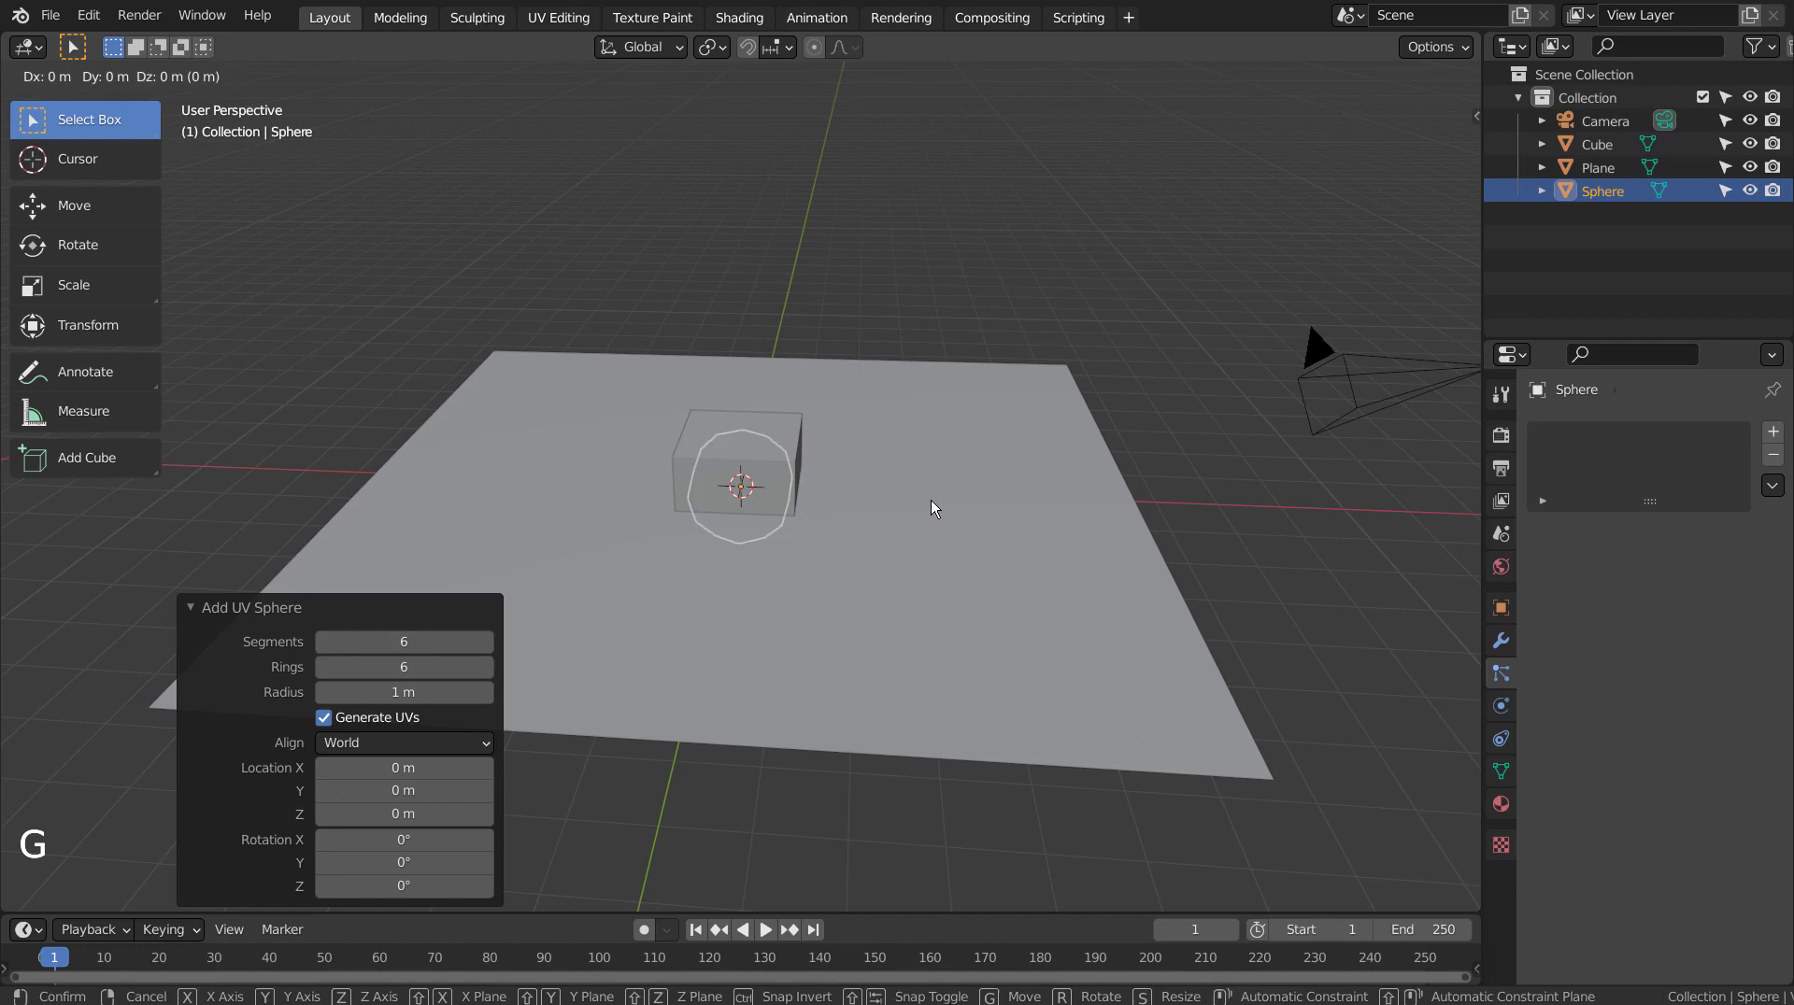
{"action": "key", "text": "x"}
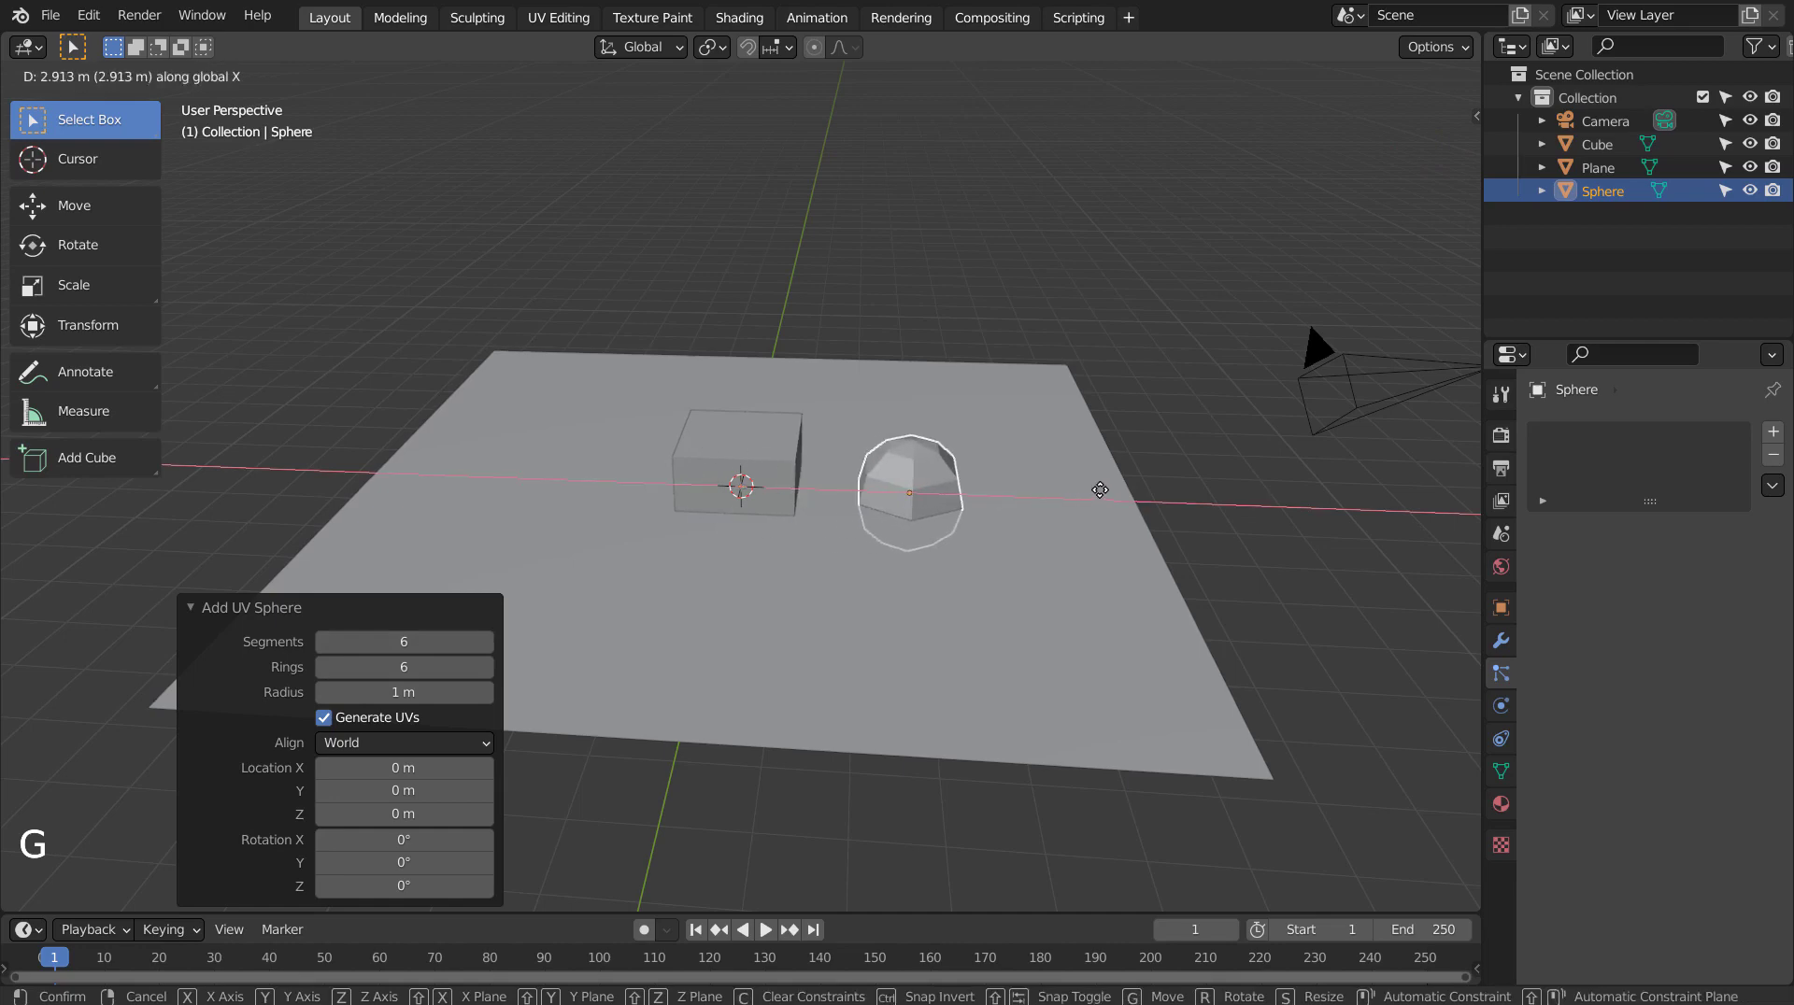
{"action": "left_click", "coordinate": [1077, 512]}
{"action": "middle_click_drag", "start_coordinate": [1077, 512], "coordinate": [1086, 586]}
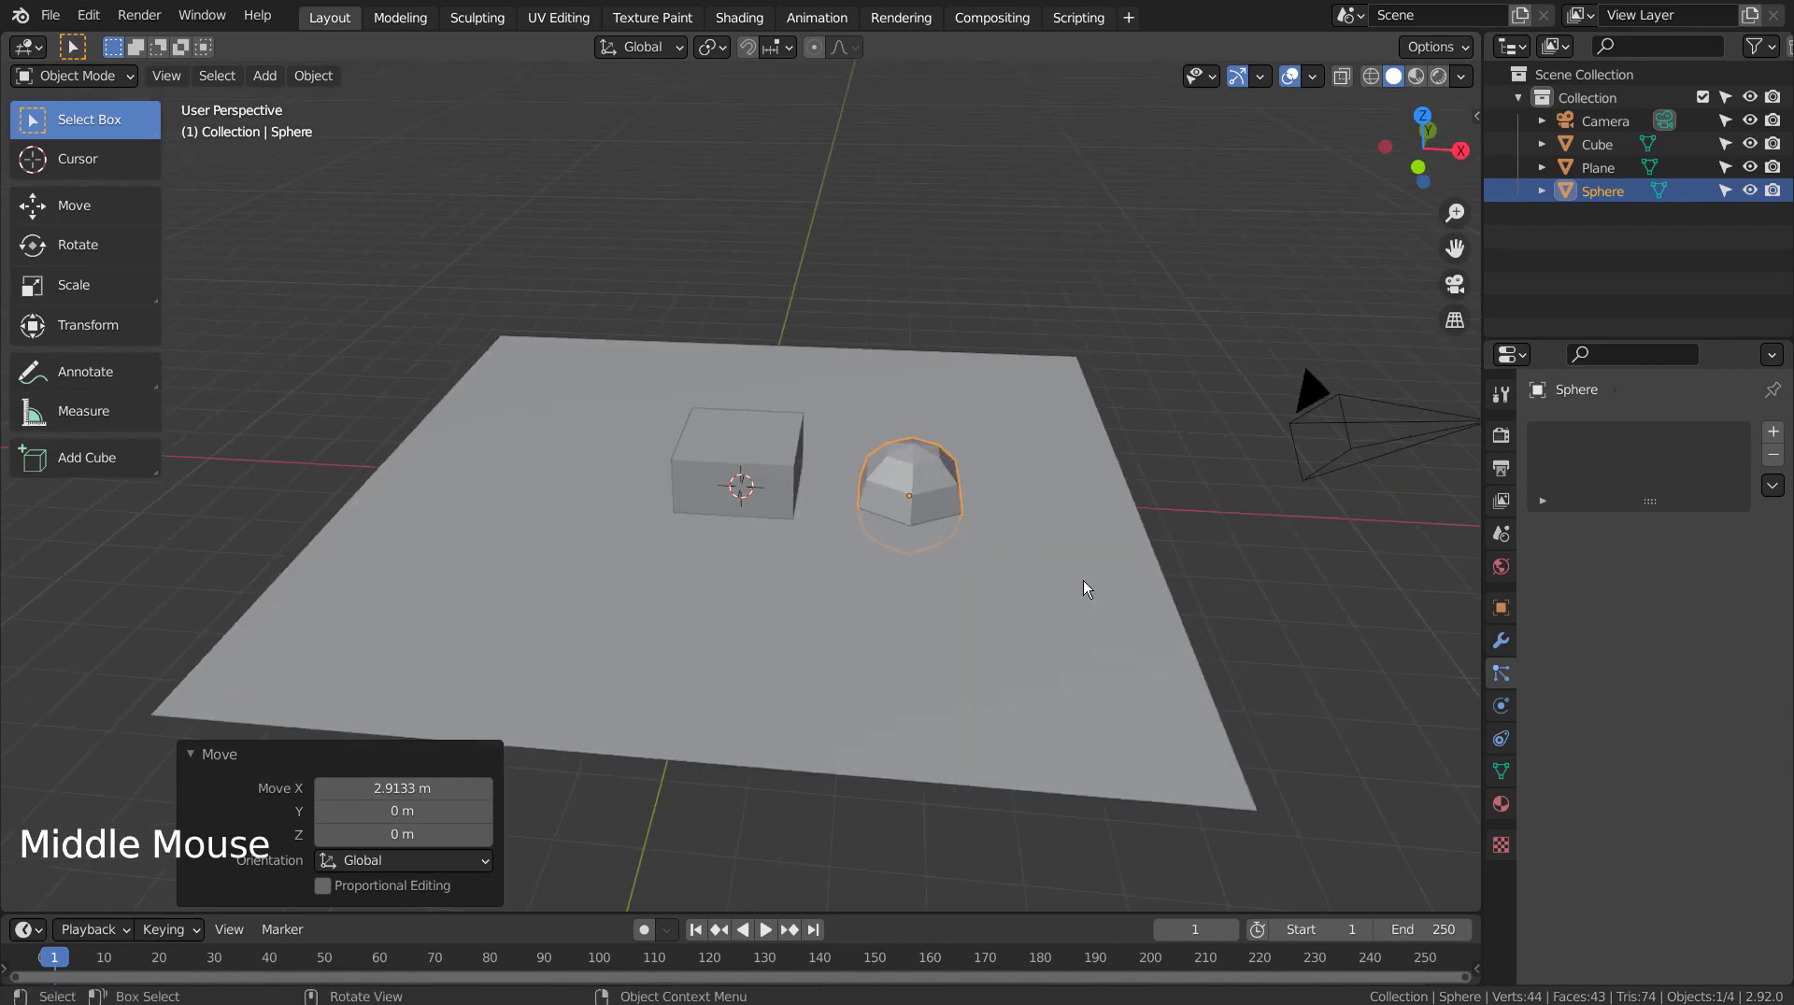
Add a 7-sided cylinder and slide it along X to the left of the cube.
{"action": "key", "text": "shift+a"}
{"action": "mouse_move", "coordinate": [1125, 450]}
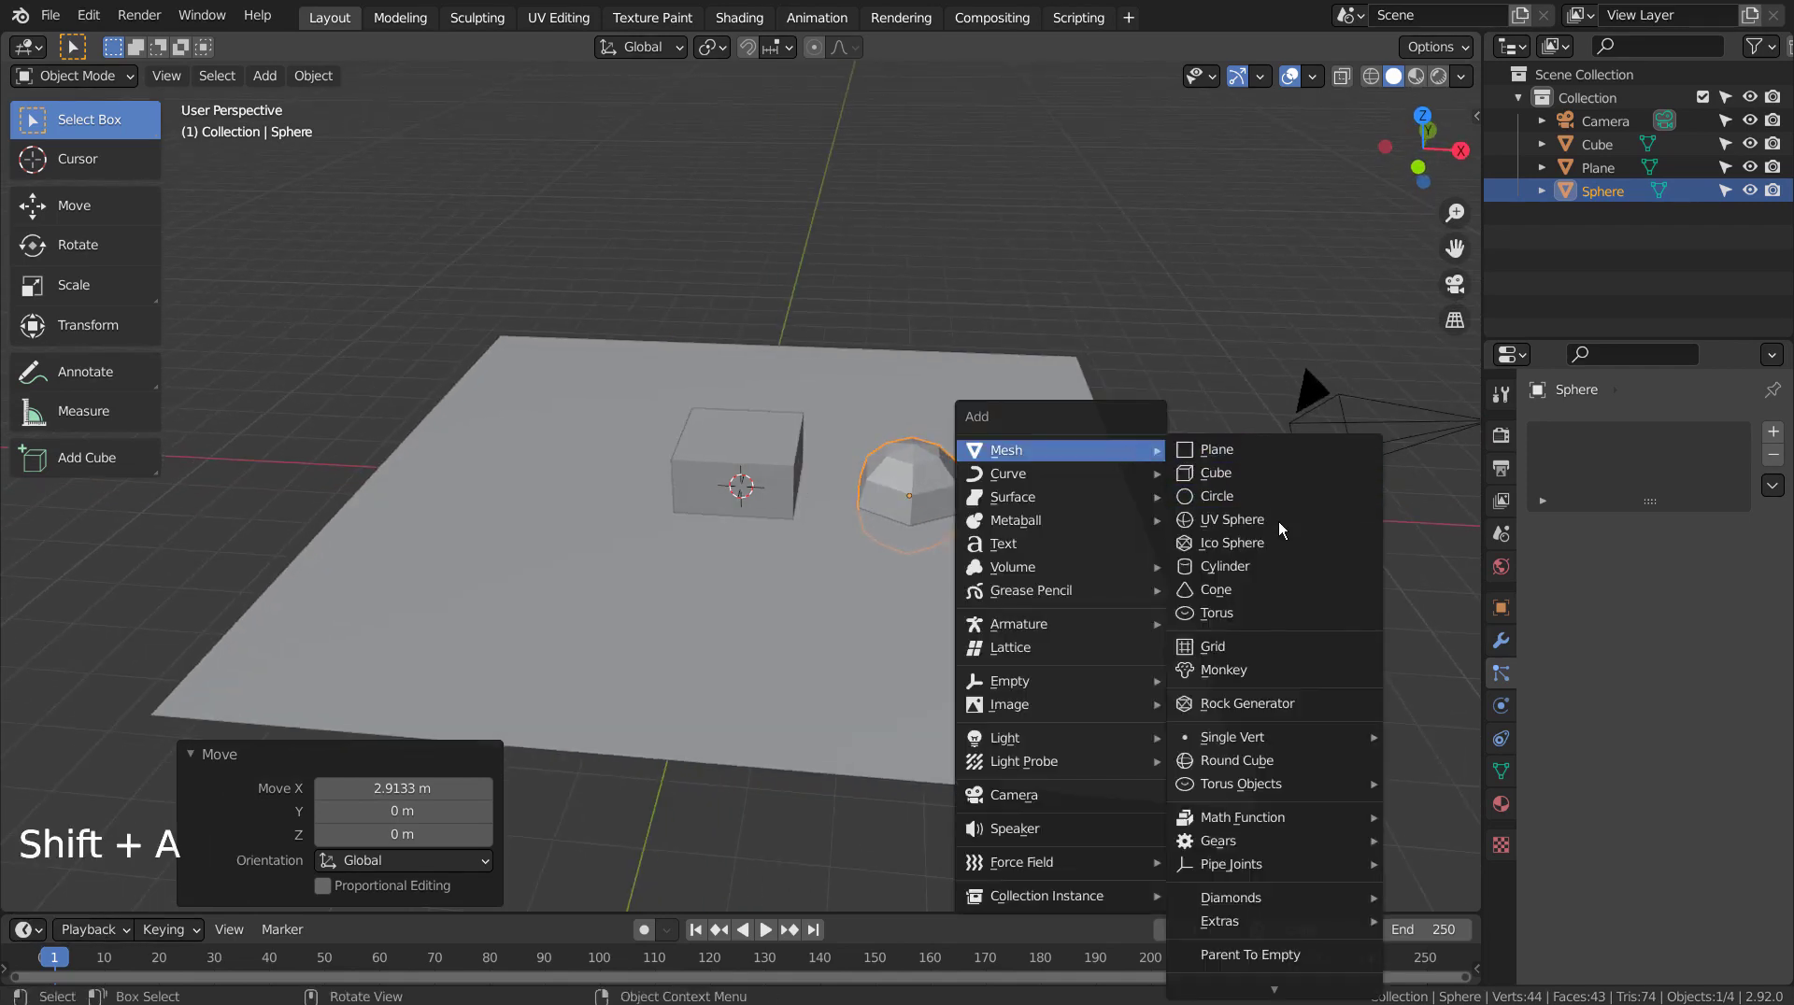
{"action": "left_click", "coordinate": [1225, 566]}
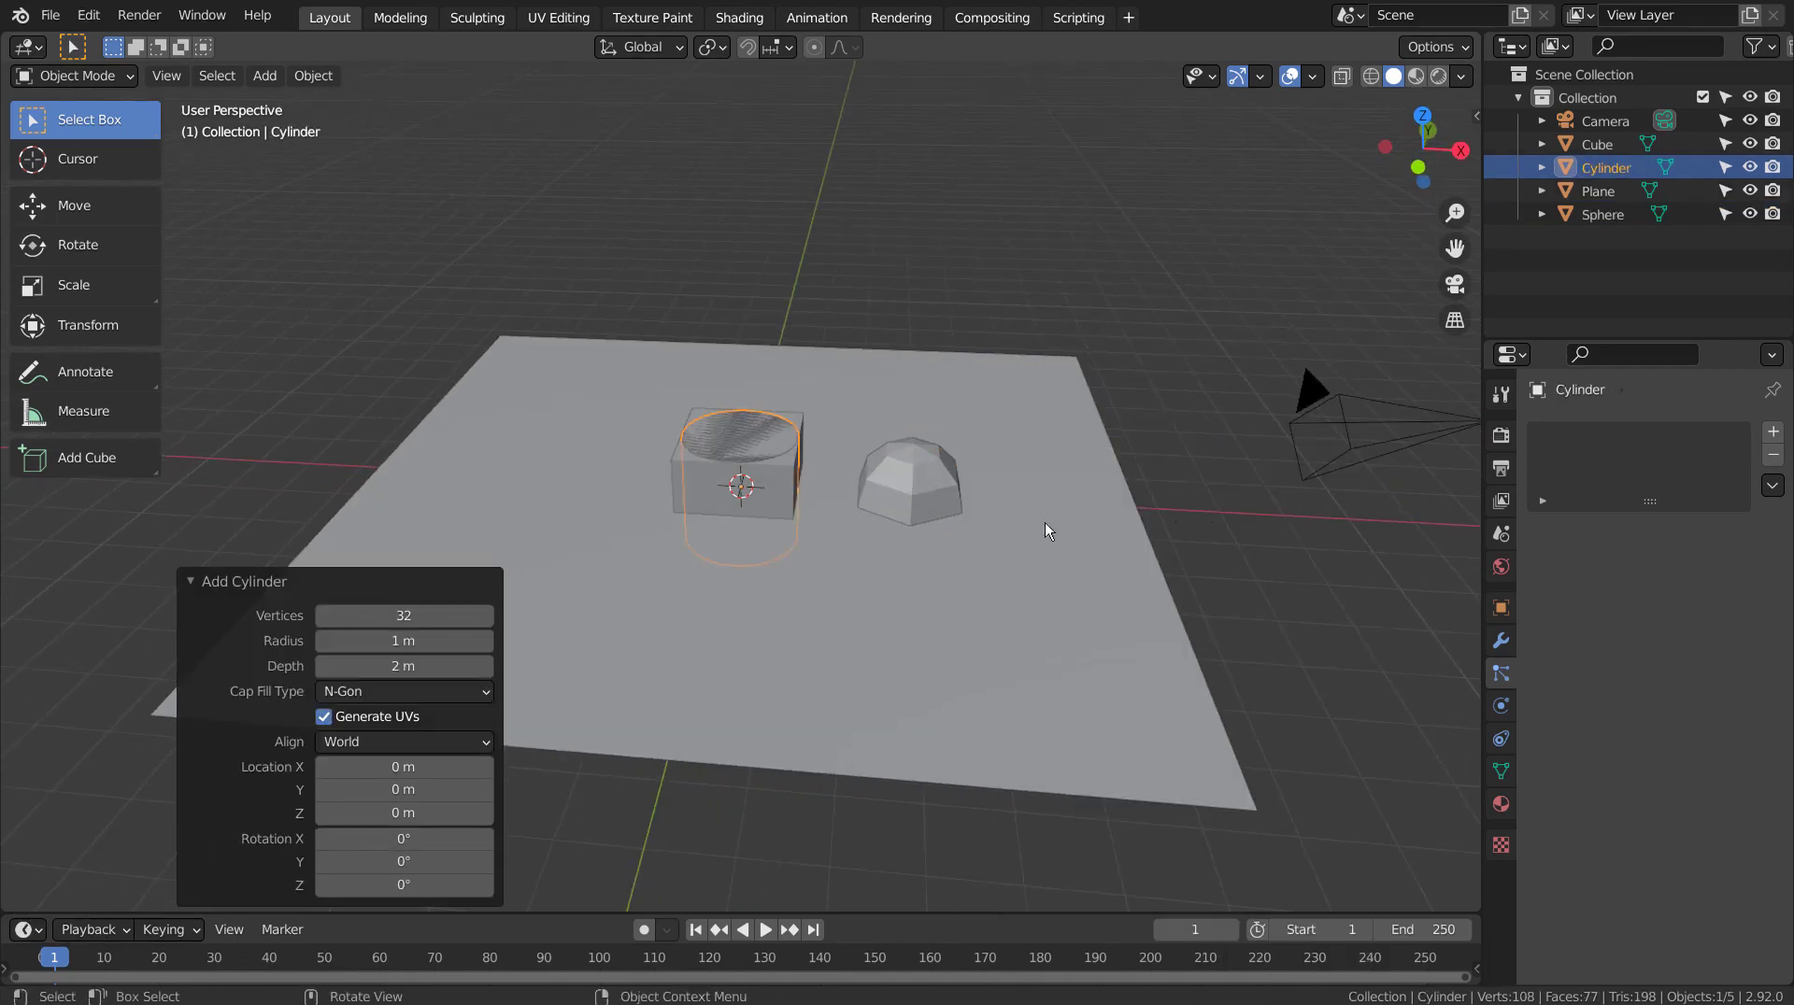
{"action": "left_click", "coordinate": [327, 616]}
{"action": "type", "text": "7"}
{"action": "key", "text": "Return"}
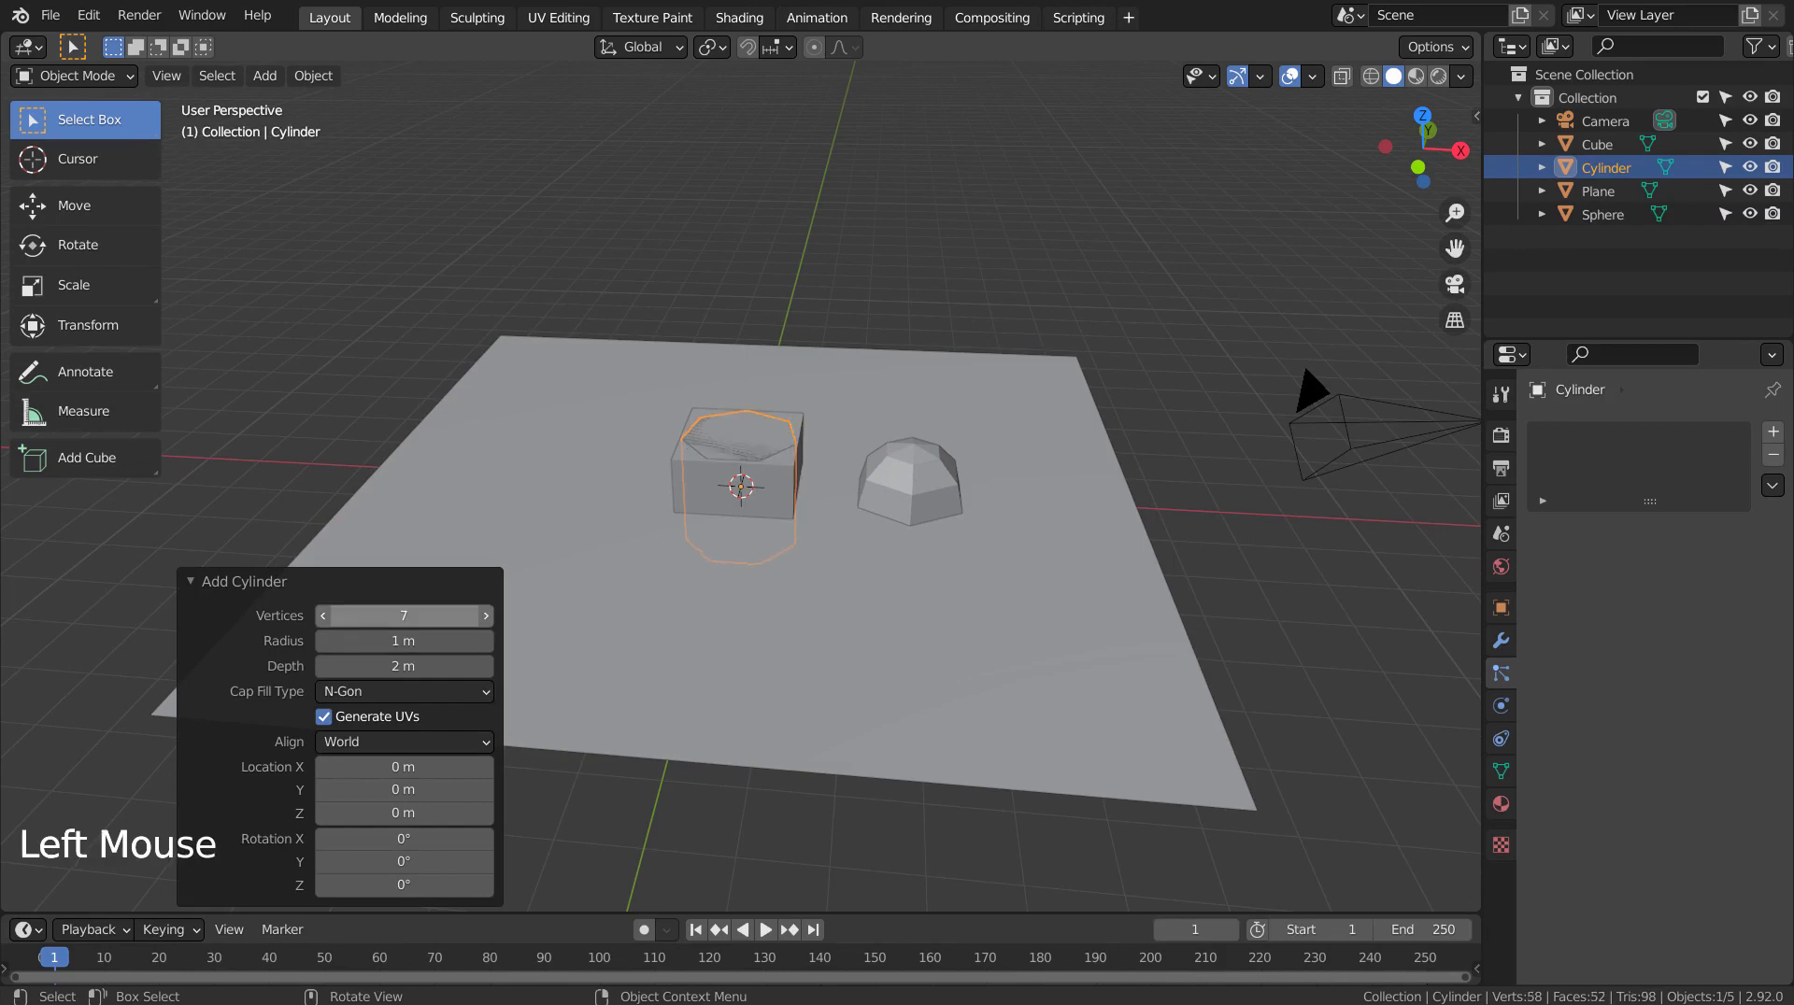
{"action": "key", "text": "g"}
{"action": "key", "text": "x"}
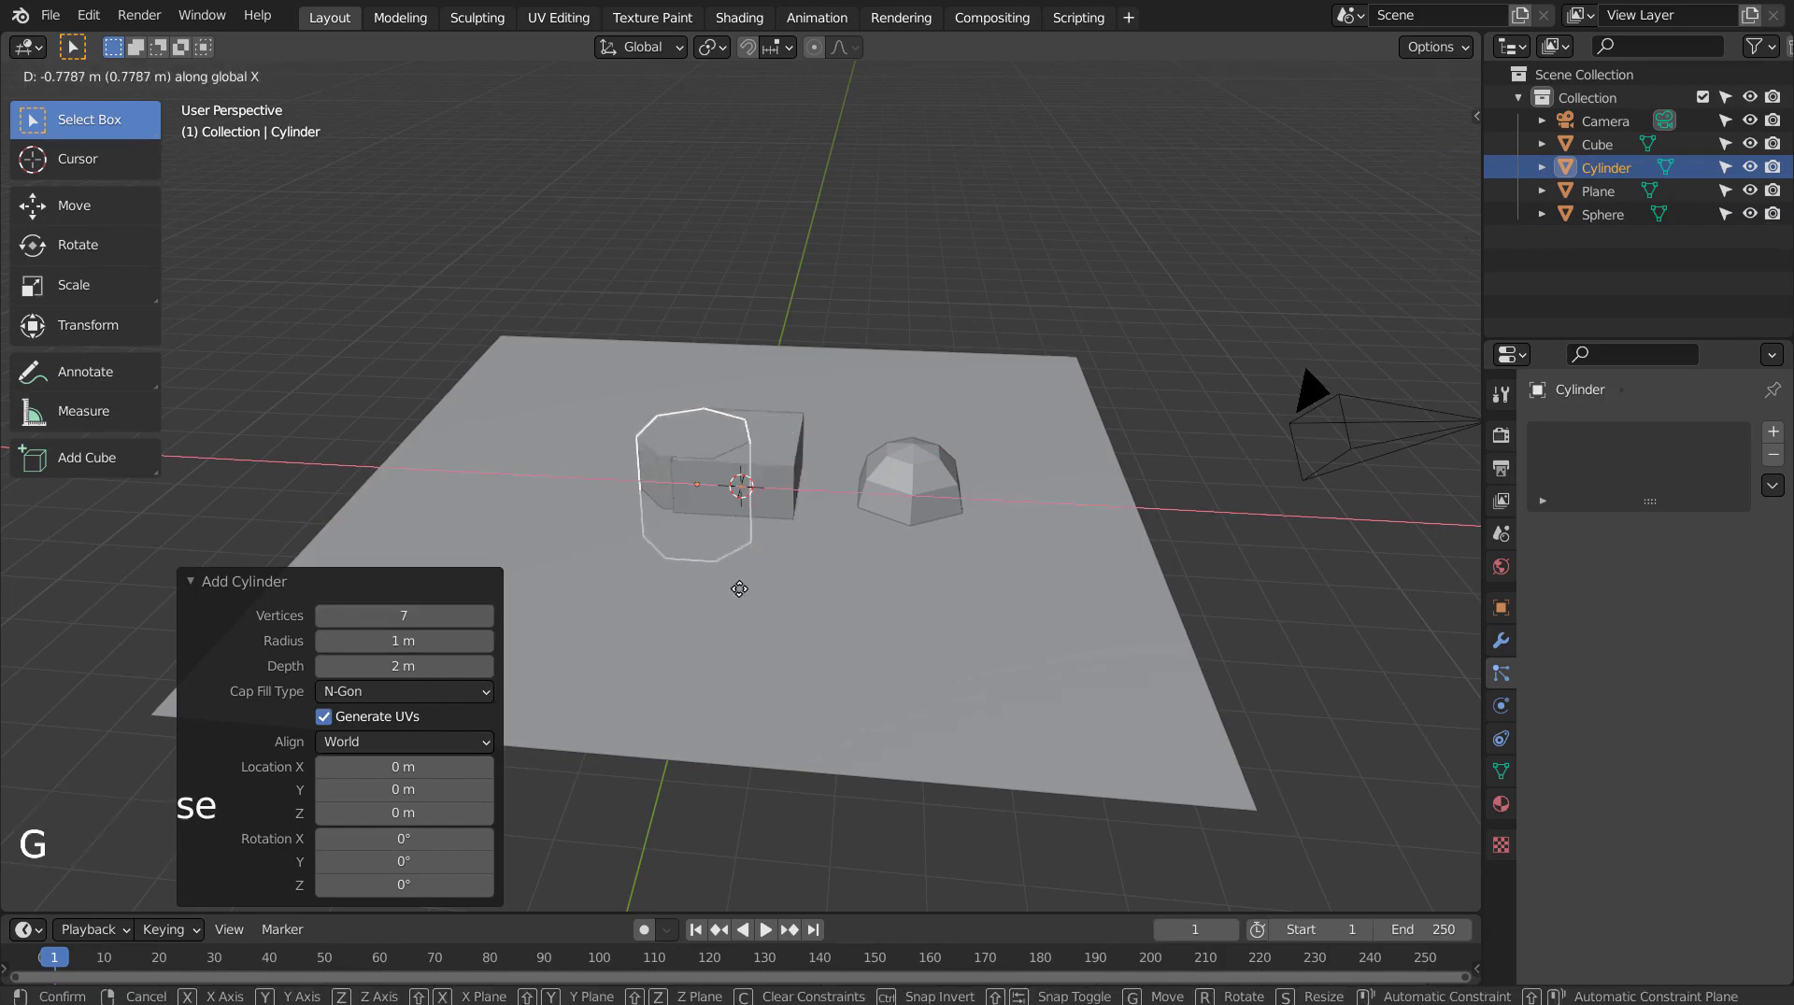
{"action": "left_click", "coordinate": [692, 588]}
Add a 5-sided cone and place it along X beside the sphere.
{"action": "key", "text": "shift+a"}
{"action": "mouse_move", "coordinate": [1073, 518]}
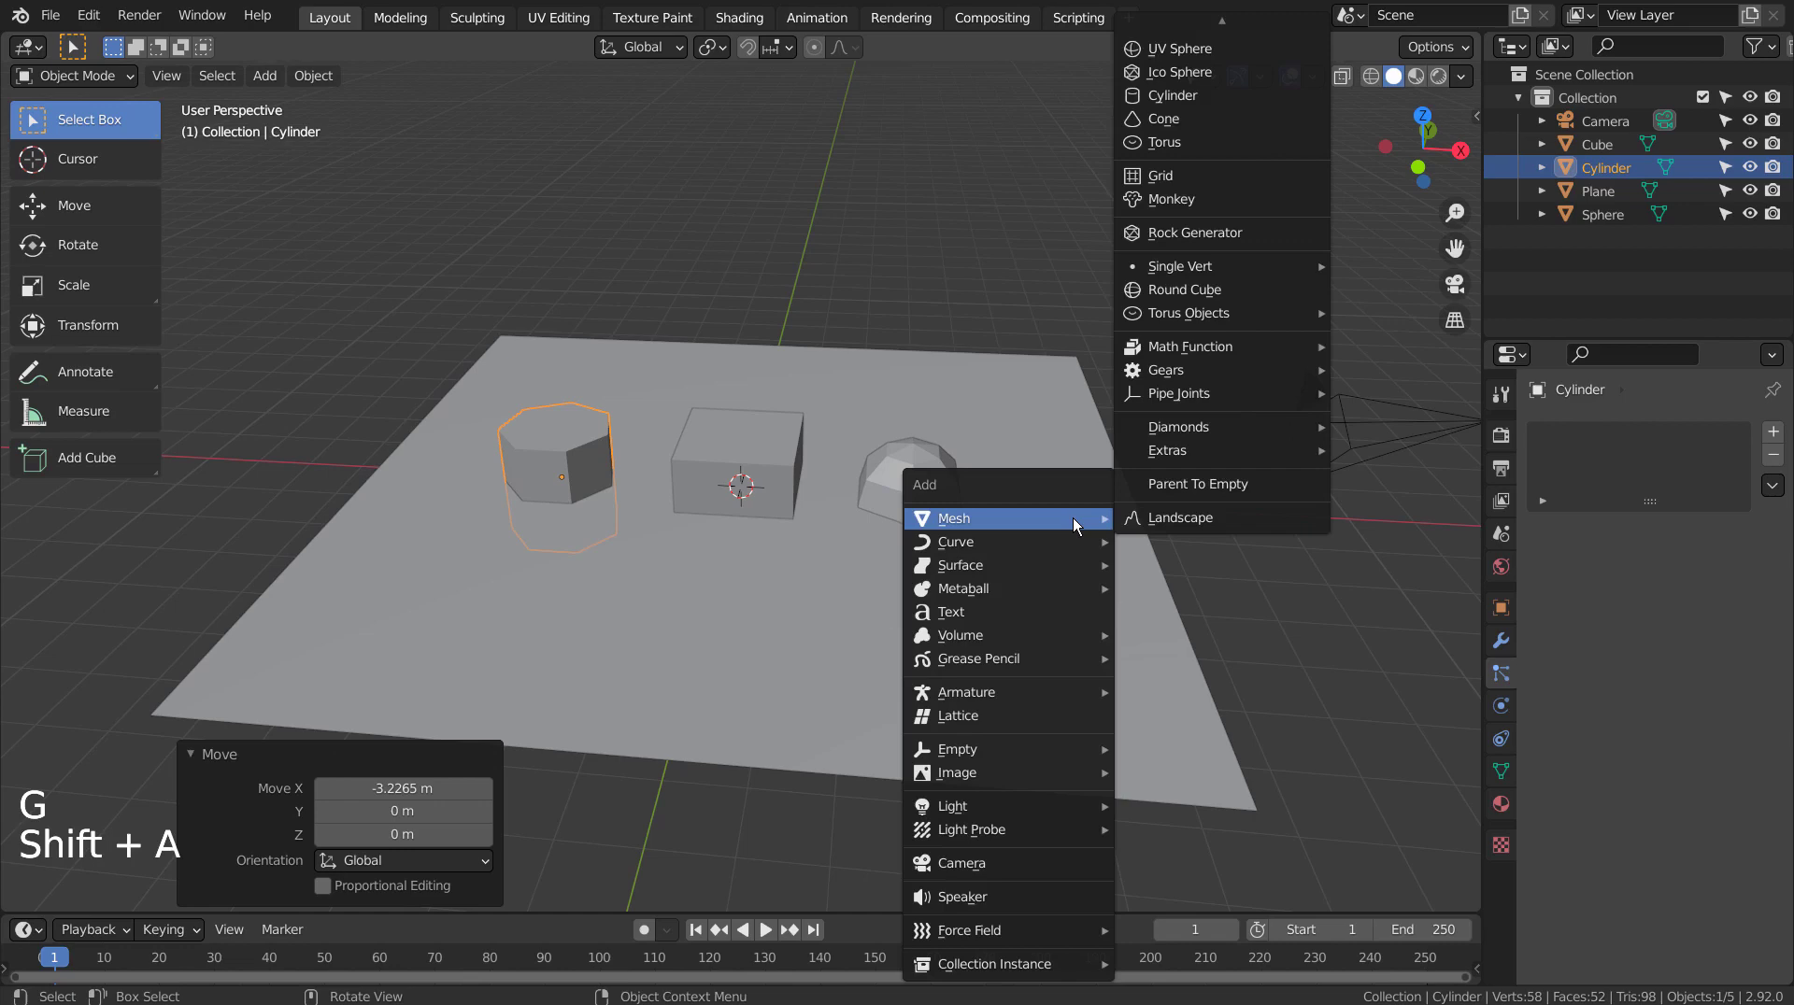
{"action": "left_click", "coordinate": [1283, 116]}
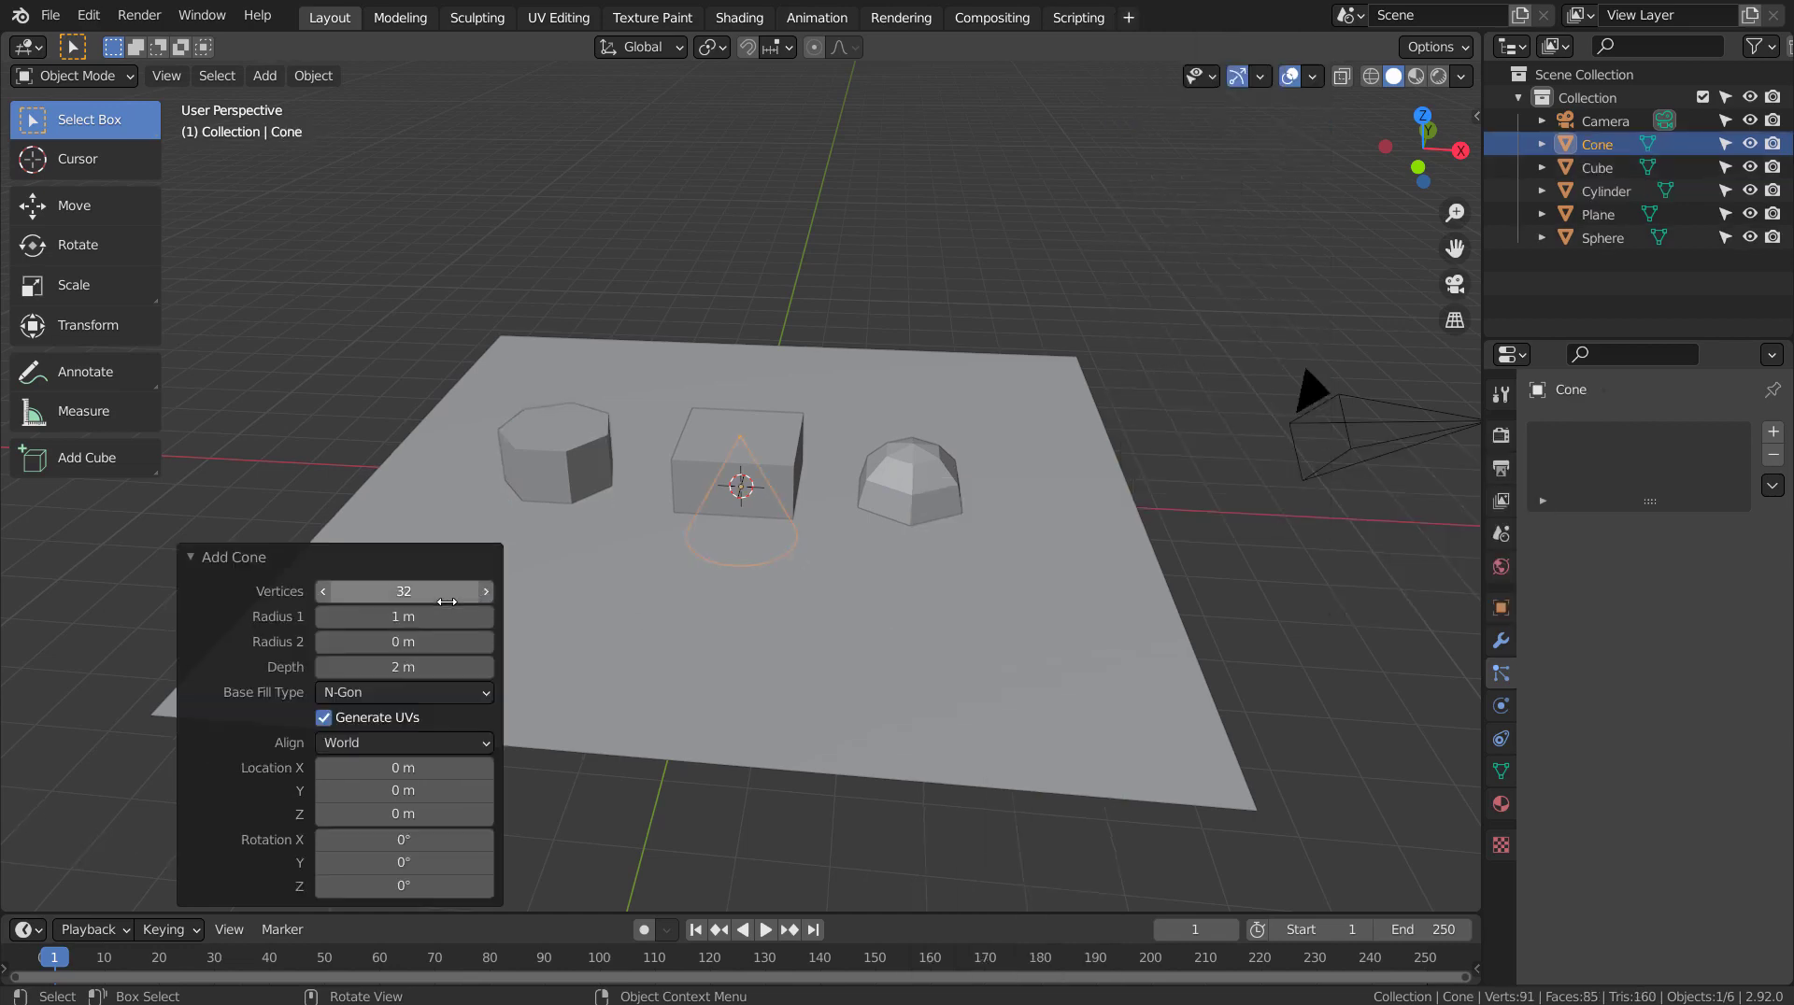
{"action": "left_click", "coordinate": [403, 591]}
{"action": "type", "text": "5"}
{"action": "key", "text": "Return"}
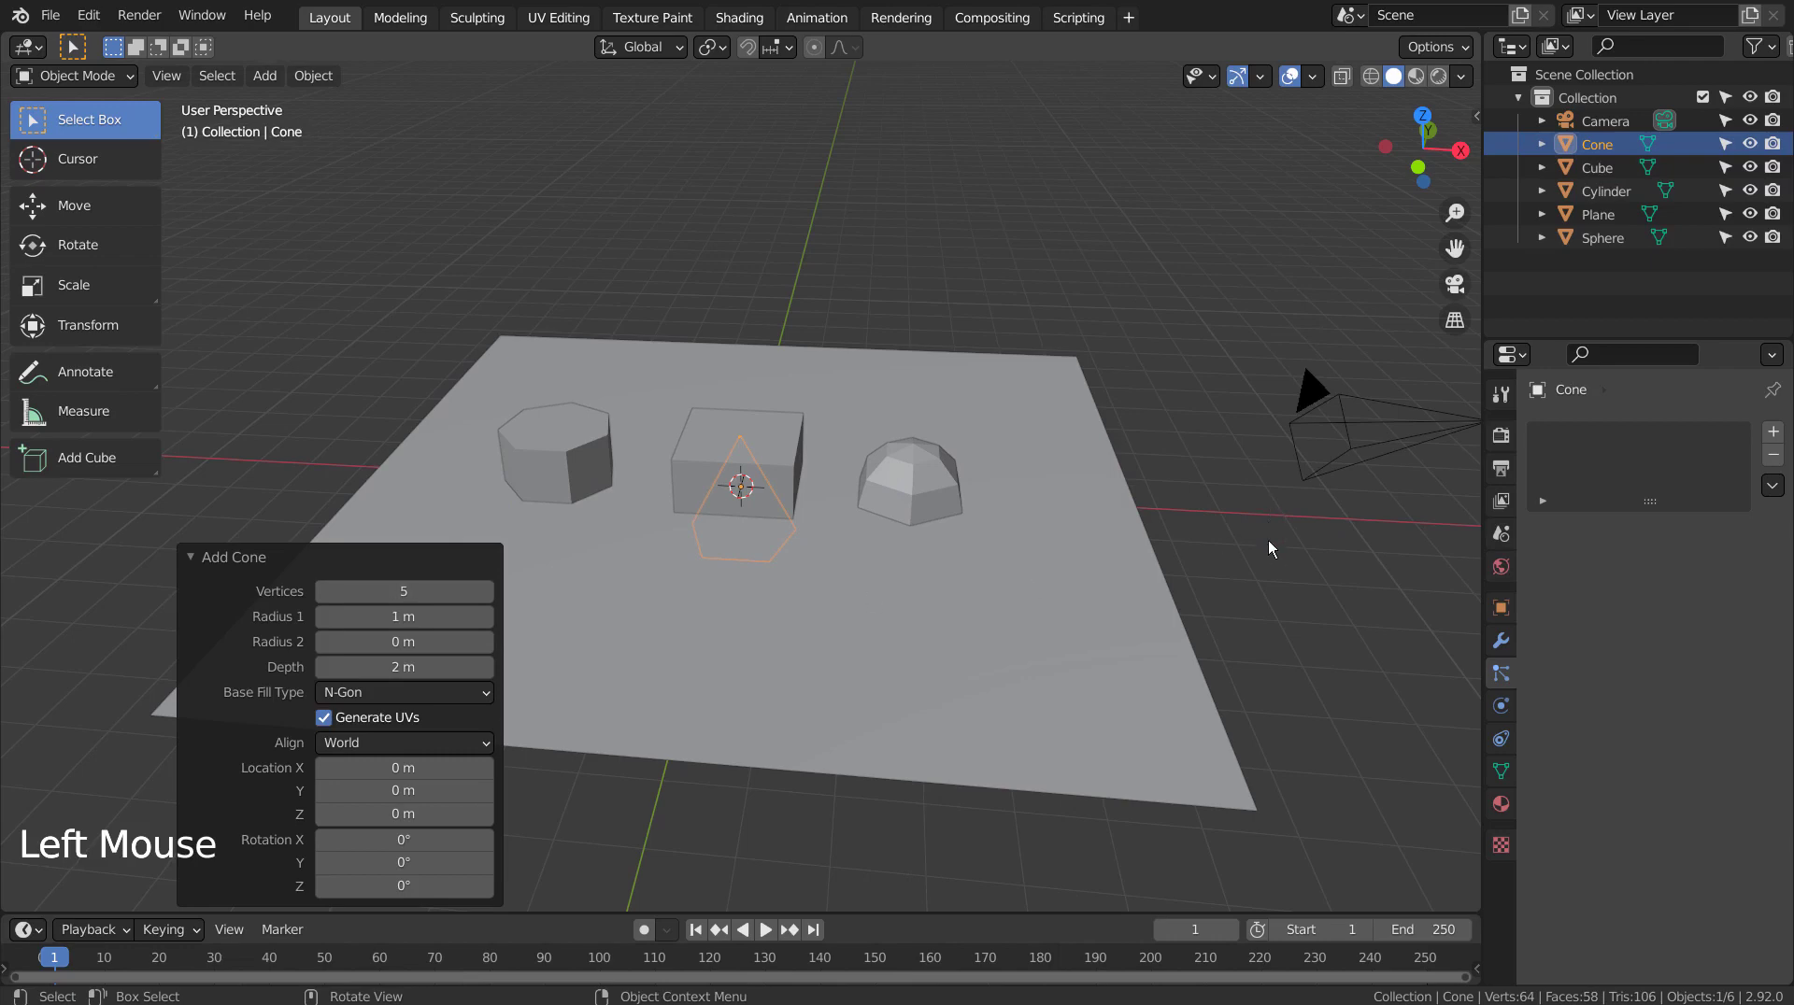
{"action": "key", "text": "g"}
{"action": "key", "text": "x"}
{"action": "left_click", "coordinate": [149, 575]}
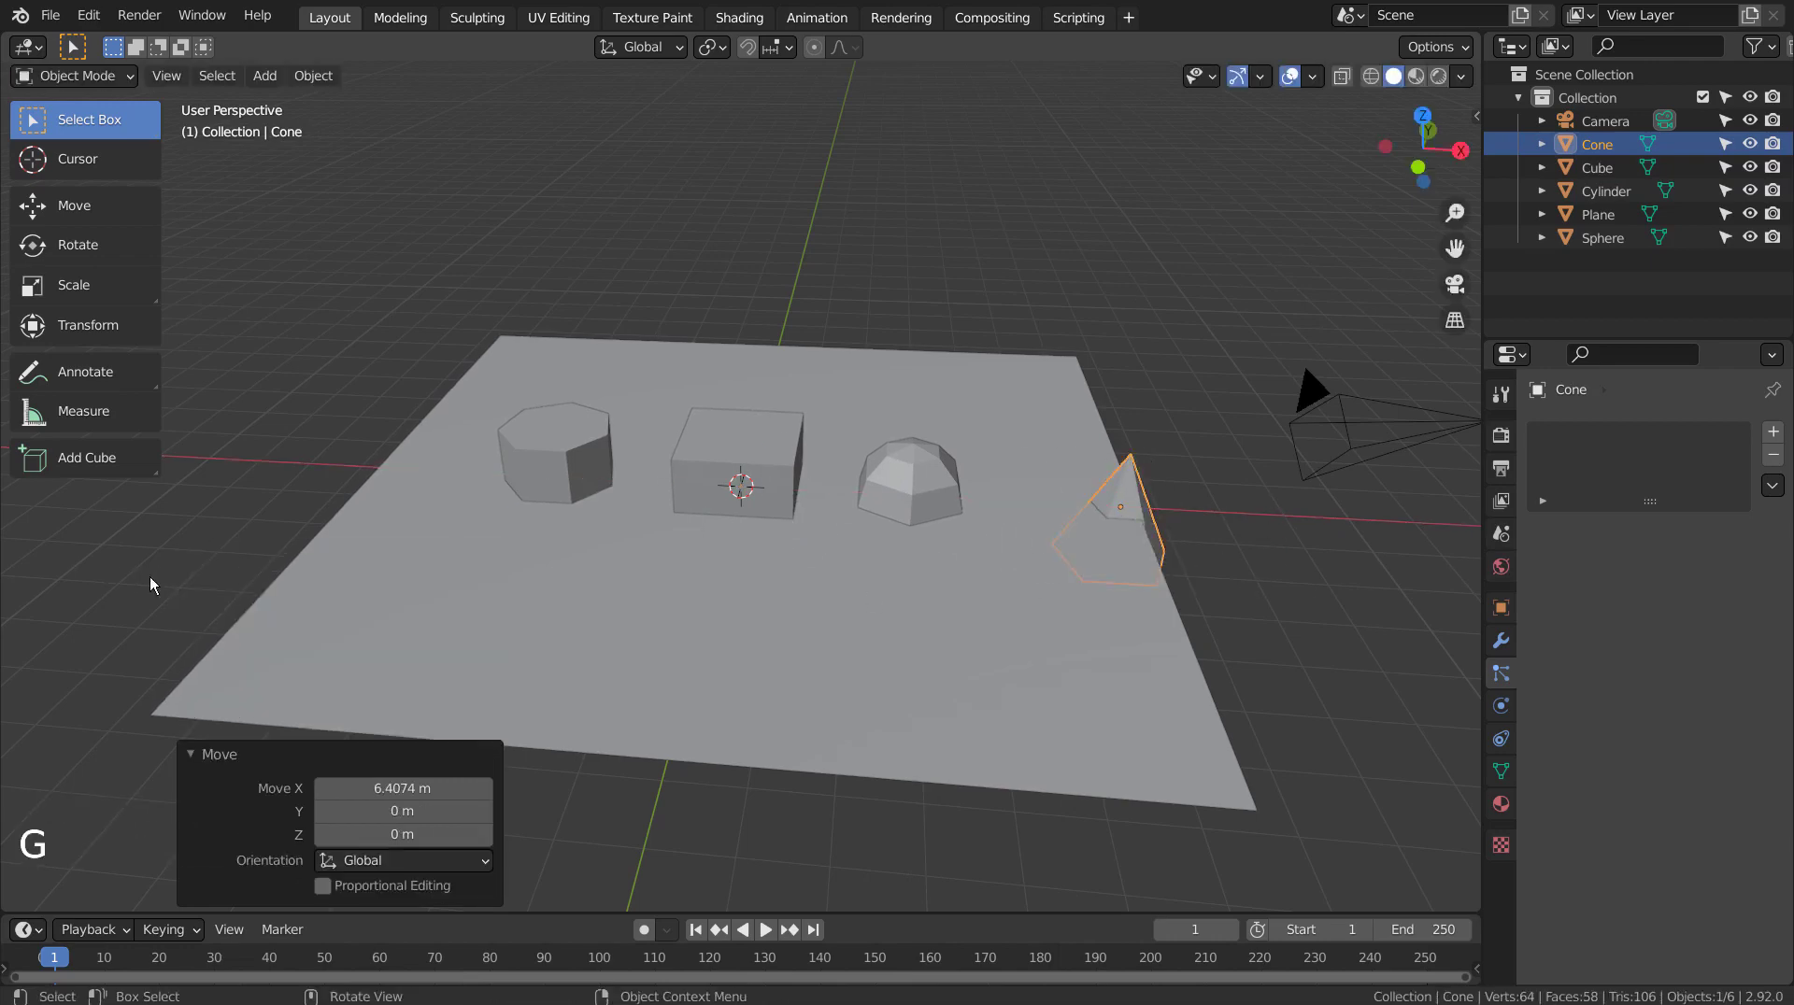
{"action": "key", "text": "g"}
{"action": "key", "text": "x"}
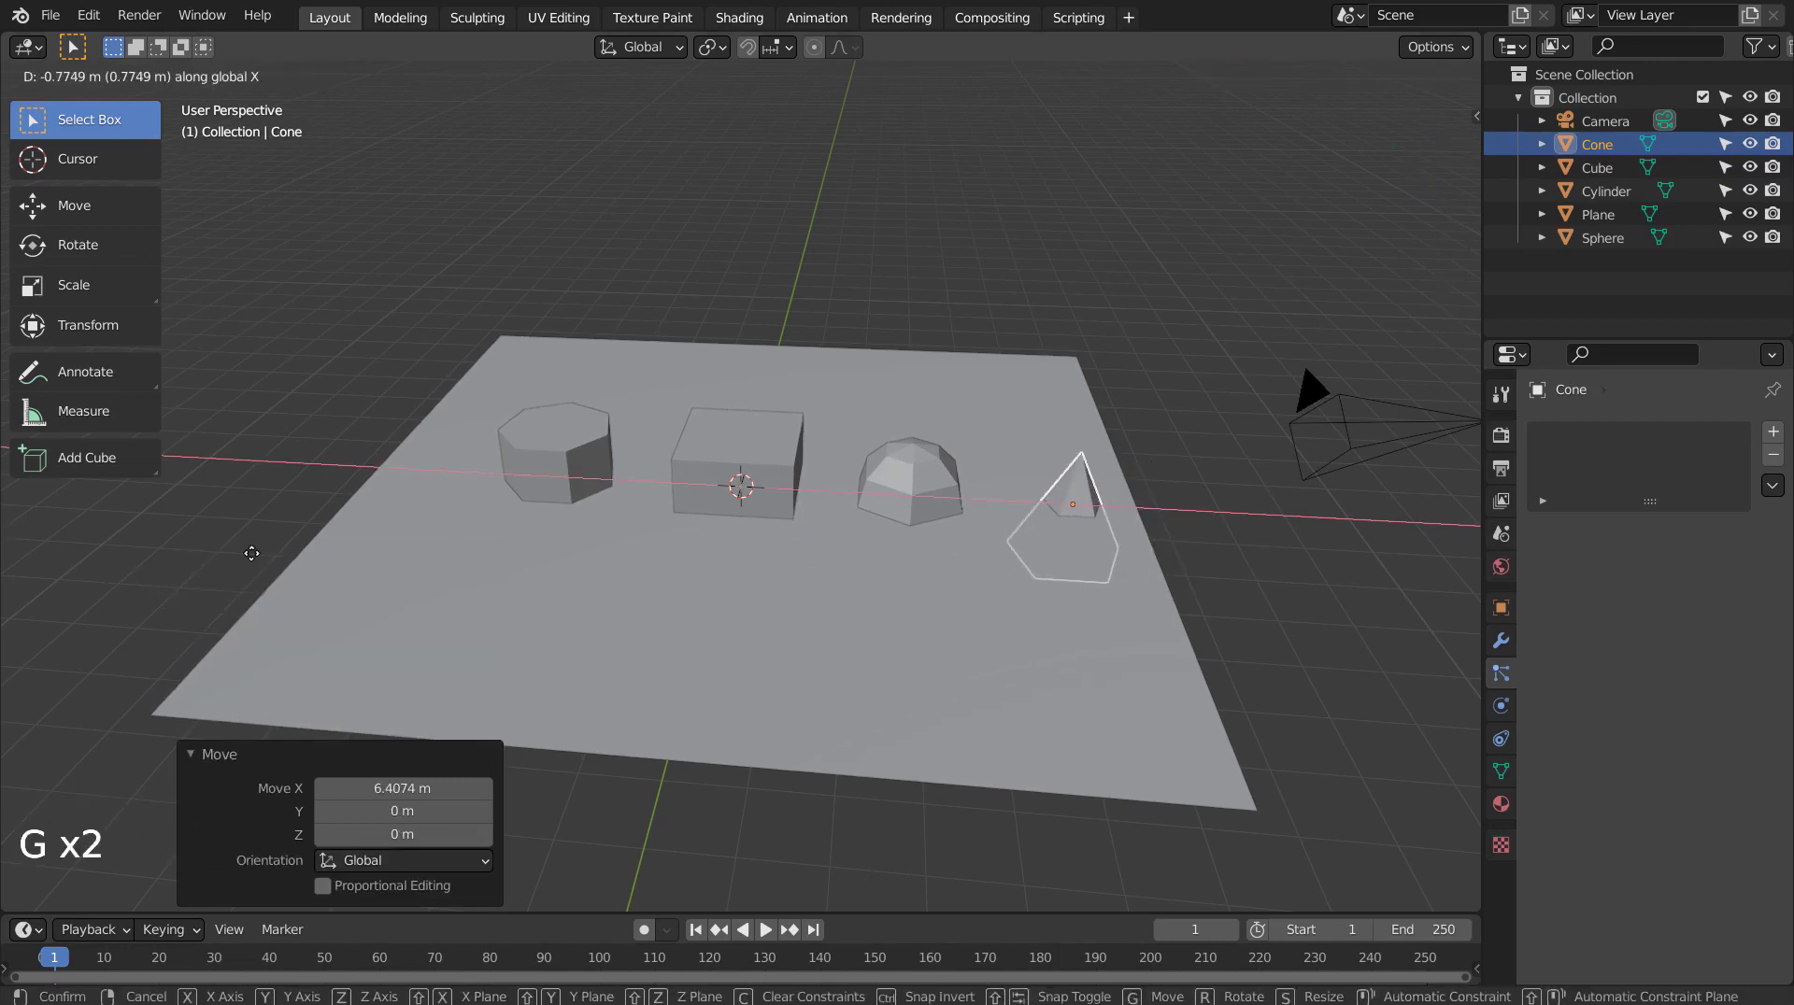
{"action": "left_click", "coordinate": [720, 397]}
Add a torus with 6 major and 6 minor segments, placed left of the cylinder.
{"action": "key", "text": "shift+a"}
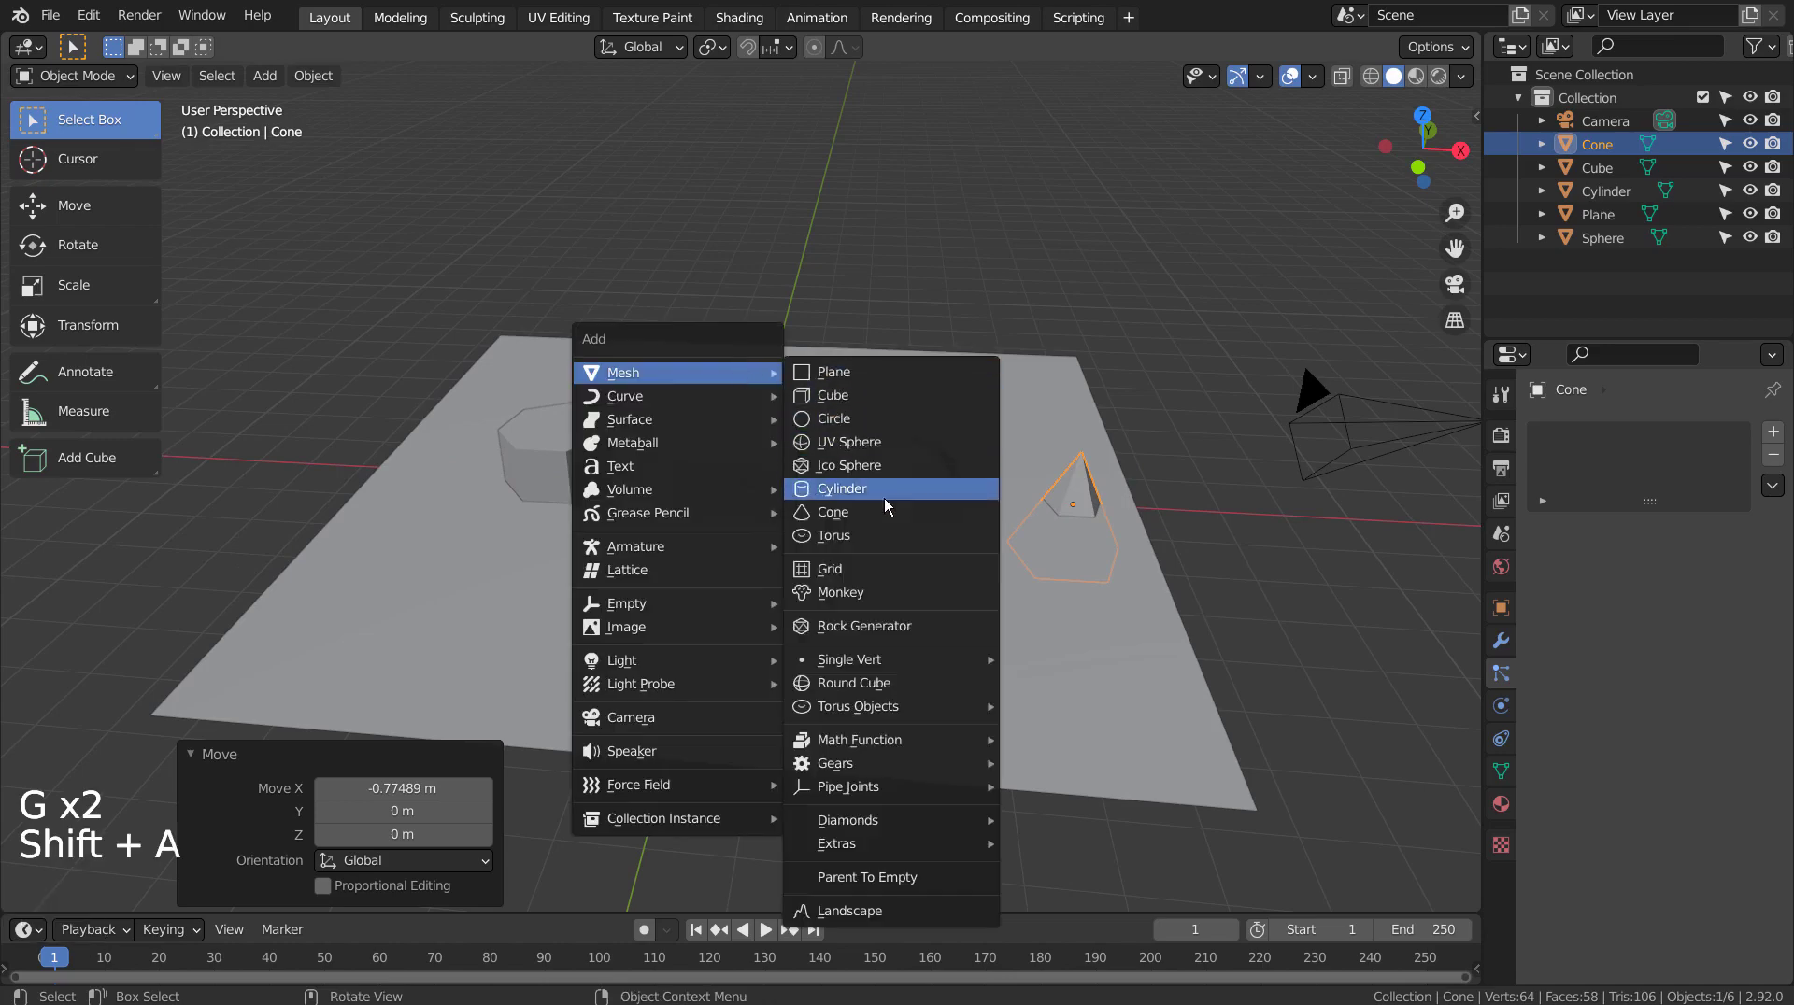
{"action": "left_click", "coordinate": [878, 533]}
{"action": "left_click", "coordinate": [411, 574]}
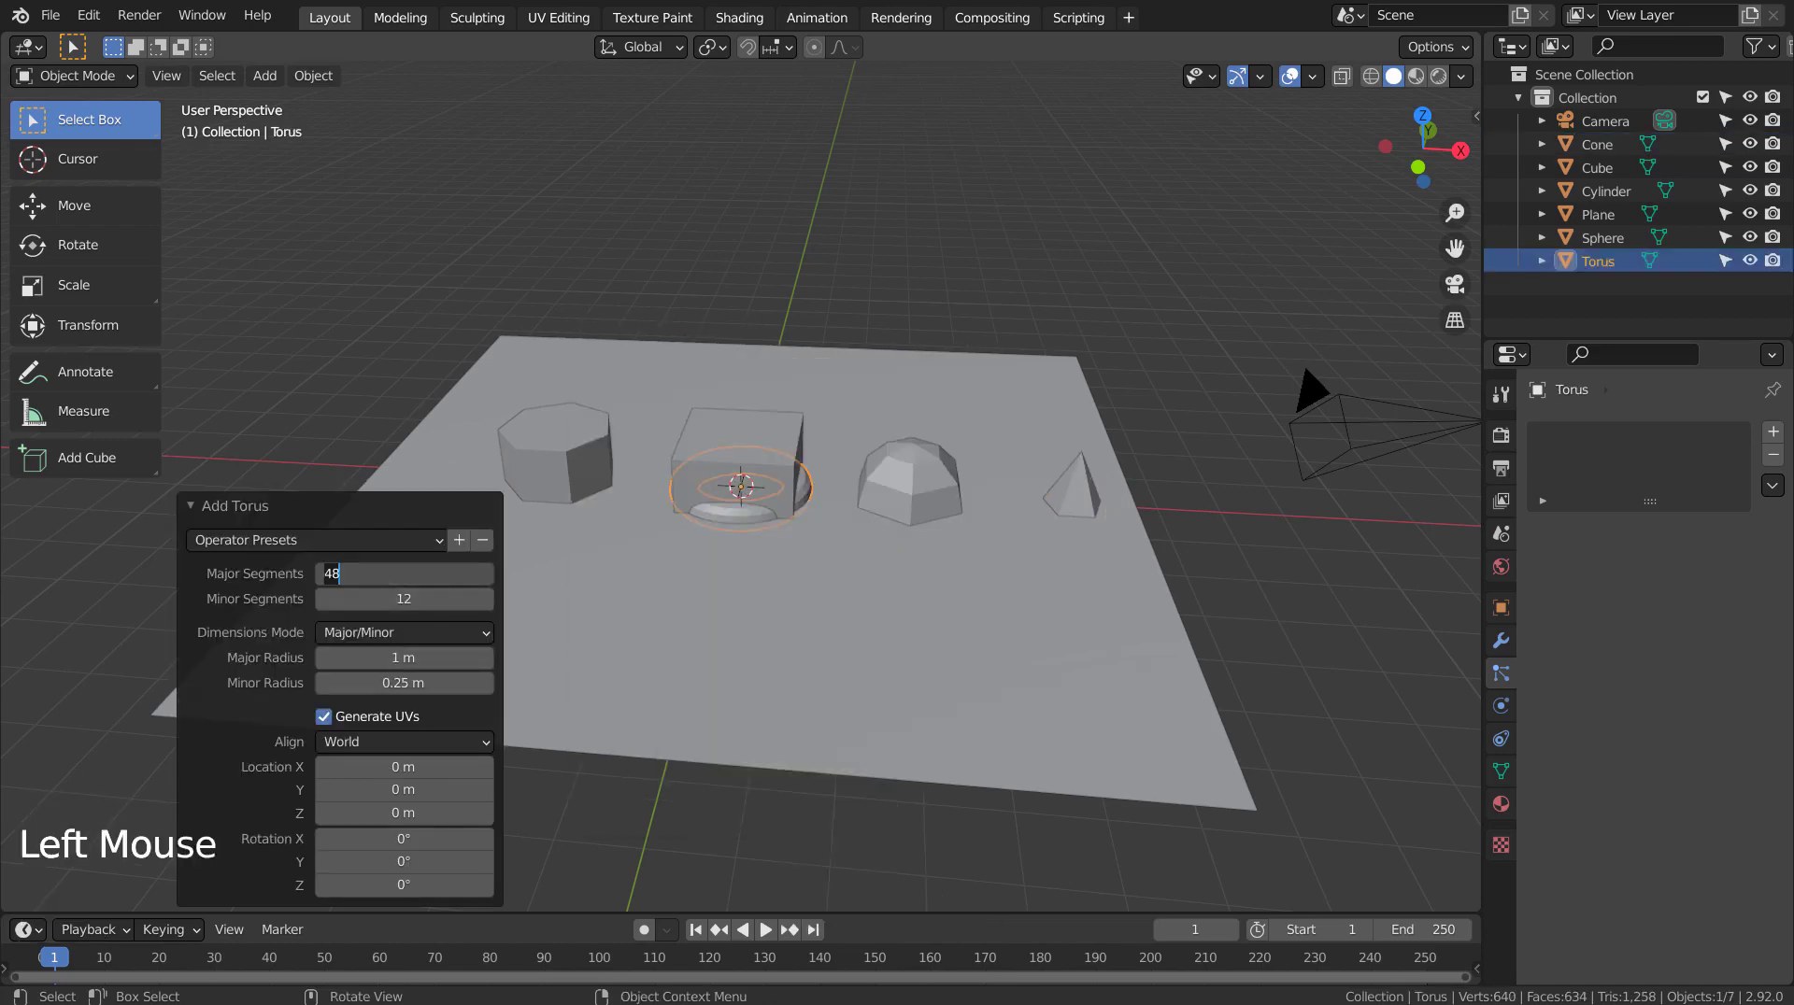
{"action": "type", "text": "6"}
{"action": "key", "text": "Tab"}
{"action": "type", "text": "56"}
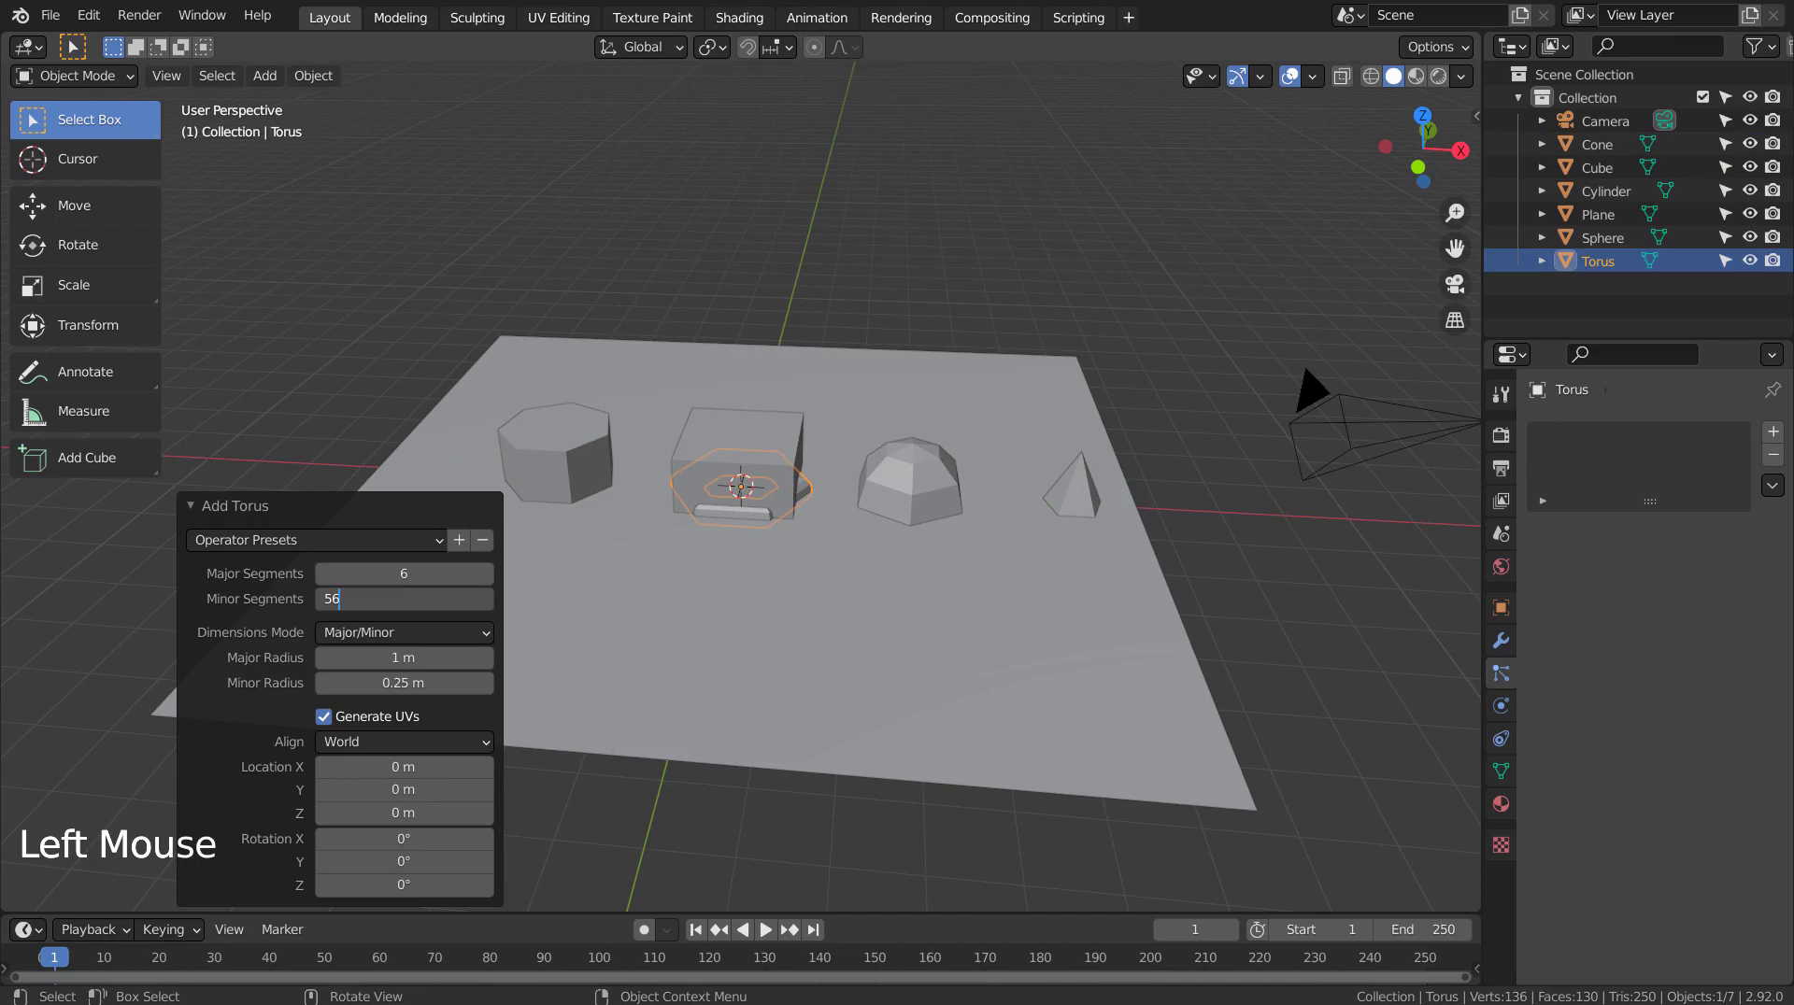
{"action": "key", "text": "BackSpace"}
{"action": "key", "text": "BackSpace"}
{"action": "type", "text": "6"}
{"action": "key", "text": "Return"}
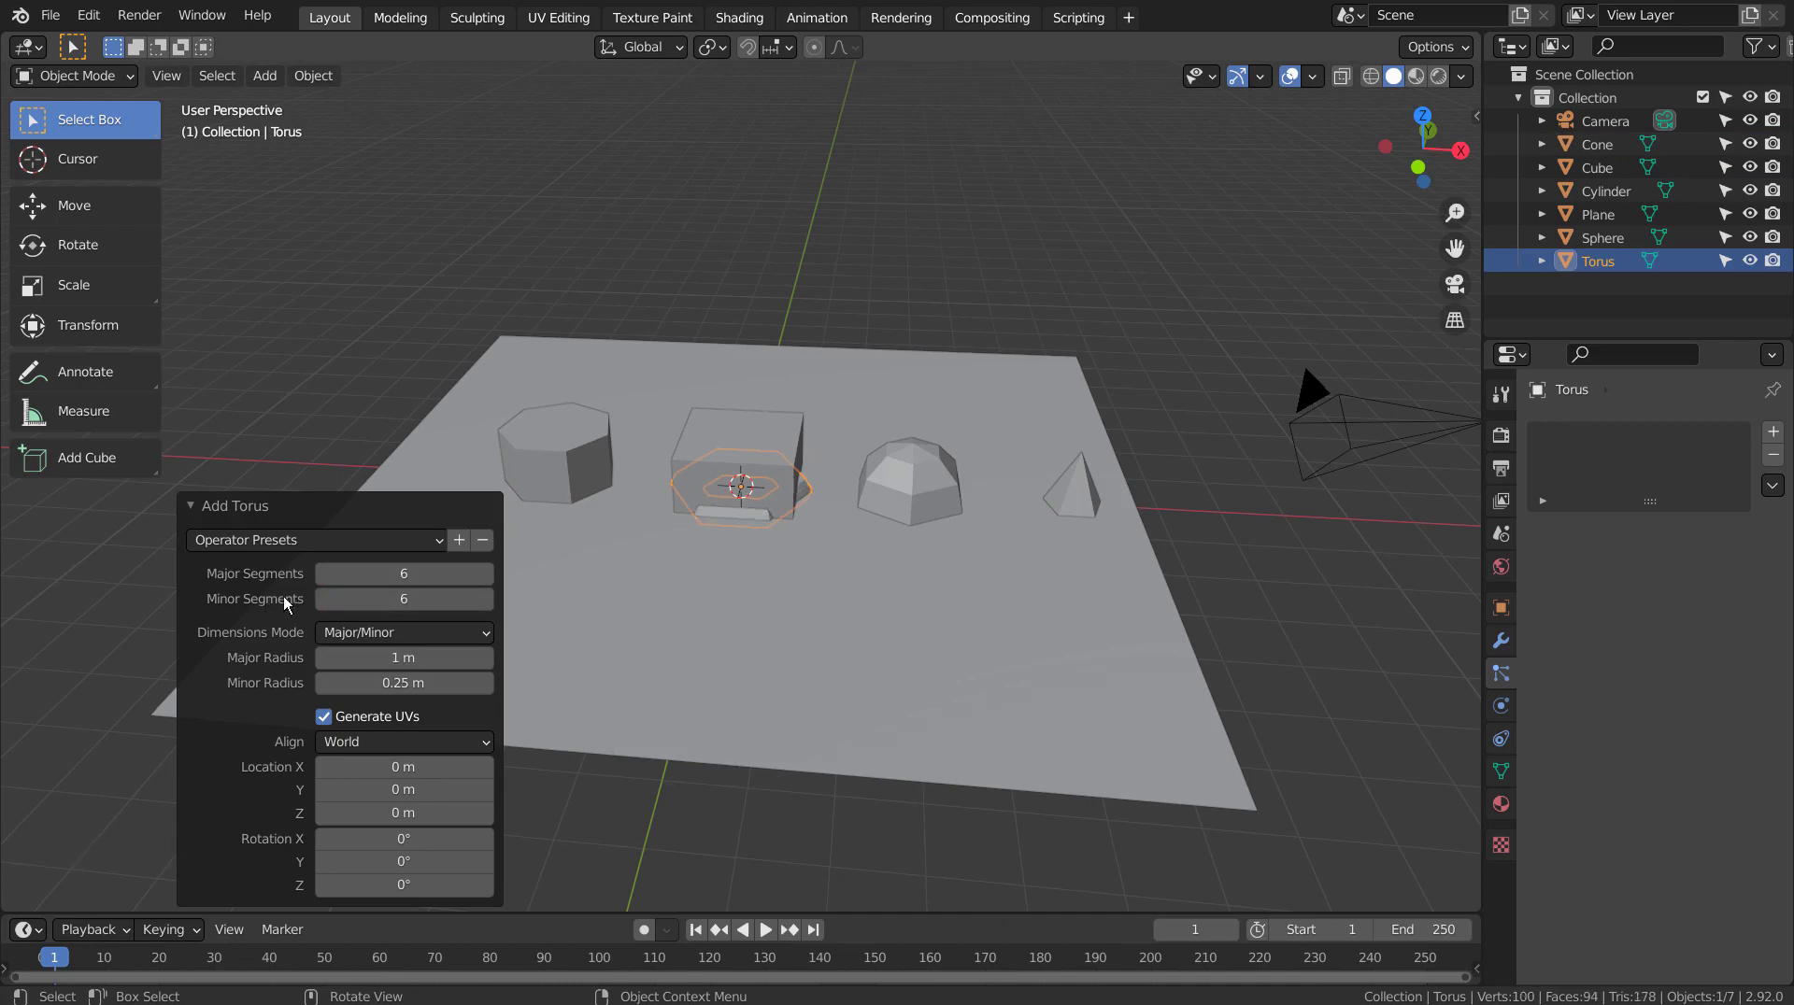
{"action": "key", "text": "Tab"}
{"action": "key", "text": "Tab"}
{"action": "key", "text": "g"}
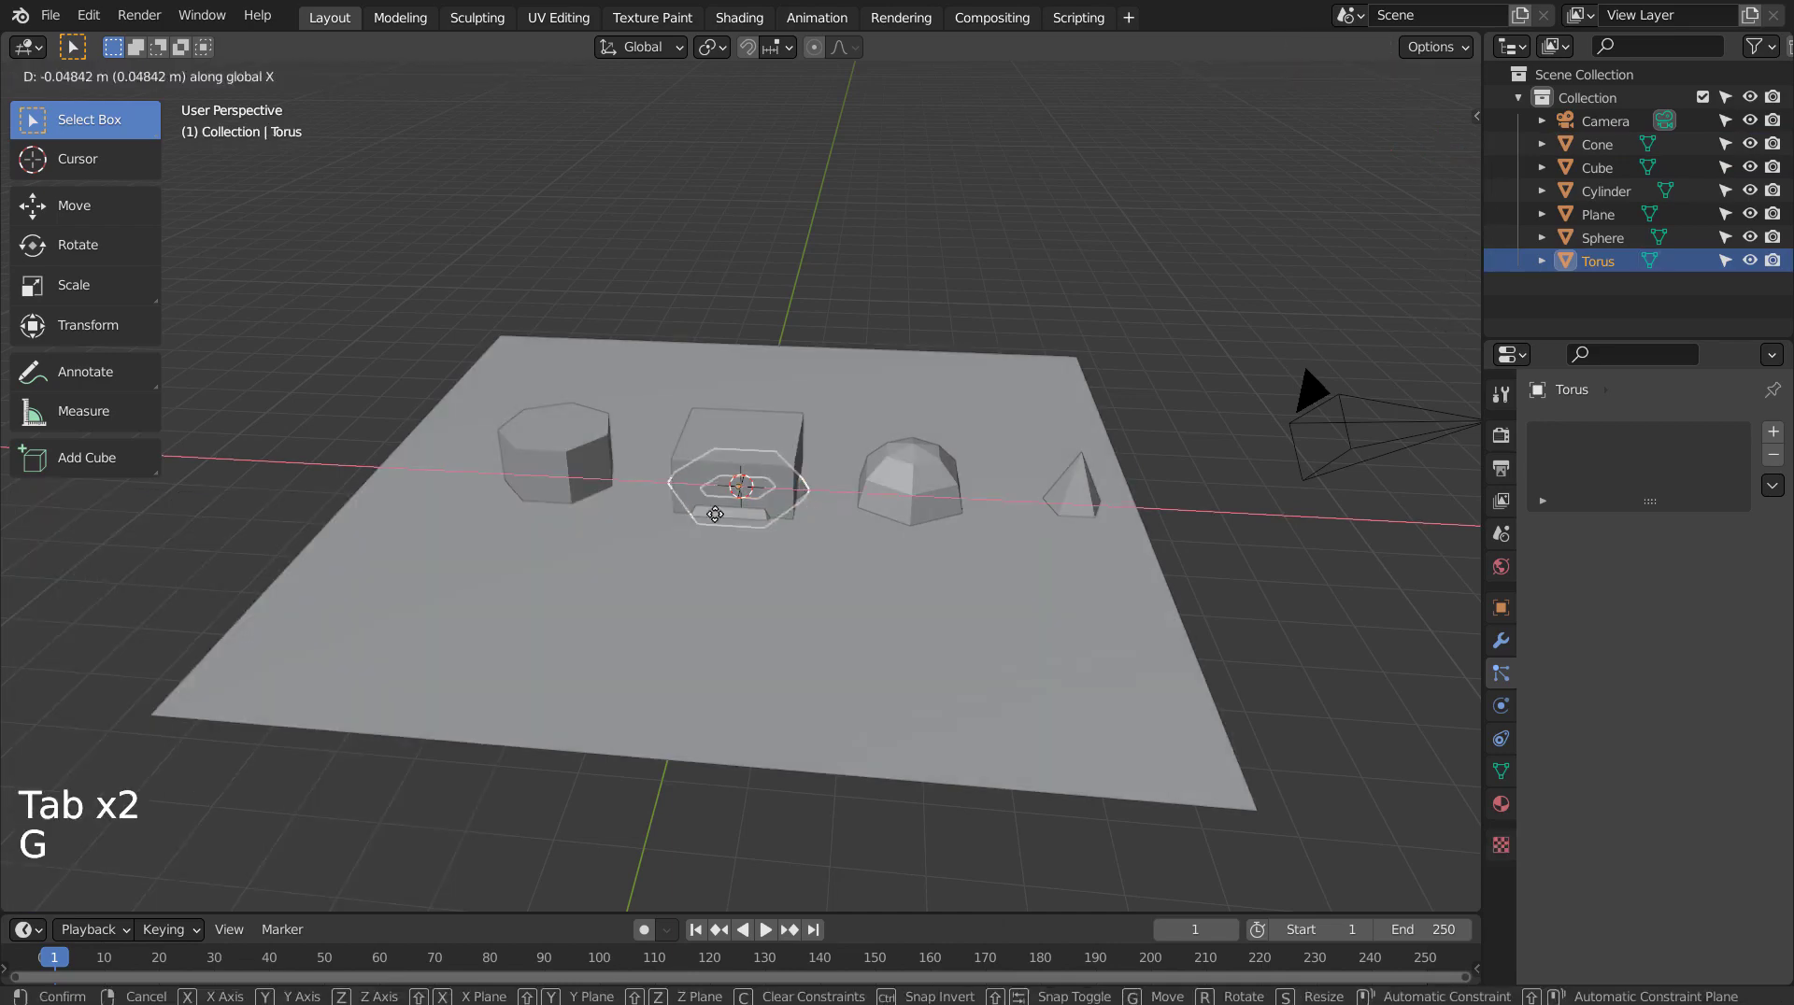
{"action": "left_click", "coordinate": [485, 518]}
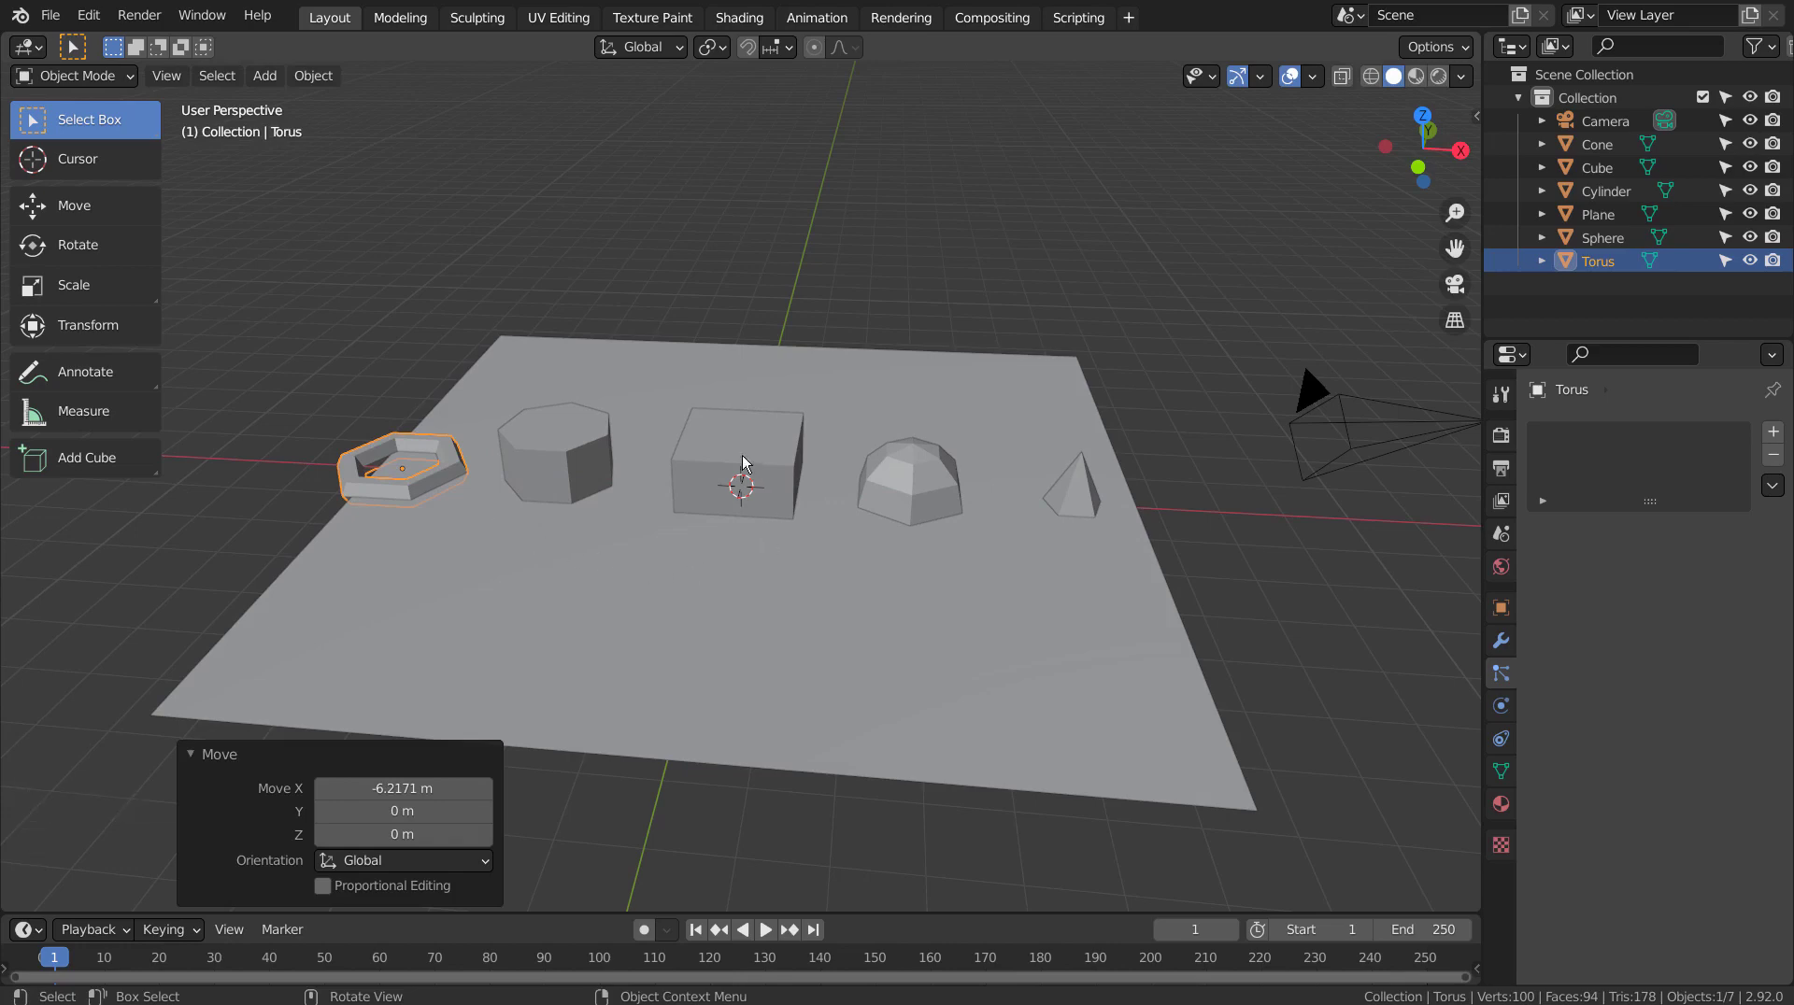
Select the five primitives and move them into a new Collection 2.
{"action": "left_click", "coordinate": [556, 456], "text": "shift"}
{"action": "left_click", "coordinate": [768, 456], "text": "shift"}
{"action": "left_click", "coordinate": [910, 463], "text": "shift"}
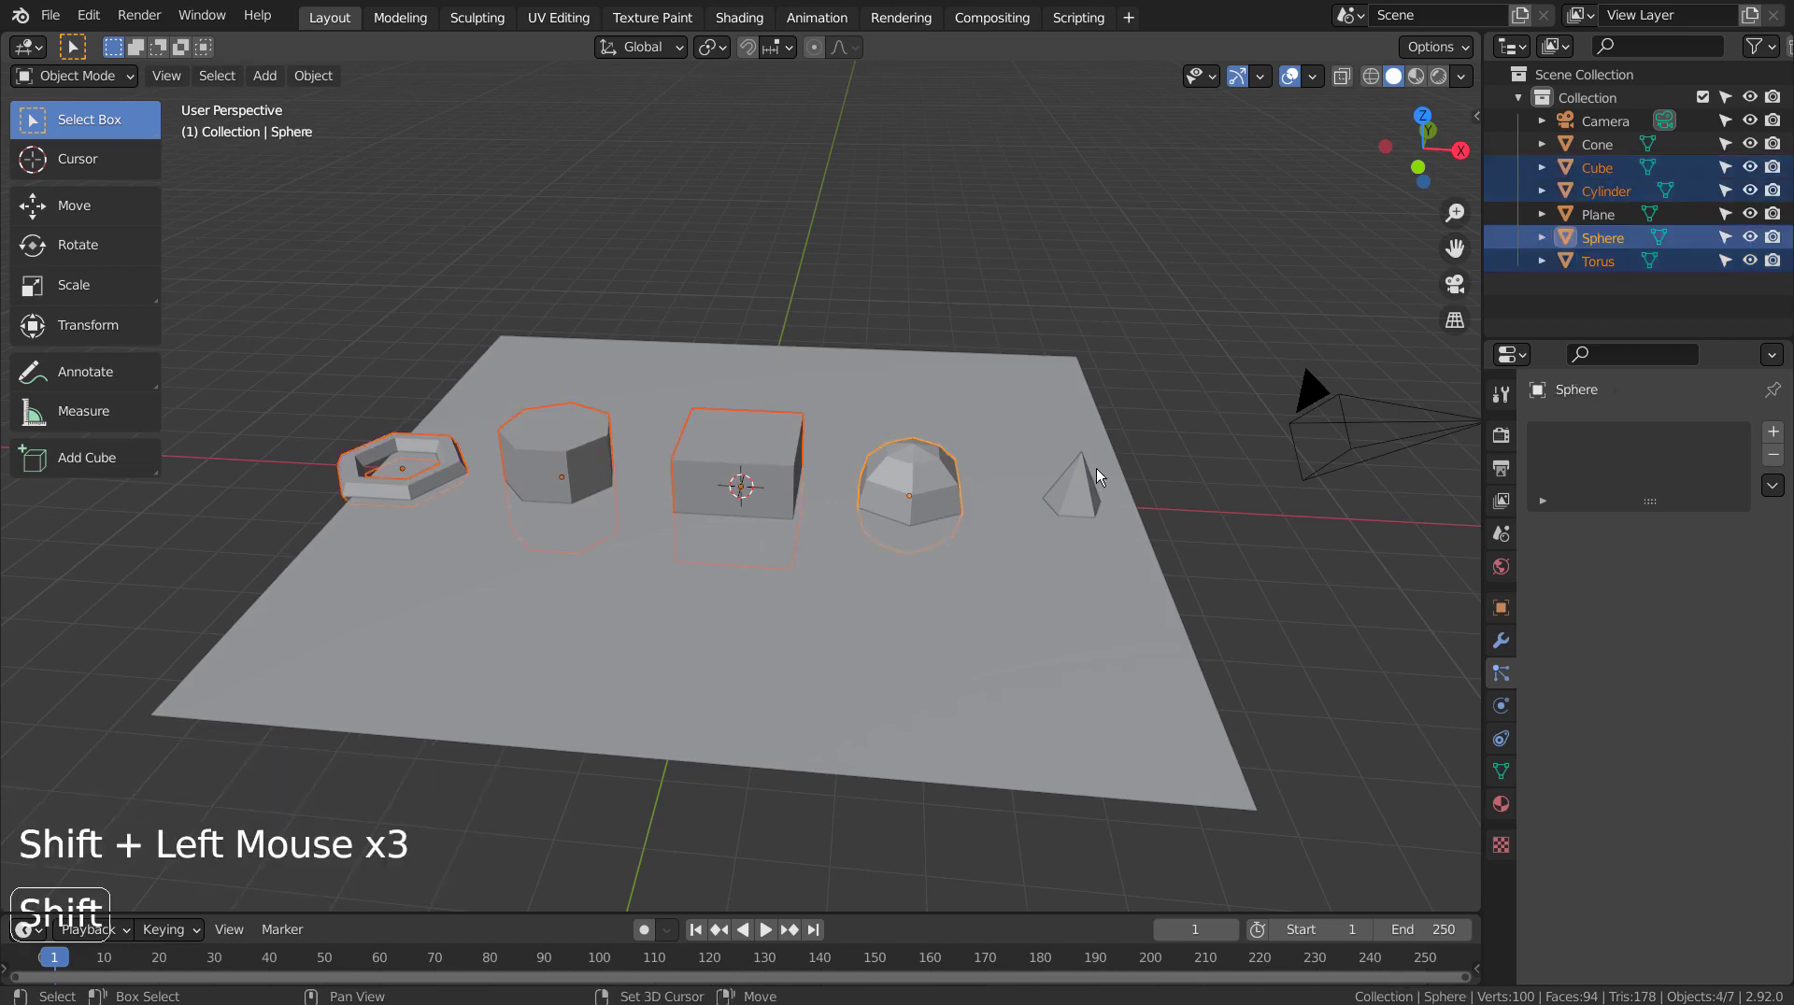
{"action": "left_click", "coordinate": [1079, 481], "text": "shift"}
{"action": "key", "text": "m"}
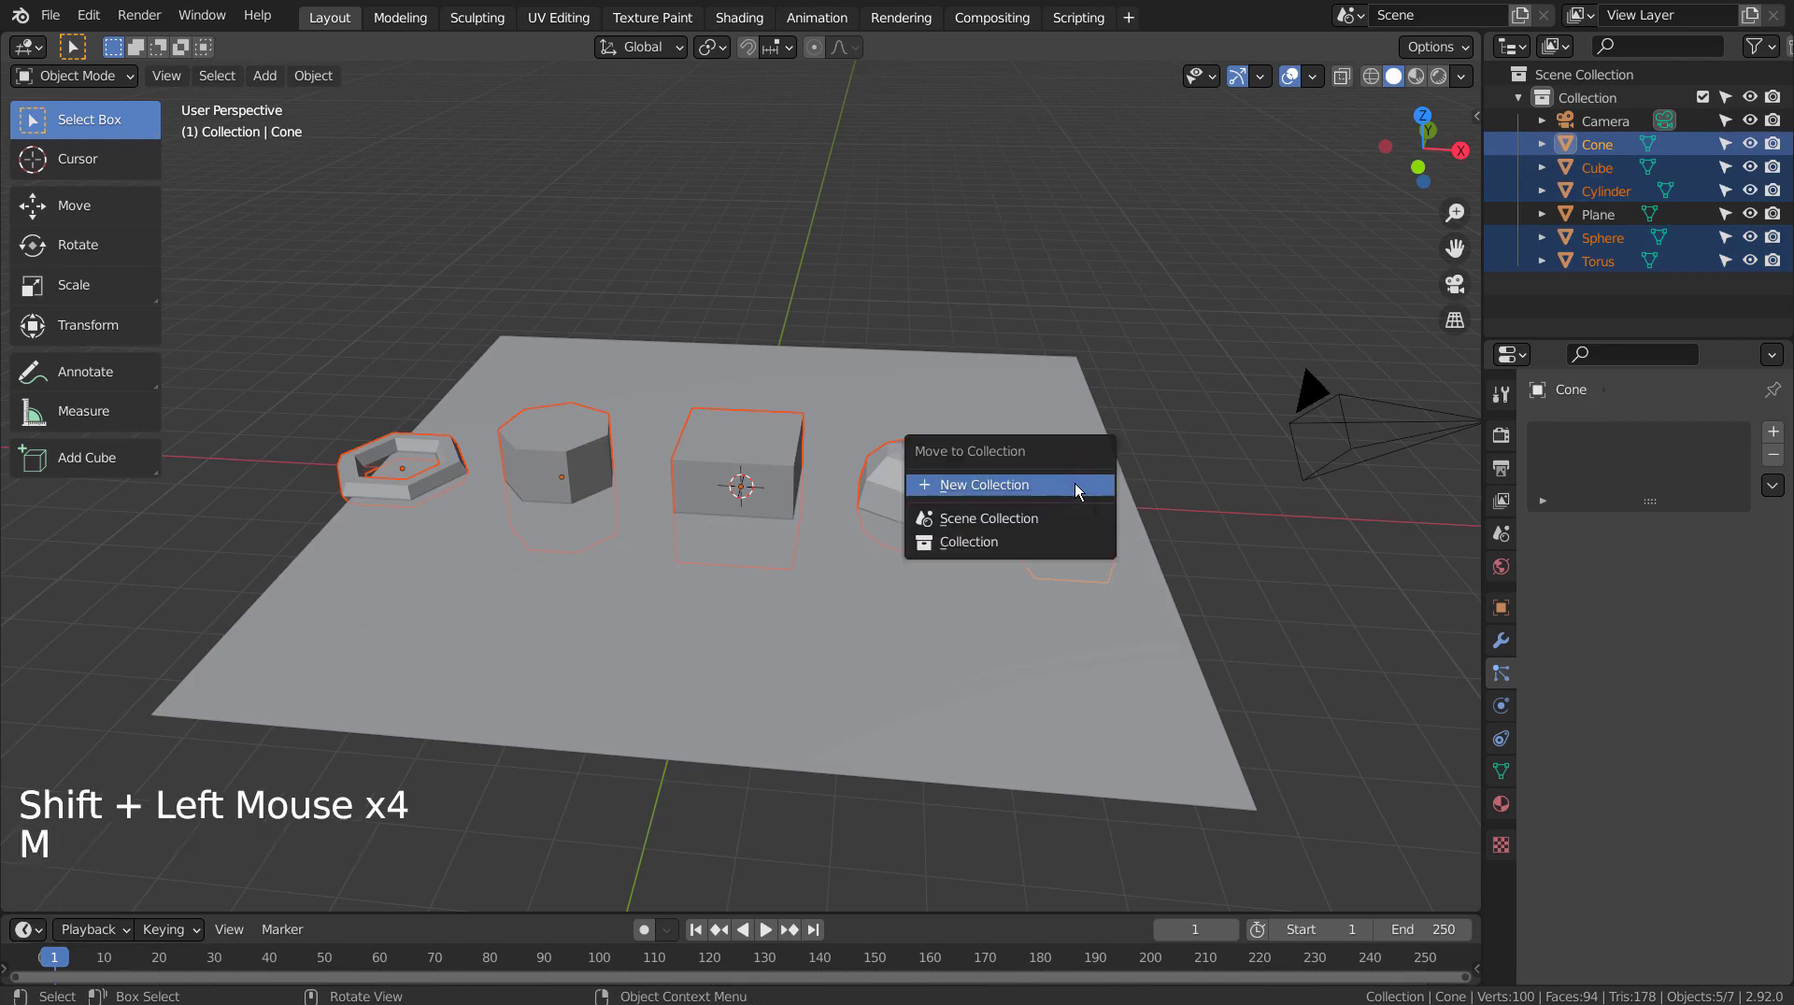
{"action": "left_click", "coordinate": [1075, 484]}
{"action": "left_click", "coordinate": [1084, 548]}
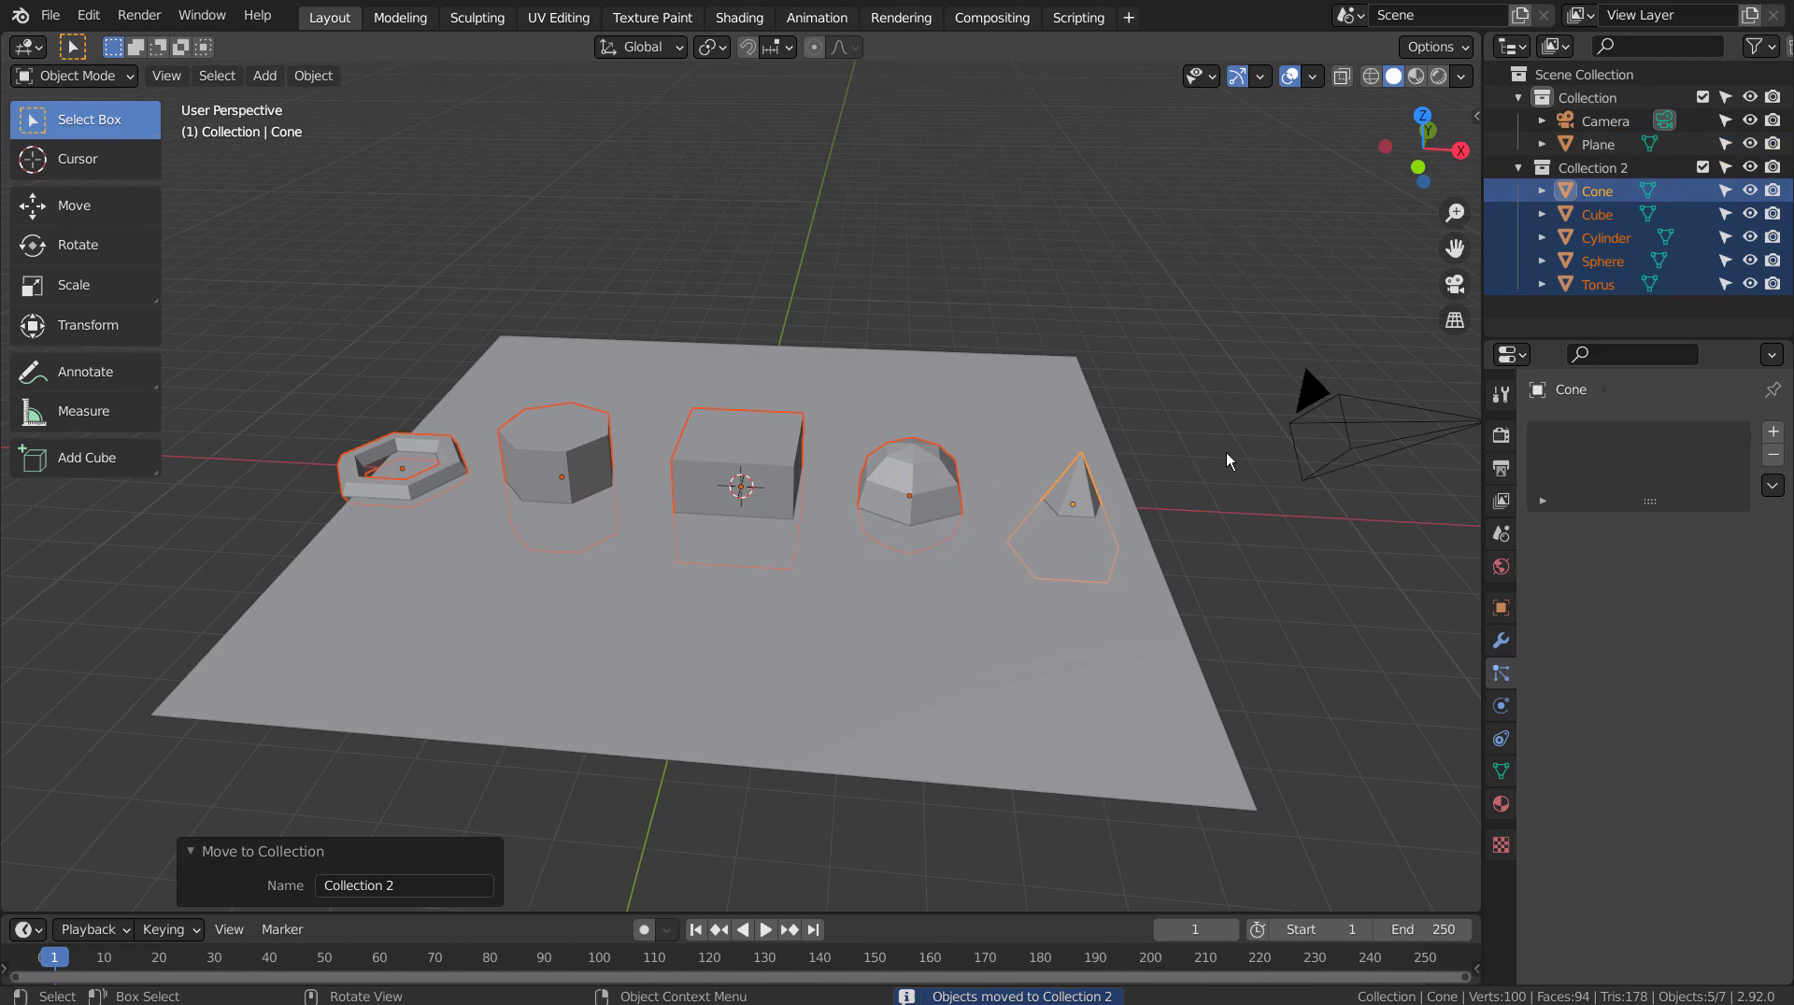
Collapse Collection 2 in the Outliner and reselect all its objects.
{"action": "left_click", "coordinate": [1241, 385]}
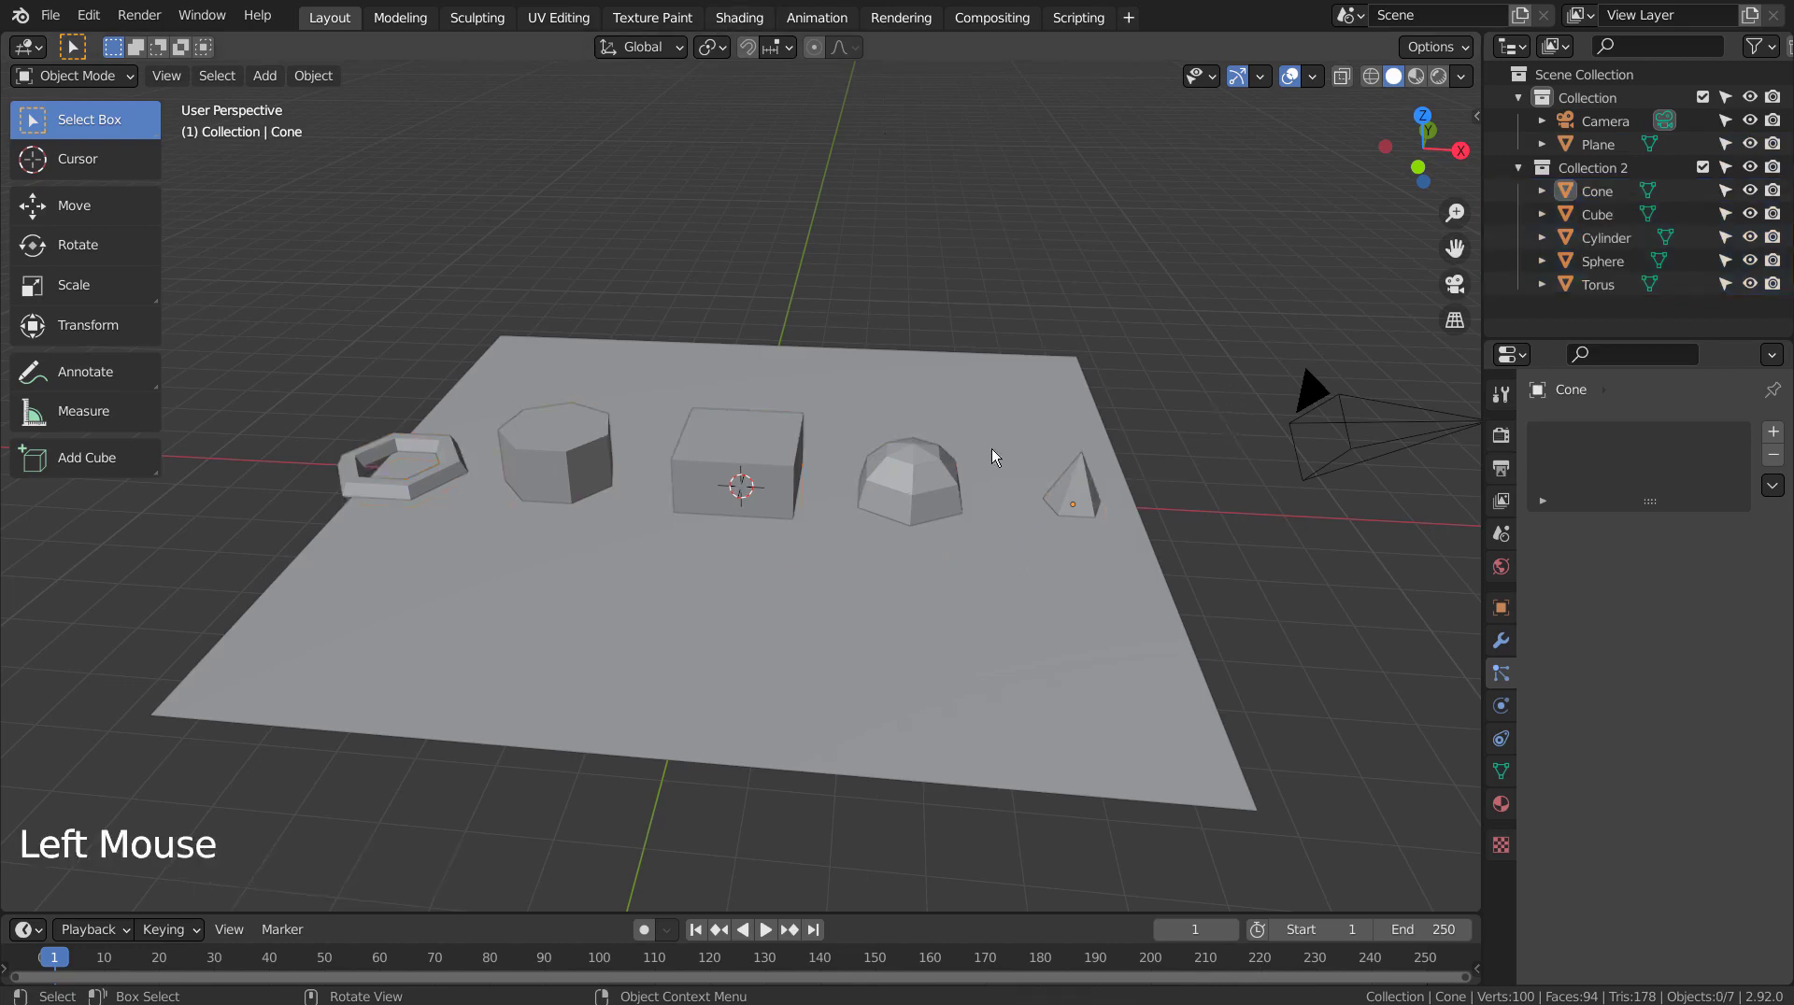
{"action": "left_click", "coordinate": [1518, 167]}
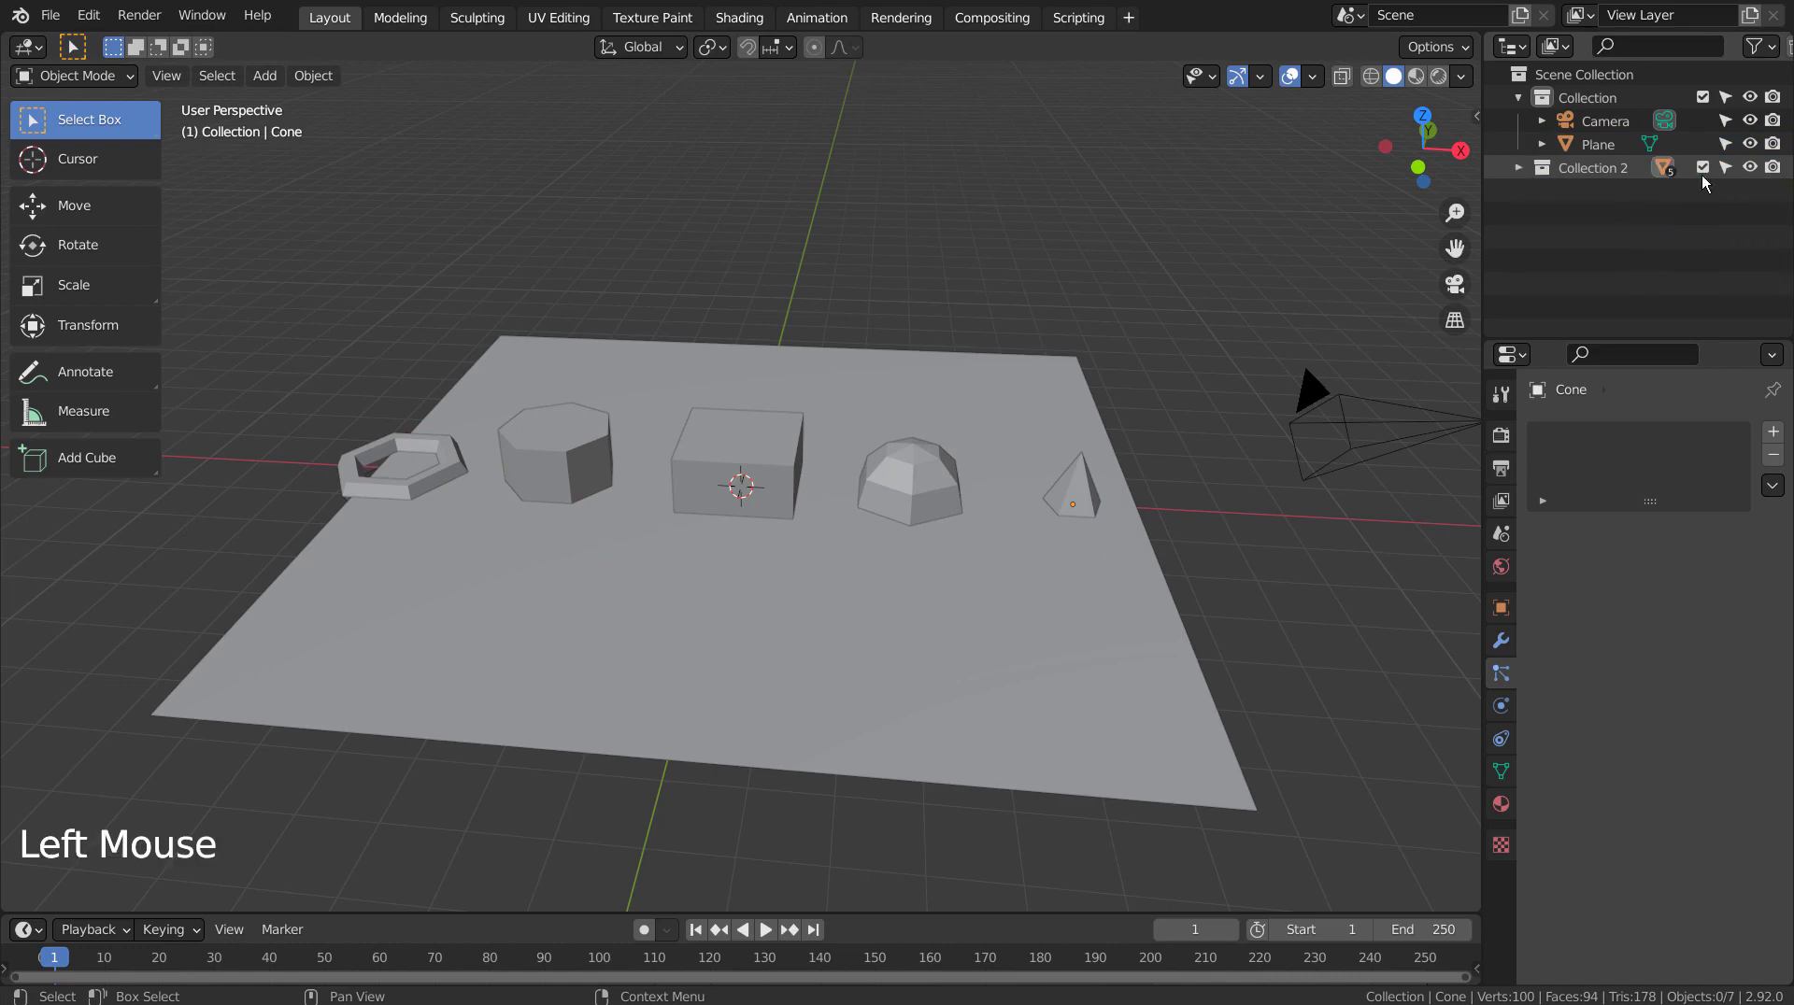
{"action": "right_click", "coordinate": [1594, 164]}
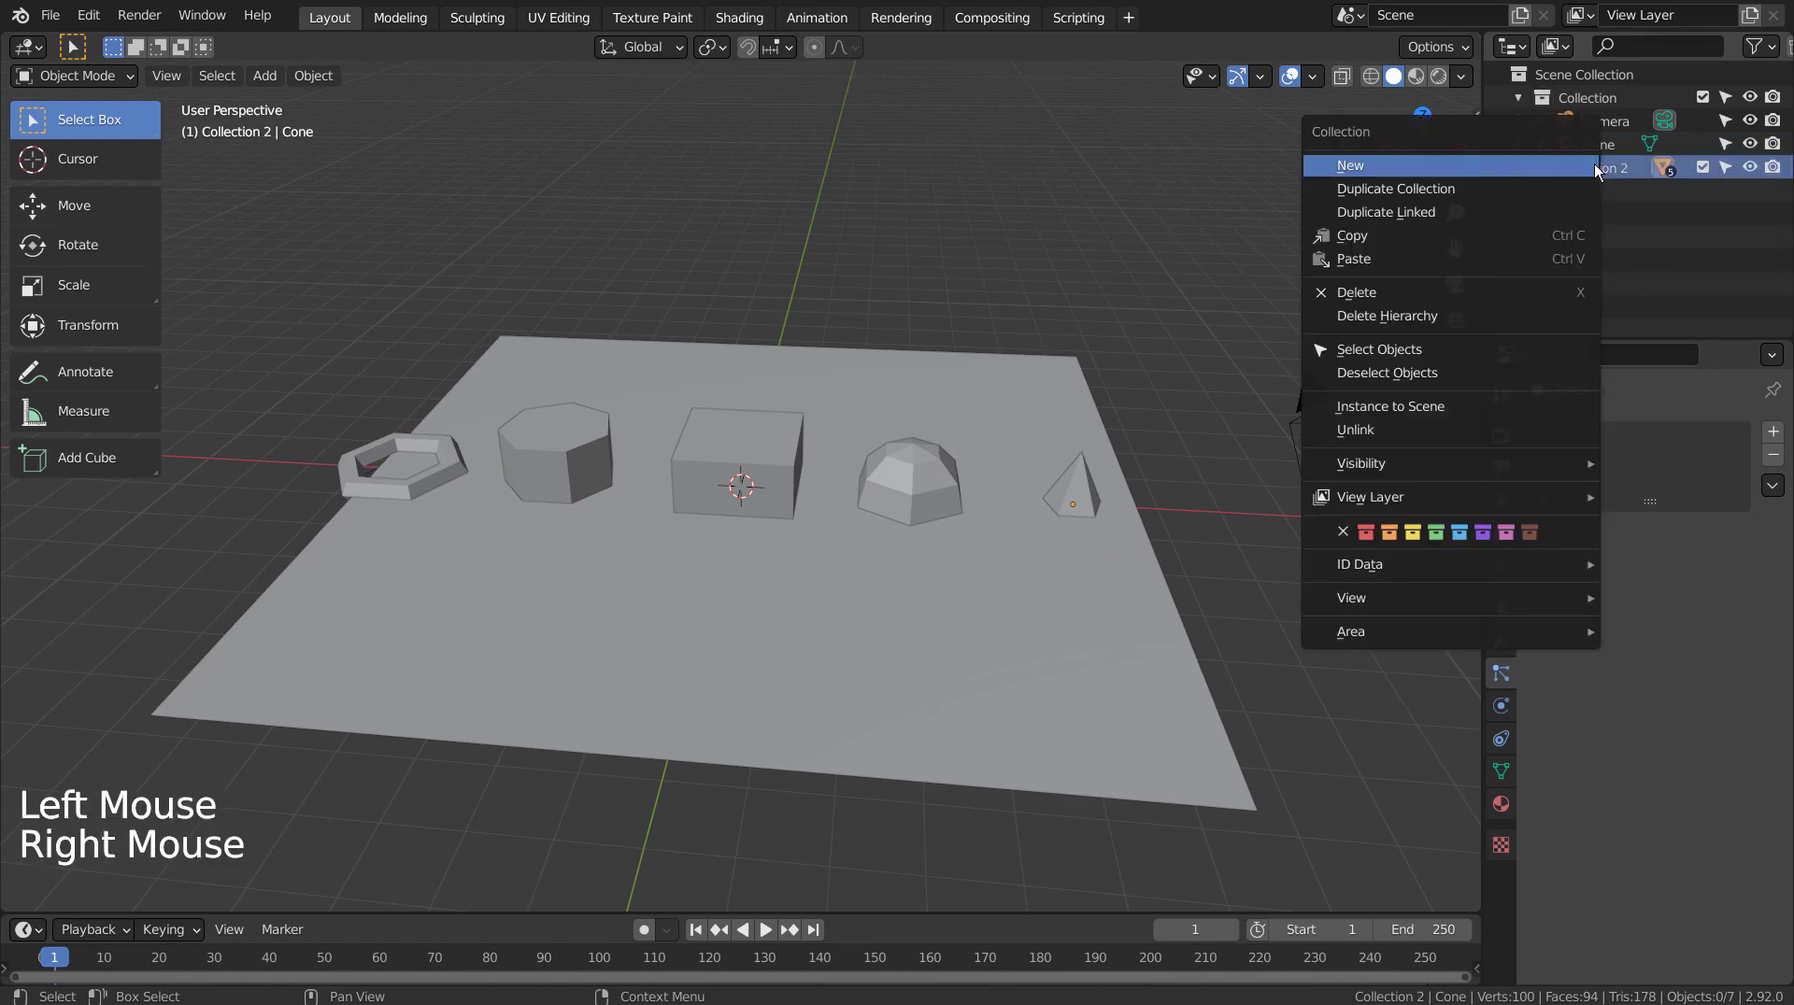
{"action": "left_click", "coordinate": [1446, 350]}
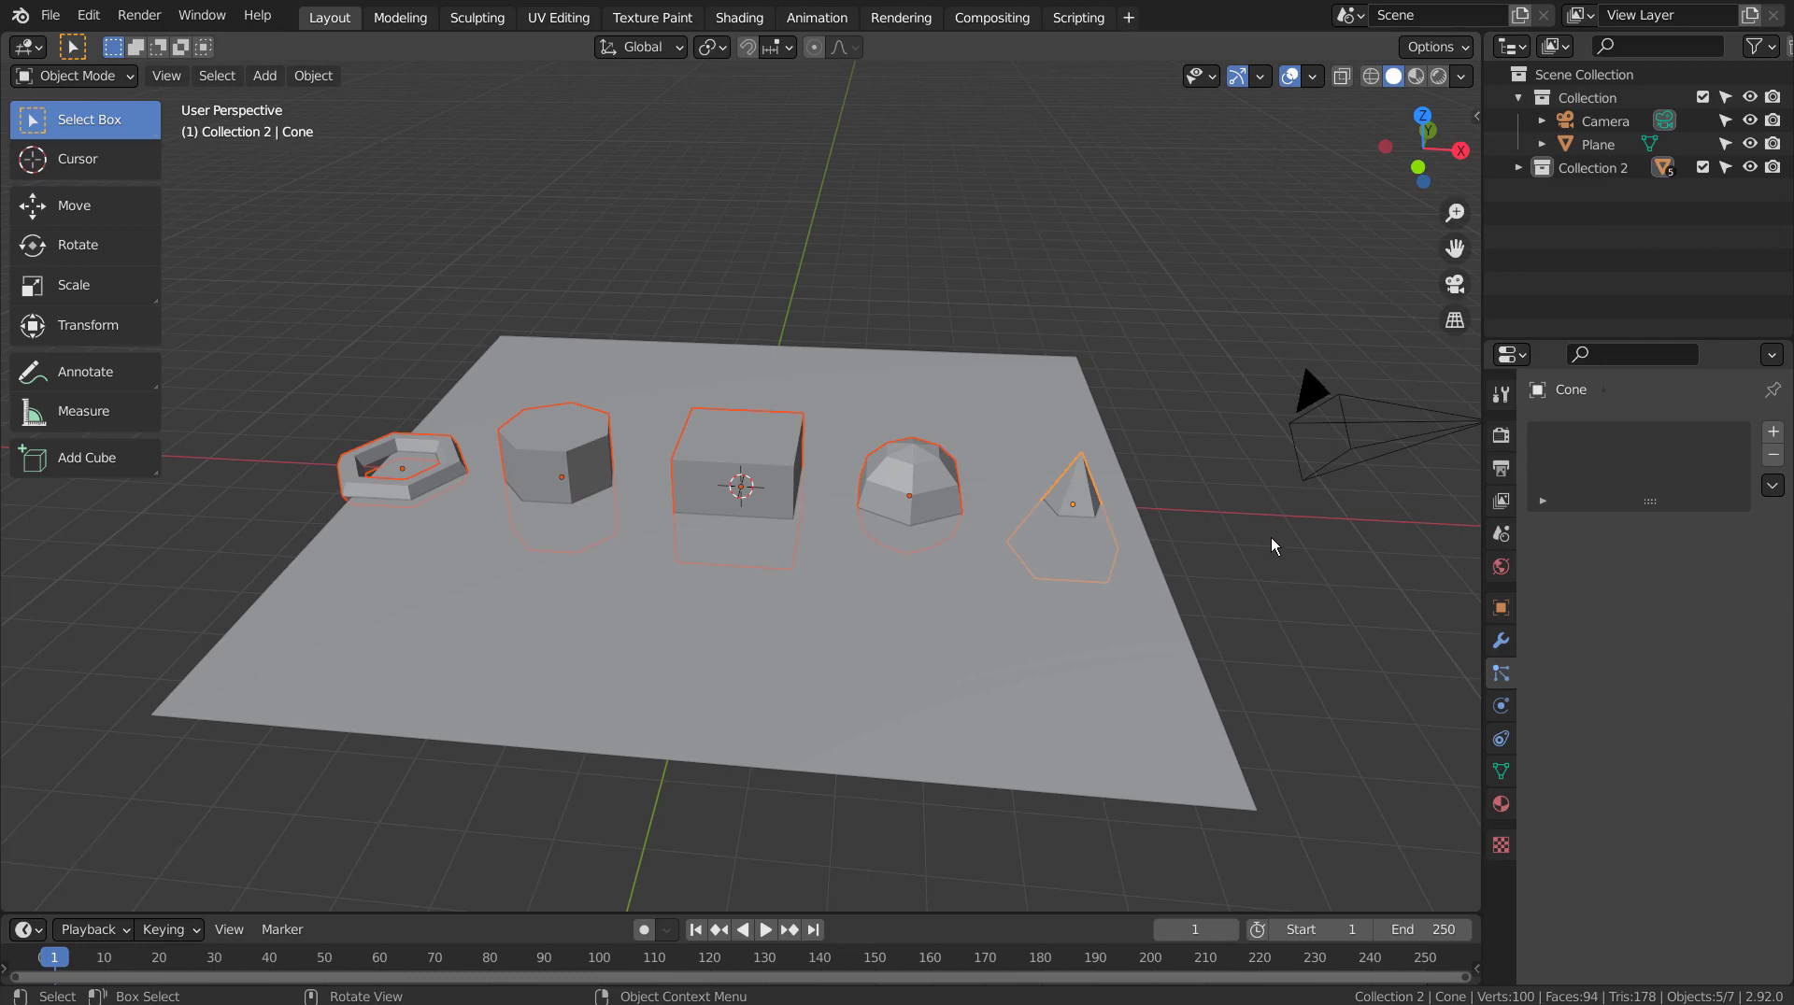
Move the selected shapes along X to -16.161 m, off the plane.
{"action": "key", "text": "g"}
{"action": "key", "text": "x"}
{"action": "left_click", "coordinate": [445, 523]}
{"action": "middle_click_drag", "start_coordinate": [445, 524], "coordinate": [514, 519]}
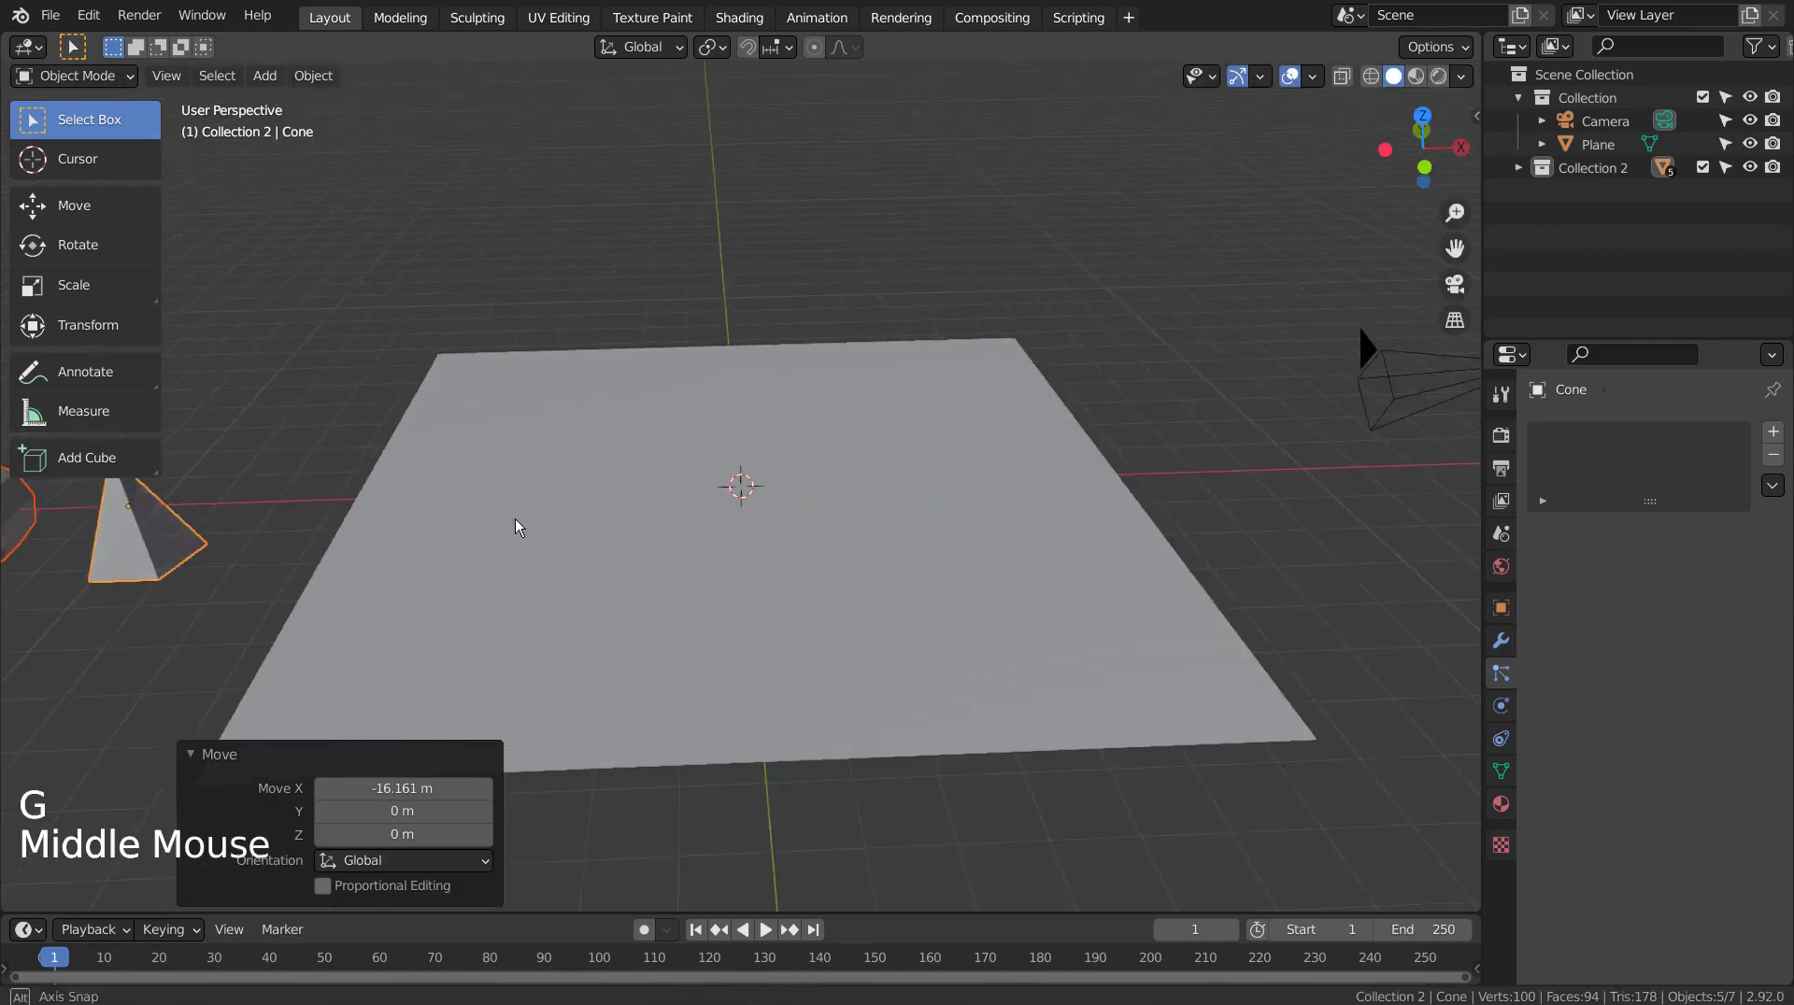
{"action": "scroll", "coordinate": [531, 518], "scroll_direction": "down", "scroll_amount": 6}
Give the plane a Hair particle system rendered as a collection.
{"action": "left_click", "coordinate": [658, 536]}
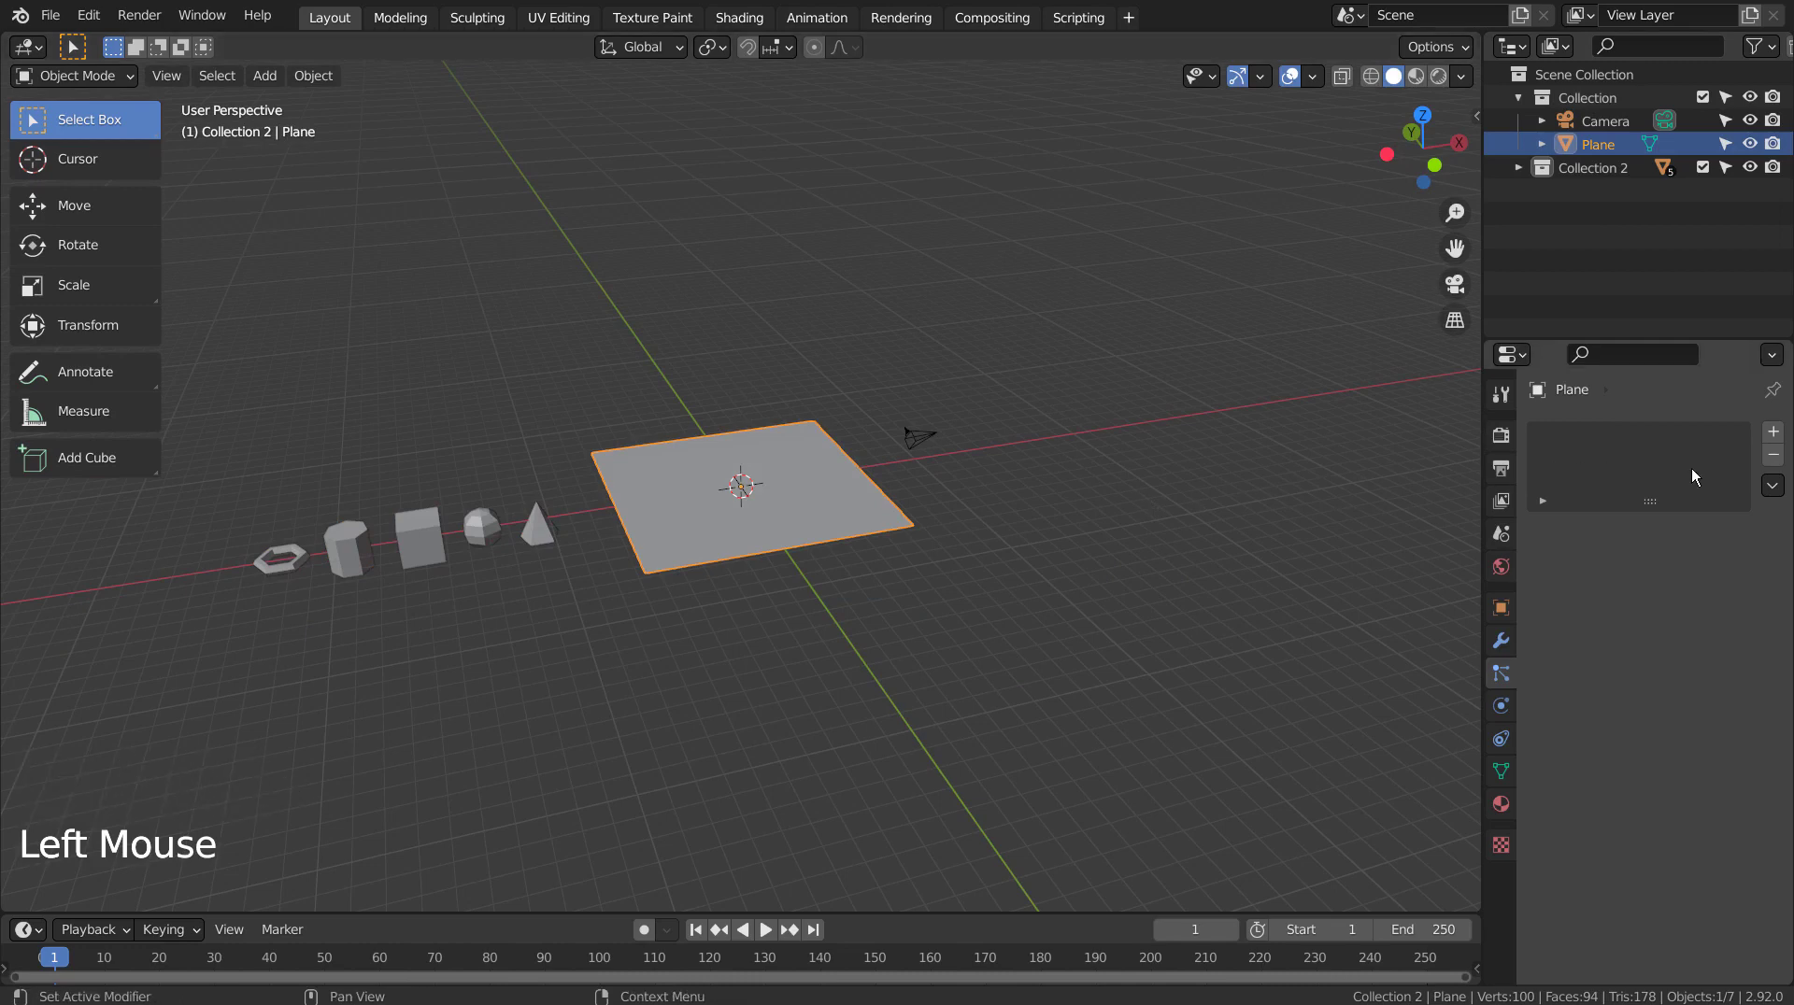
{"action": "left_click", "coordinate": [1500, 673]}
{"action": "left_click", "coordinate": [1774, 435]}
{"action": "left_click", "coordinate": [1687, 558]}
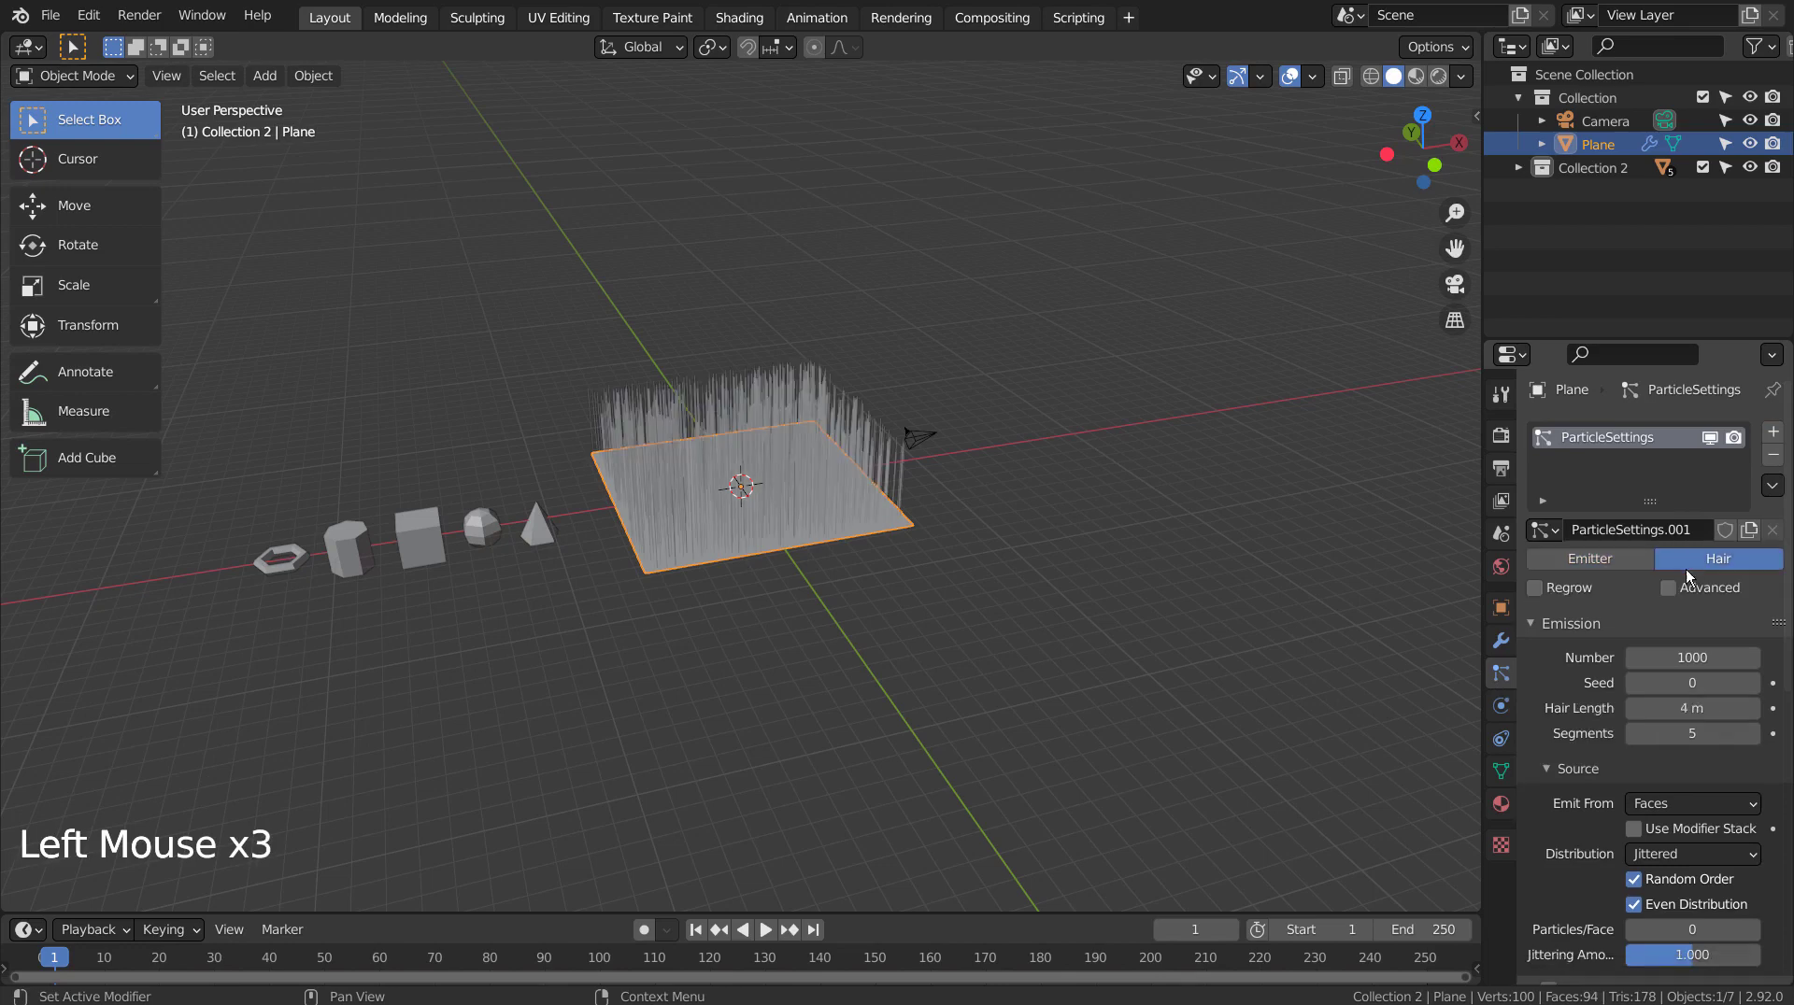
{"action": "scroll", "coordinate": [1624, 760], "scroll_direction": "down", "scroll_amount": 10}
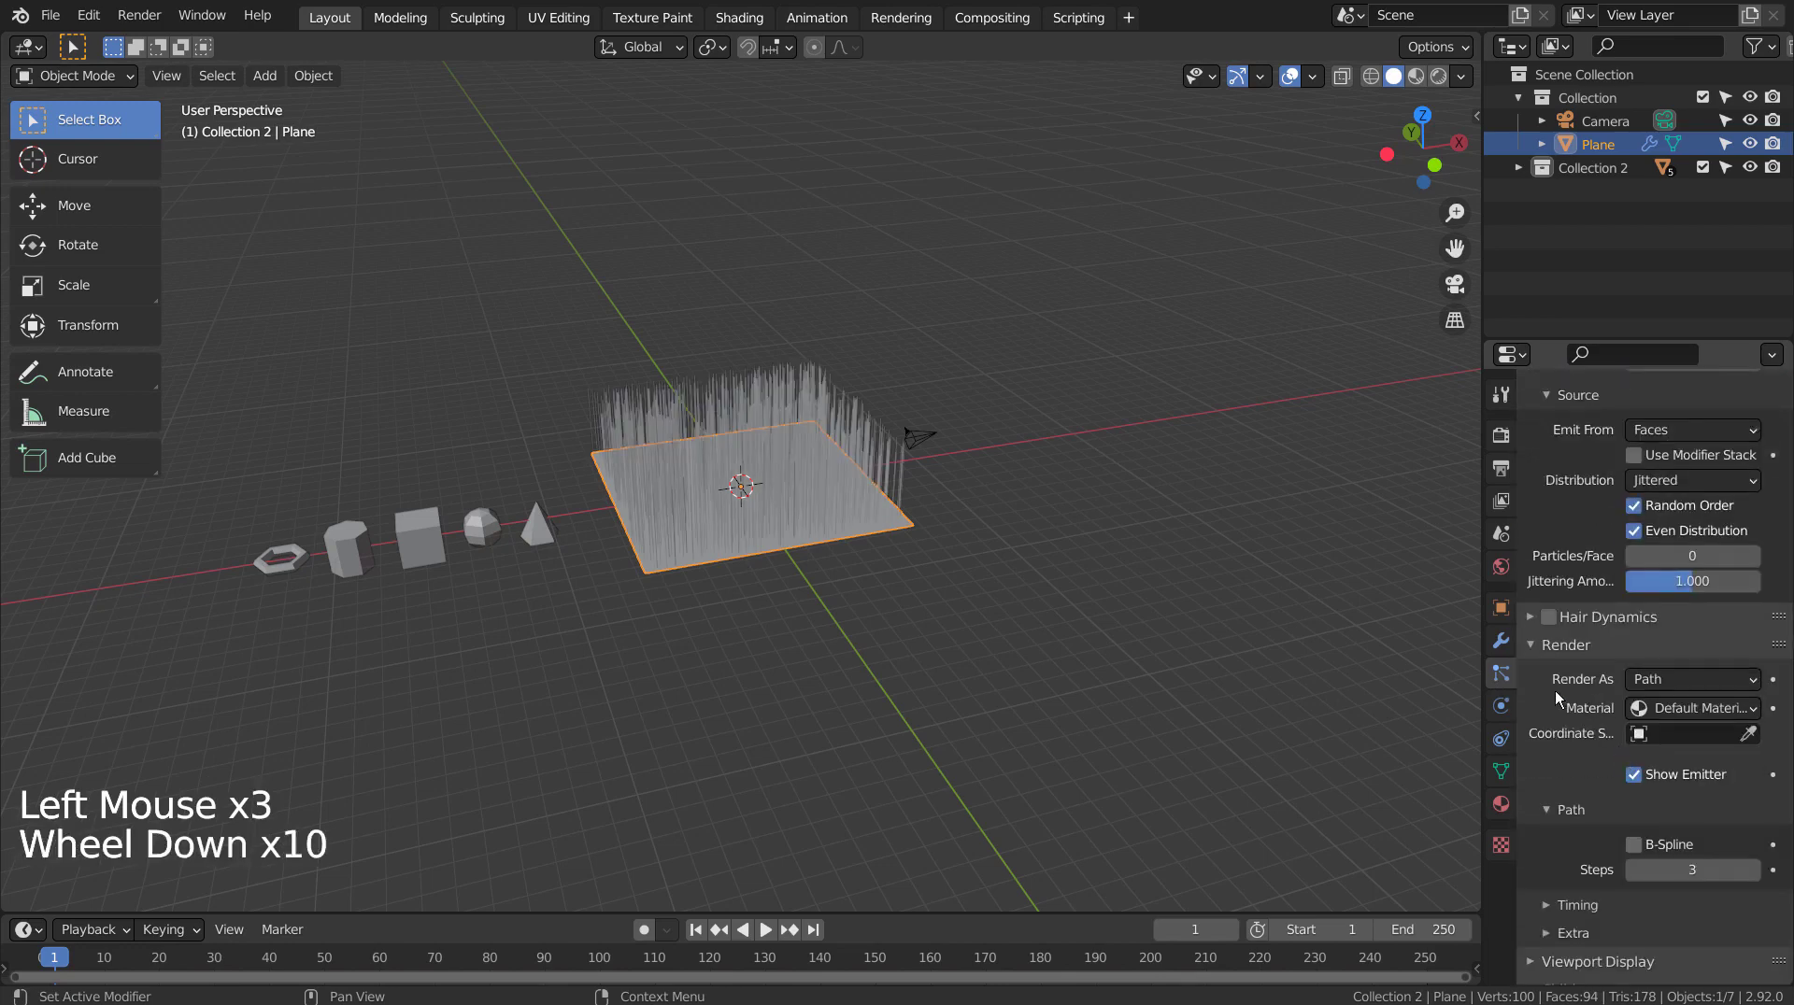
{"action": "left_click", "coordinate": [1661, 681]}
{"action": "left_click", "coordinate": [1645, 783]}
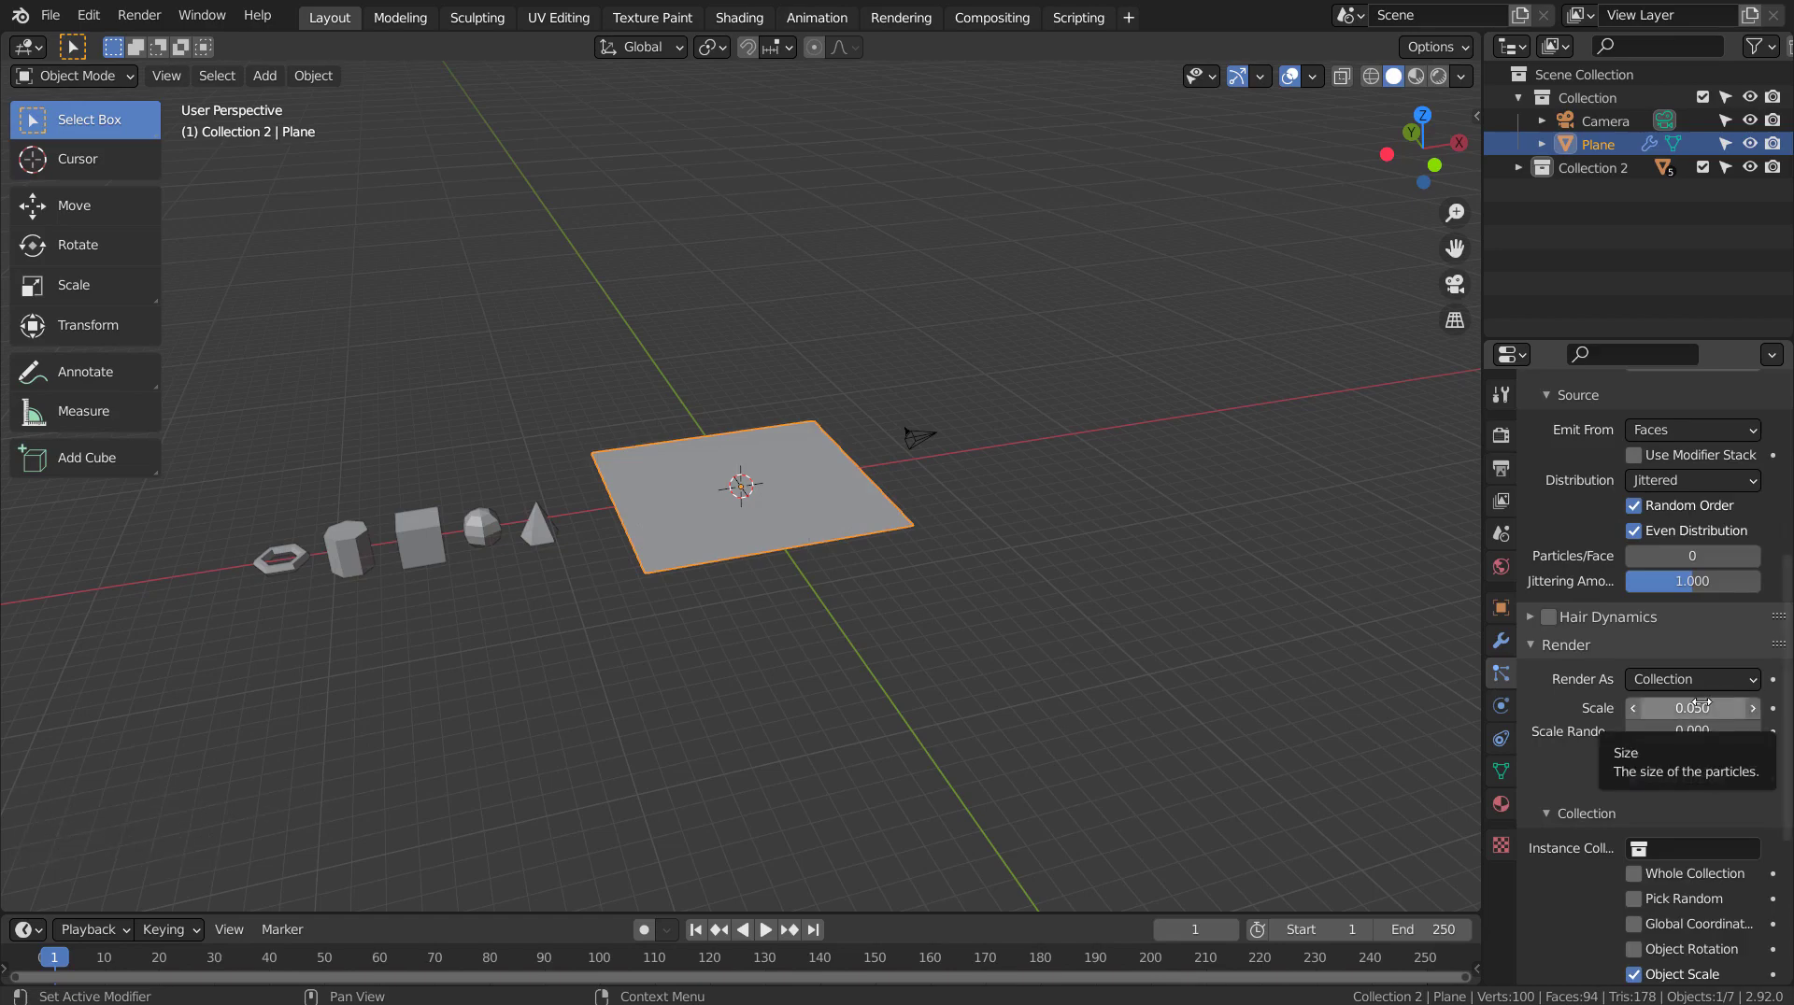
{"action": "left_click", "coordinate": [1645, 851]}
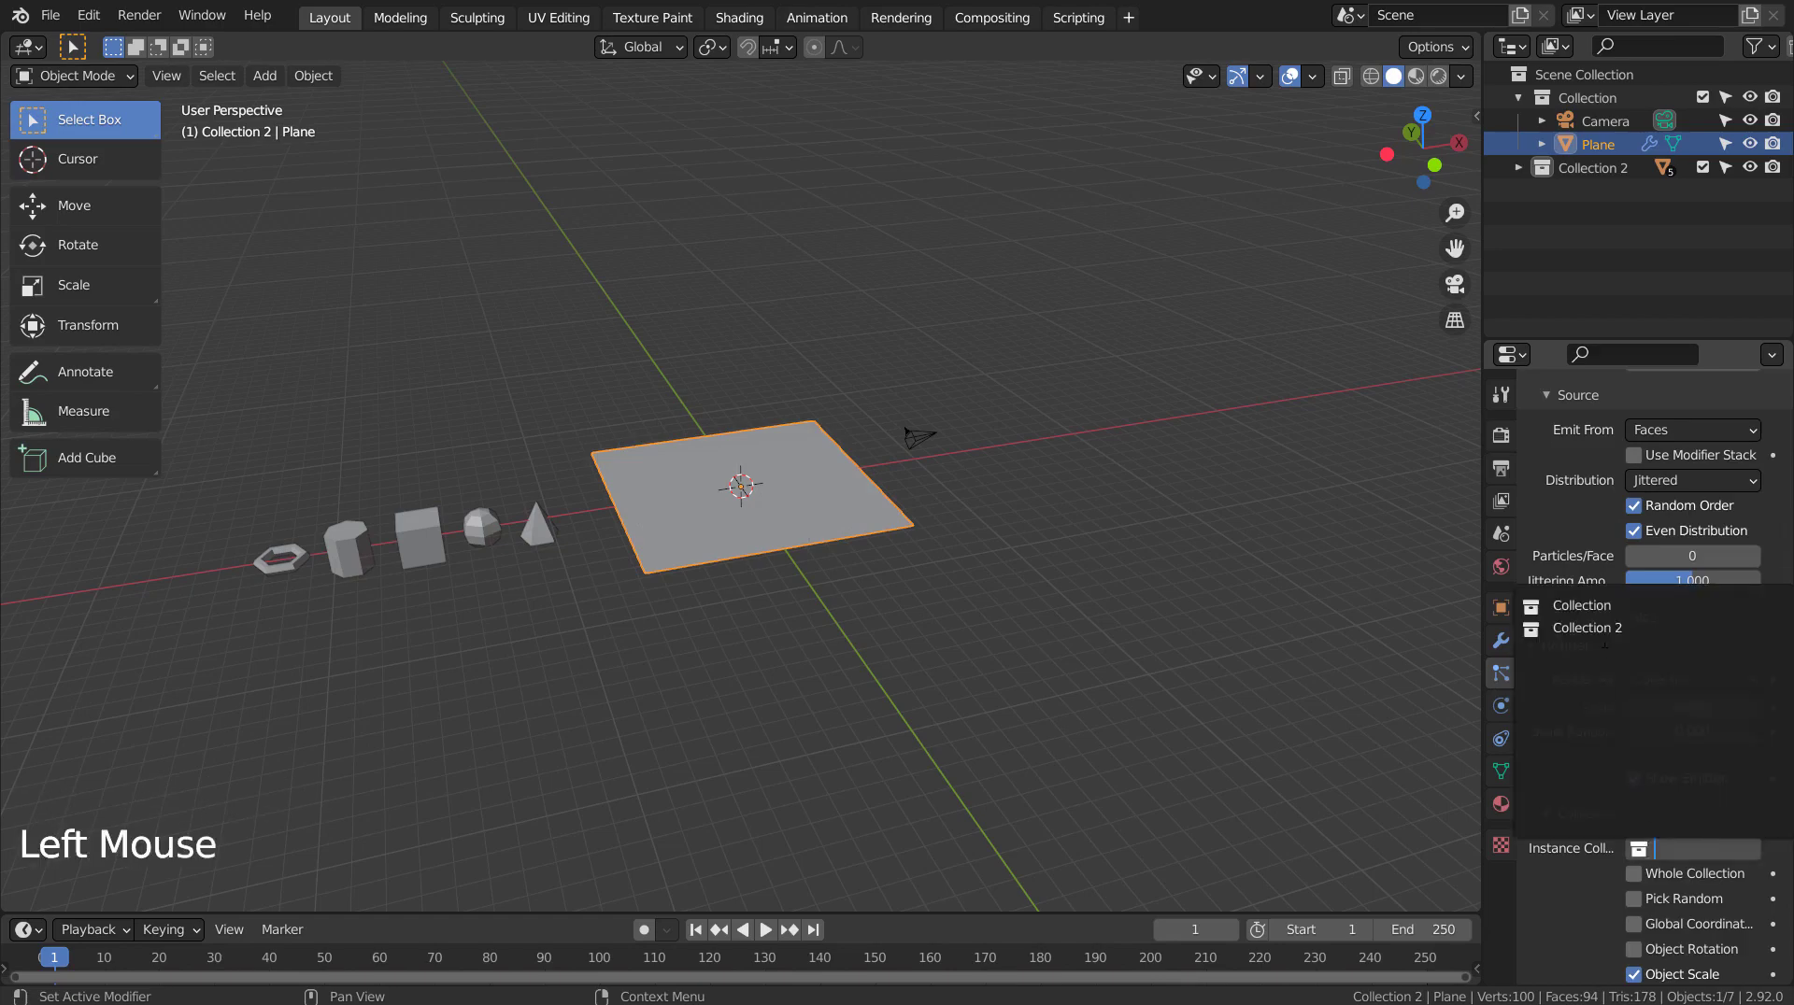
Set Collection 2 as the instance collection scattered over the plane.
{"action": "left_click", "coordinate": [1587, 628]}
{"action": "scroll", "coordinate": [929, 565], "scroll_direction": "up", "scroll_amount": 9}
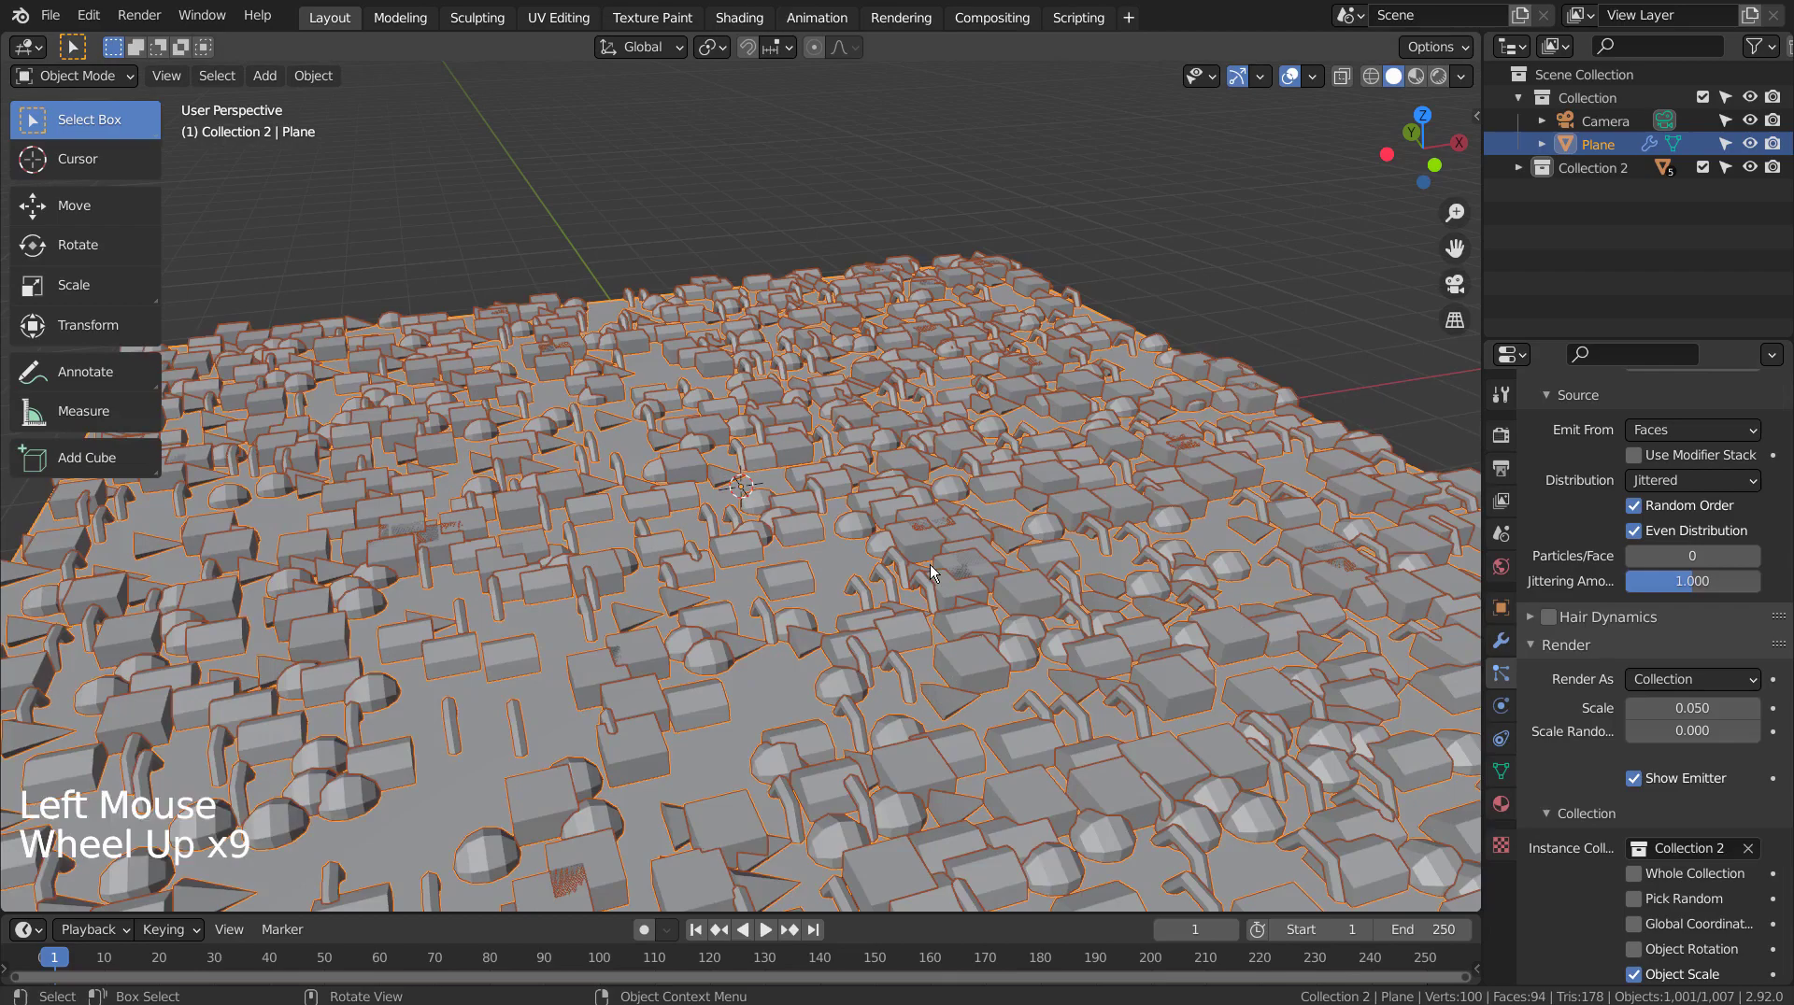
{"action": "middle_click_drag", "start_coordinate": [932, 571], "coordinate": [1065, 614]}
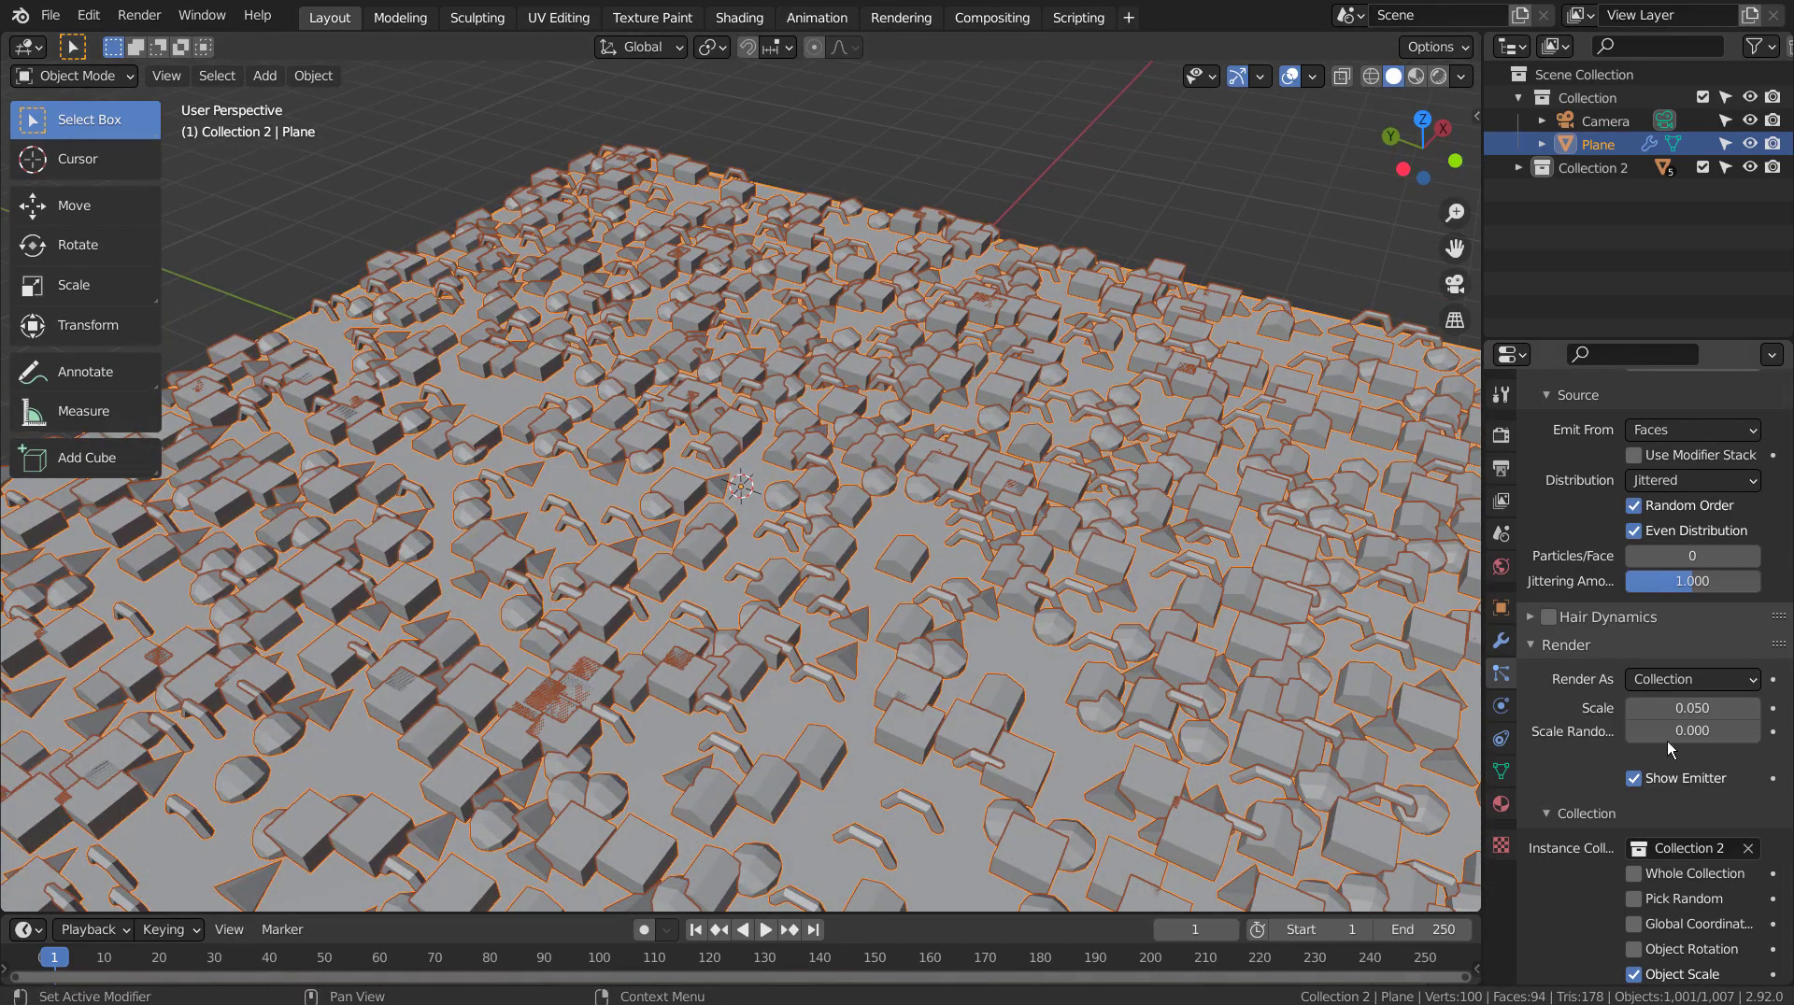
{"action": "scroll", "coordinate": [1672, 714], "scroll_direction": "up", "scroll_amount": 10}
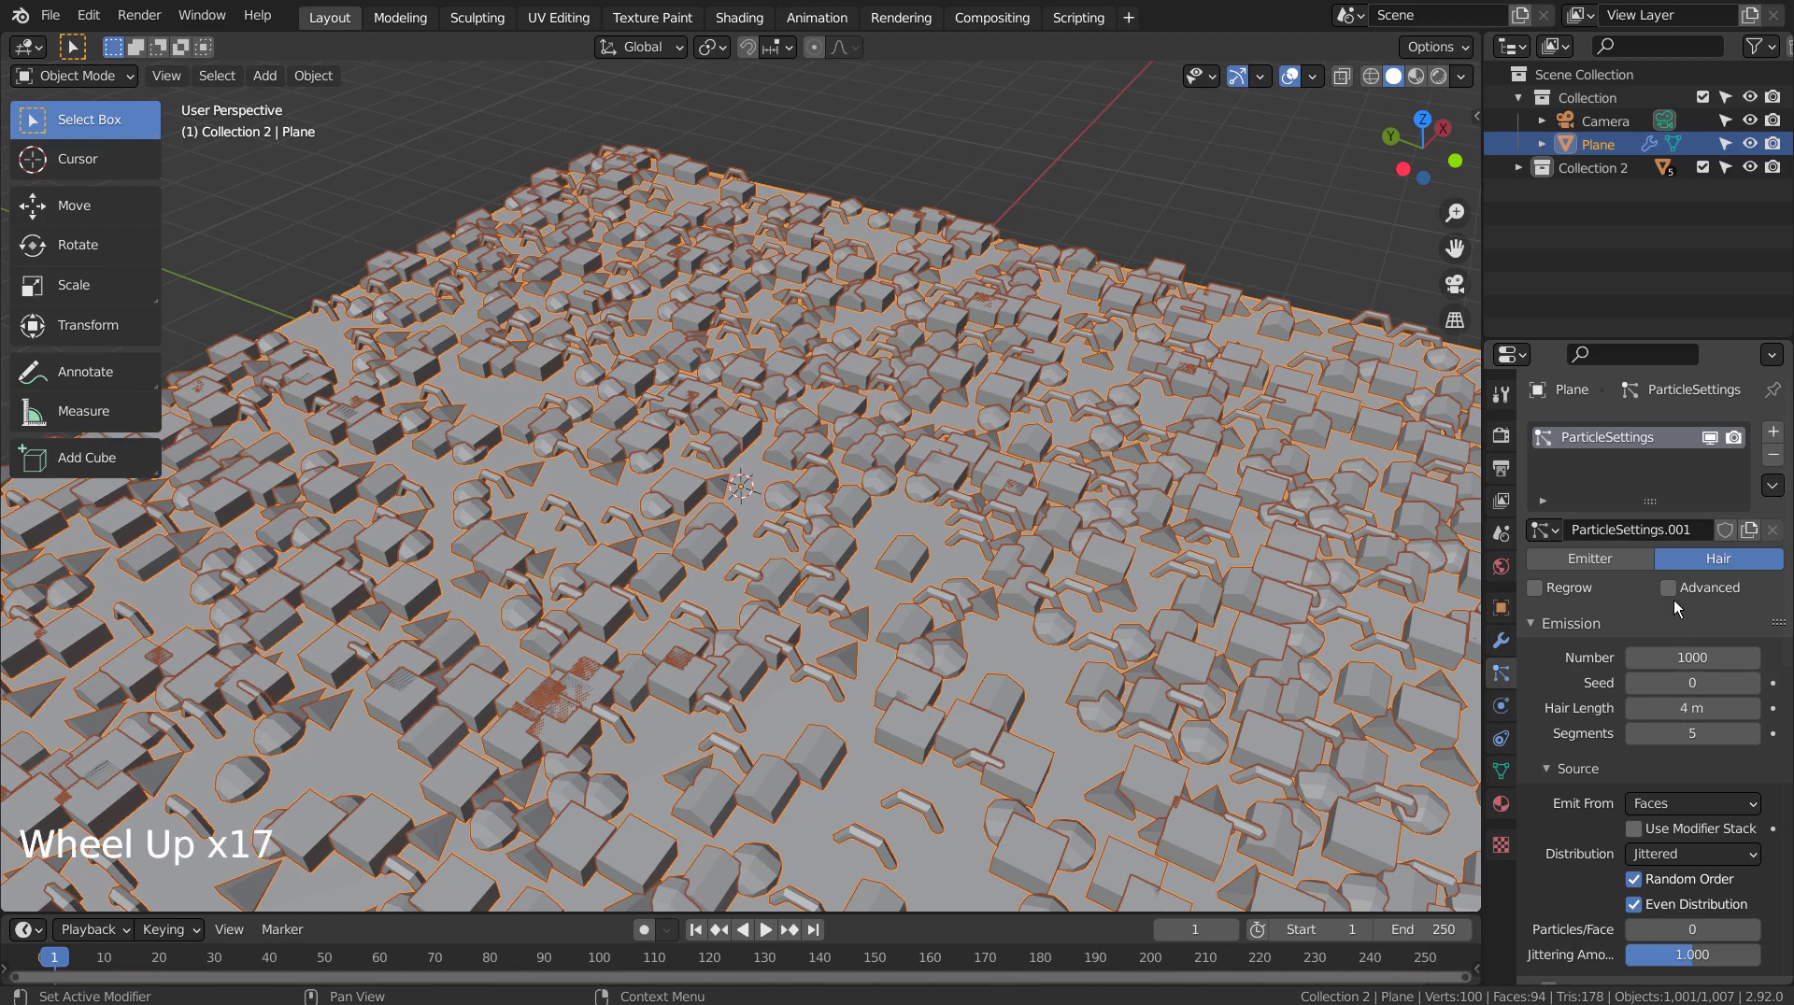
Enable particle rotation along Normal with Randomize 0.774 and Randomize Phase 1.425.
{"action": "left_click", "coordinate": [1672, 594]}
{"action": "scroll", "coordinate": [1695, 690], "scroll_direction": "down", "scroll_amount": 8}
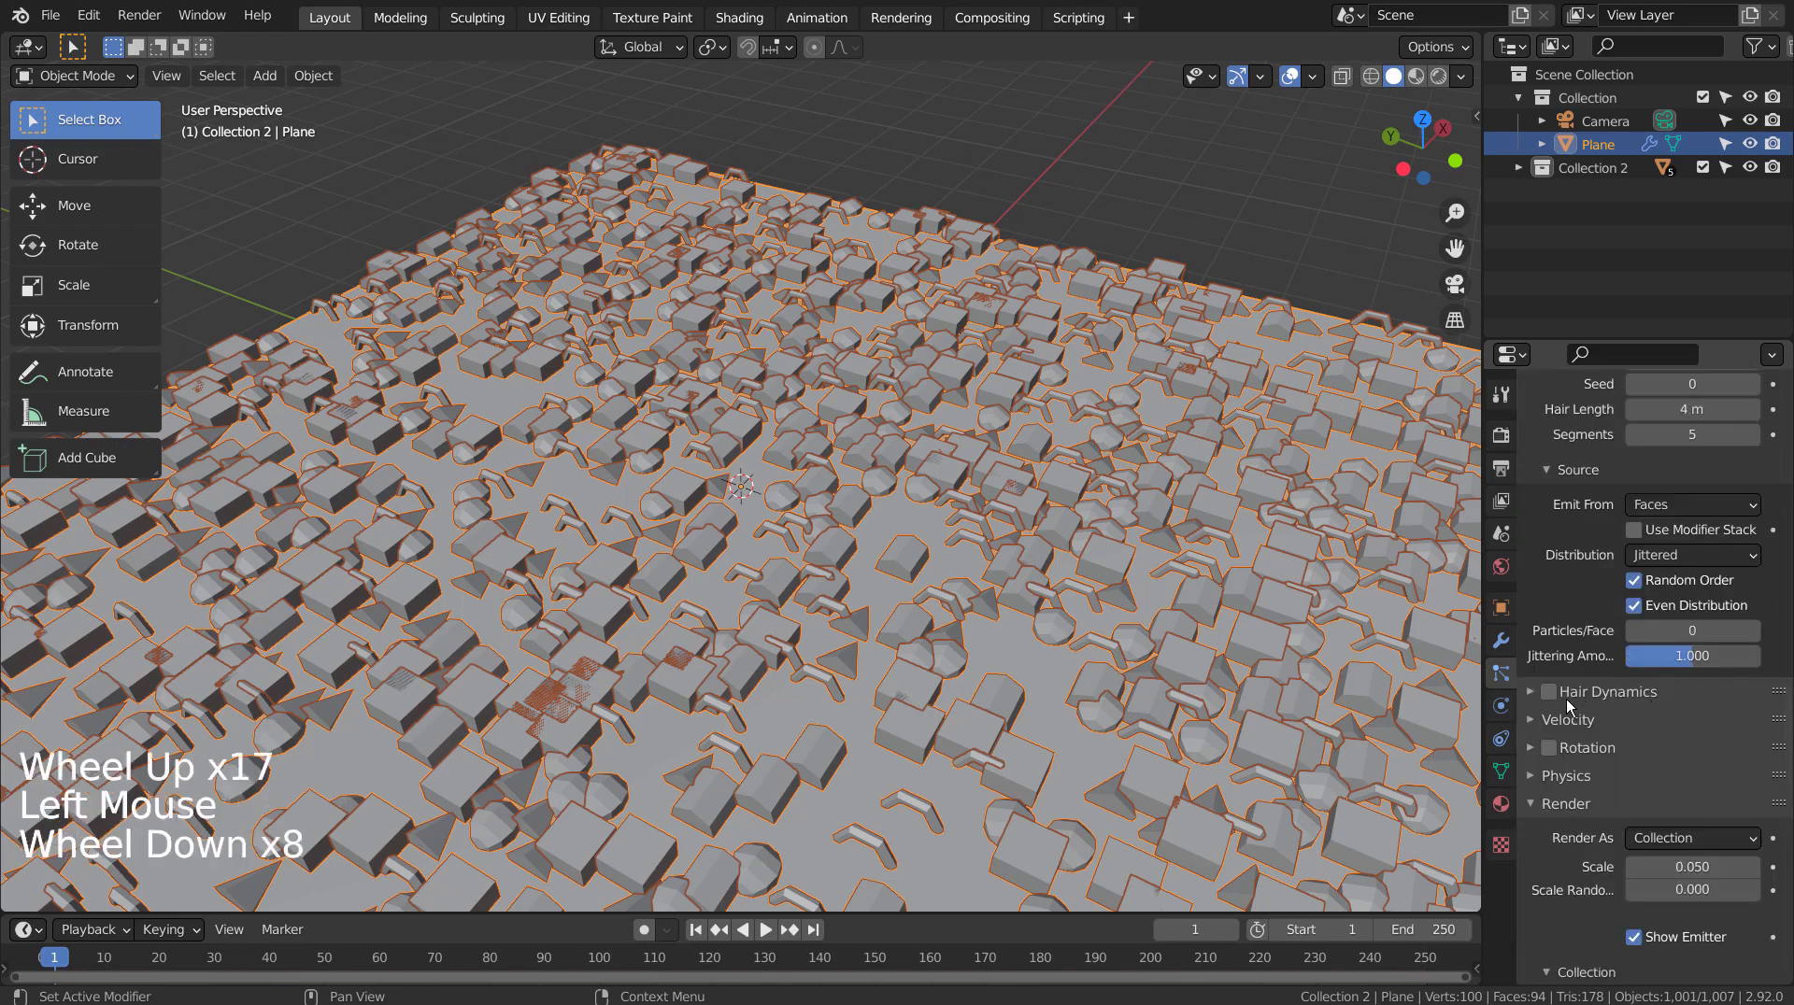
{"action": "left_click", "coordinate": [1549, 747]}
{"action": "left_click", "coordinate": [1584, 747]}
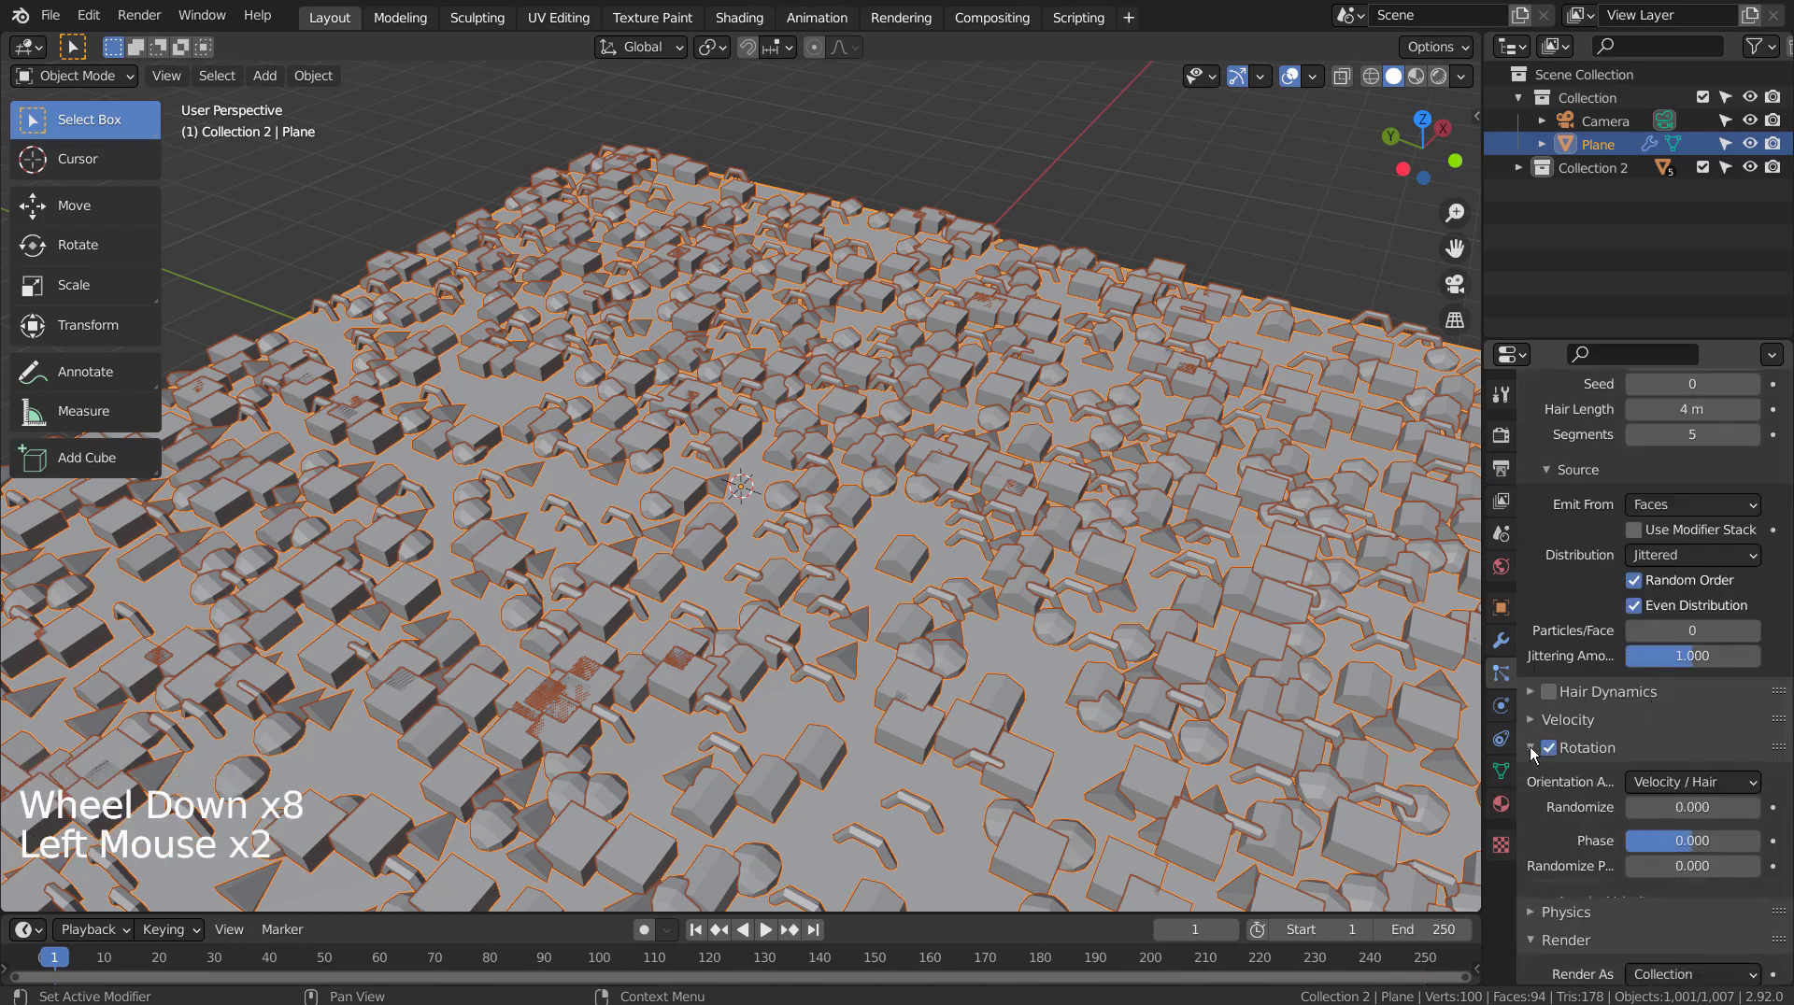
{"action": "left_click", "coordinate": [1694, 785]}
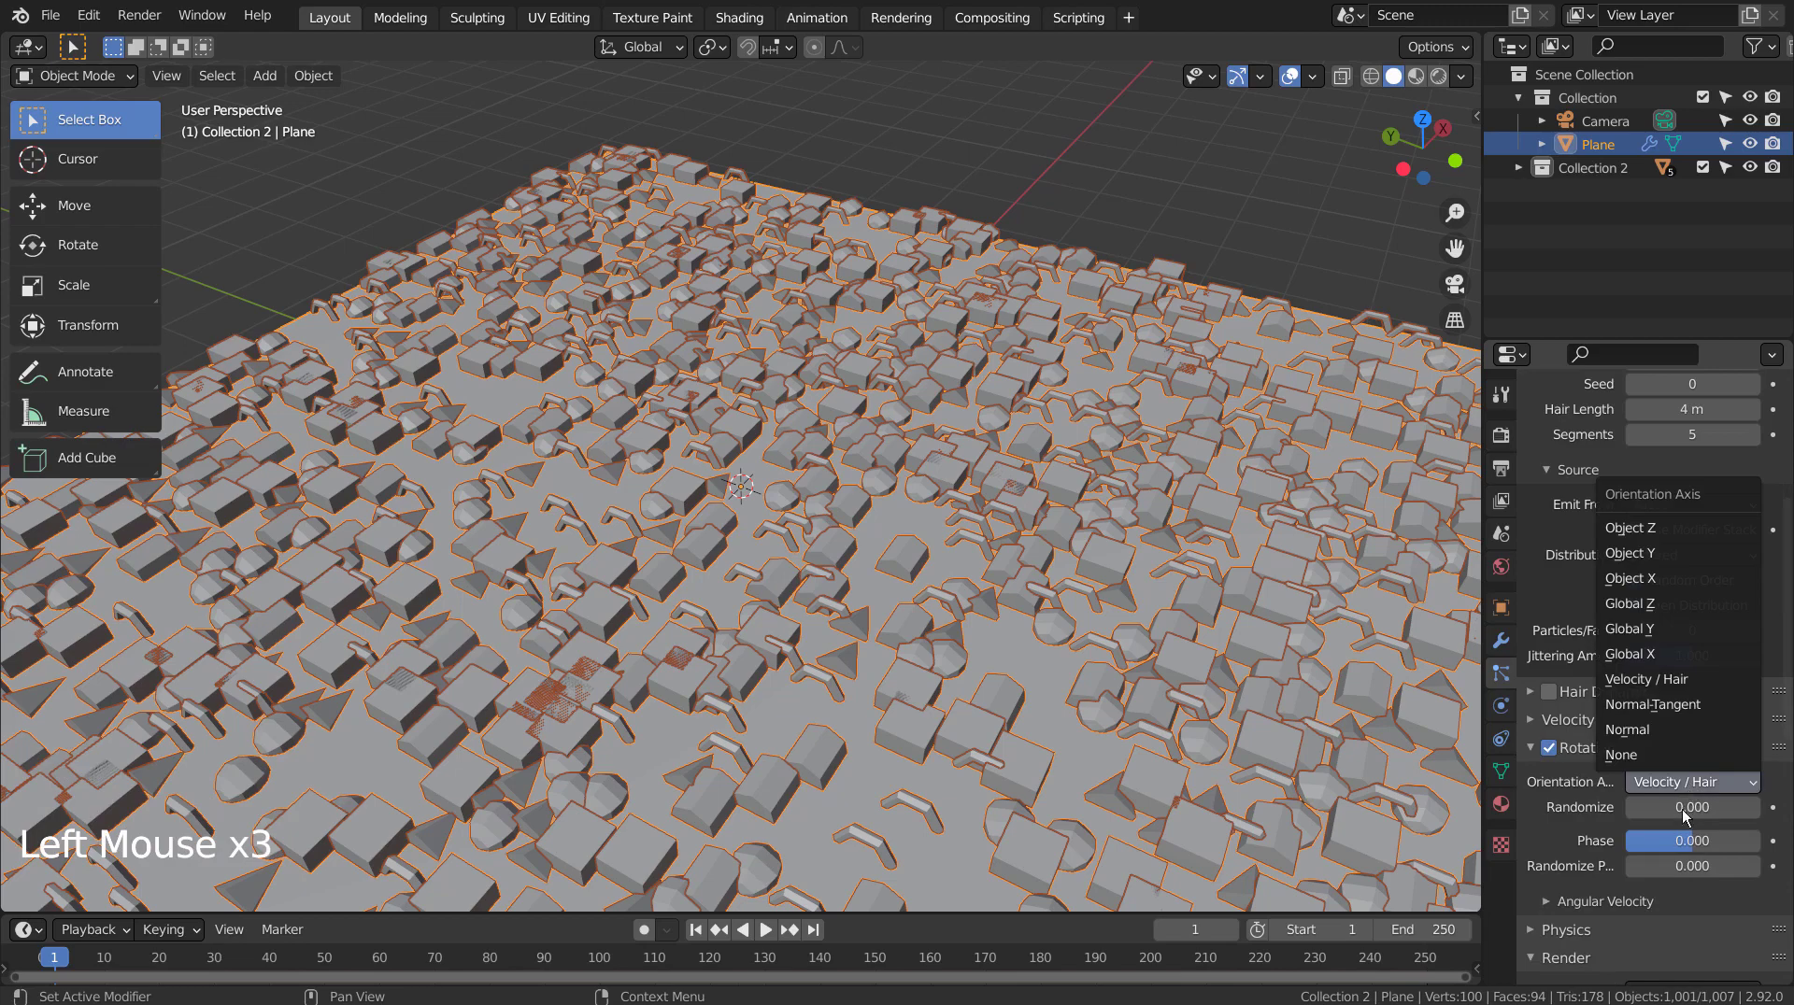
{"action": "left_click", "coordinate": [1674, 729]}
{"action": "left_click_drag", "start_coordinate": [1668, 807], "coordinate": [1738, 866]}
{"action": "middle_click_drag", "start_coordinate": [1072, 590], "coordinate": [794, 540]}
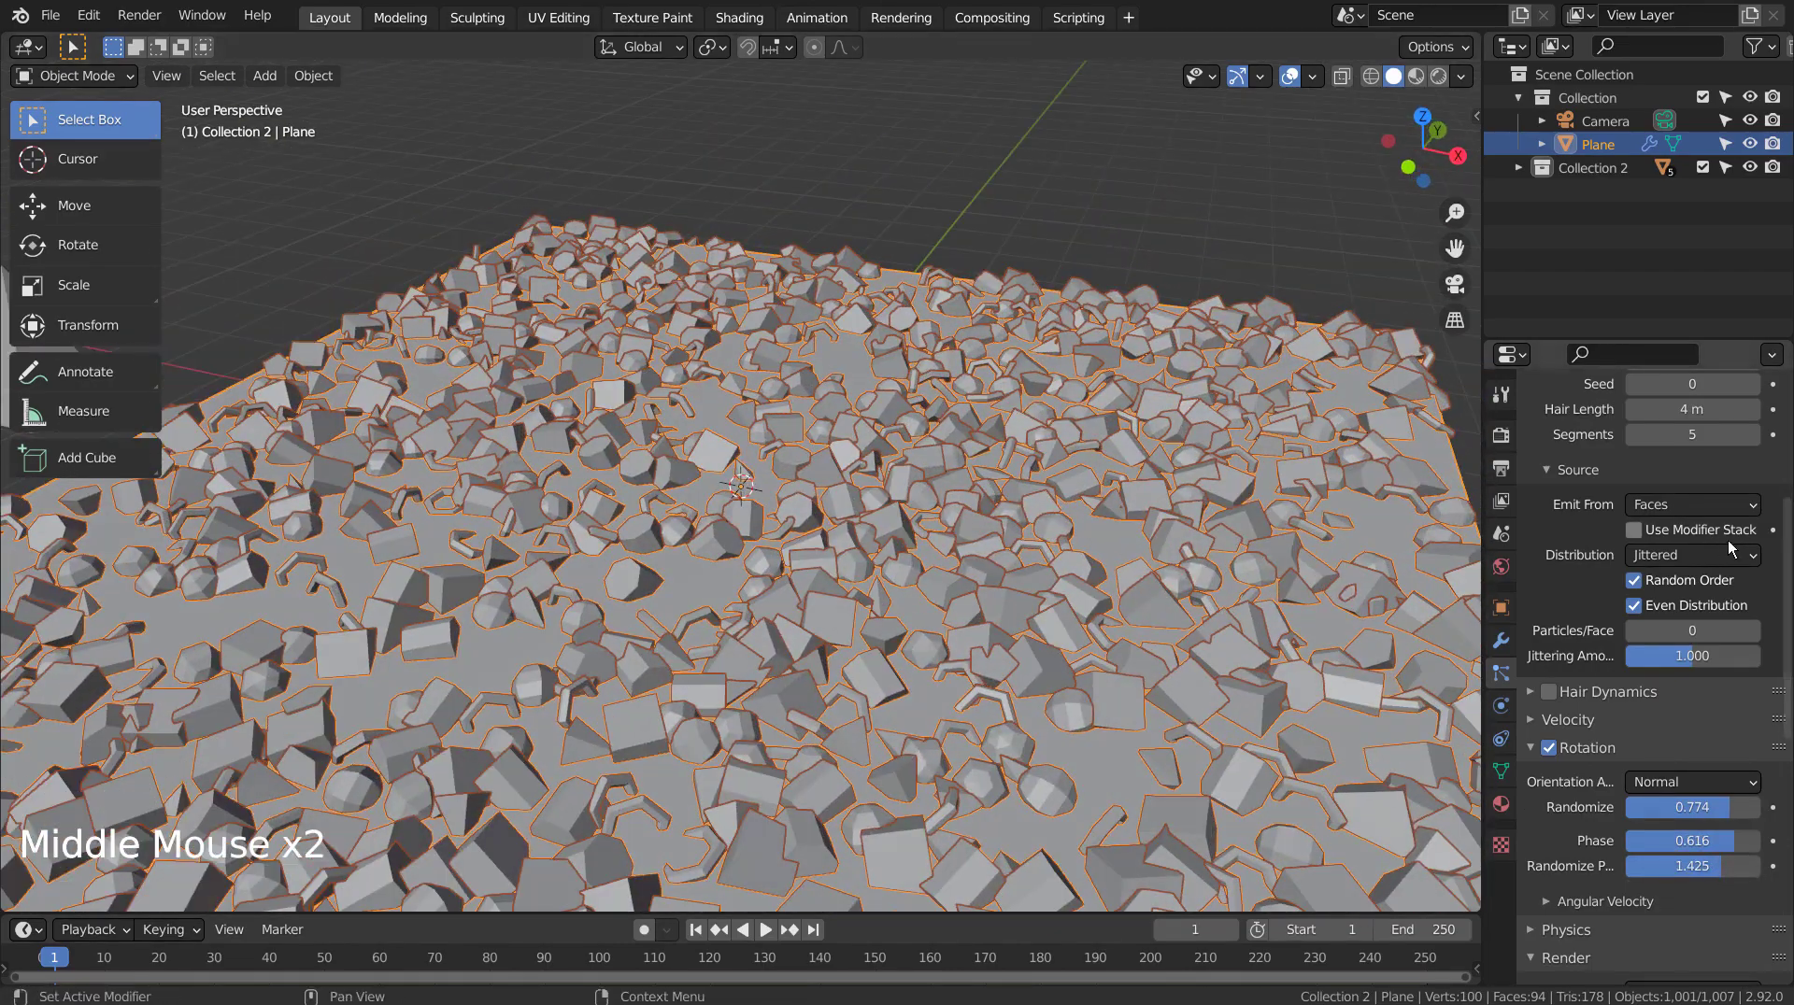
Lower the plane's hair particle count from 1000 to 555.
{"action": "scroll", "coordinate": [1750, 550], "scroll_direction": "up", "scroll_amount": 8}
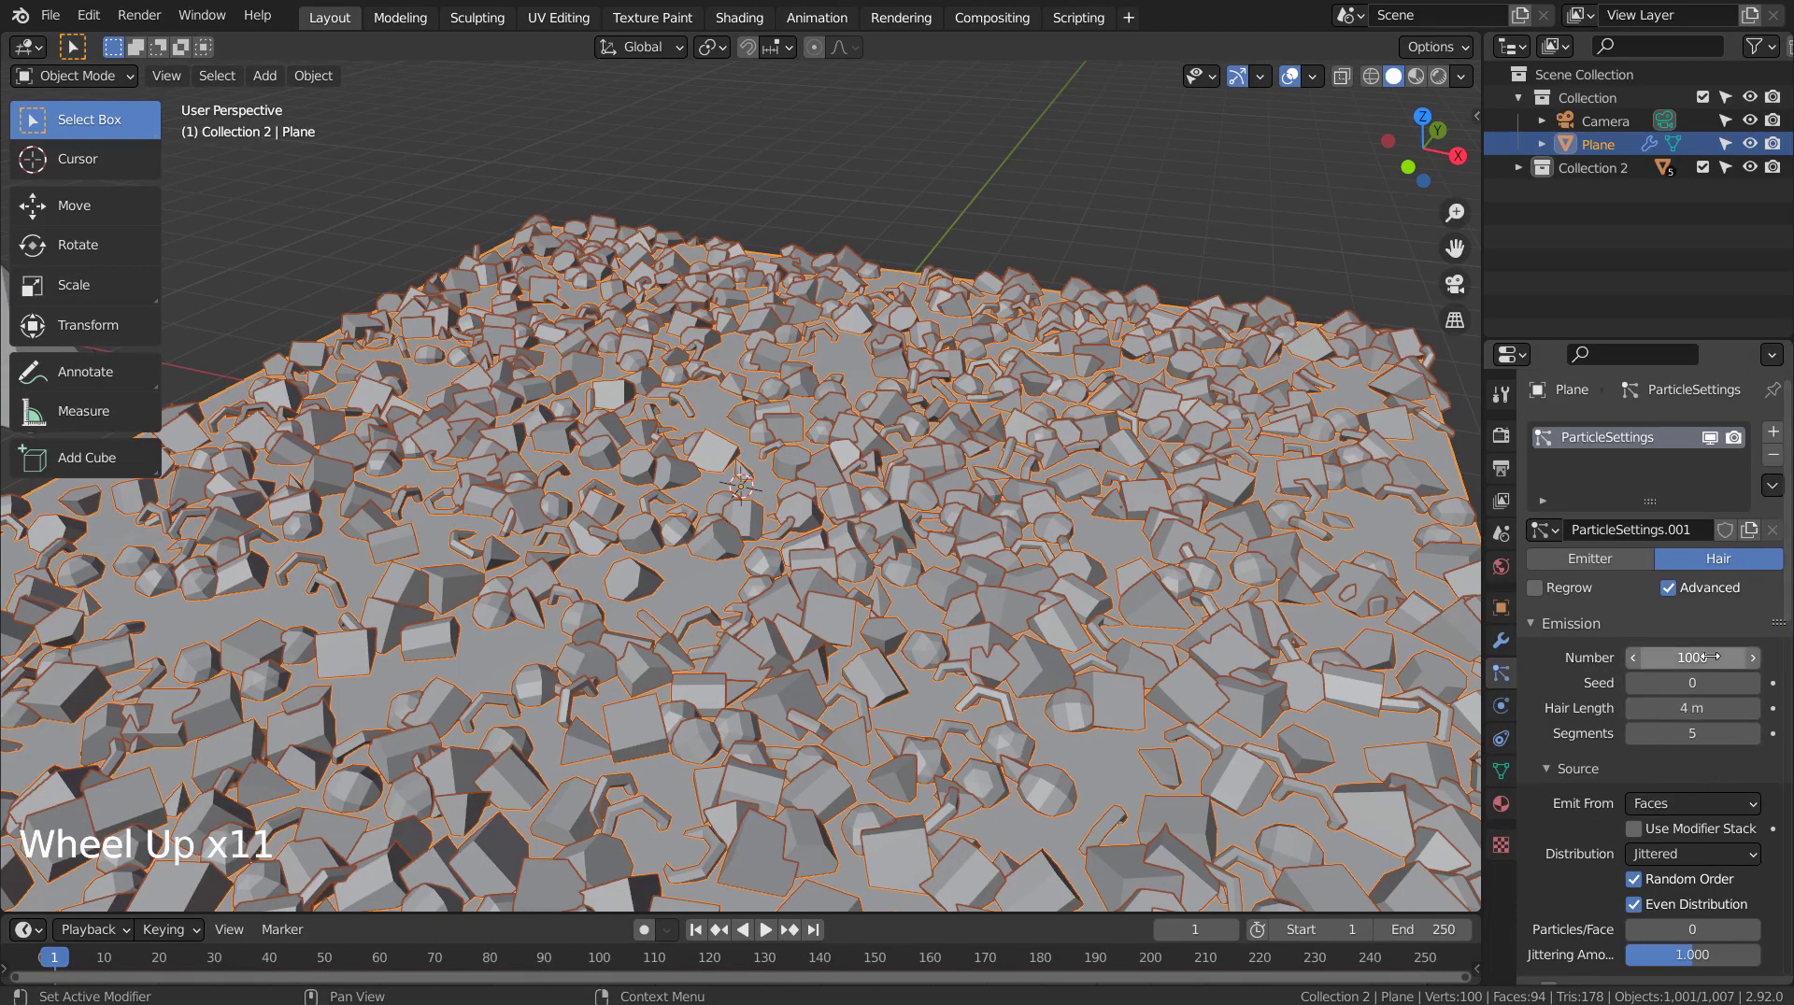
{"action": "left_click_drag", "start_coordinate": [1708, 657], "coordinate": [1635, 657]}
{"action": "left_click", "coordinate": [1692, 656]}
{"action": "type", "text": "555"}
{"action": "key", "text": "Return"}
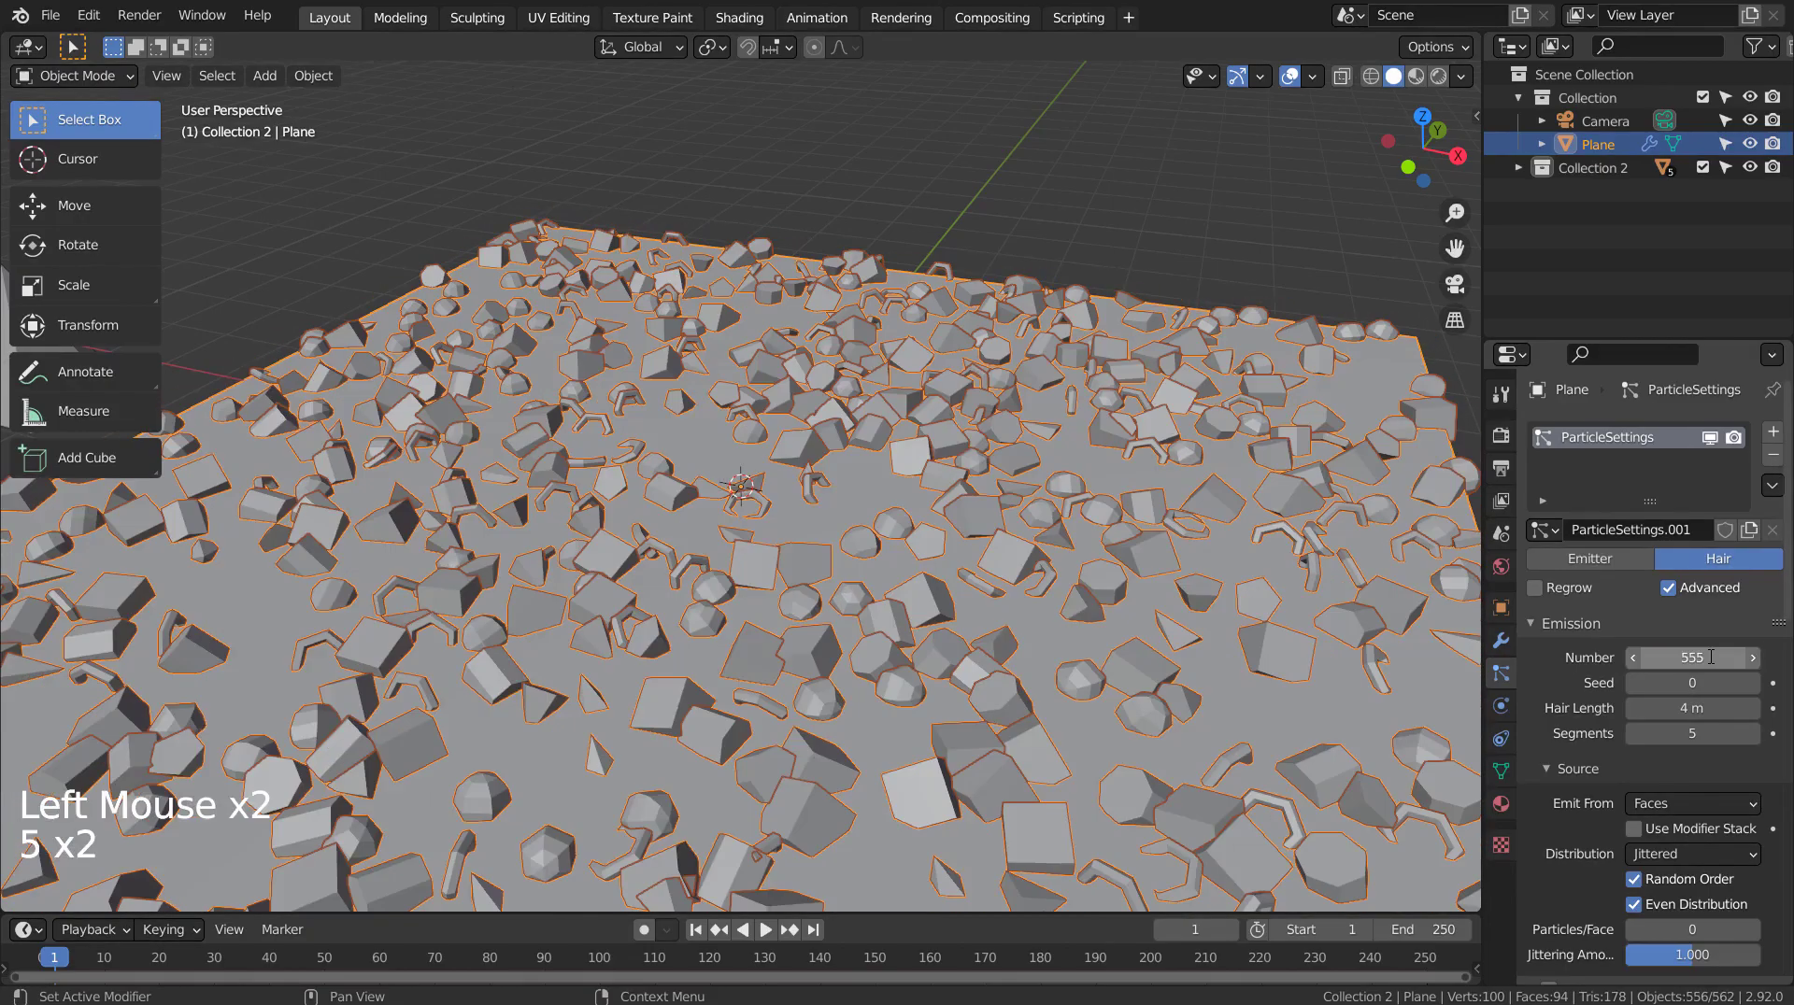
{"action": "middle_click_drag", "start_coordinate": [1383, 598], "coordinate": [1006, 518]}
{"action": "scroll", "coordinate": [1168, 654], "scroll_direction": "down", "scroll_amount": 5}
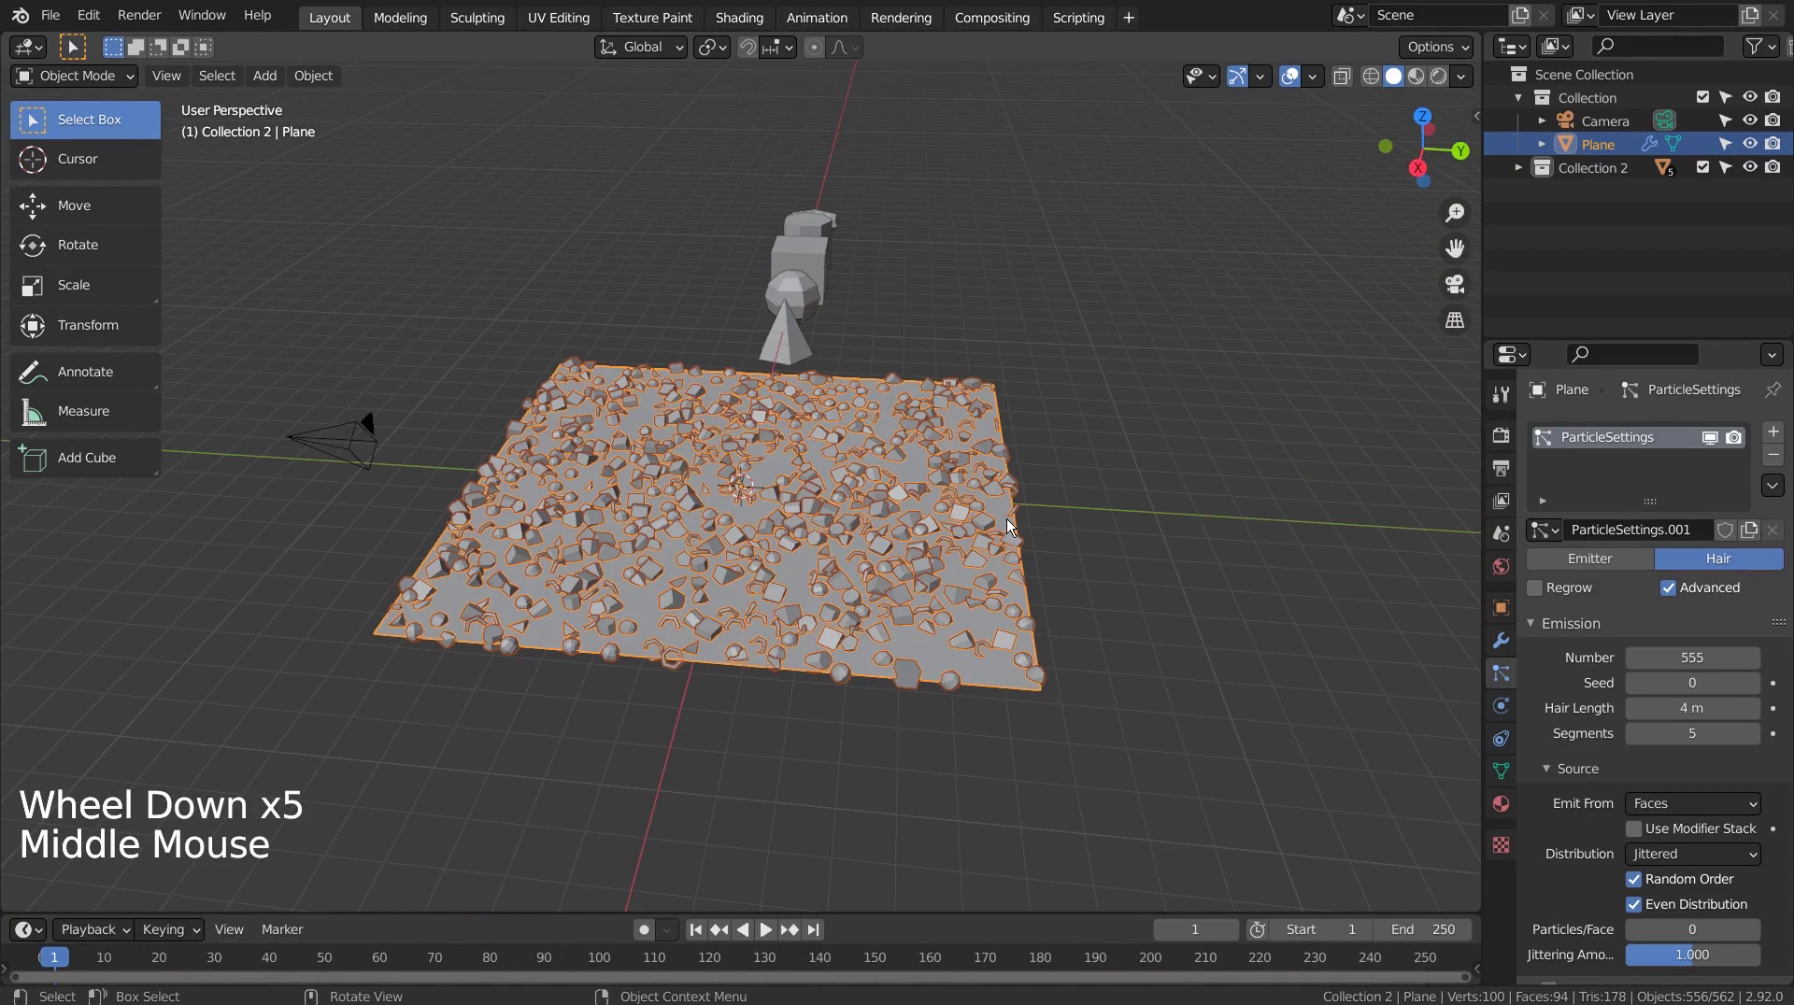
In Right view, tilt the particle plane about 42 degrees.
{"action": "key", "text": "KP_Decimal"}
{"action": "key", "text": "KP_1"}
{"action": "key", "text": "KP_3"}
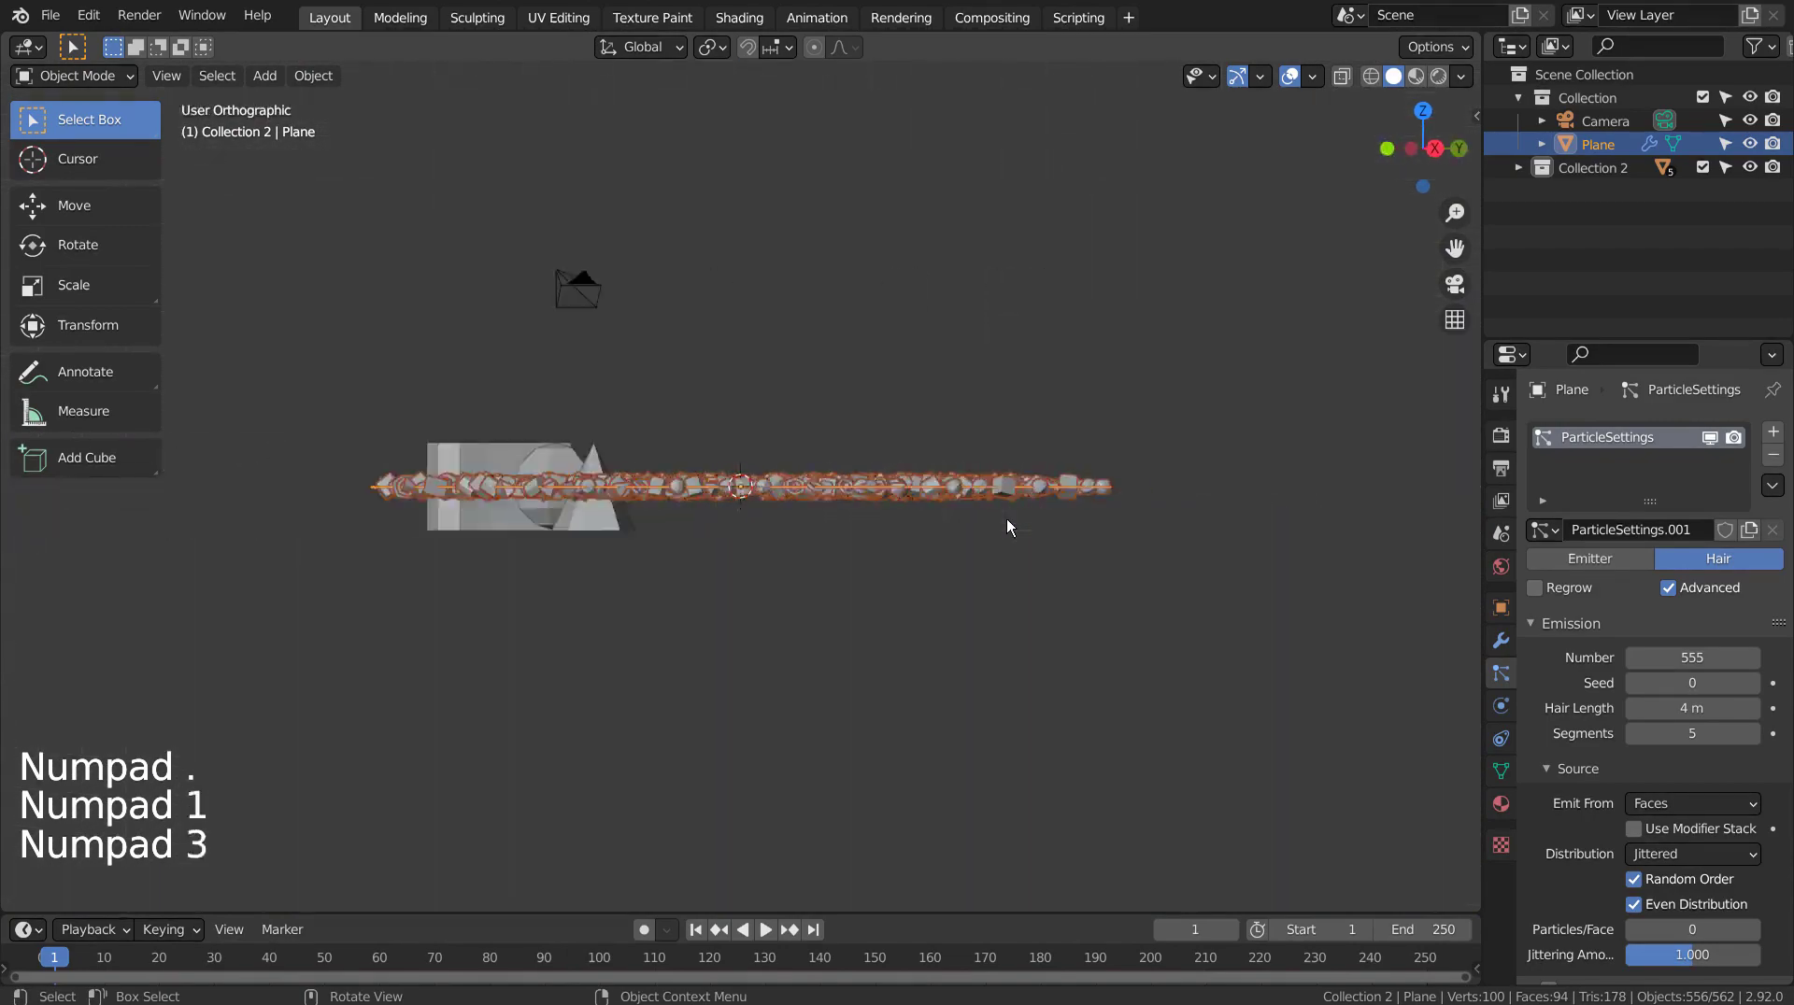
{"action": "key", "text": "r"}
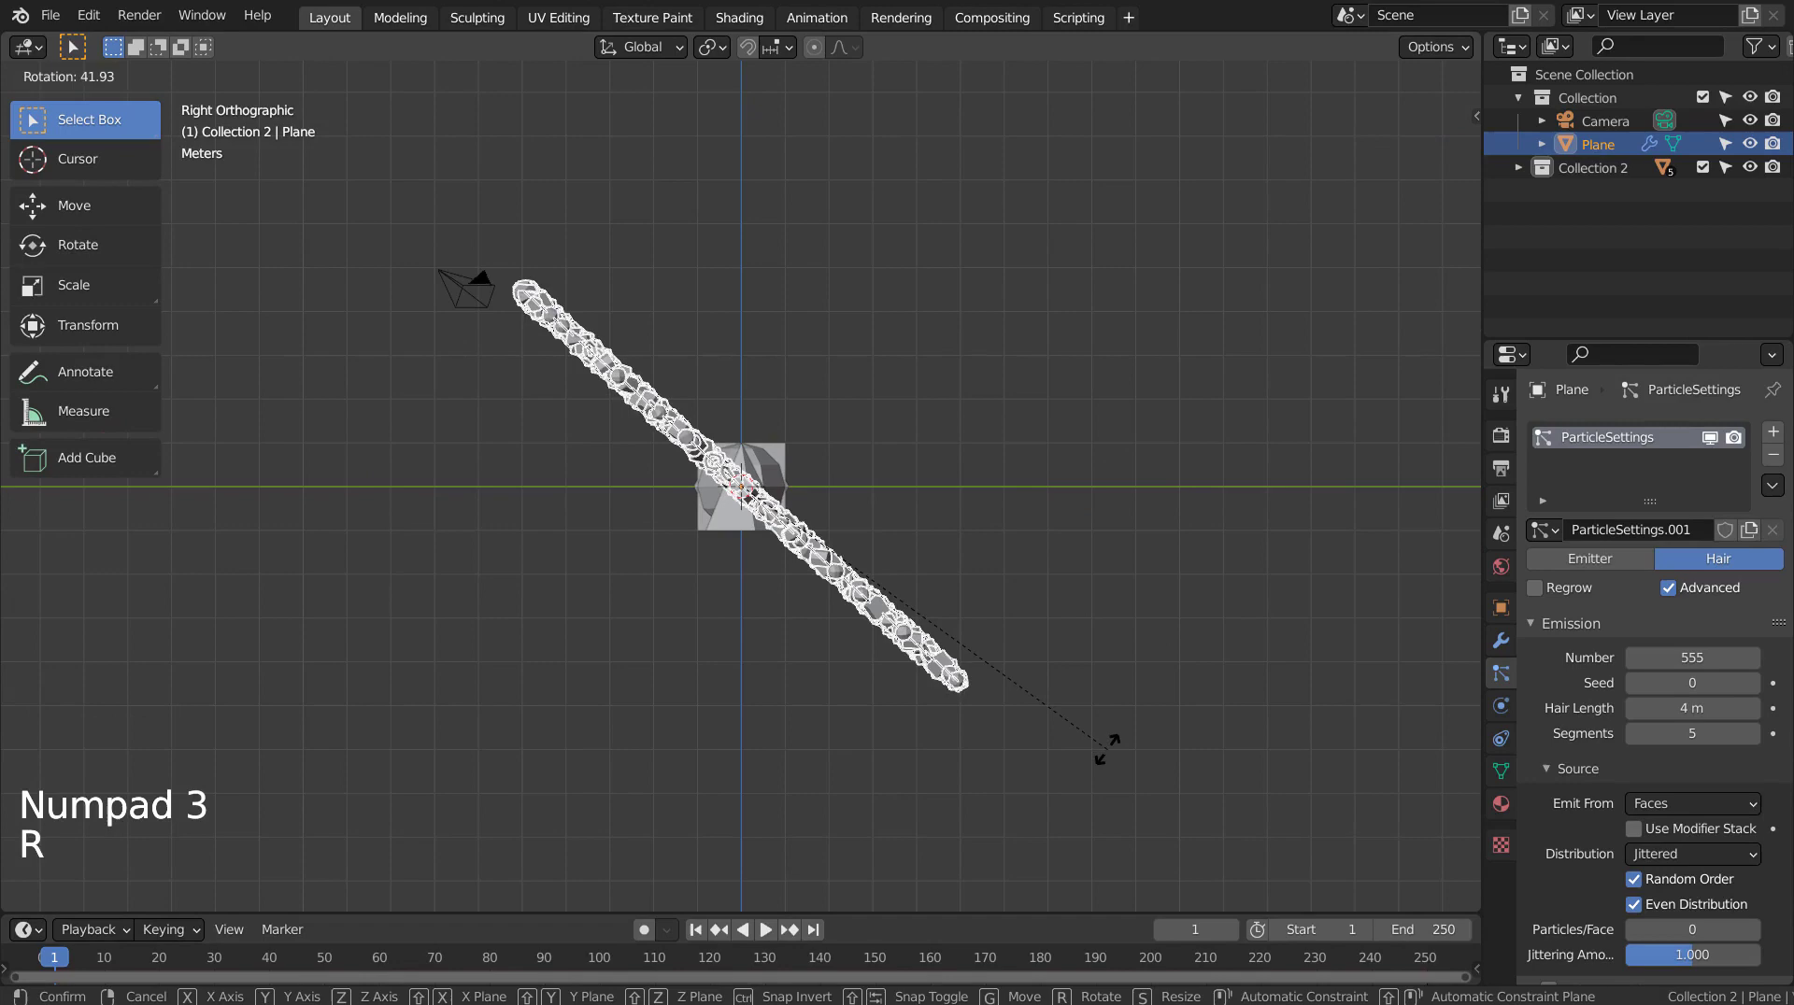
{"action": "left_click", "coordinate": [1107, 749]}
Raise the tilted plane to 9.535 m on Z, above the shapes.
{"action": "key", "text": "g"}
{"action": "left_click", "coordinate": [1123, 497]}
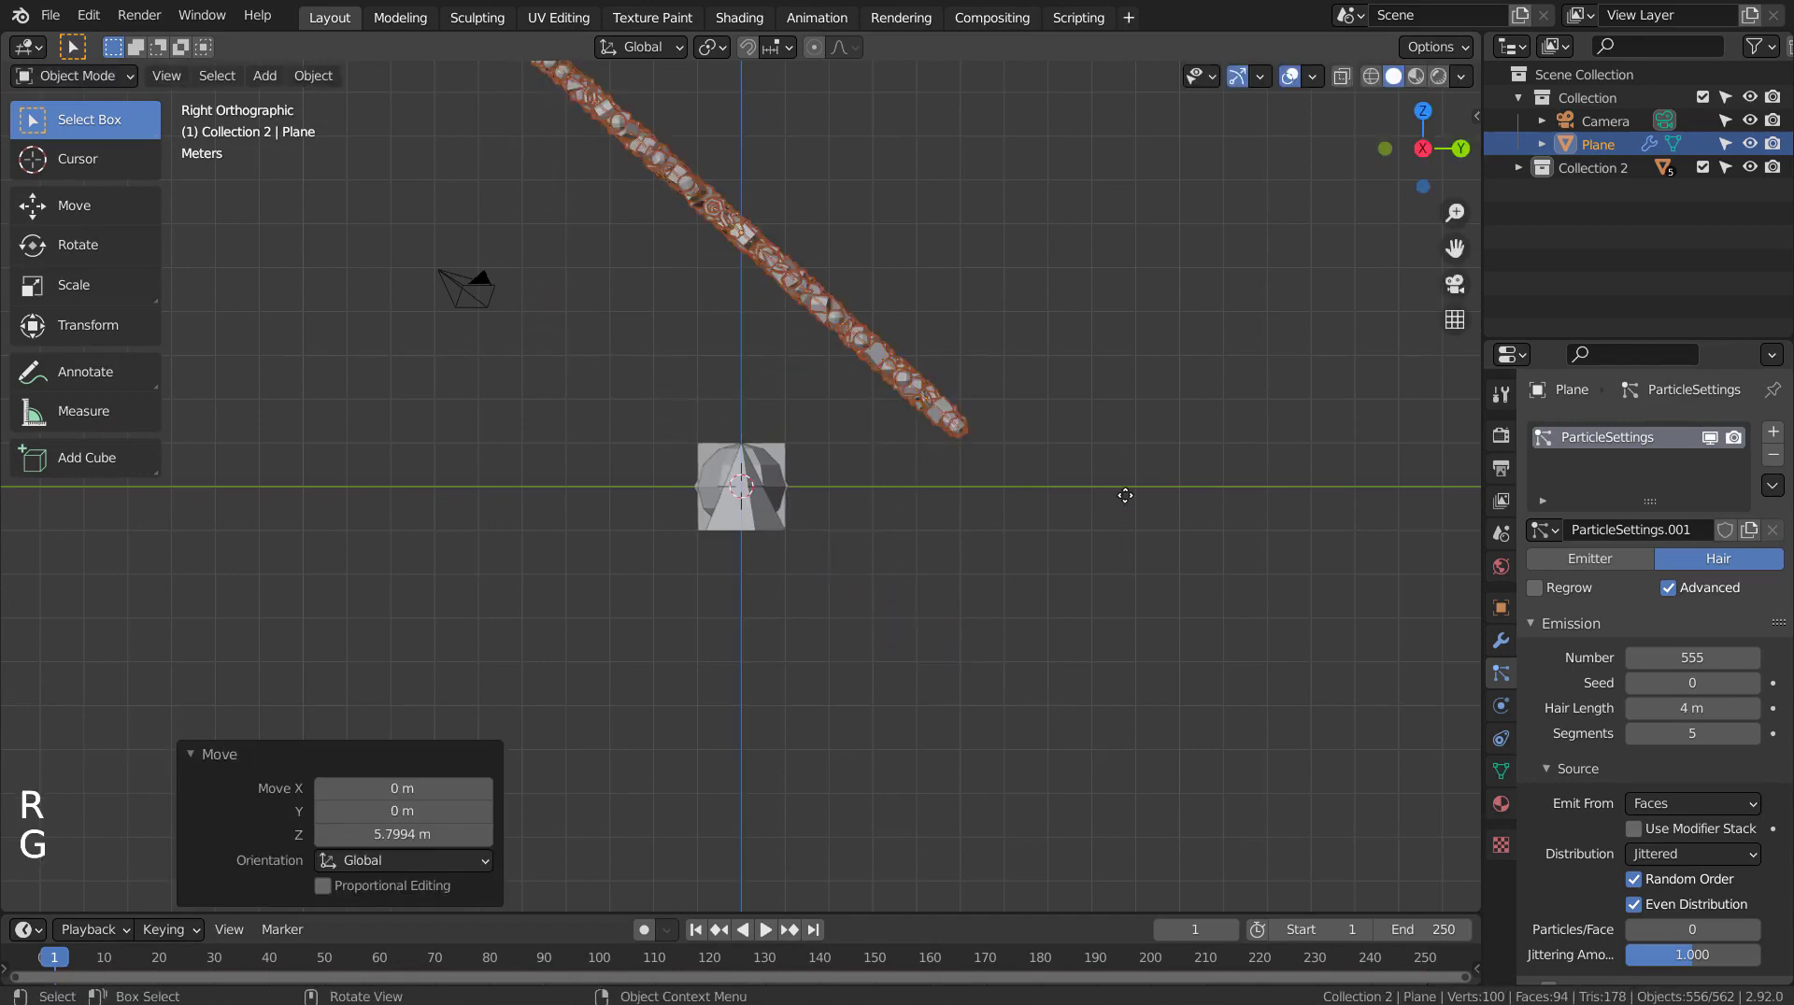
{"action": "middle_click_drag", "start_coordinate": [1123, 497], "coordinate": [950, 514]}
{"action": "middle_click_drag", "start_coordinate": [1009, 572], "coordinate": [815, 538]}
{"action": "scroll", "coordinate": [866, 545], "scroll_direction": "down", "scroll_amount": 3}
{"action": "key", "text": "g"}
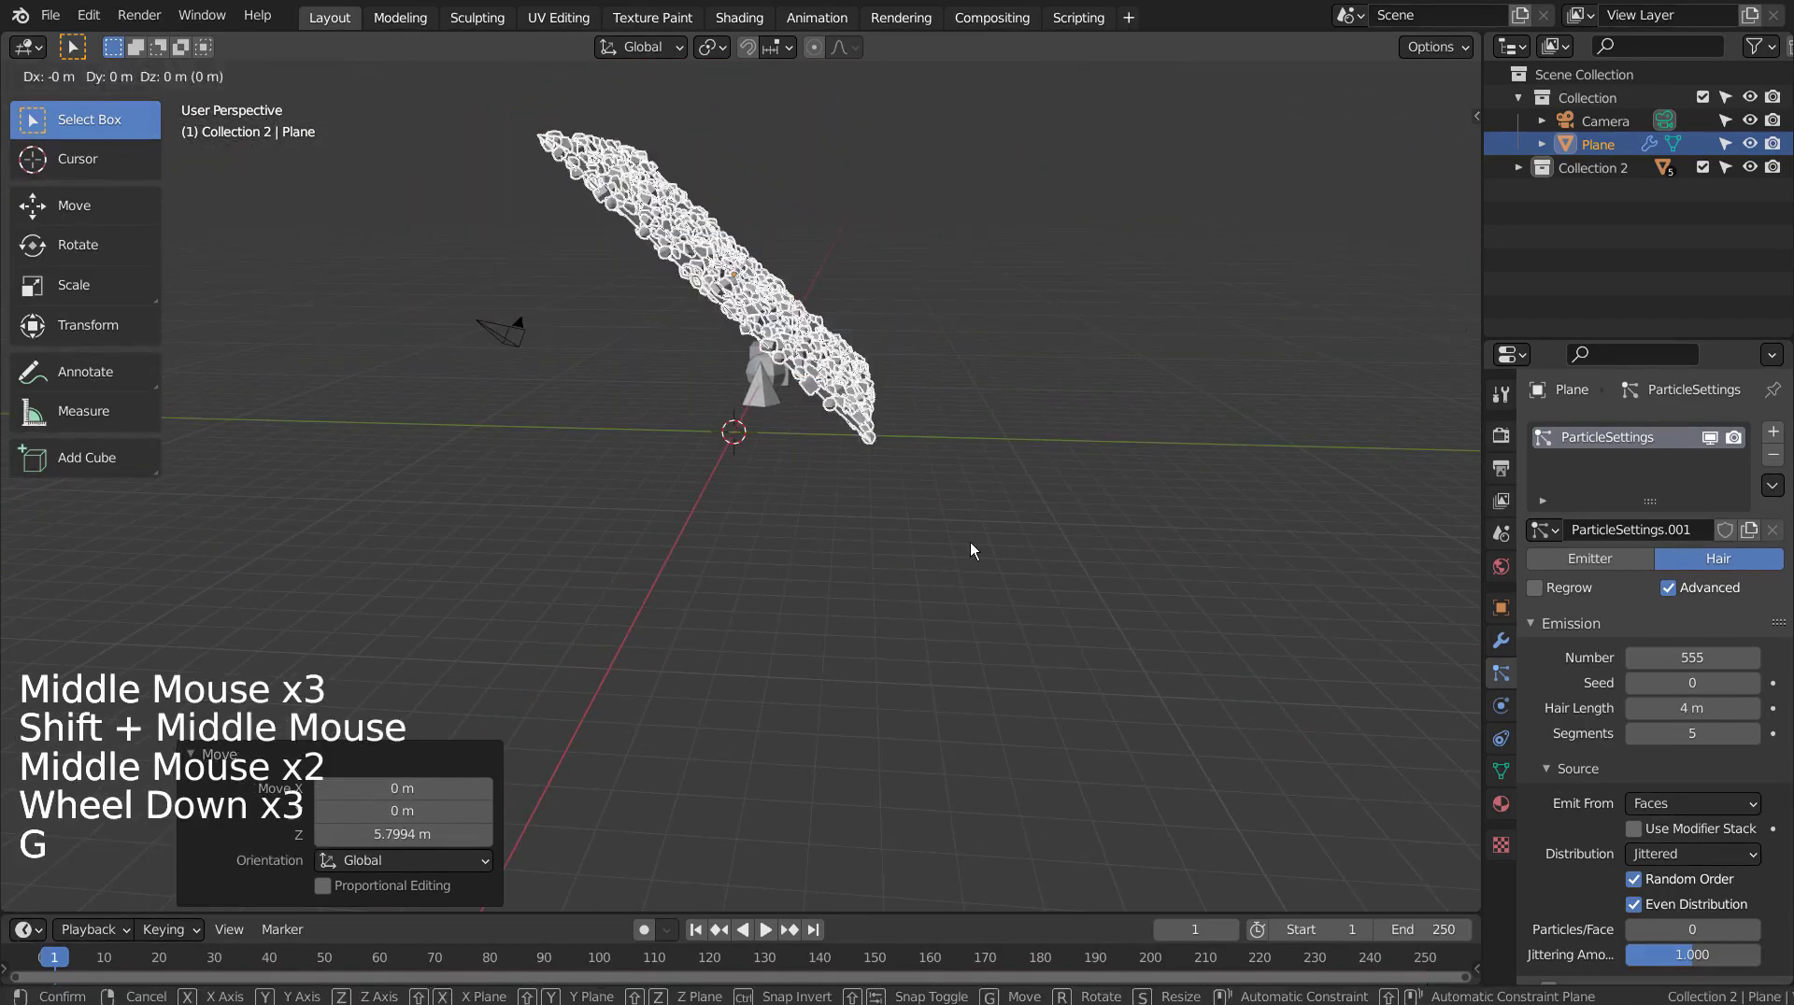
{"action": "left_click", "coordinate": [987, 327]}
{"action": "middle_click_drag", "start_coordinate": [1102, 363], "coordinate": [834, 206]}
Make the plane's particle instances real objects.
{"action": "right_click", "coordinate": [832, 204]}
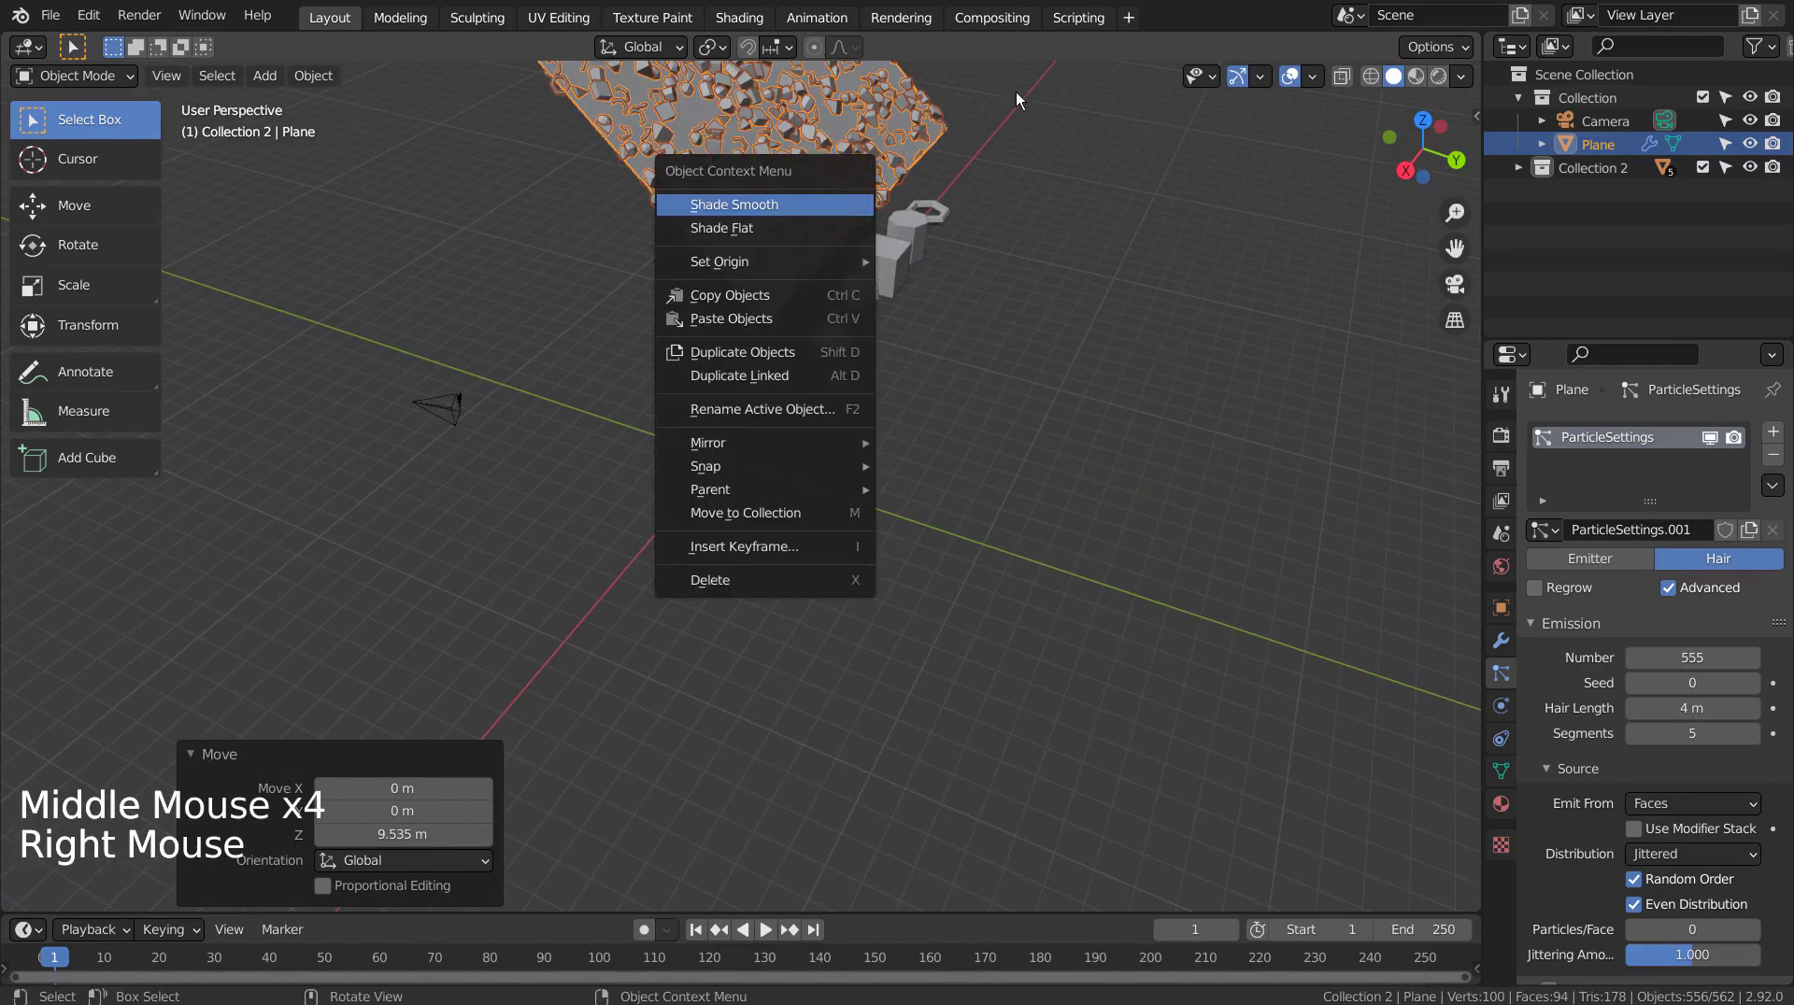
{"action": "key", "text": "ctrl+a"}
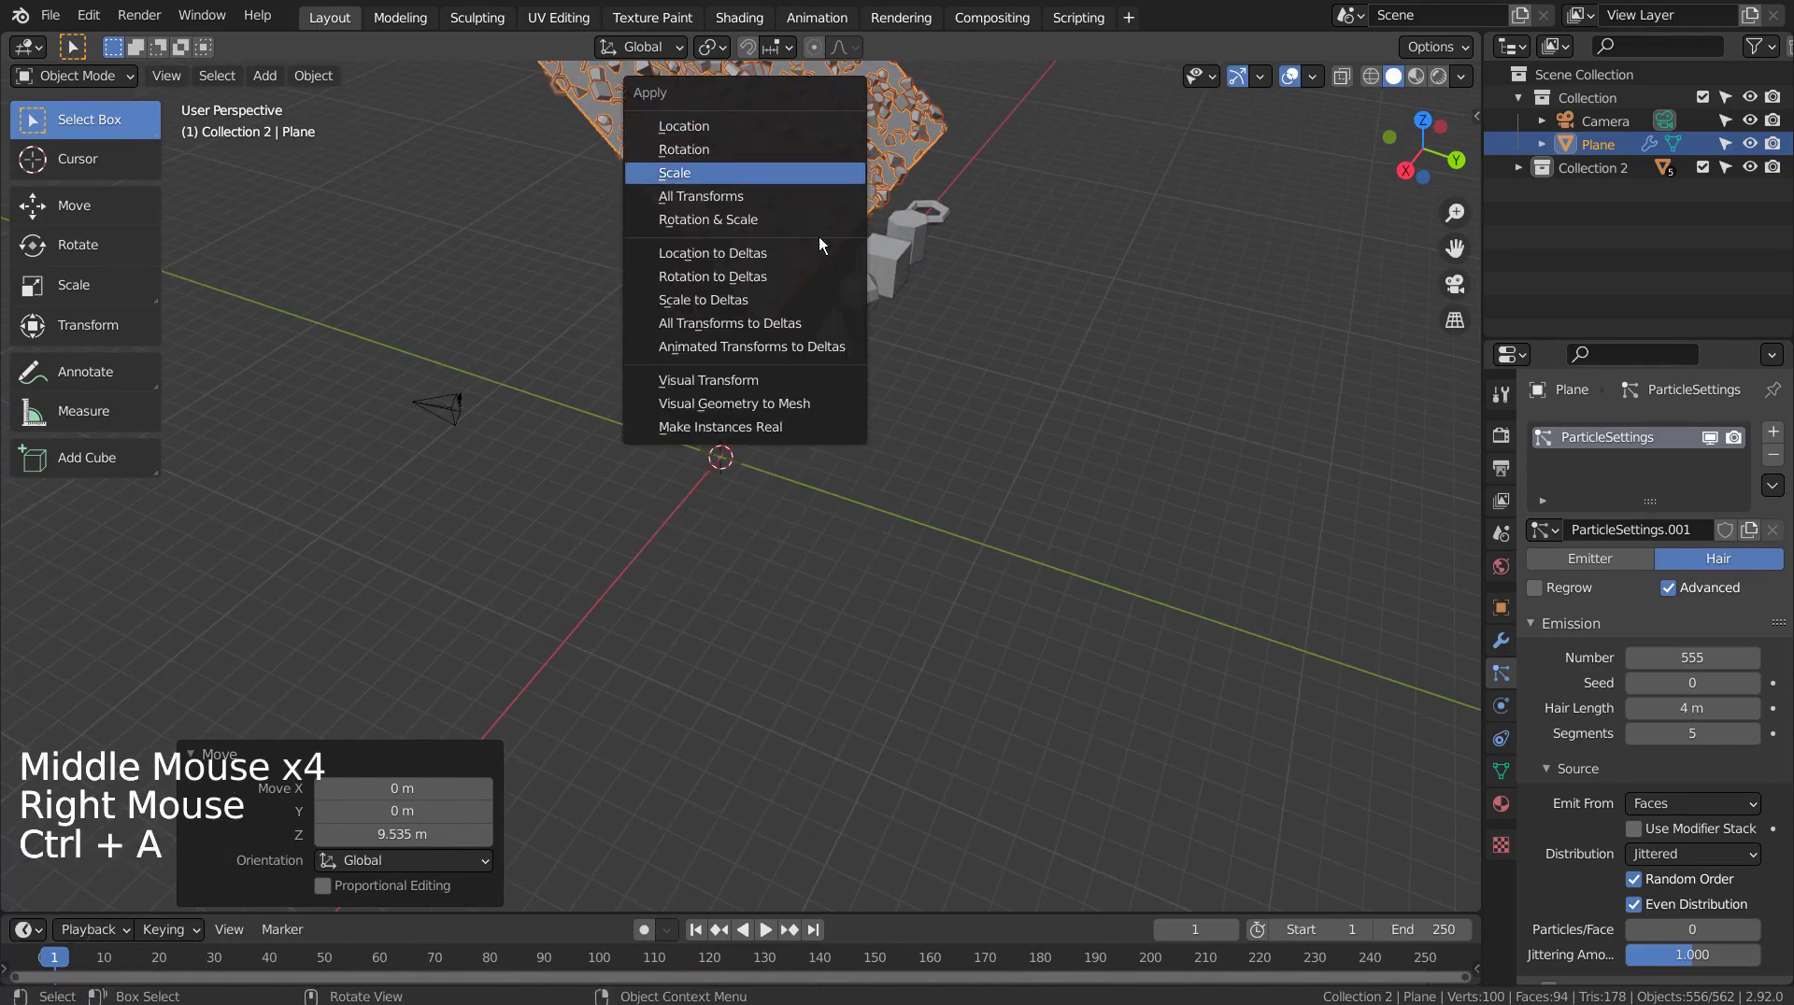
{"action": "left_click", "coordinate": [799, 426]}
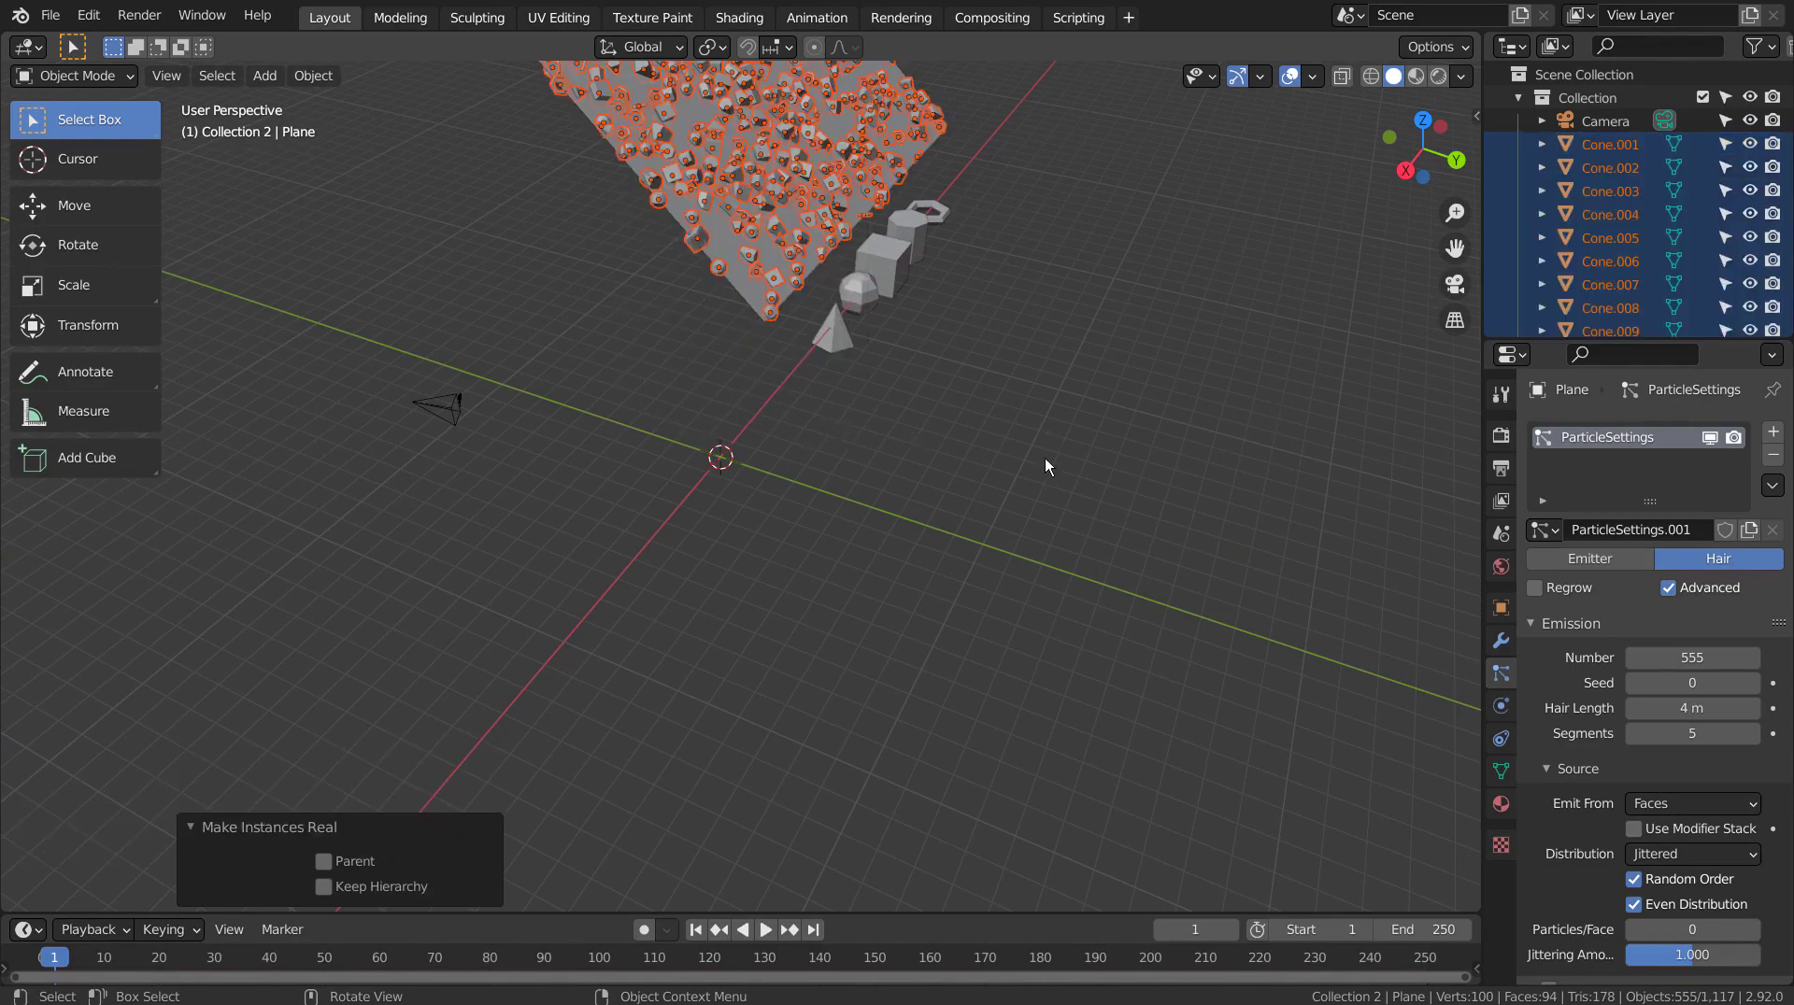
{"action": "middle_click_drag", "start_coordinate": [1045, 457], "coordinate": [1069, 733], "text": "shift"}
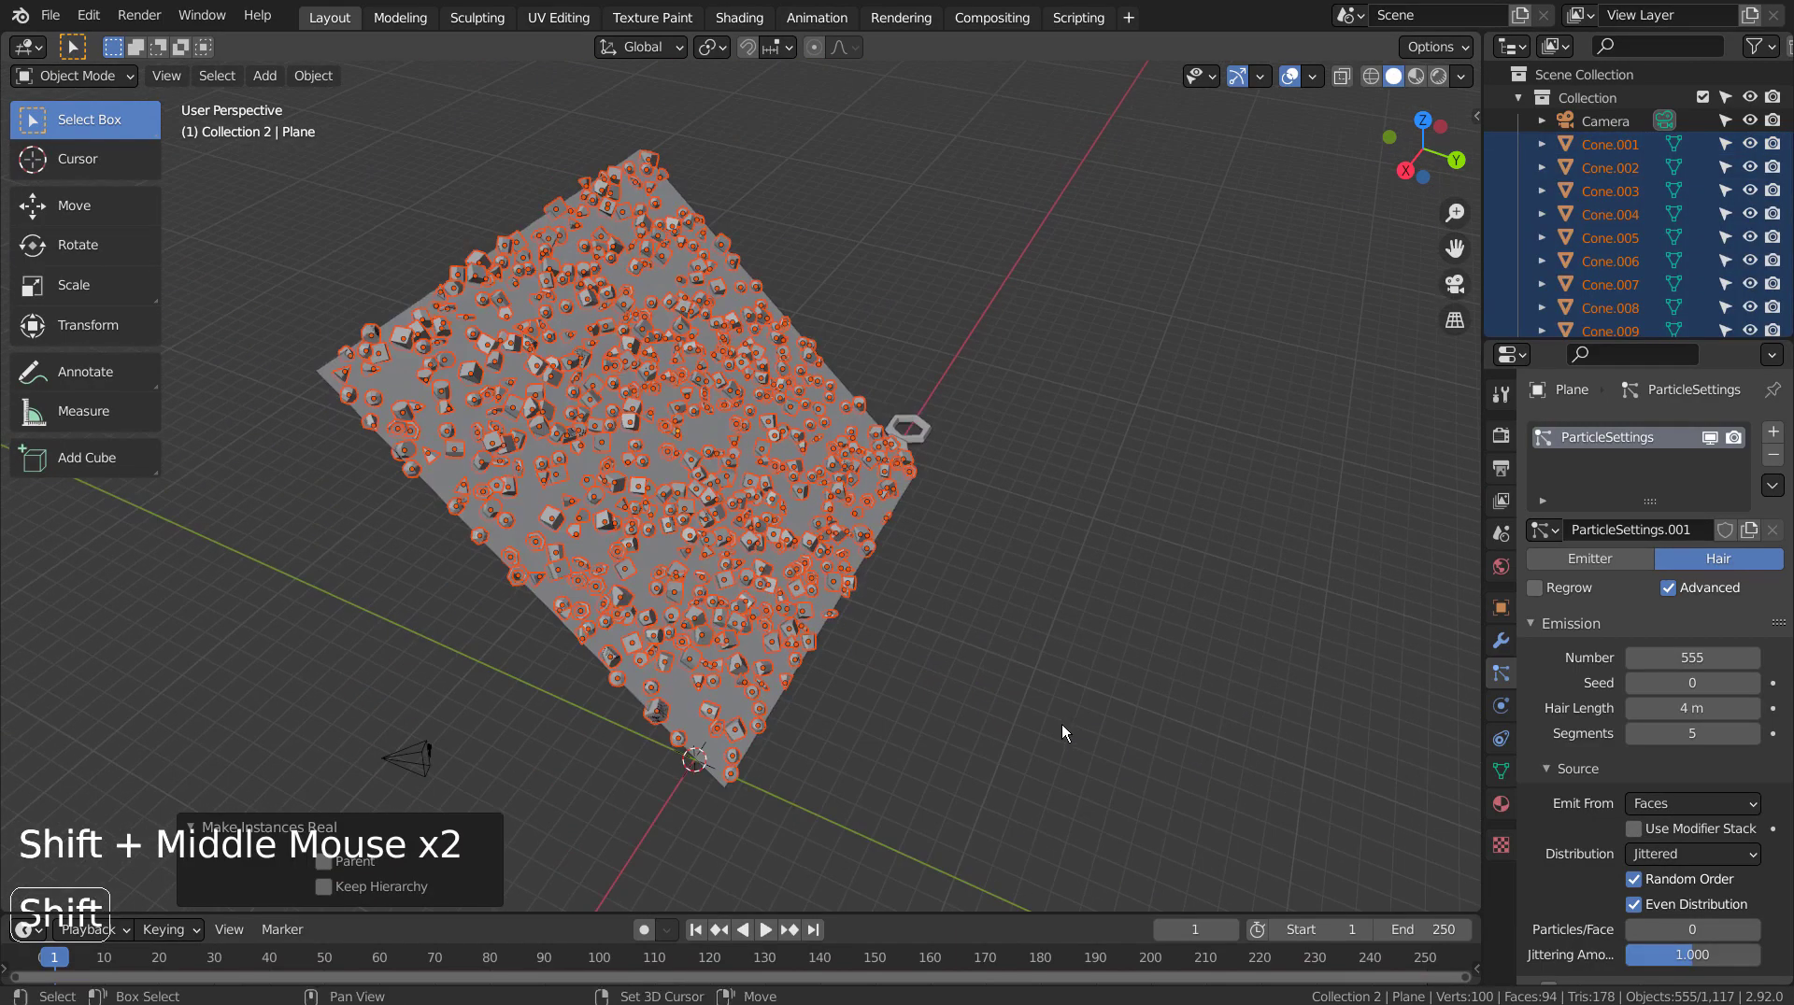
Move the new real objects into a new Collection 3.
{"action": "key", "text": "m"}
{"action": "left_click", "coordinate": [1081, 579]}
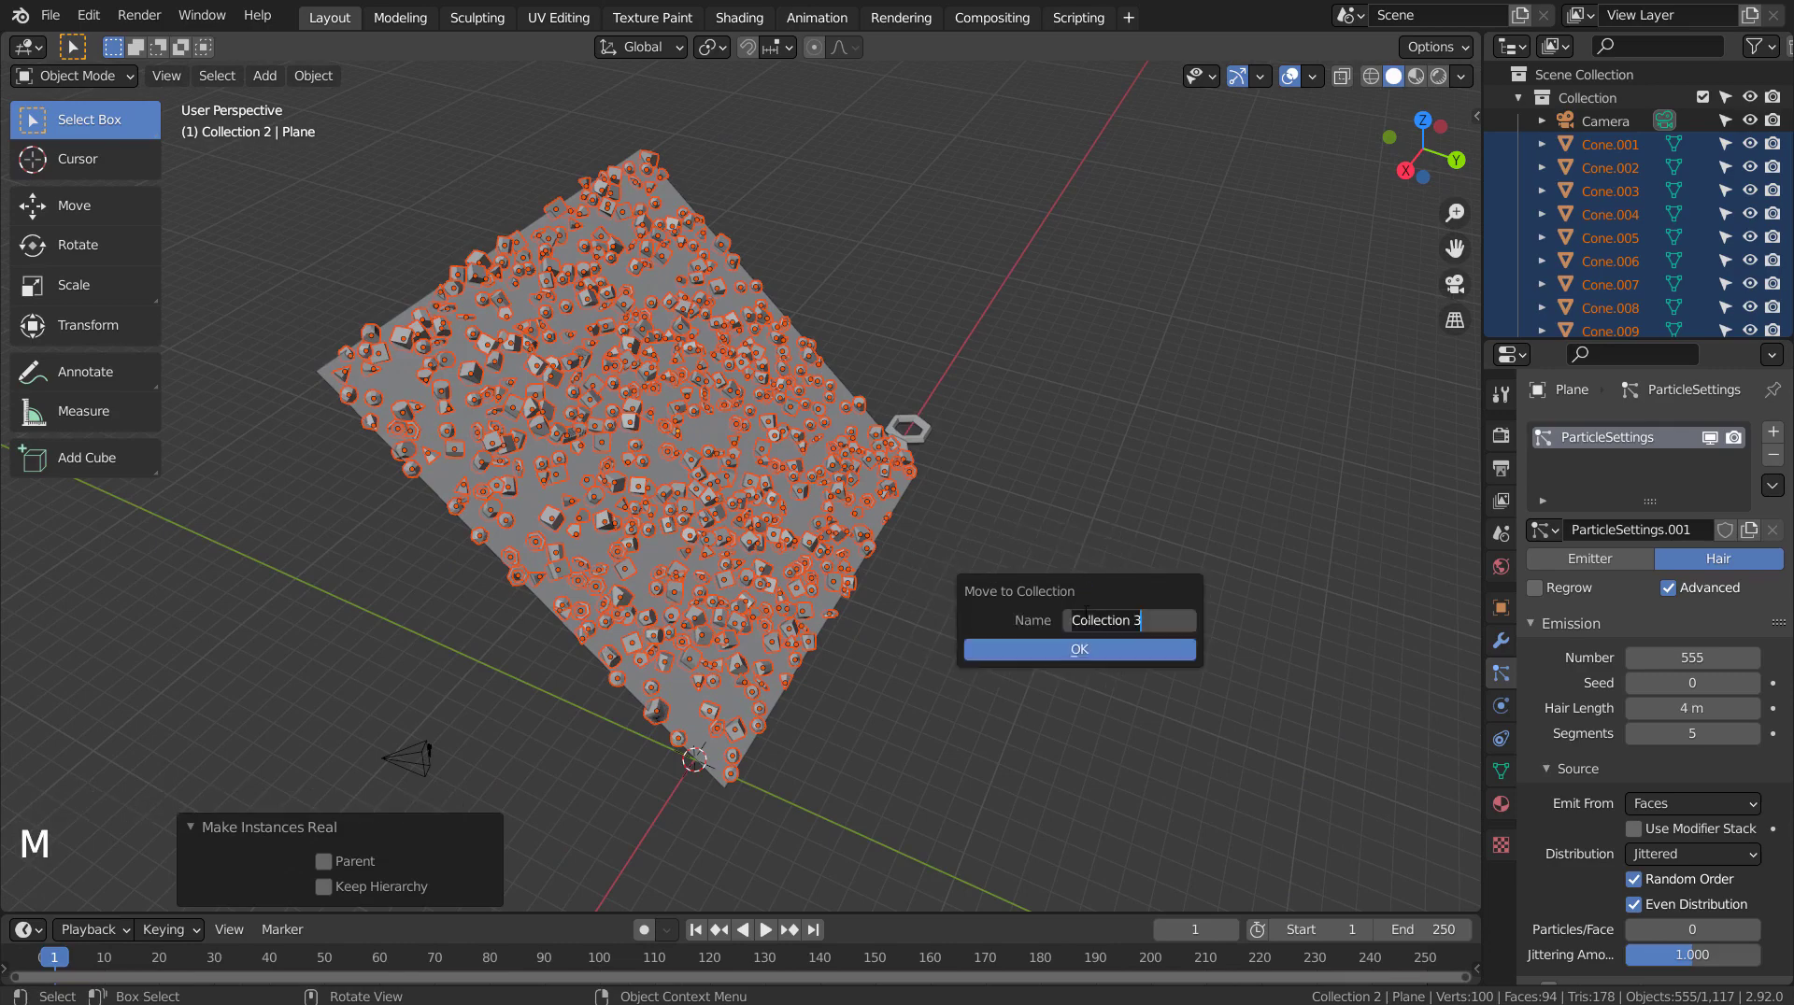
{"action": "left_click", "coordinate": [1086, 657]}
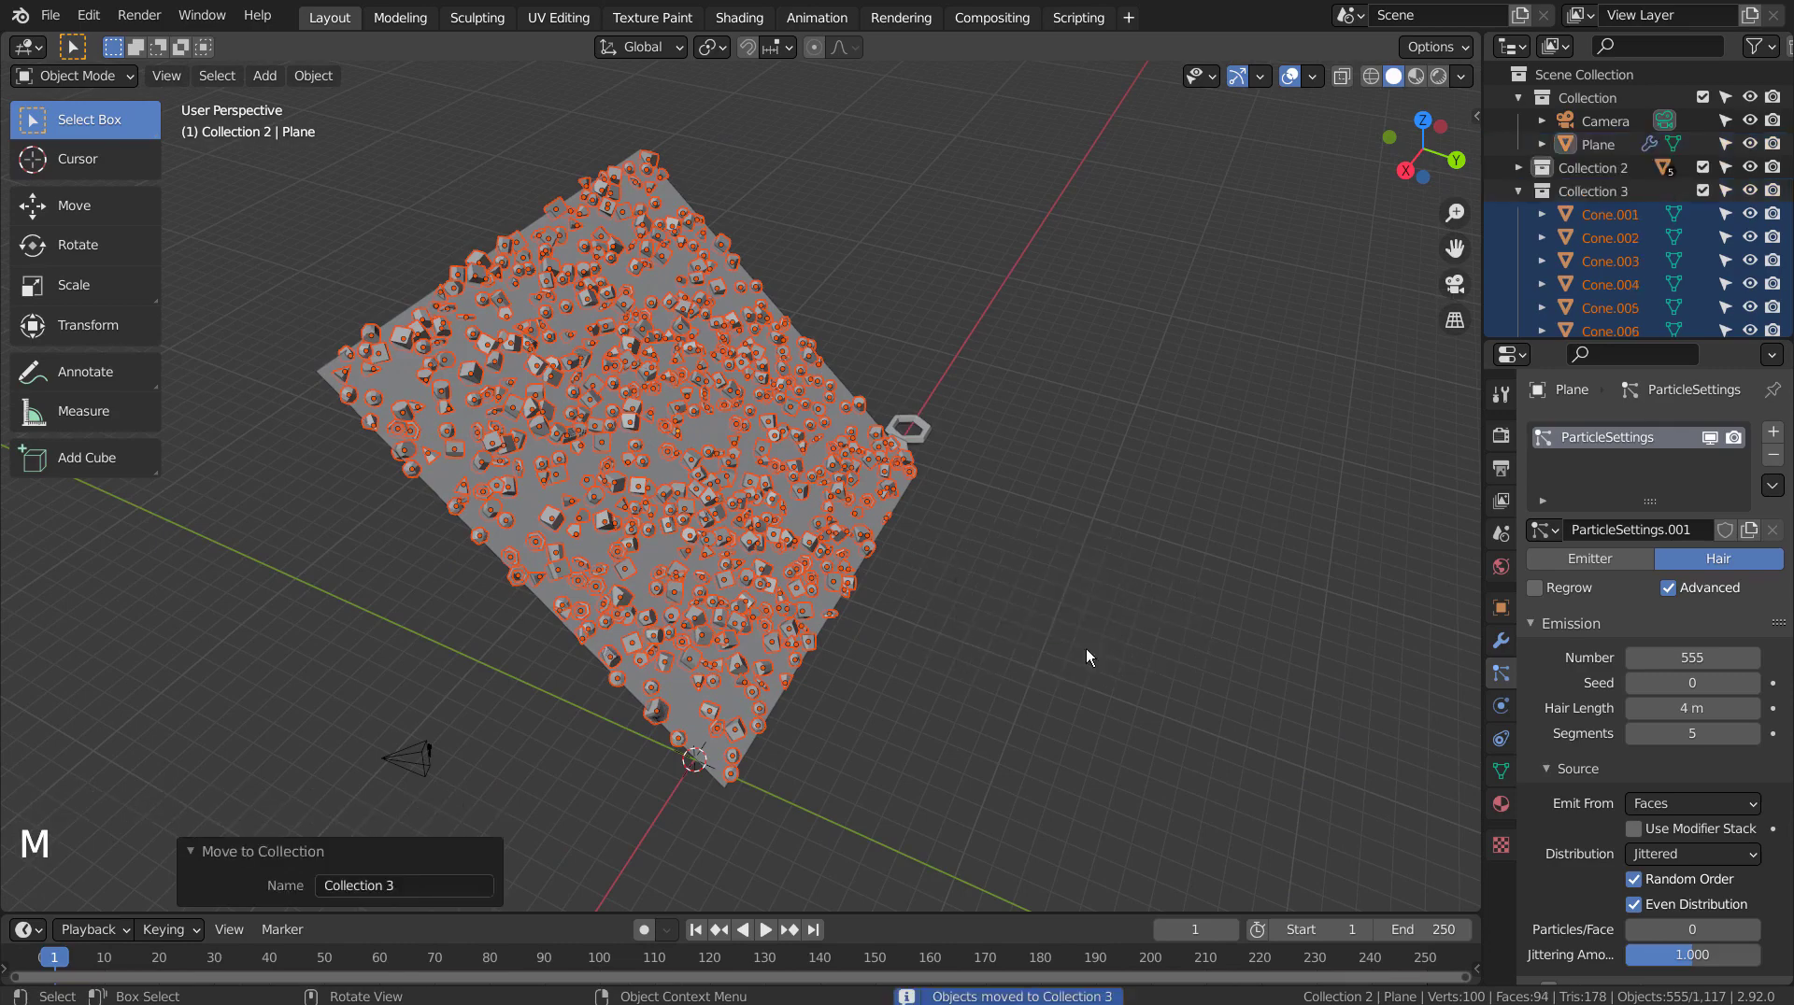
{"action": "left_click", "coordinate": [1520, 191]}
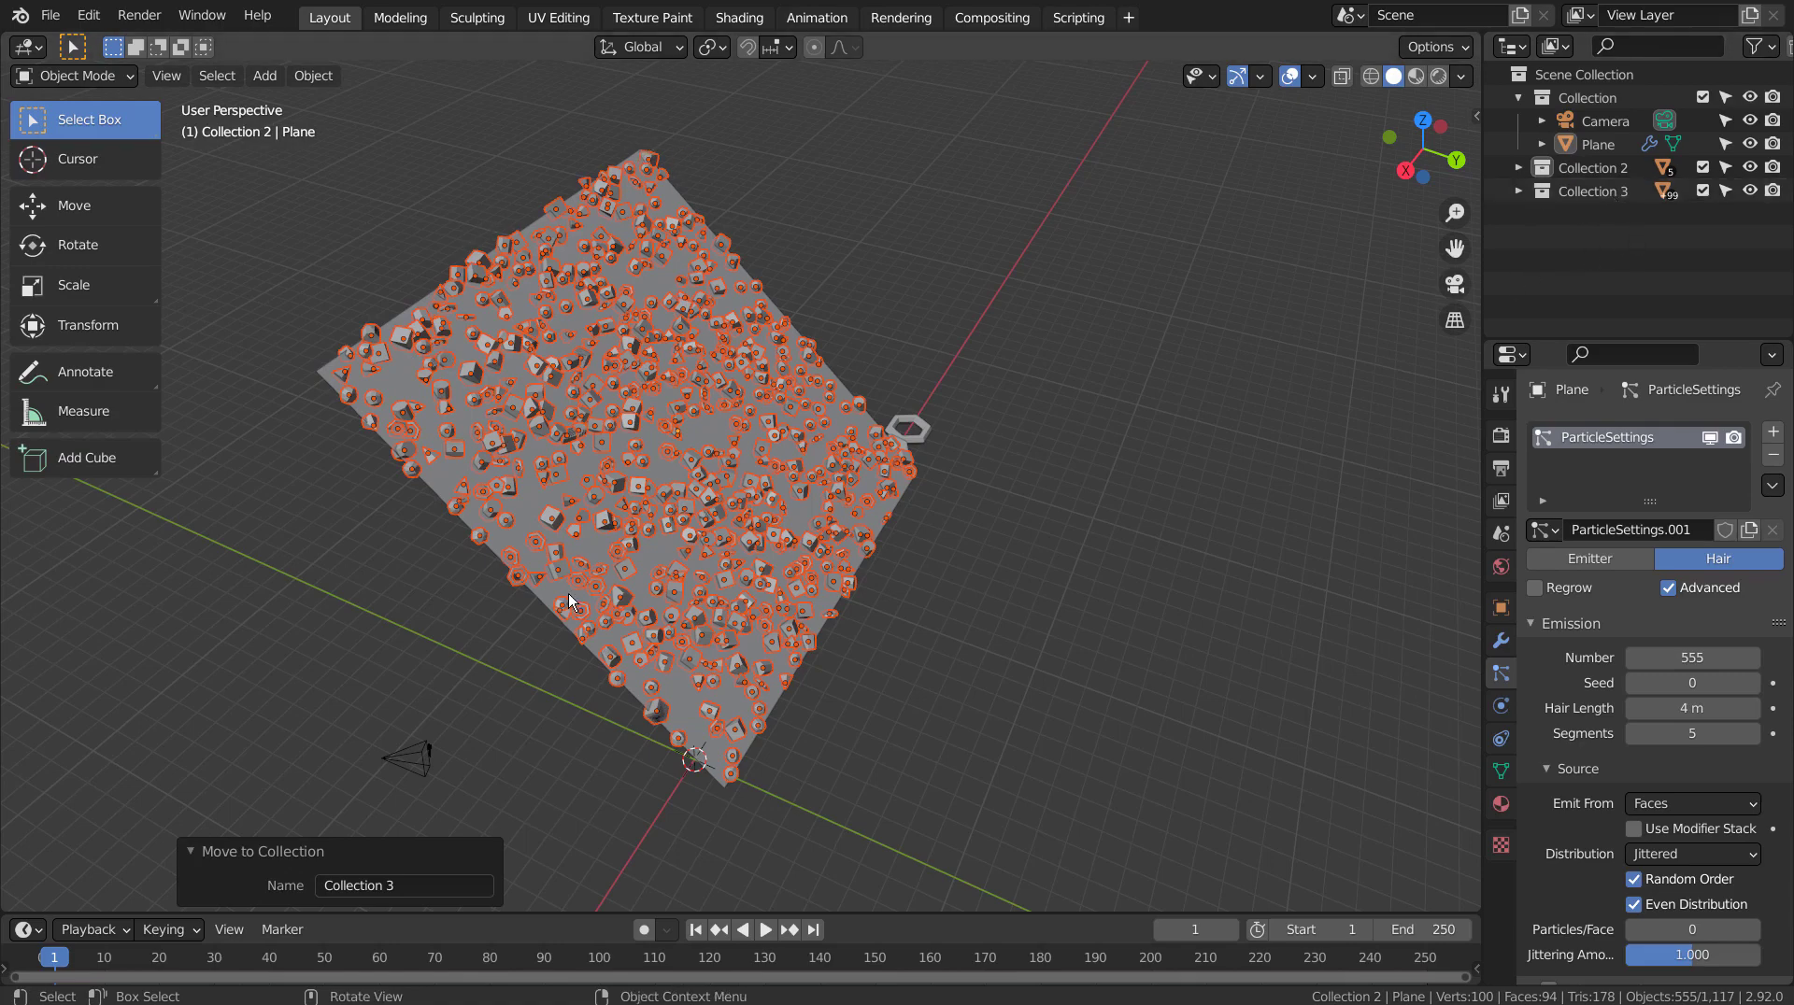
Delete the emitter plane.
{"action": "left_click", "coordinate": [679, 709]}
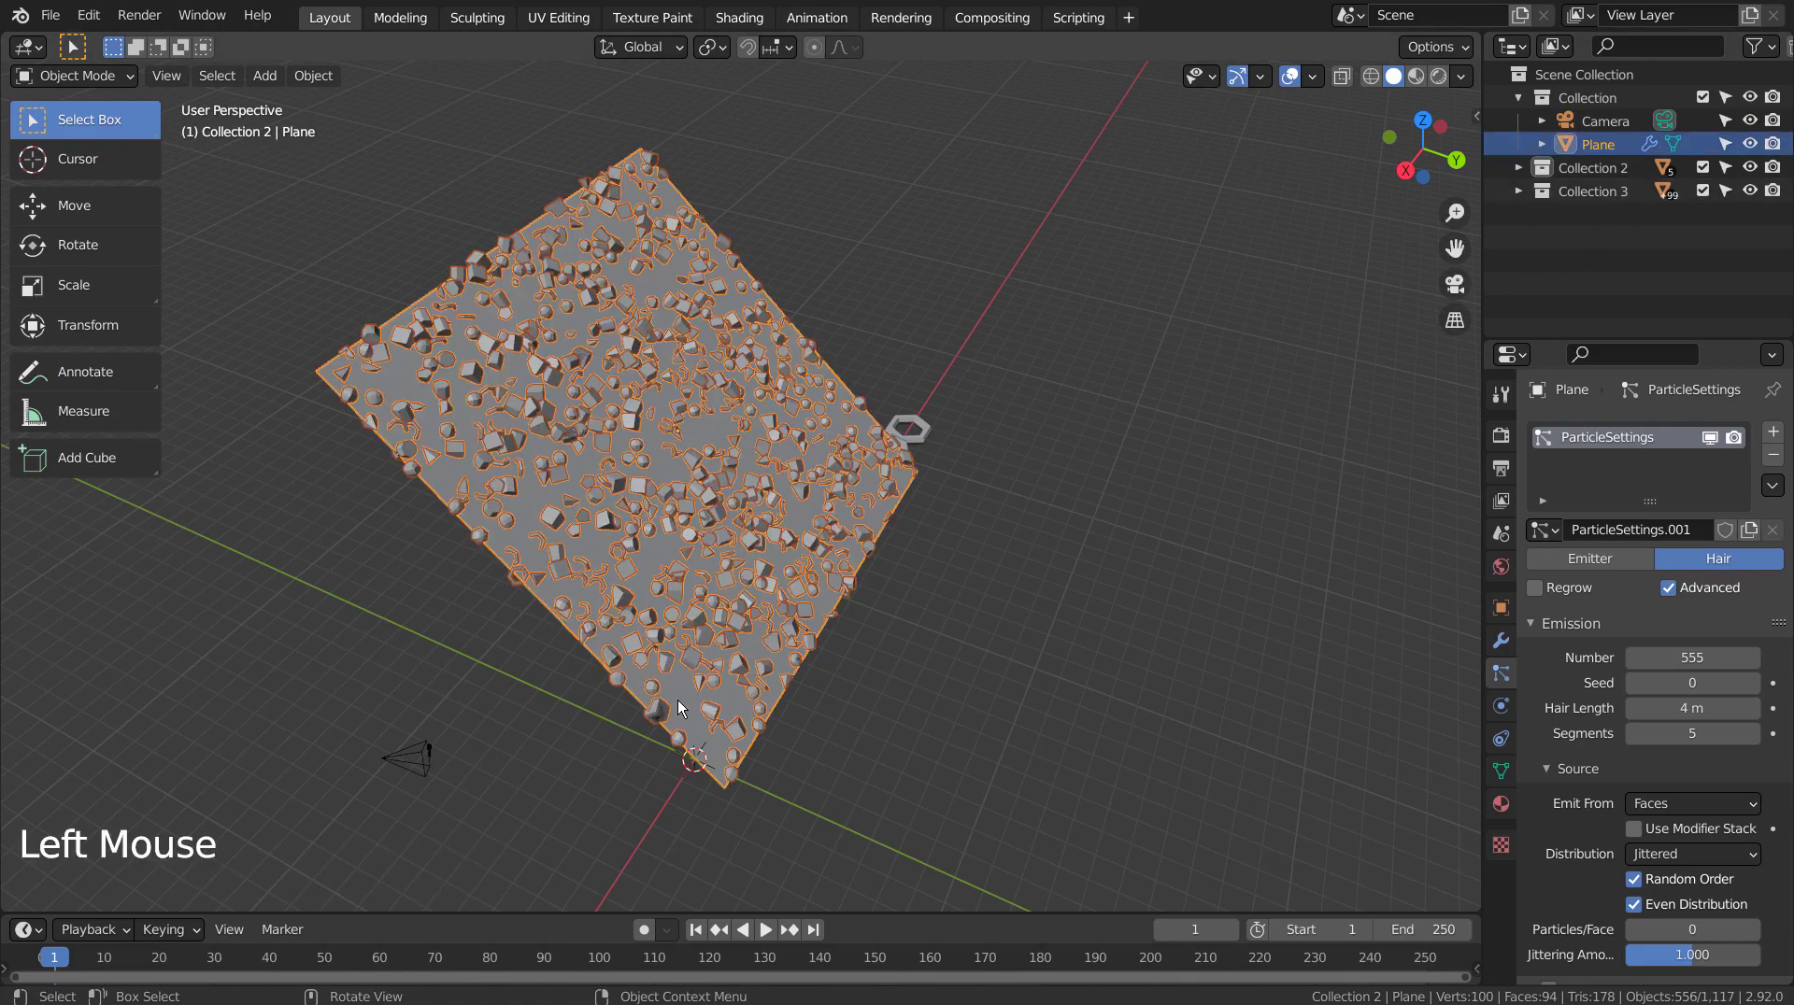
{"action": "key", "text": "x"}
{"action": "left_click", "coordinate": [679, 709]}
{"action": "middle_click_drag", "start_coordinate": [415, 390], "coordinate": [622, 443]}
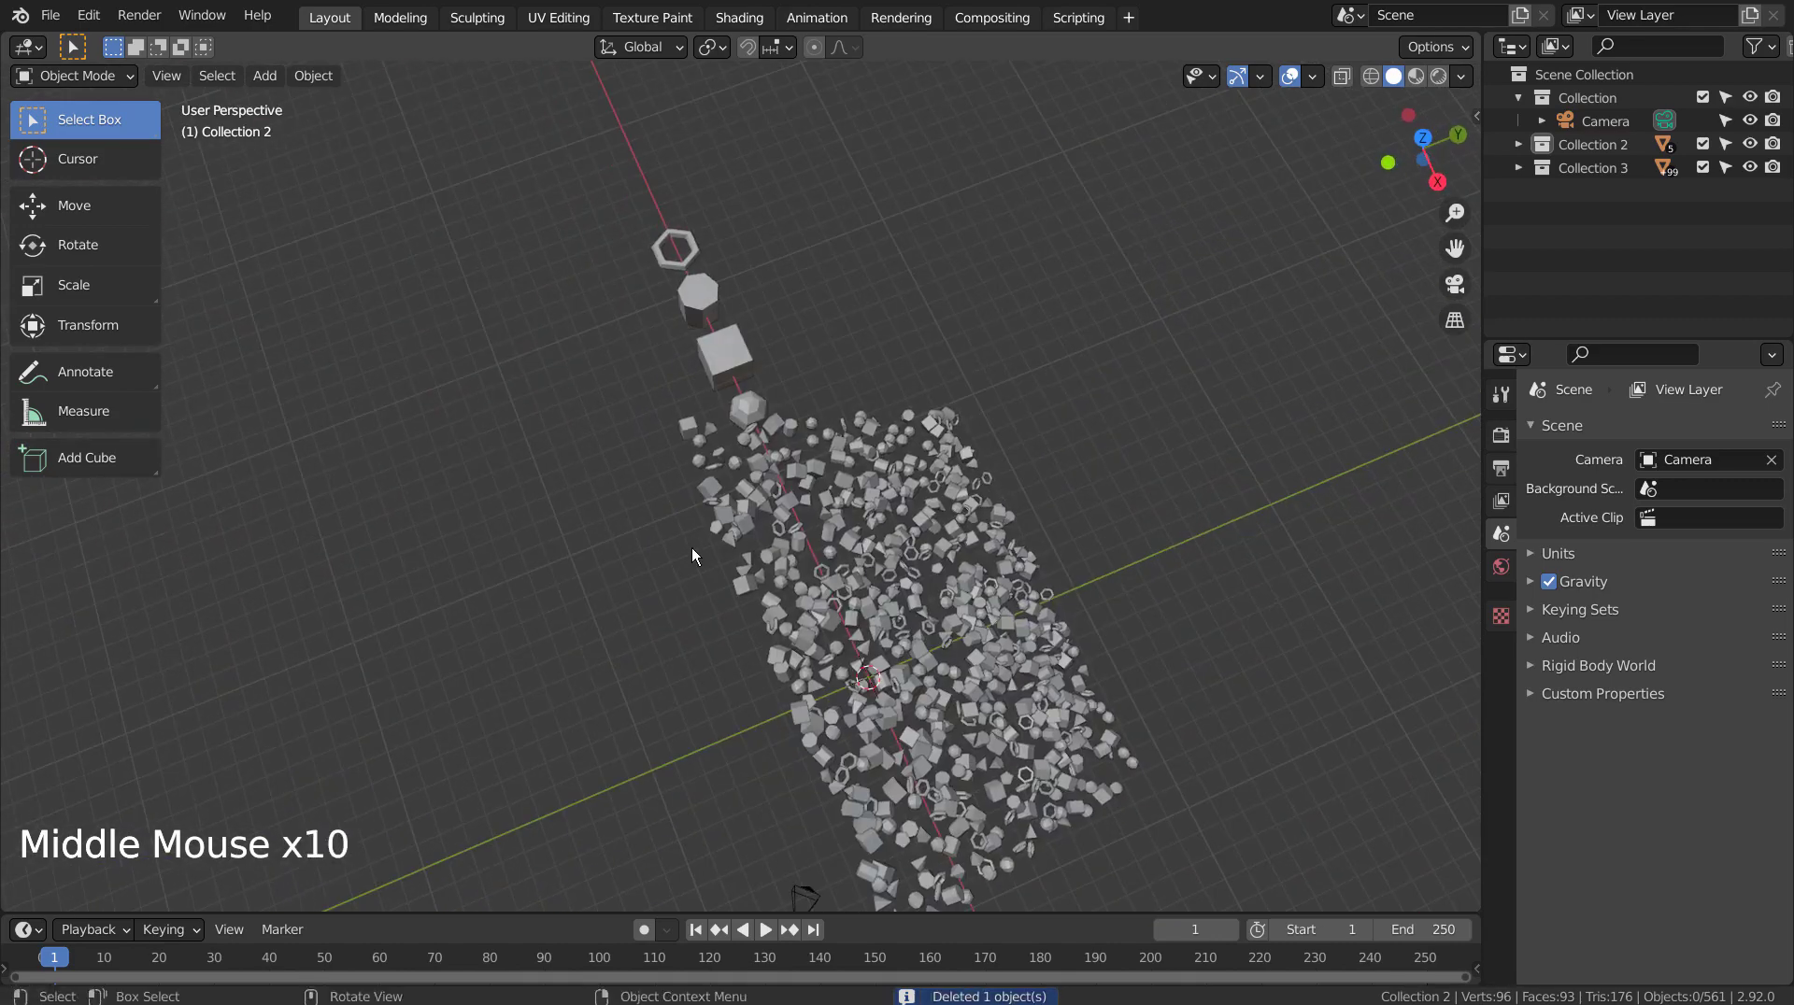
Make Cube.103 an Active rigid body.
{"action": "left_click", "coordinate": [685, 429]}
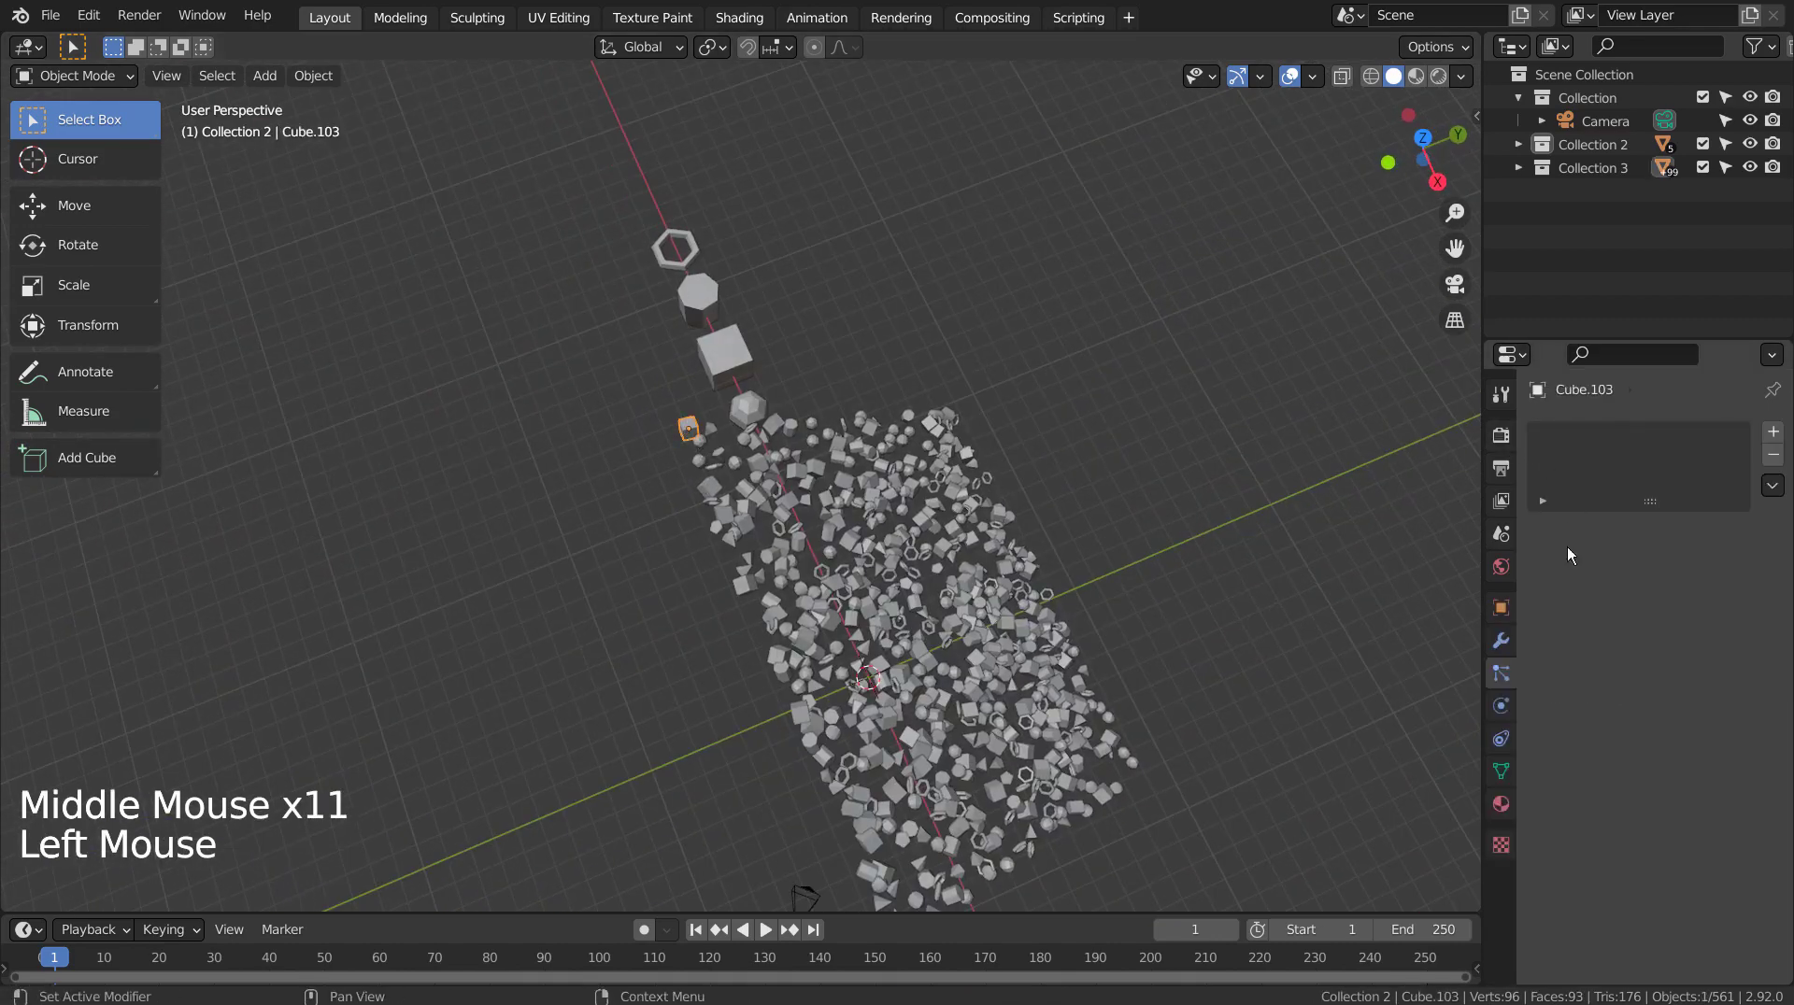
{"action": "left_click", "coordinate": [1500, 705]}
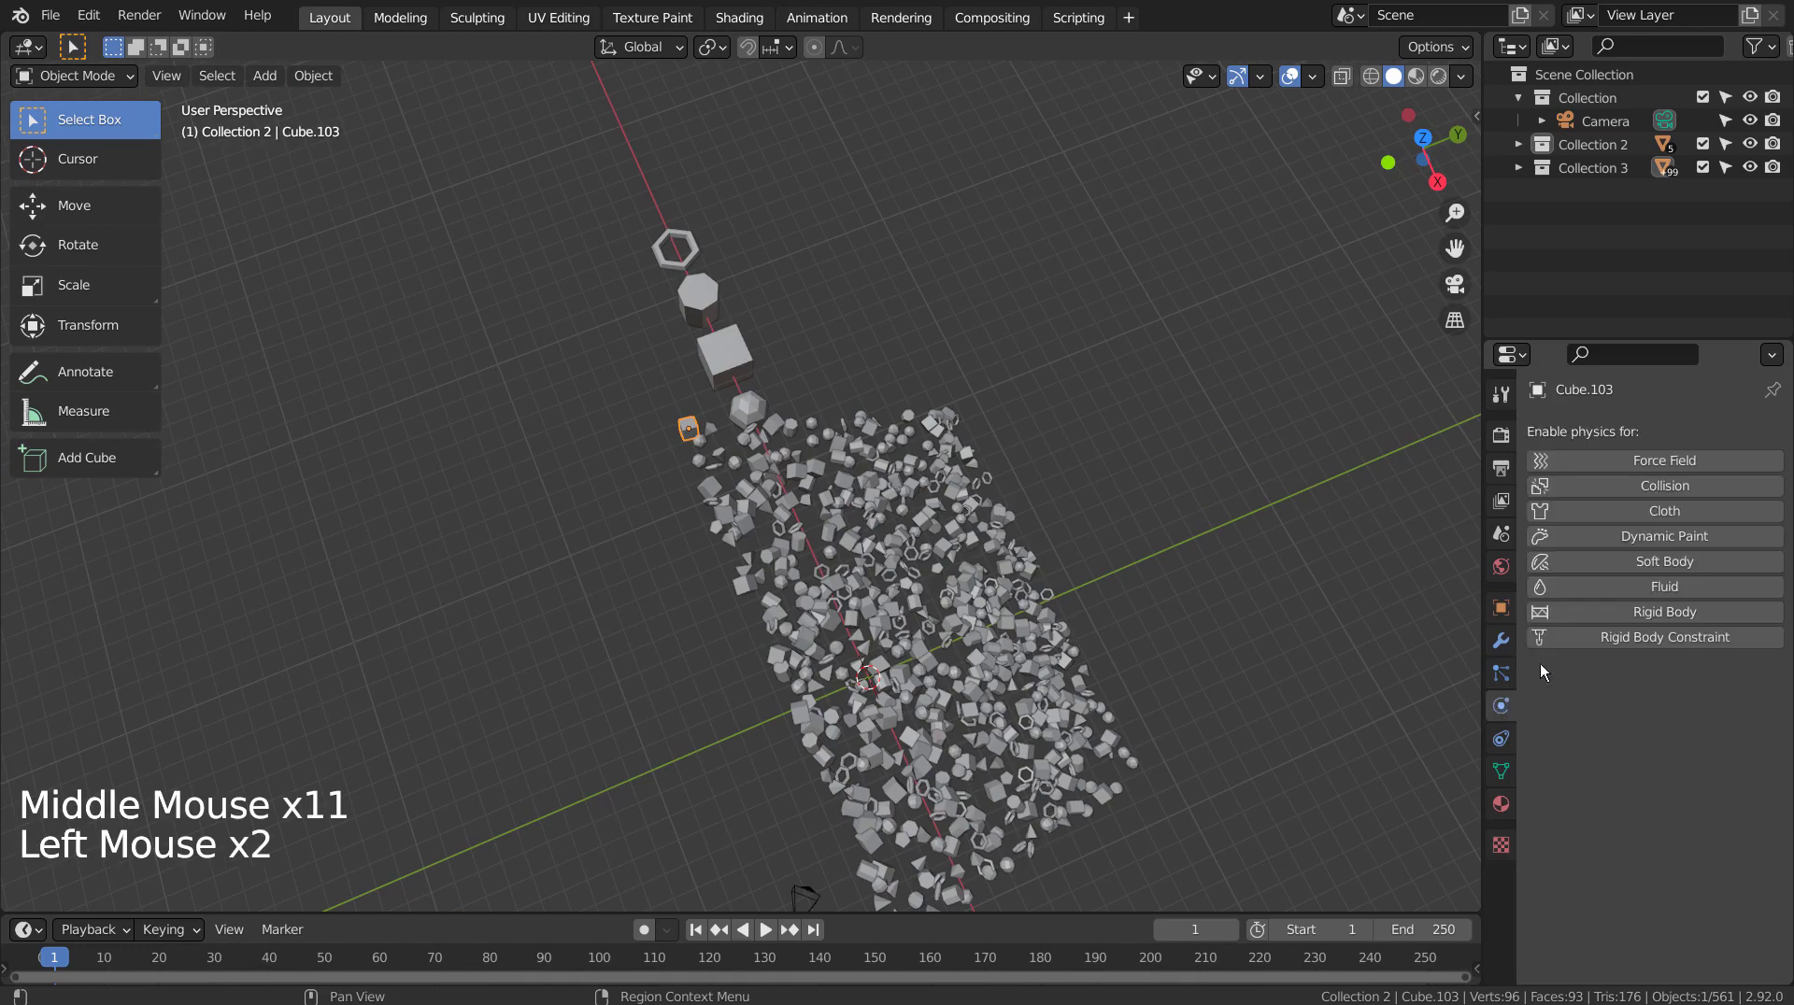
{"action": "left_click", "coordinate": [1666, 612]}
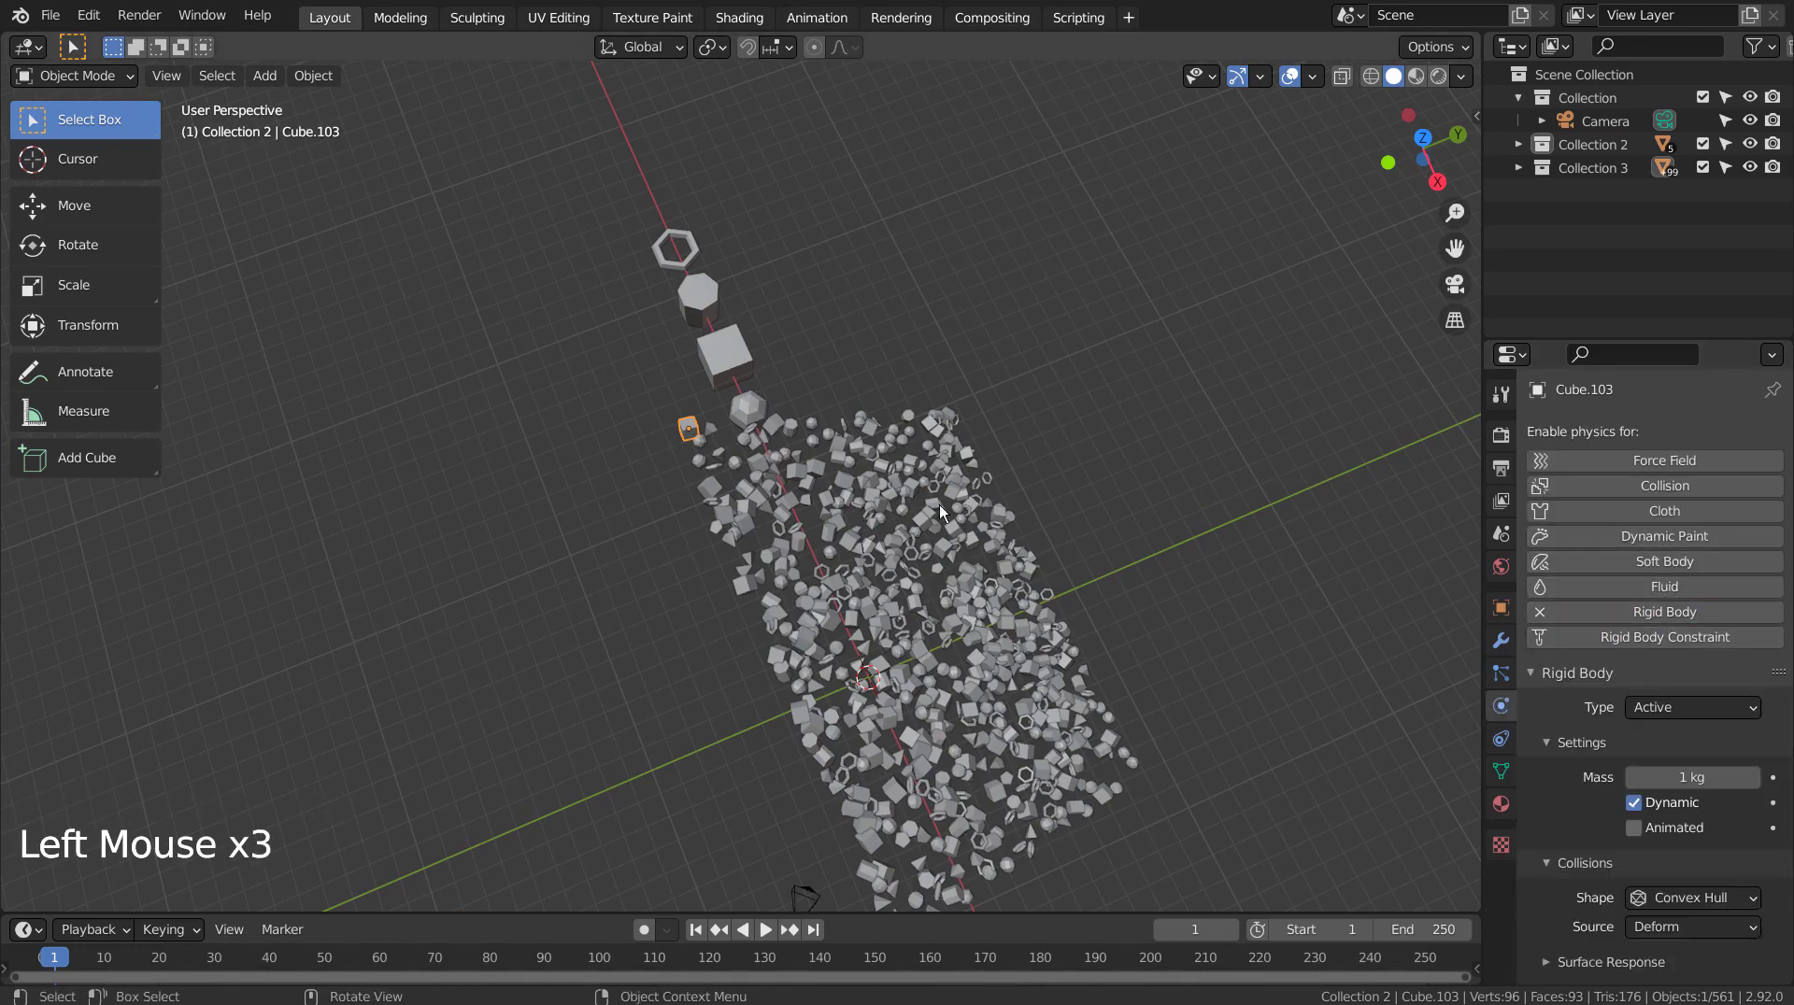
Copy Cube.103's rigid body settings to all objects in Collection 3.
{"action": "right_click", "coordinate": [1584, 170]}
{"action": "left_click", "coordinate": [1527, 244]}
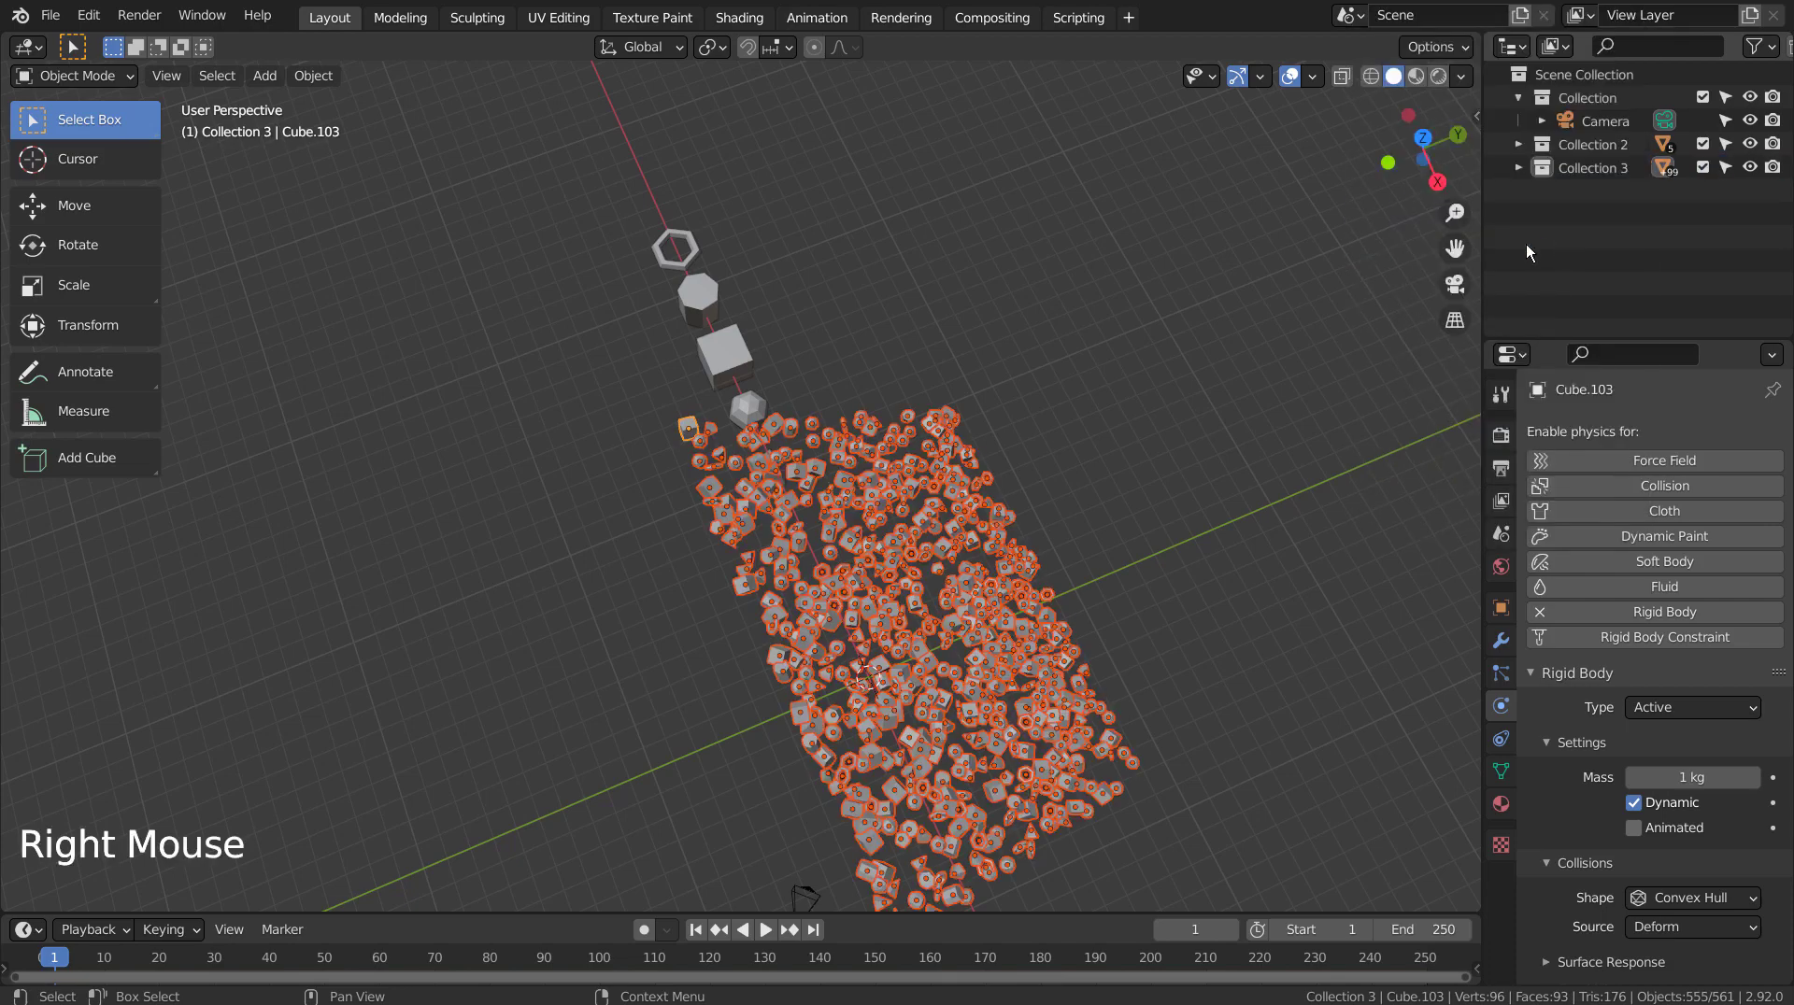
{"action": "left_click", "coordinate": [301, 79]}
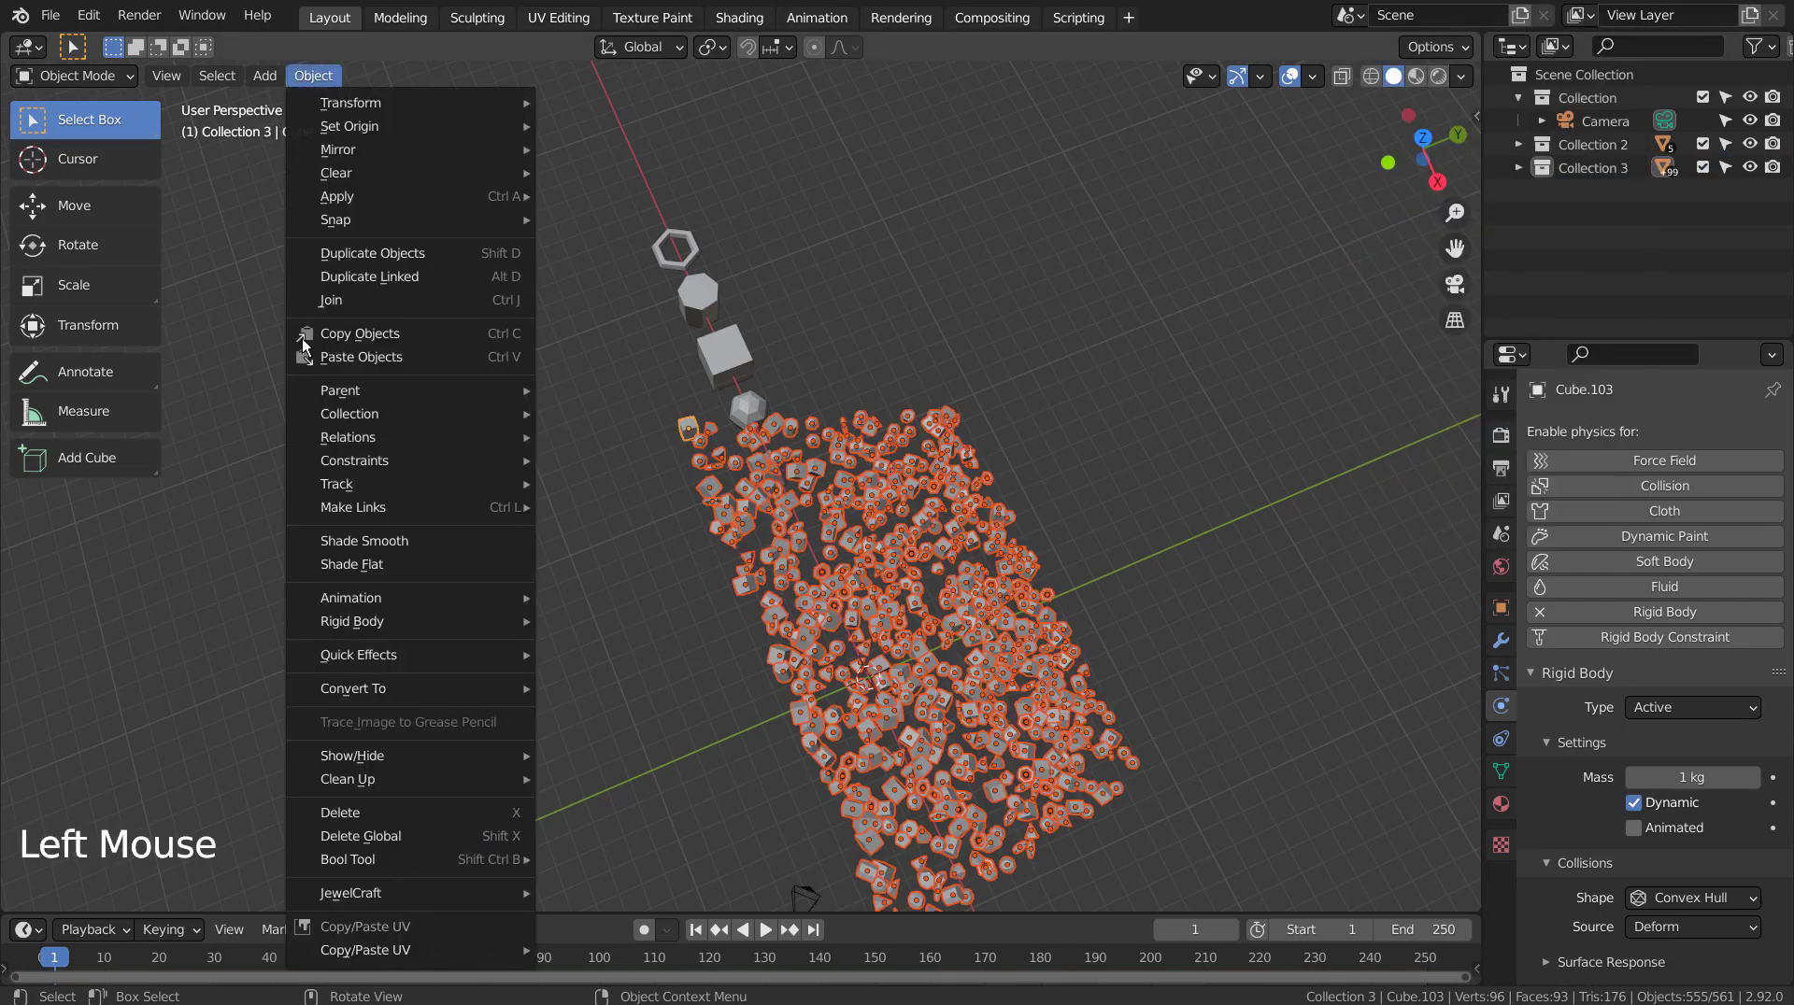
{"action": "mouse_move", "coordinate": [327, 505]}
{"action": "mouse_move", "coordinate": [373, 621]}
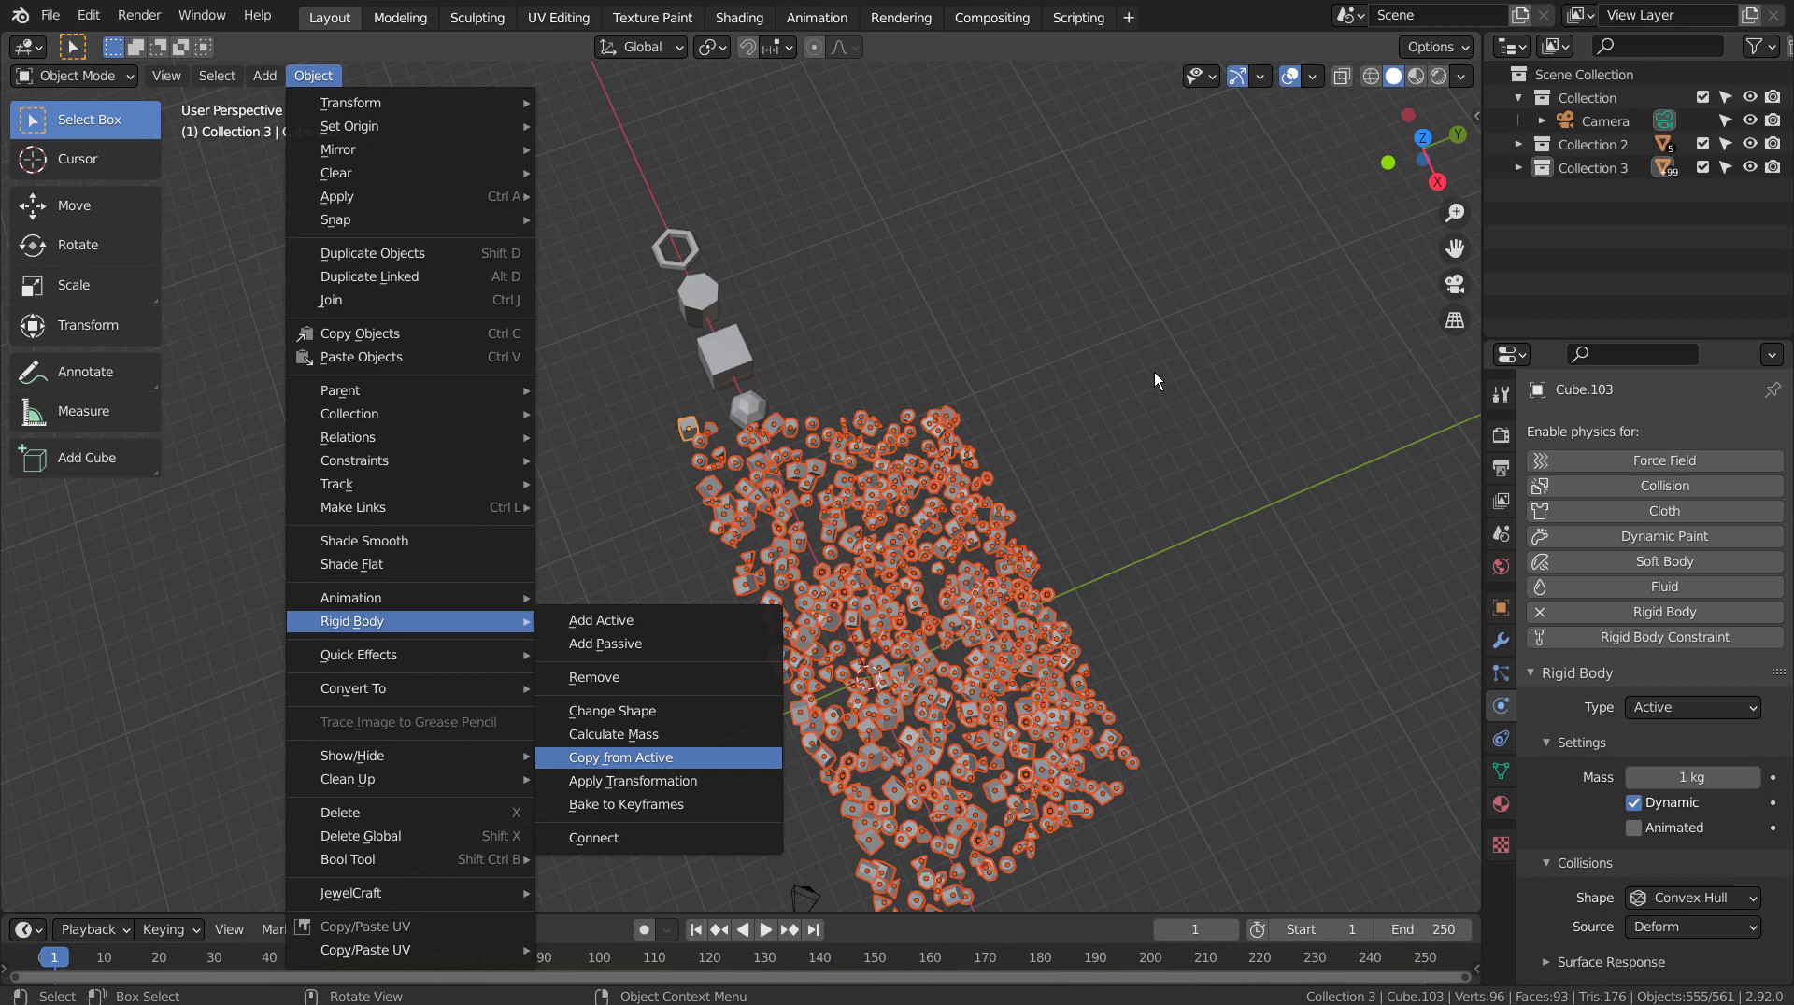
{"action": "key", "text": "Escape"}
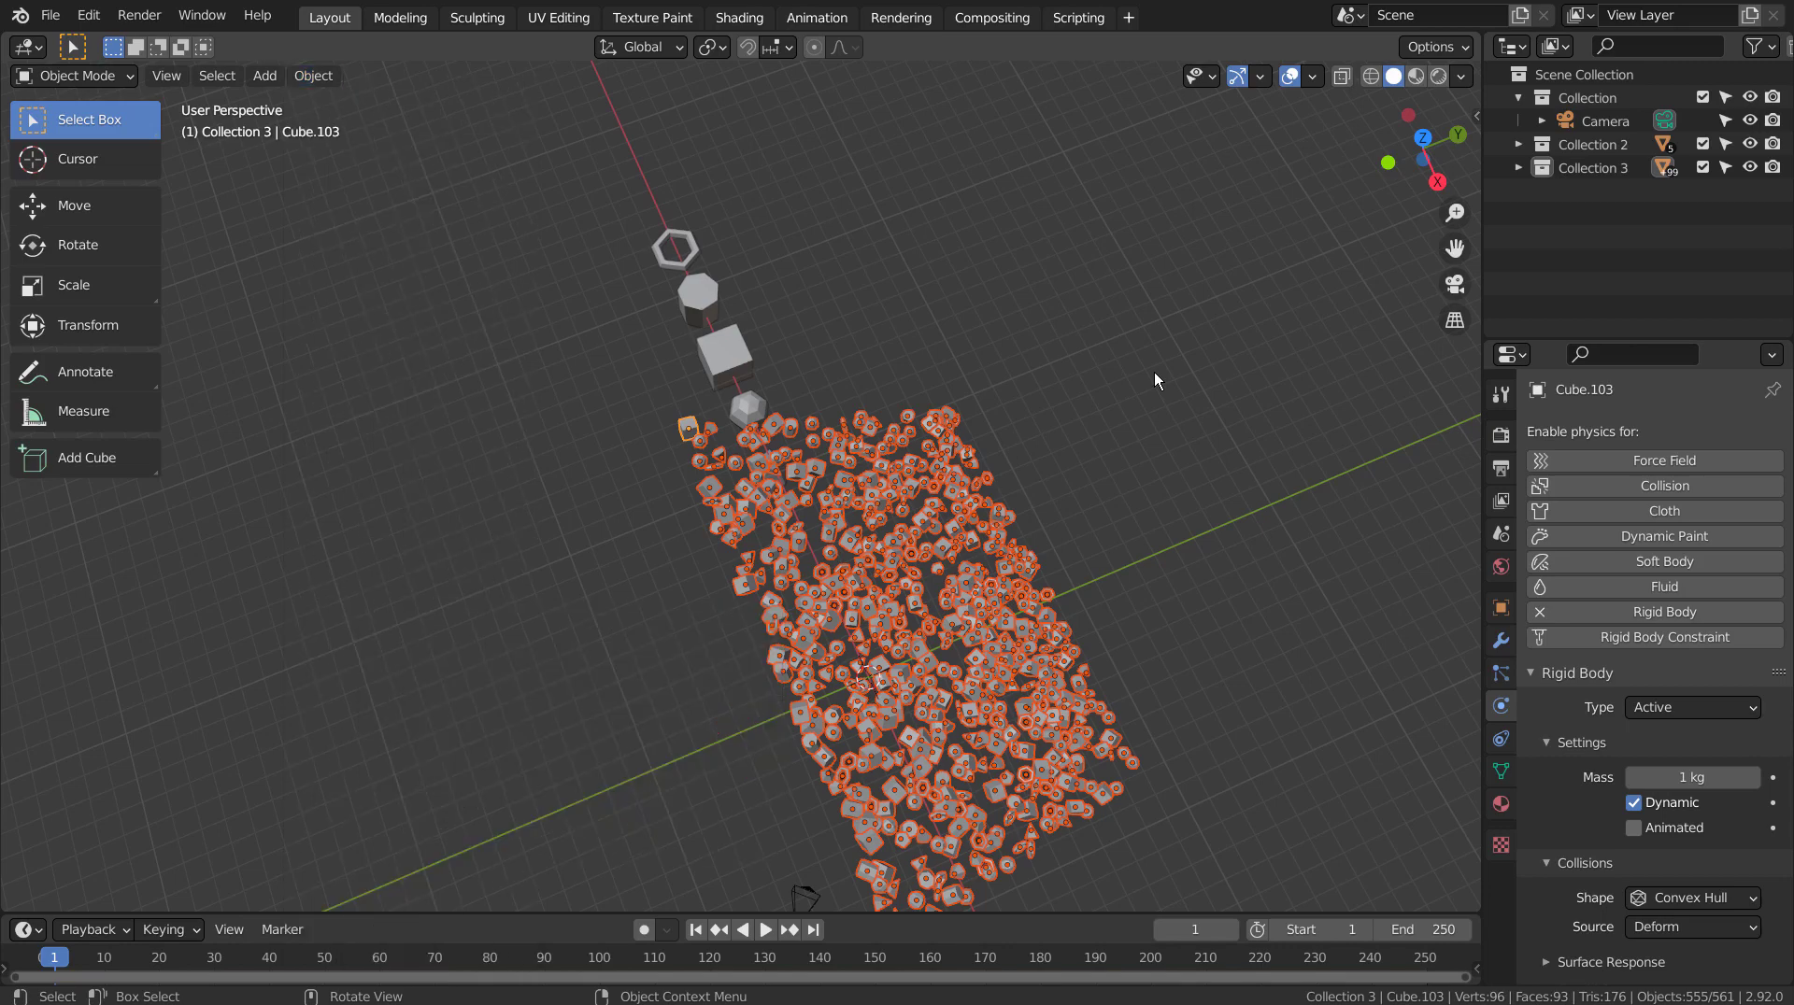
{"action": "middle_click_drag", "start_coordinate": [1136, 580], "coordinate": [1163, 554]}
Align the camera to the front view and refine it so the shape cloud sits just above frame.
{"action": "key", "text": "KP_0"}
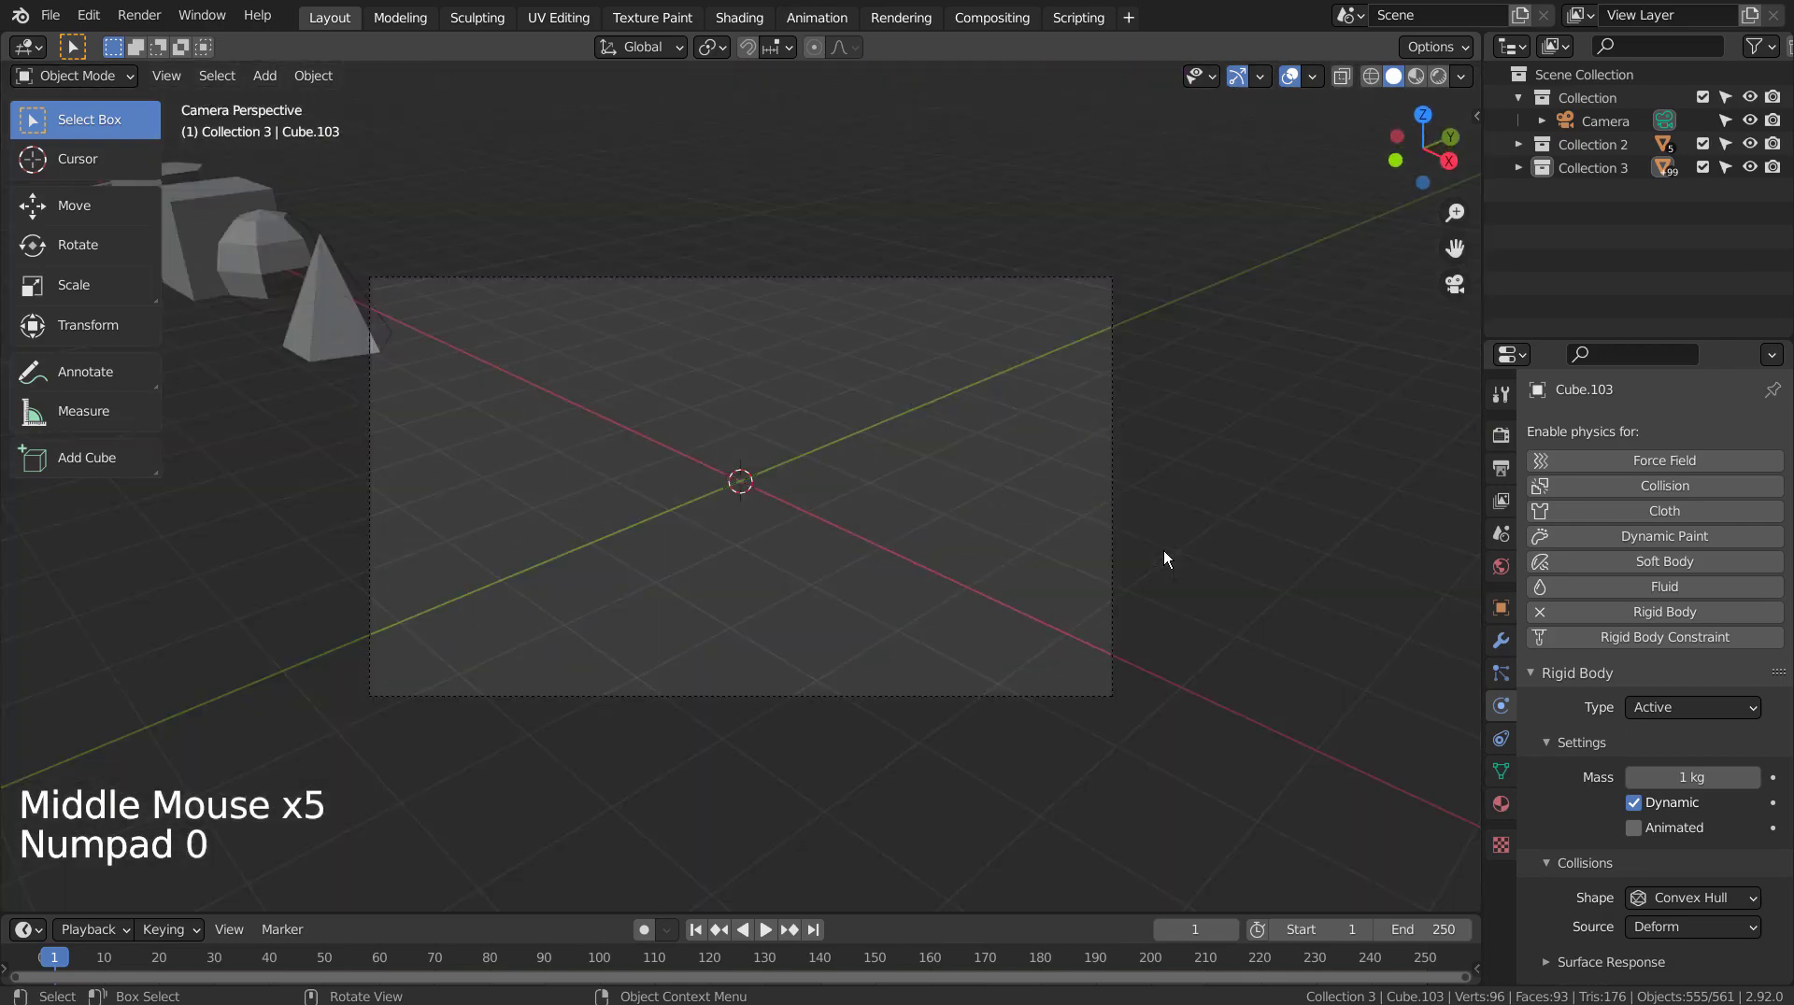
{"action": "key", "text": "KP_1"}
{"action": "scroll", "coordinate": [1169, 555], "scroll_direction": "up", "scroll_amount": 4}
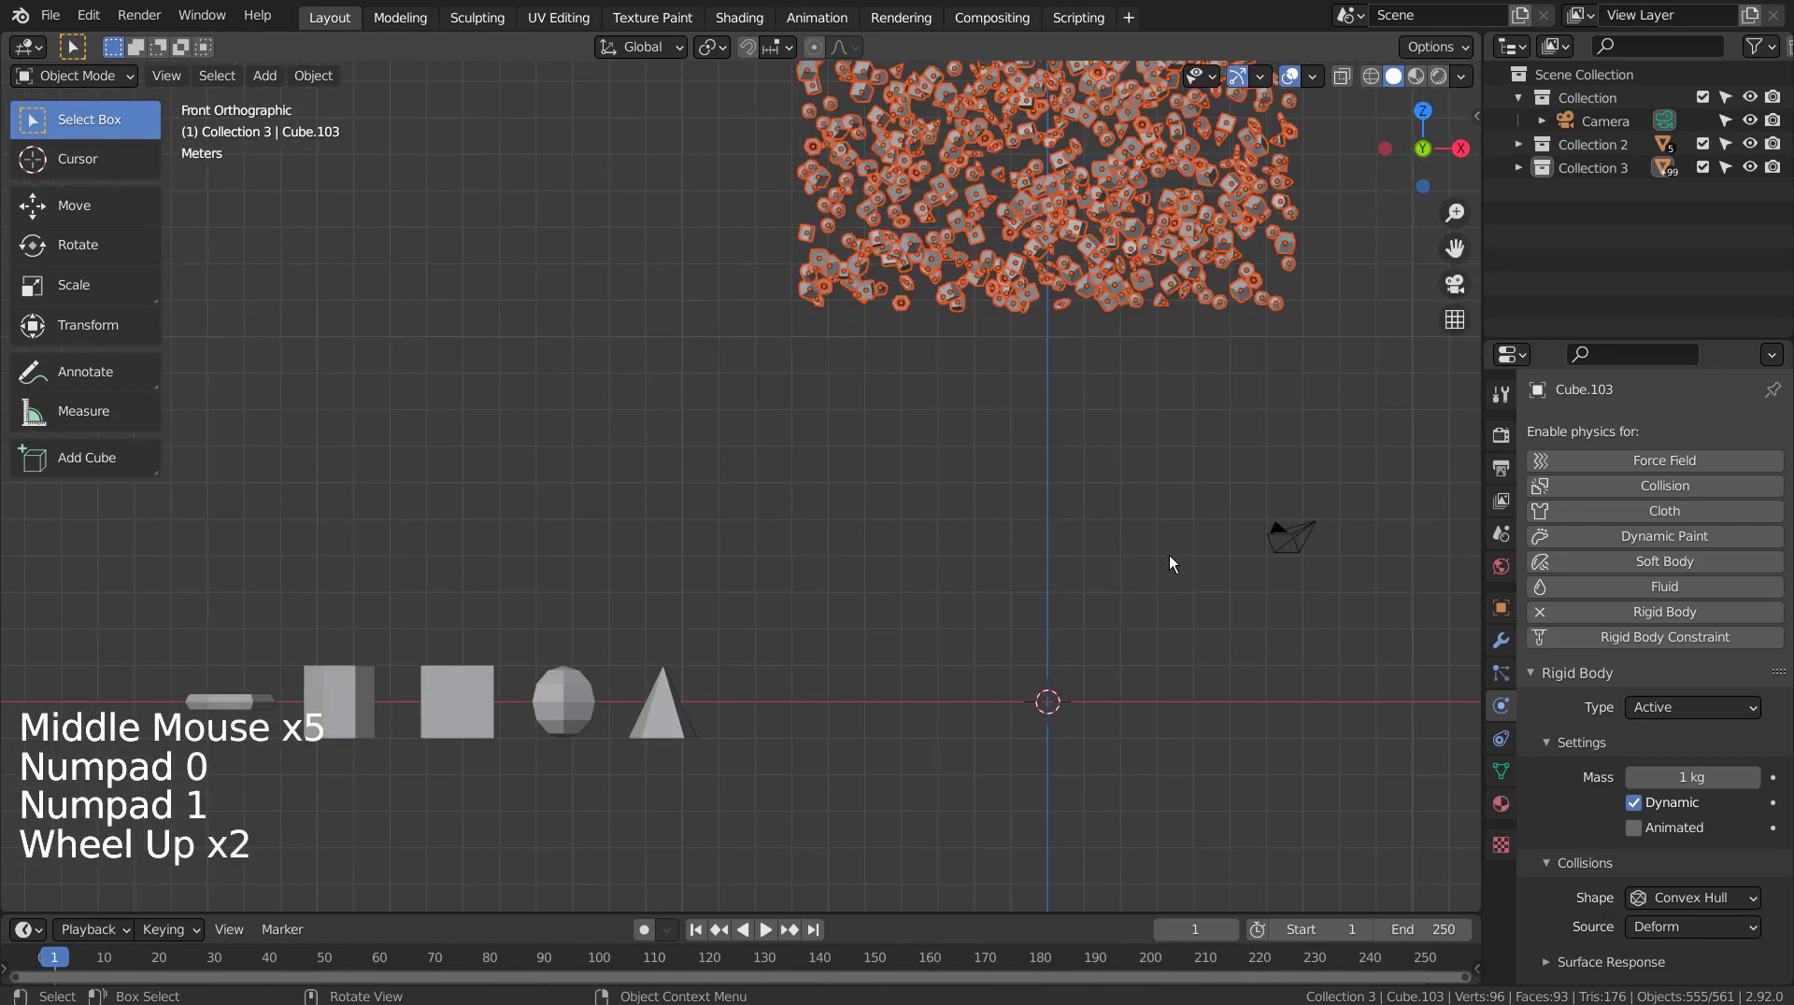
{"action": "middle_click_drag", "start_coordinate": [1224, 558], "coordinate": [1005, 585], "text": "shift"}
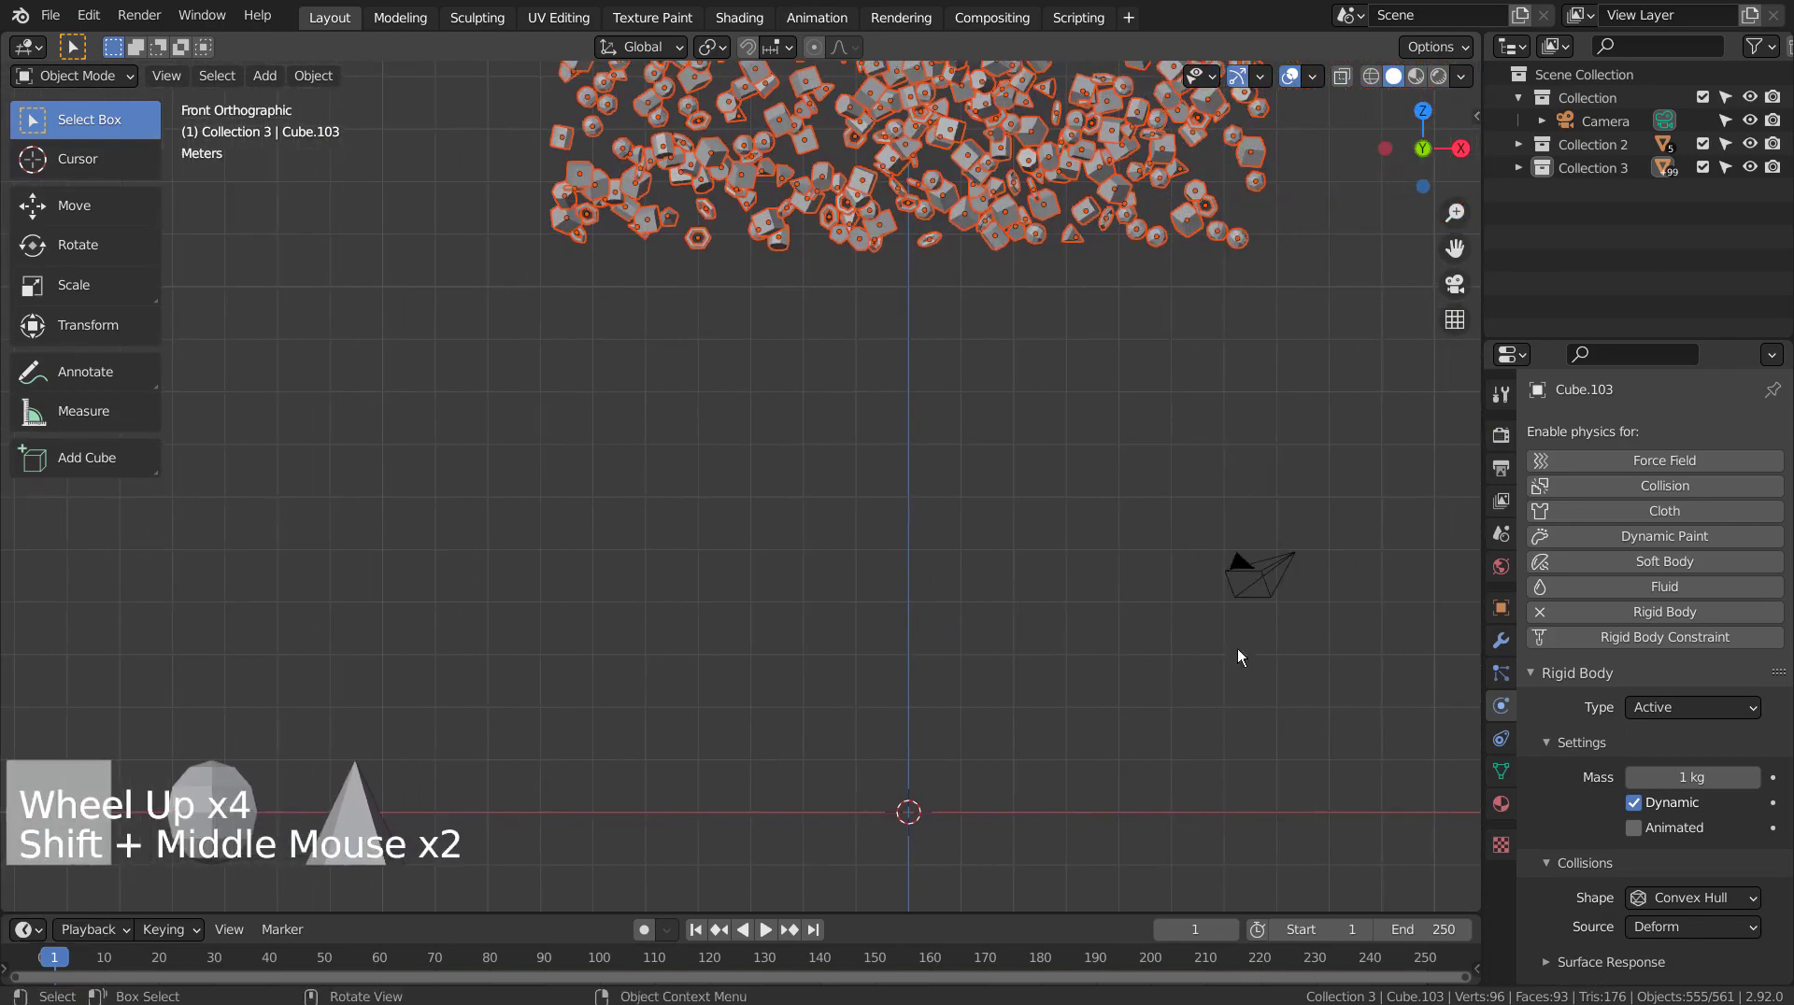
{"action": "key", "text": "ctrl+alt+KP_0"}
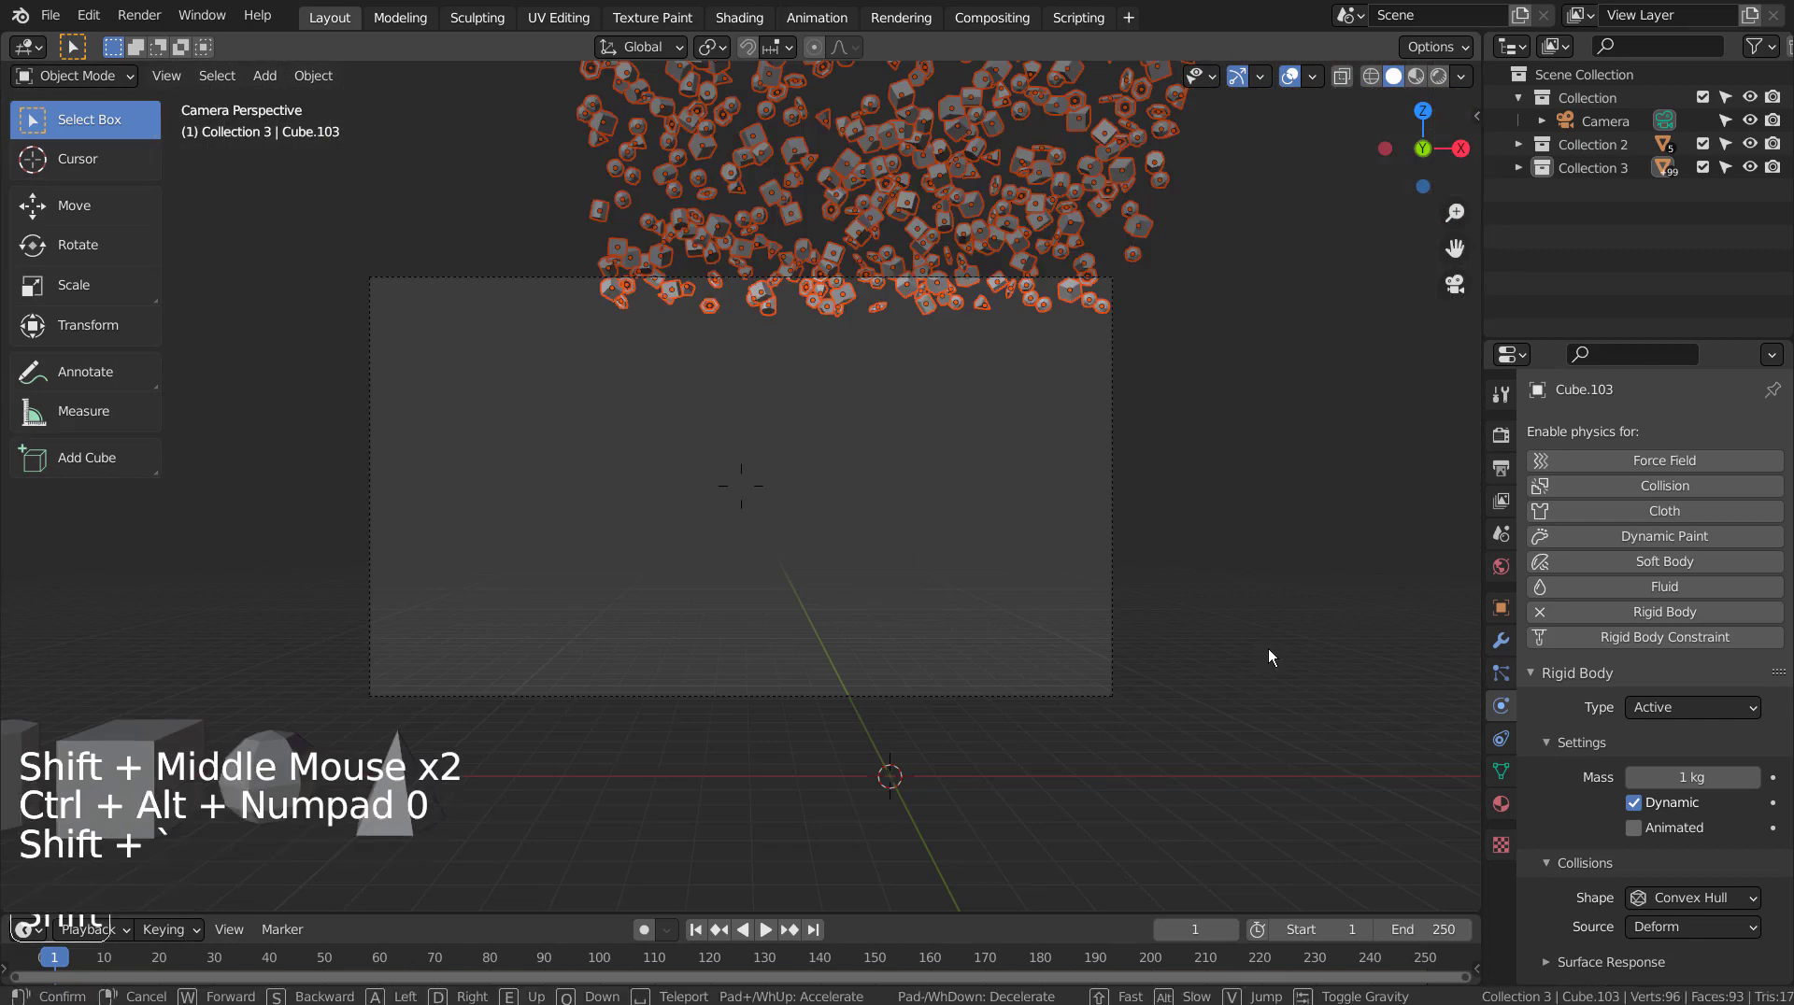
{"action": "key", "text": "shift+grave"}
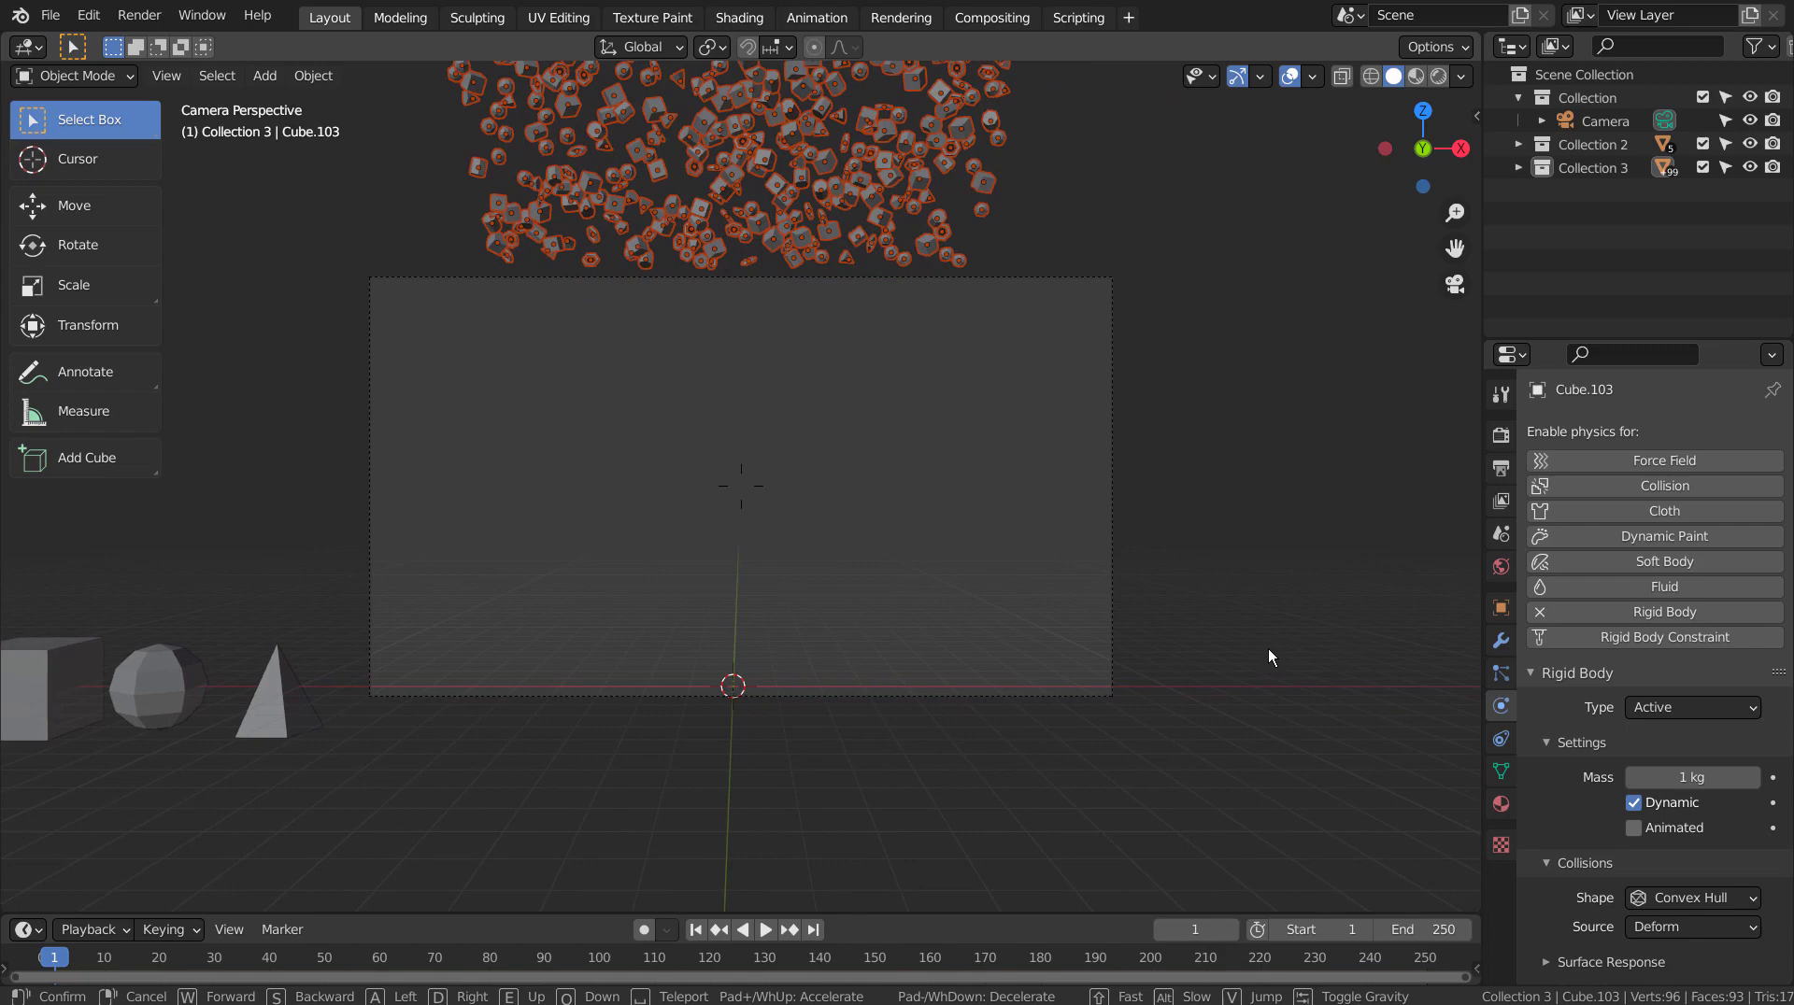
{"action": "left_click", "coordinate": [753, 468]}
Switch the interface theme to Blender Light in Preferences.
{"action": "left_click", "coordinate": [89, 15]}
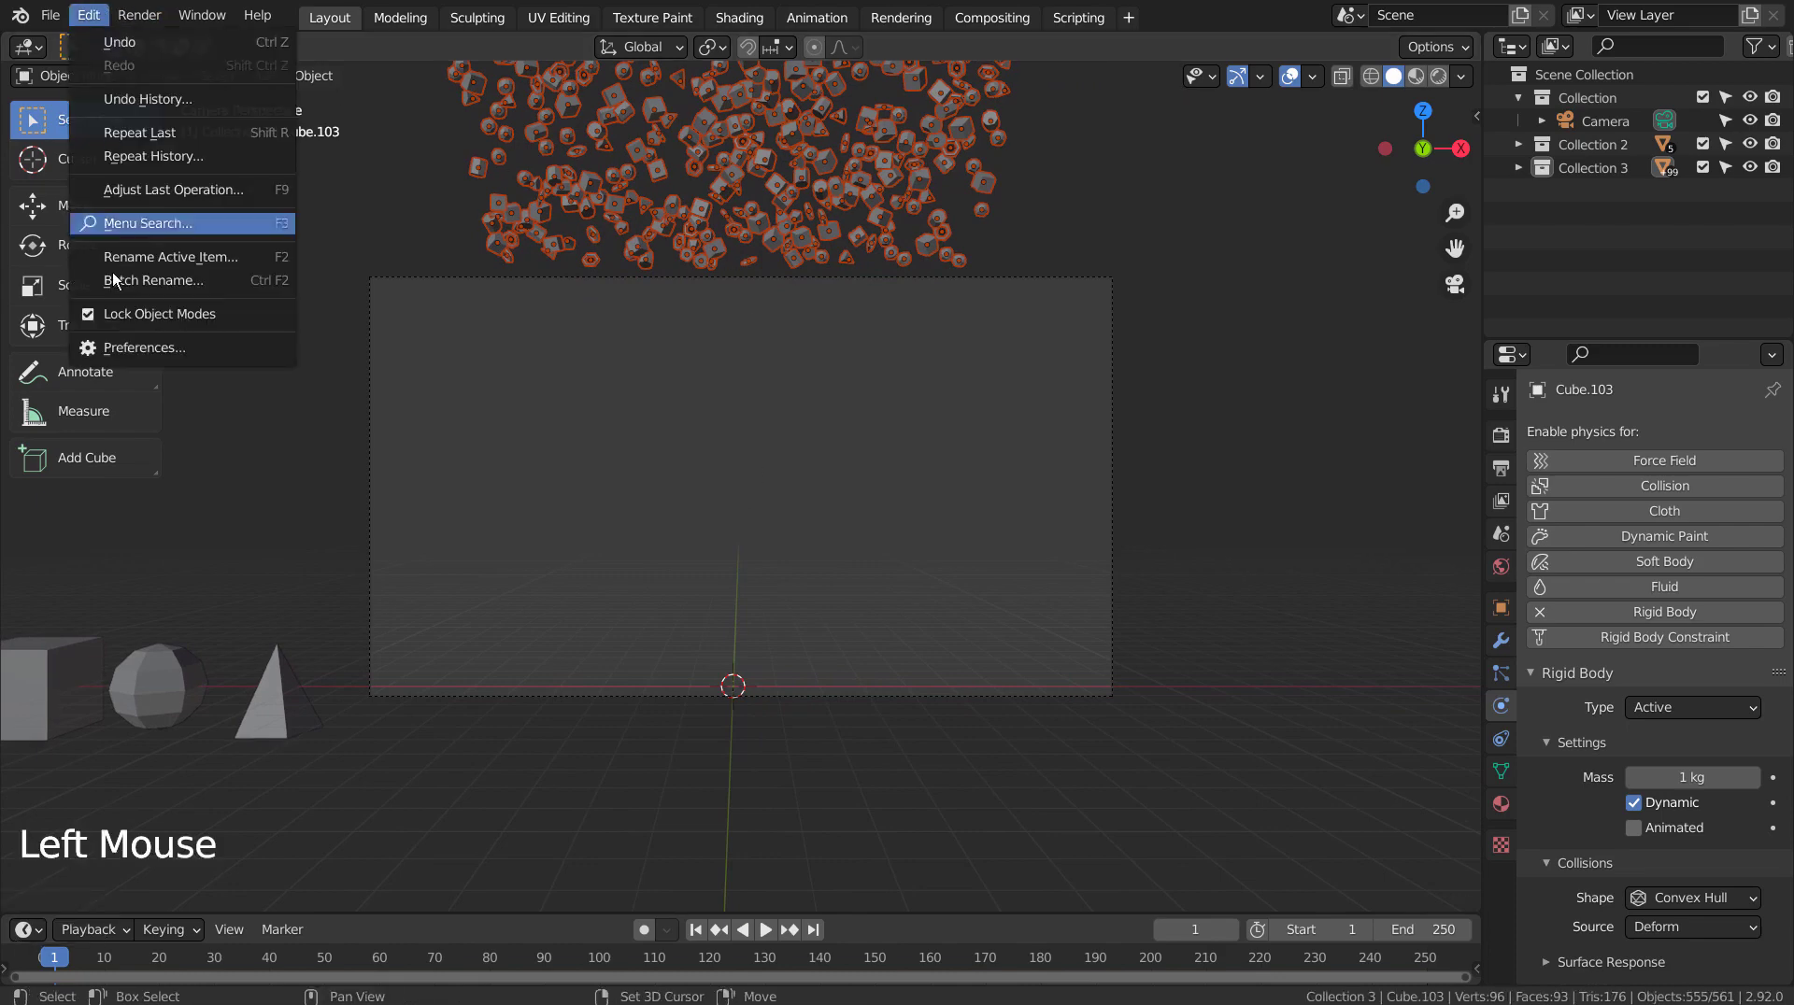
{"action": "left_click", "coordinate": [116, 347]}
{"action": "left_click", "coordinate": [310, 87]}
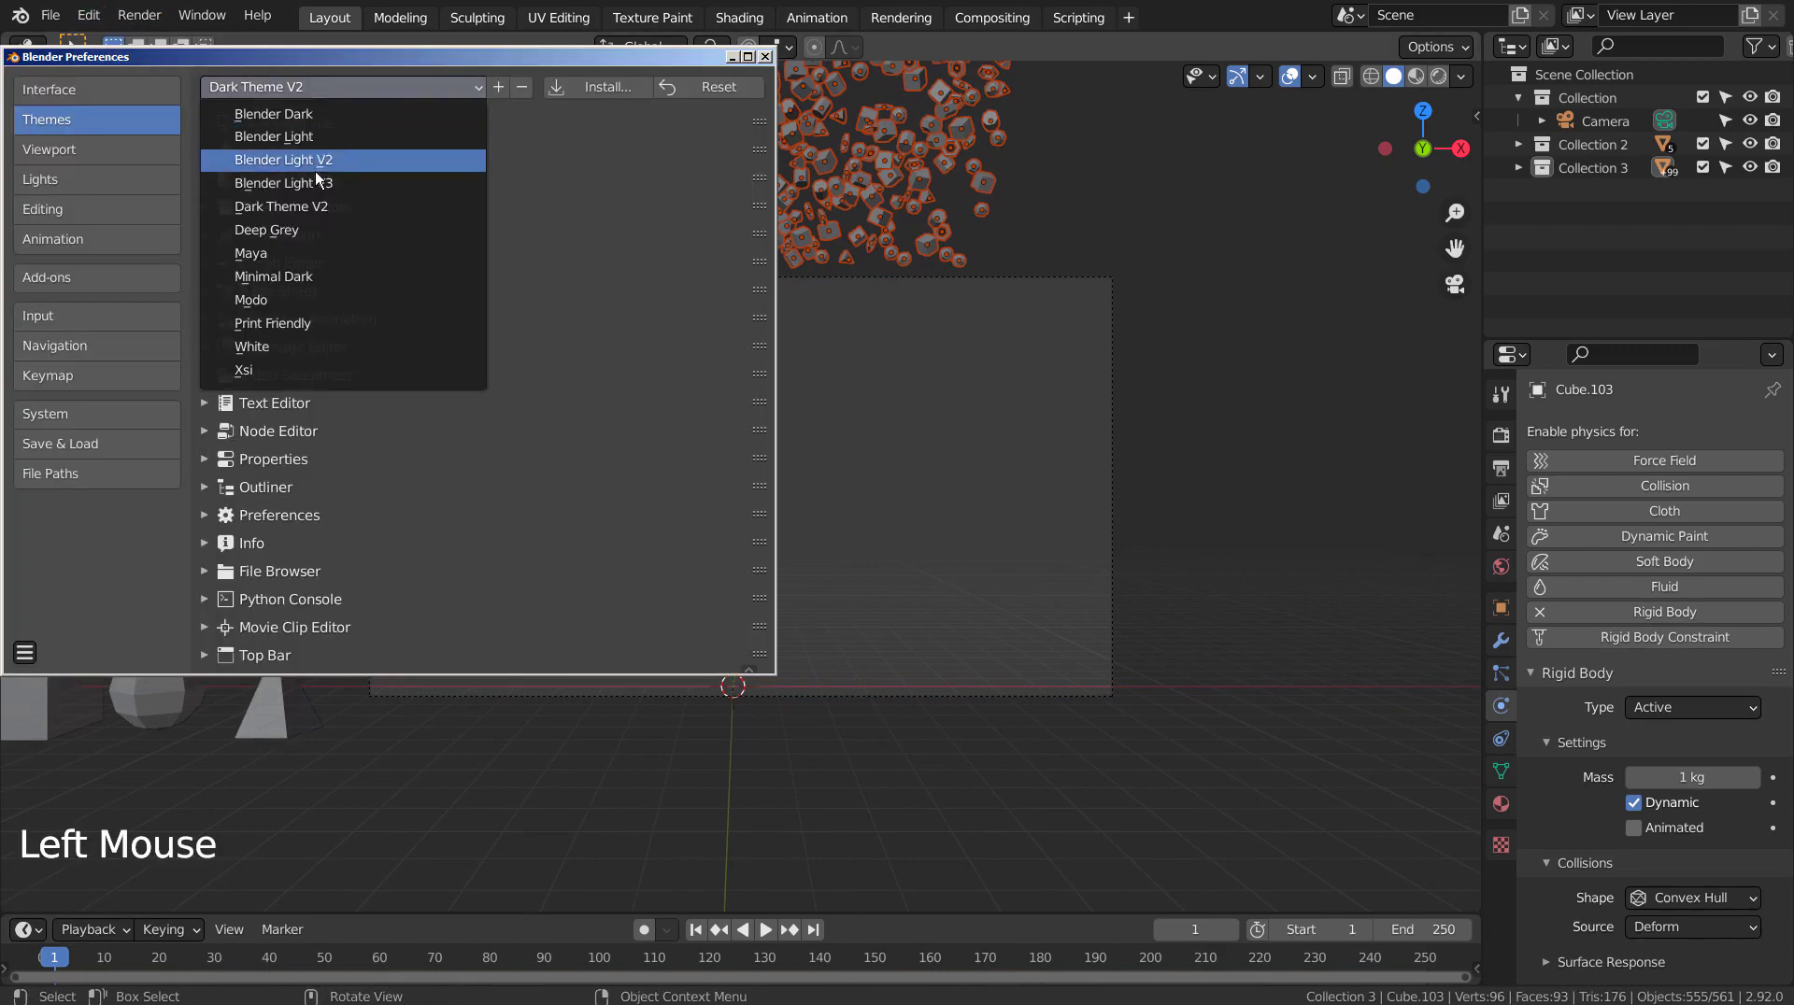
{"action": "left_click", "coordinate": [316, 180]}
{"action": "left_click", "coordinate": [766, 57]}
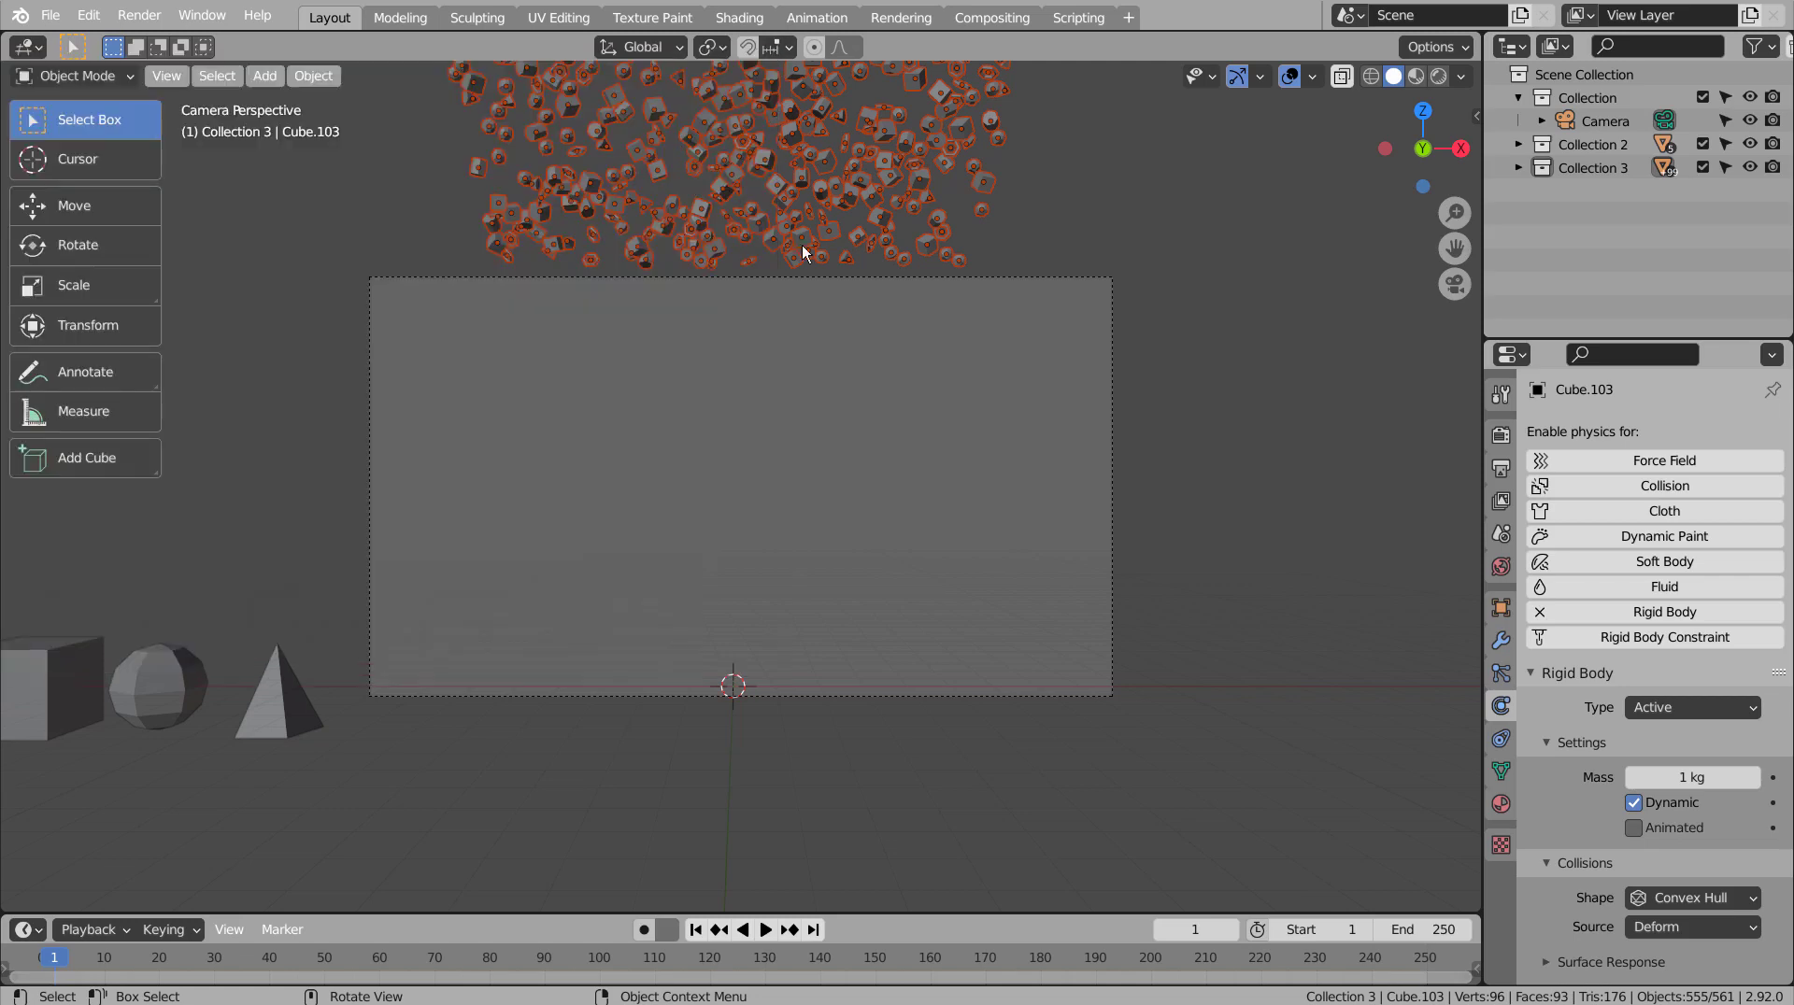
Play and stop the fall simulation, go back to frame 38, deselect all and orbit the view.
{"action": "left_click", "coordinate": [765, 929]}
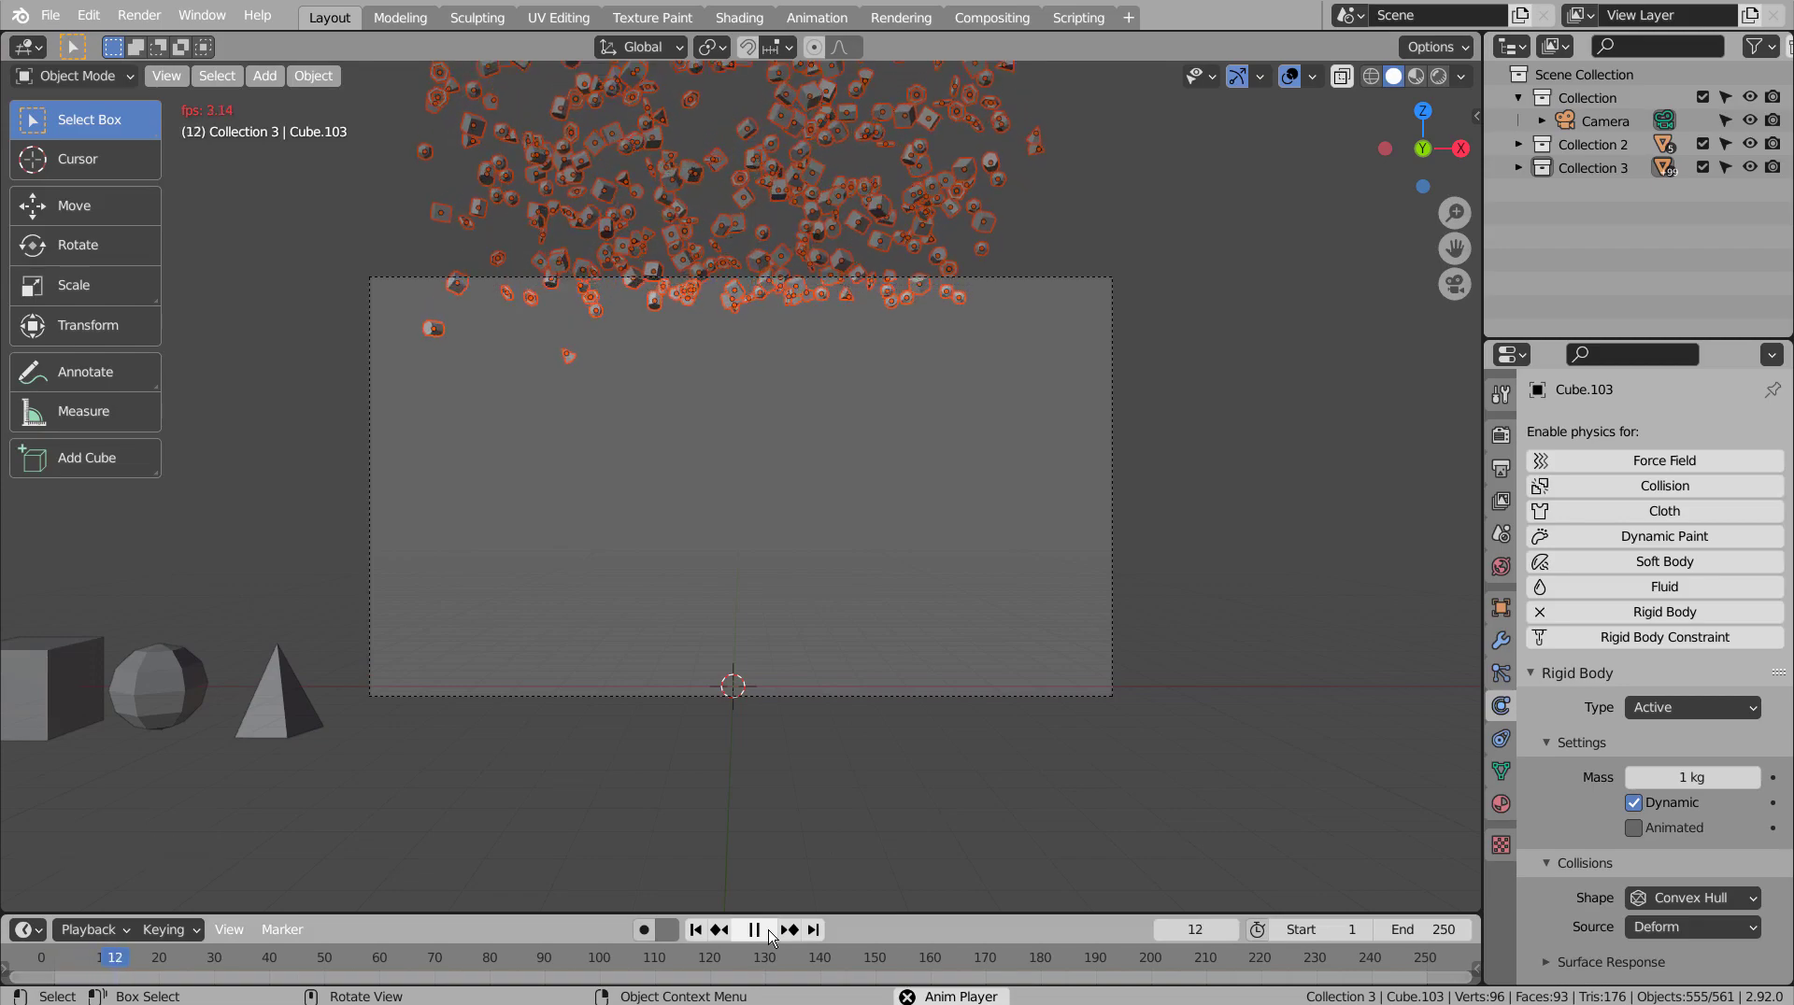
{"action": "left_click", "coordinate": [766, 931]}
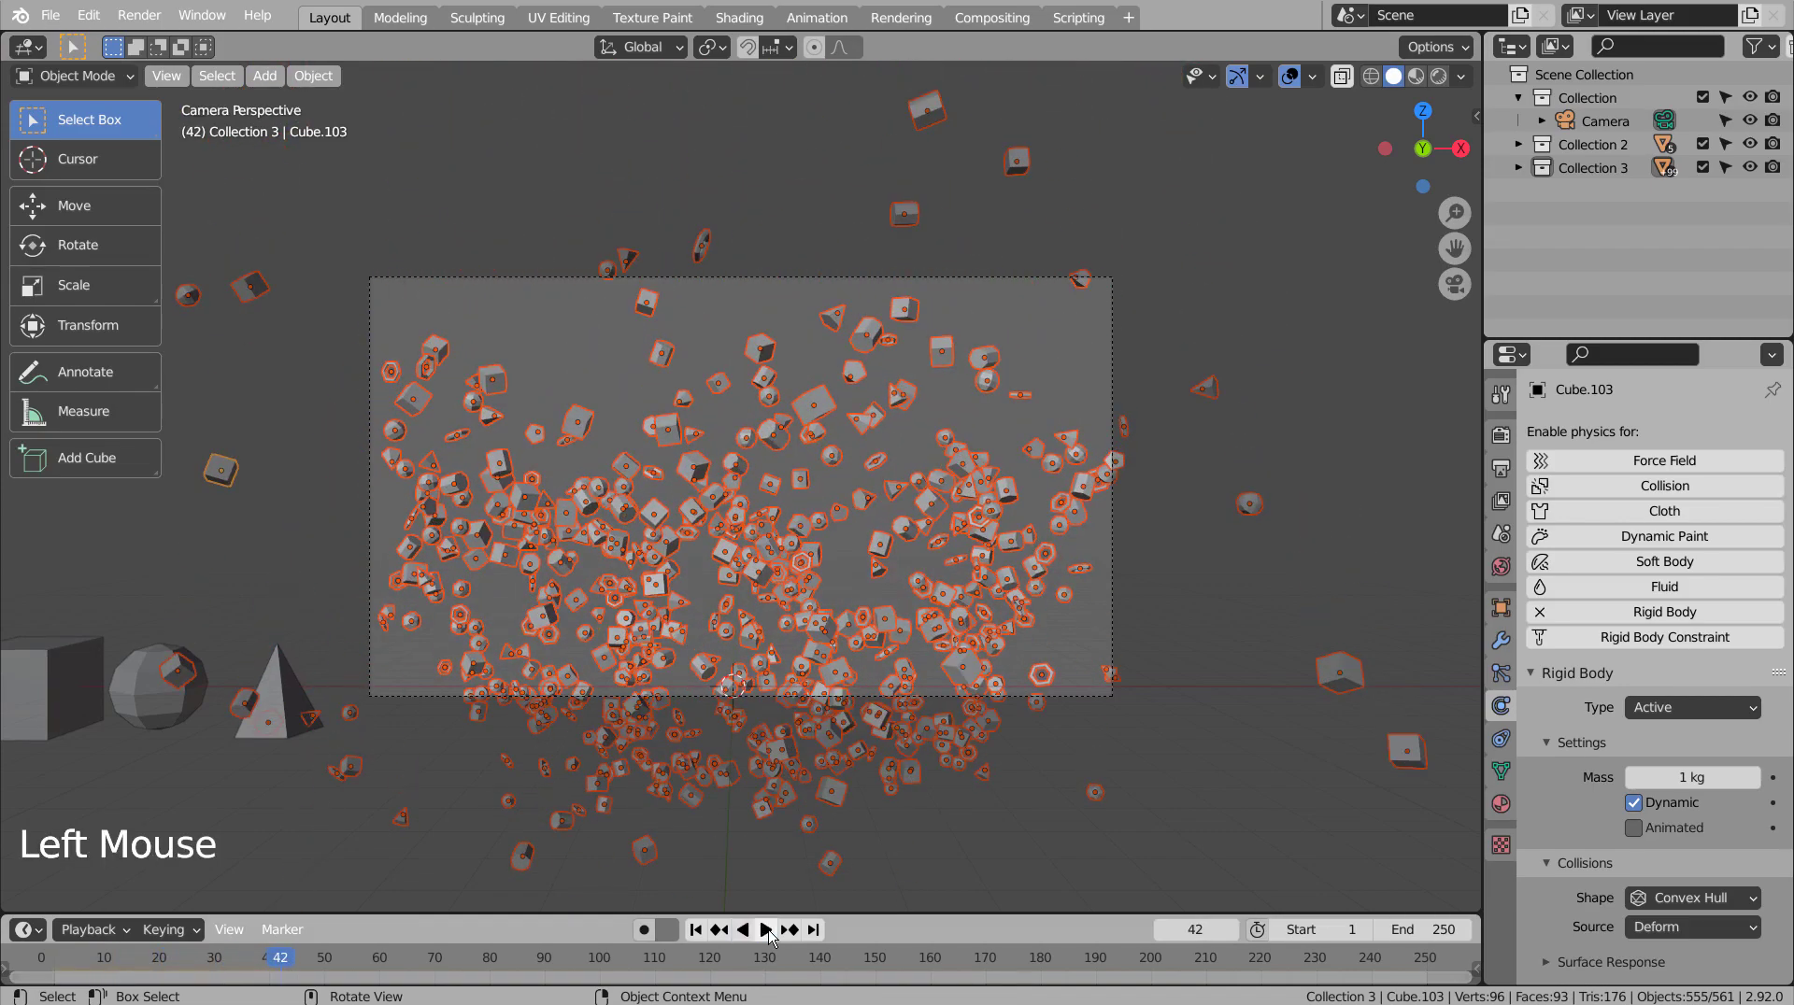
{"action": "left_click_drag", "start_coordinate": [271, 962], "coordinate": [260, 967]}
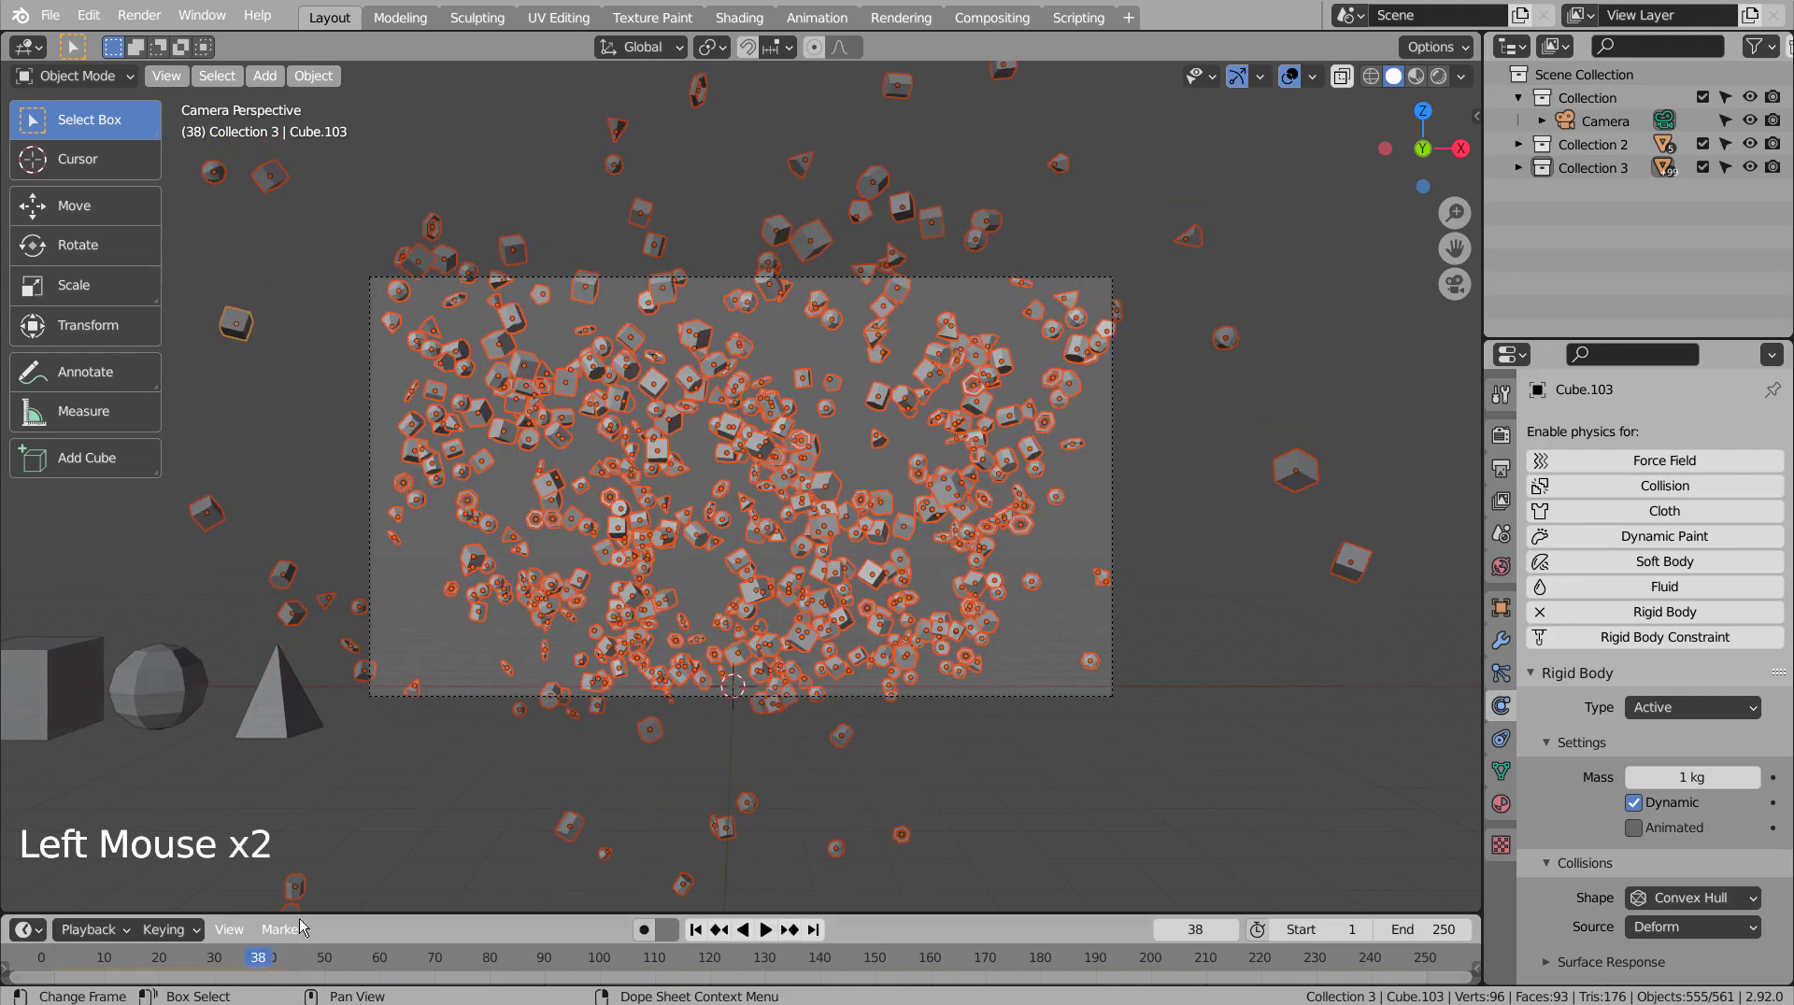
{"action": "left_click", "coordinate": [849, 449]}
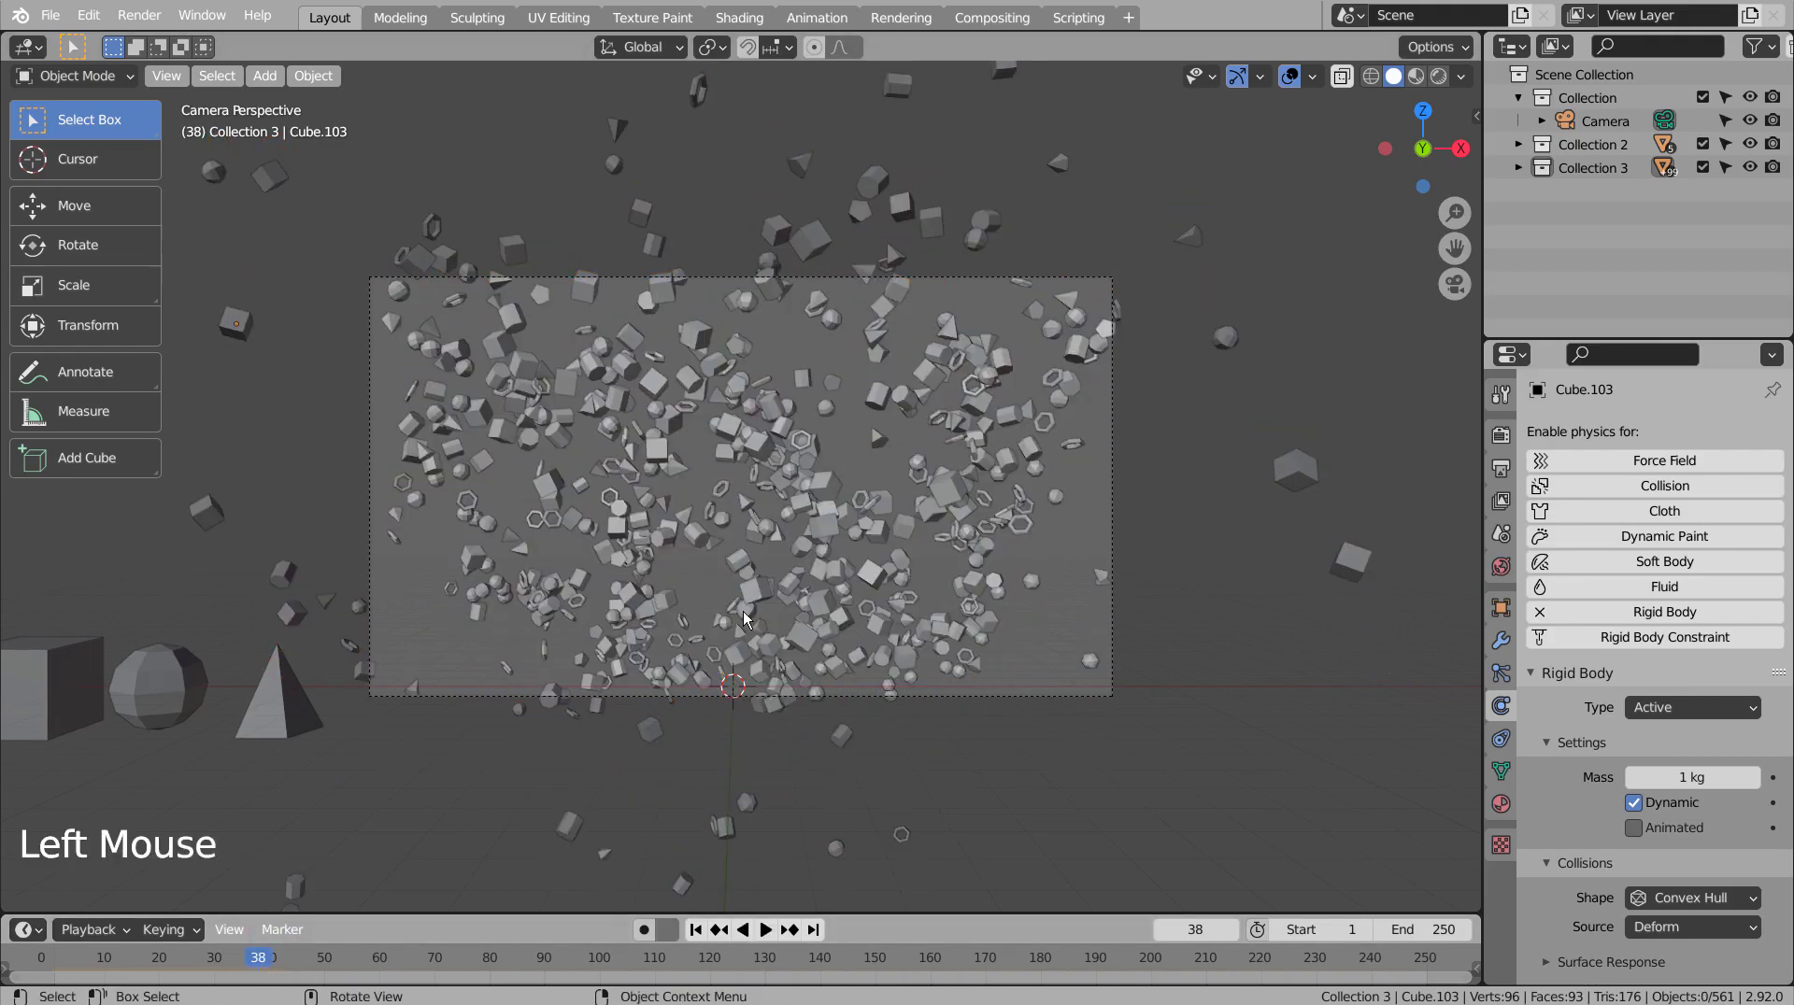
{"action": "middle_click_drag", "start_coordinate": [744, 616], "coordinate": [693, 594]}
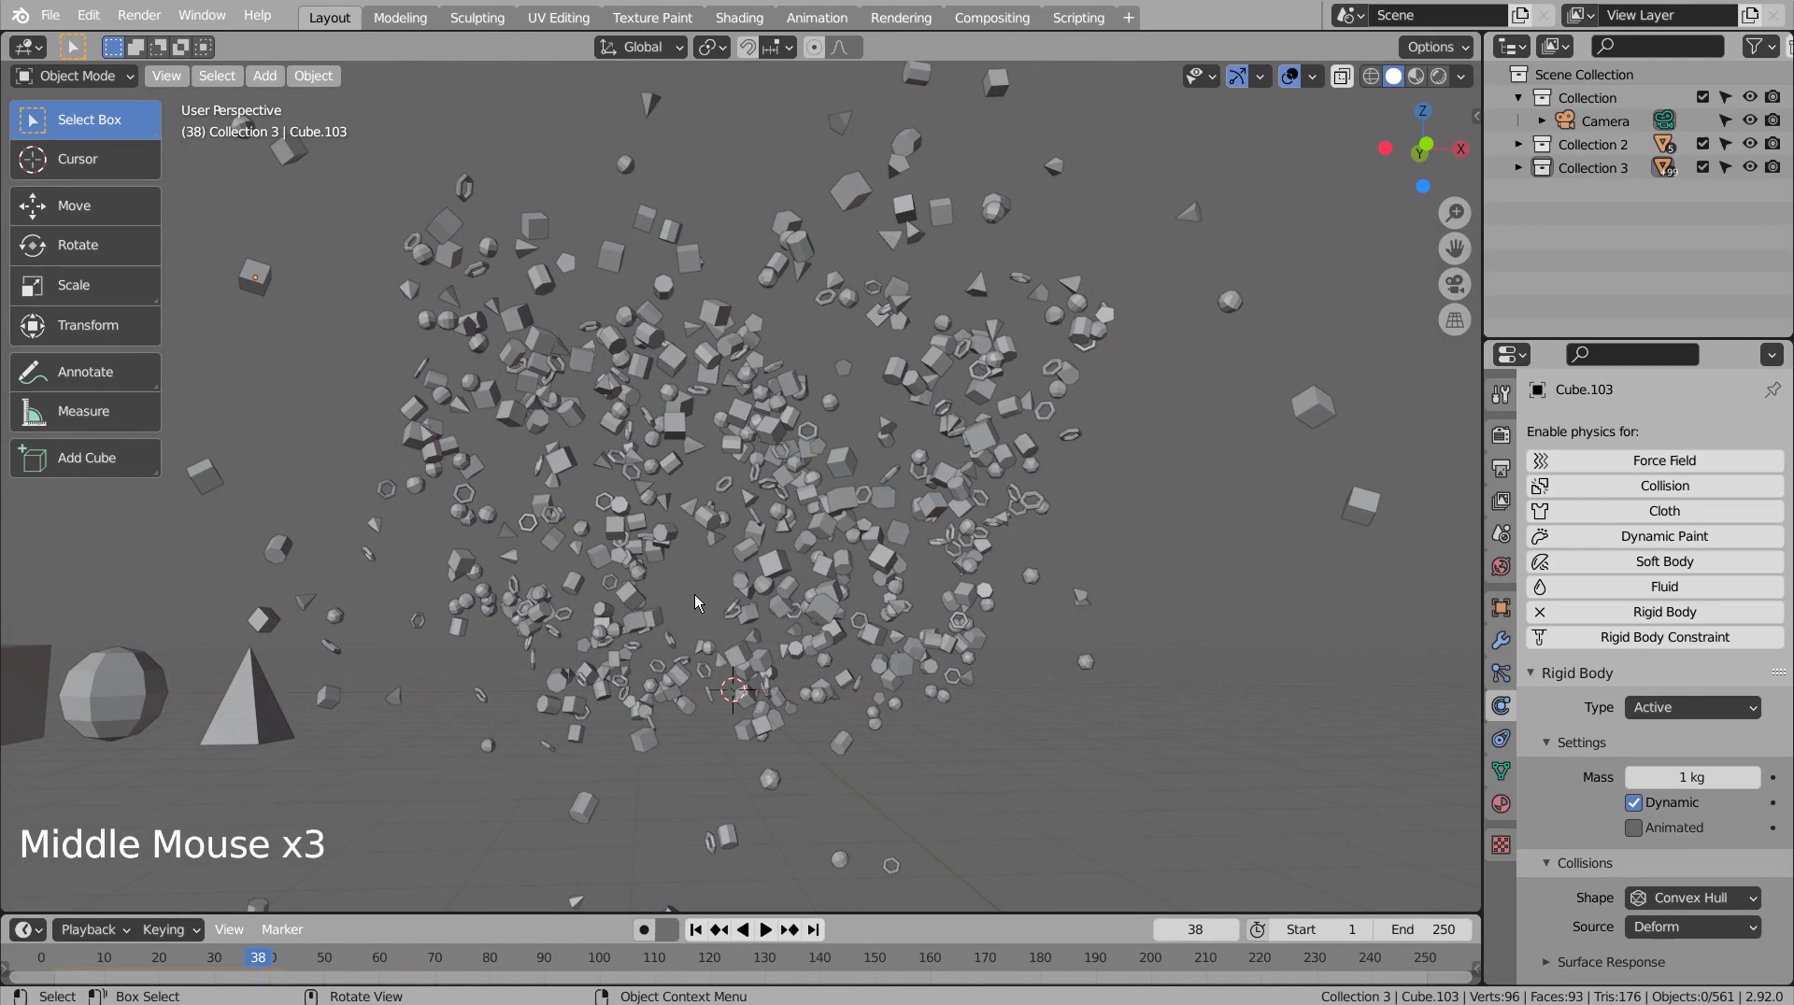
Add a plane and rotate it 90° on X so it stands upright.
{"action": "key", "text": "KP_1"}
{"action": "key", "text": "shift+a"}
{"action": "mouse_move", "coordinate": [1065, 514]}
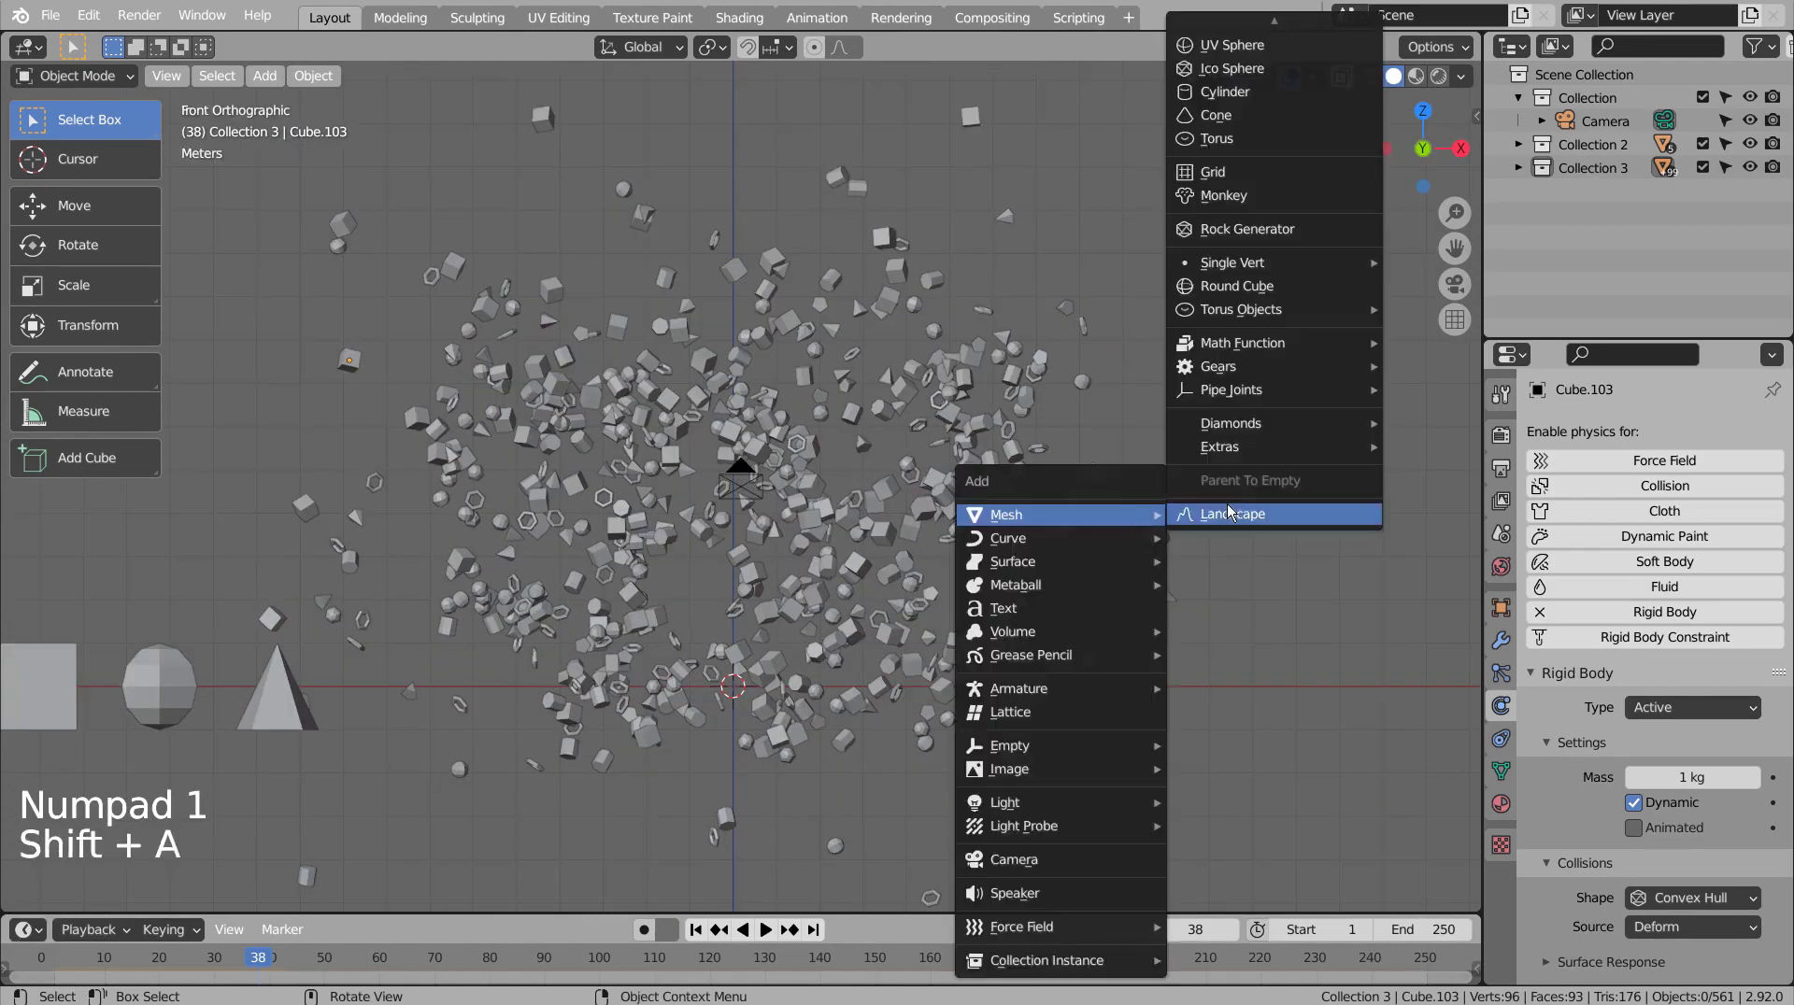
{"action": "left_click", "coordinate": [1273, 35]}
{"action": "key", "text": "r"}
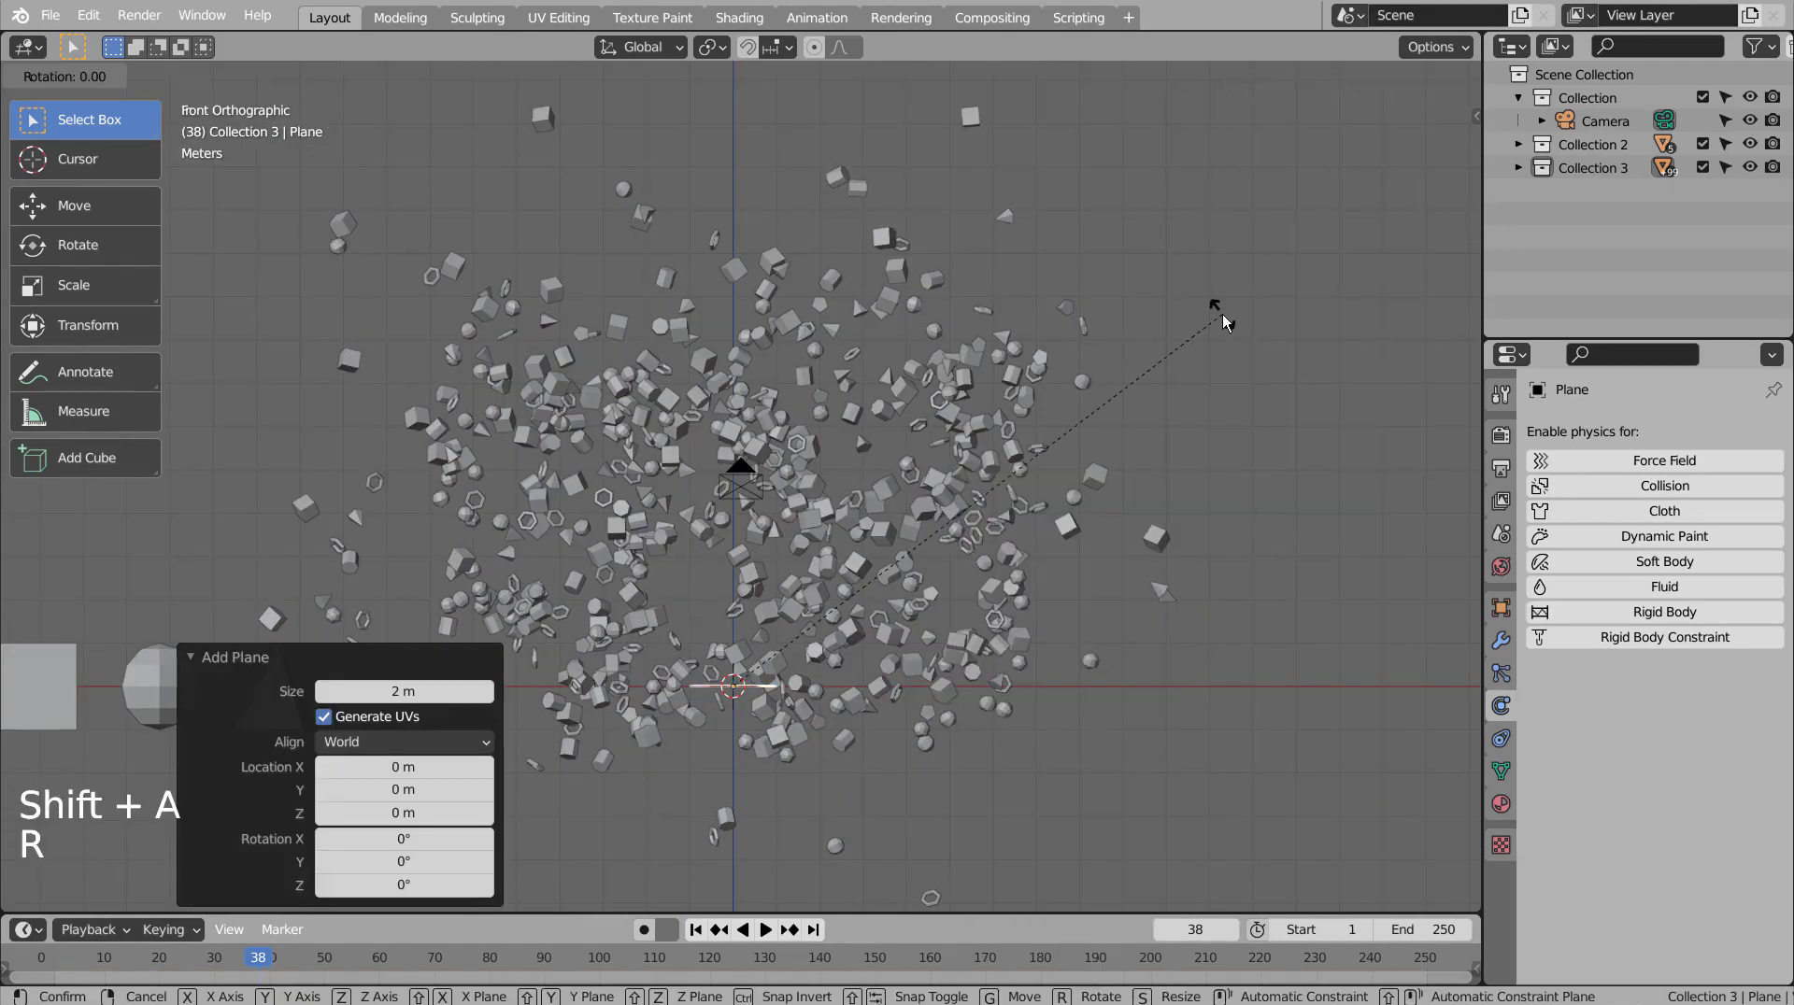
{"action": "key", "text": "x"}
{"action": "key", "text": "9"}
{"action": "key", "text": "0"}
{"action": "key", "text": "Return"}
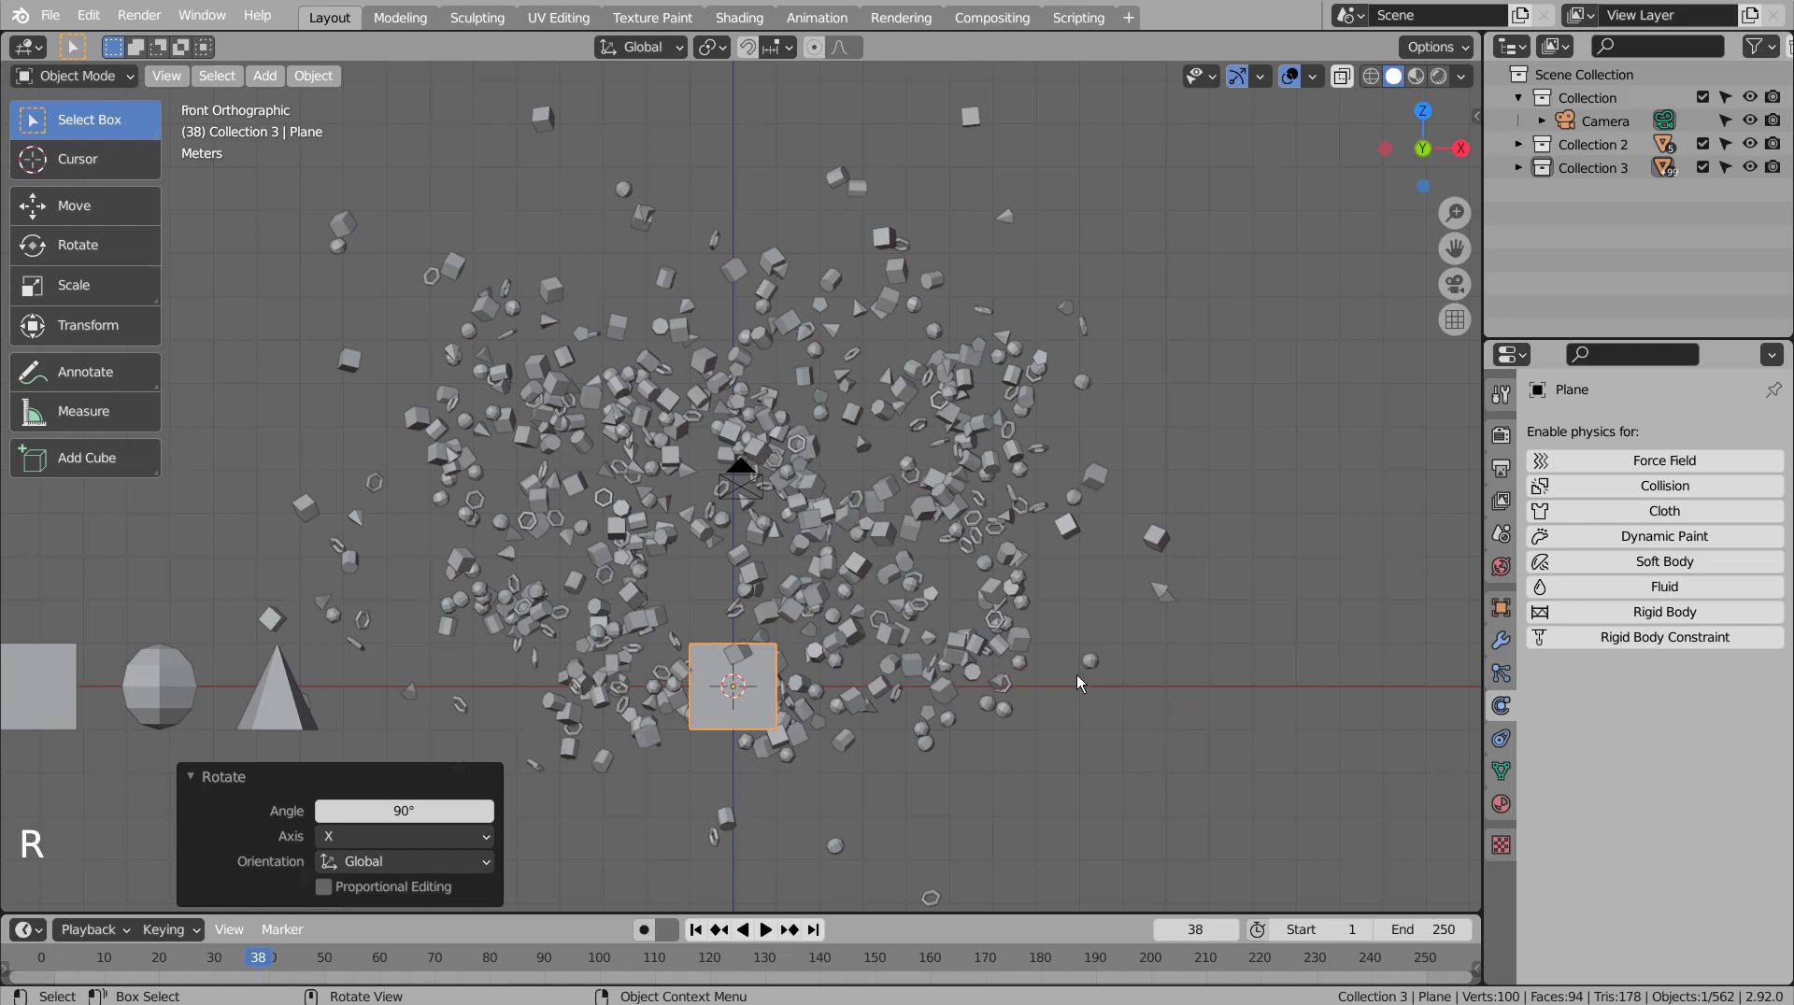
Scale the upright plane up to a much larger size.
{"action": "key", "text": "s"}
{"action": "left_click", "coordinate": [1193, 874]}
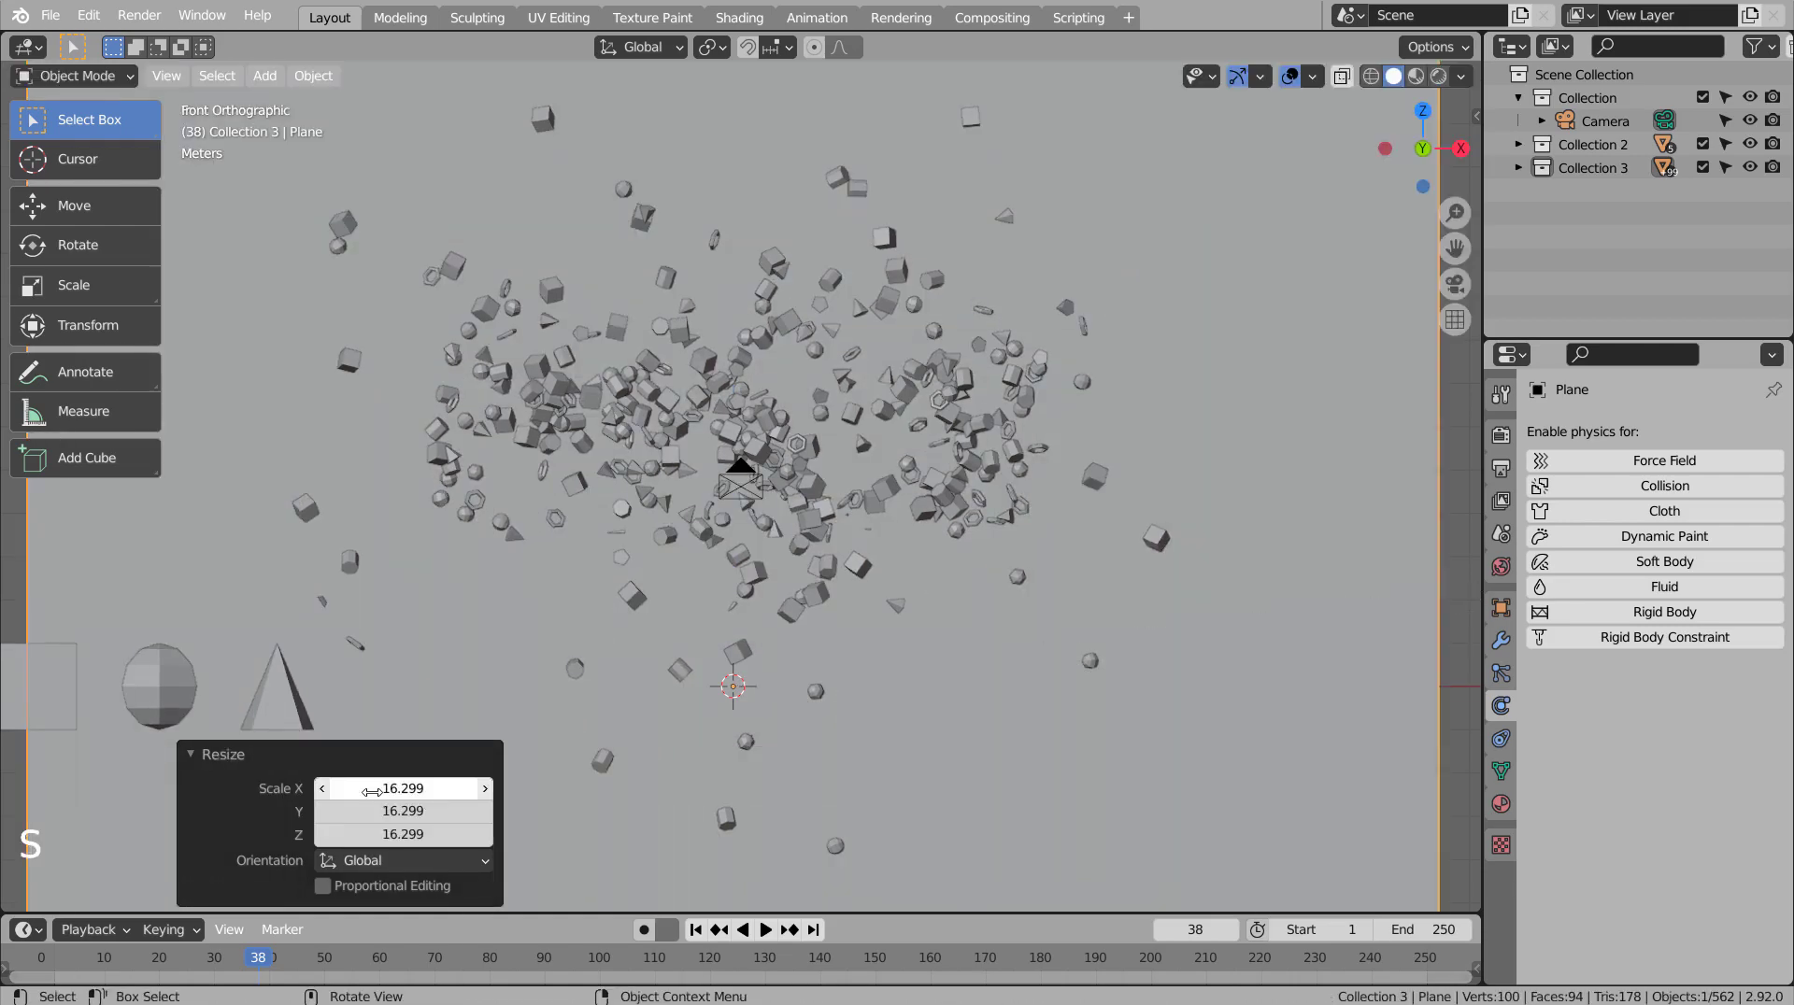
{"action": "middle_click_drag", "start_coordinate": [934, 654], "coordinate": [834, 789]}
{"action": "key", "text": "s"}
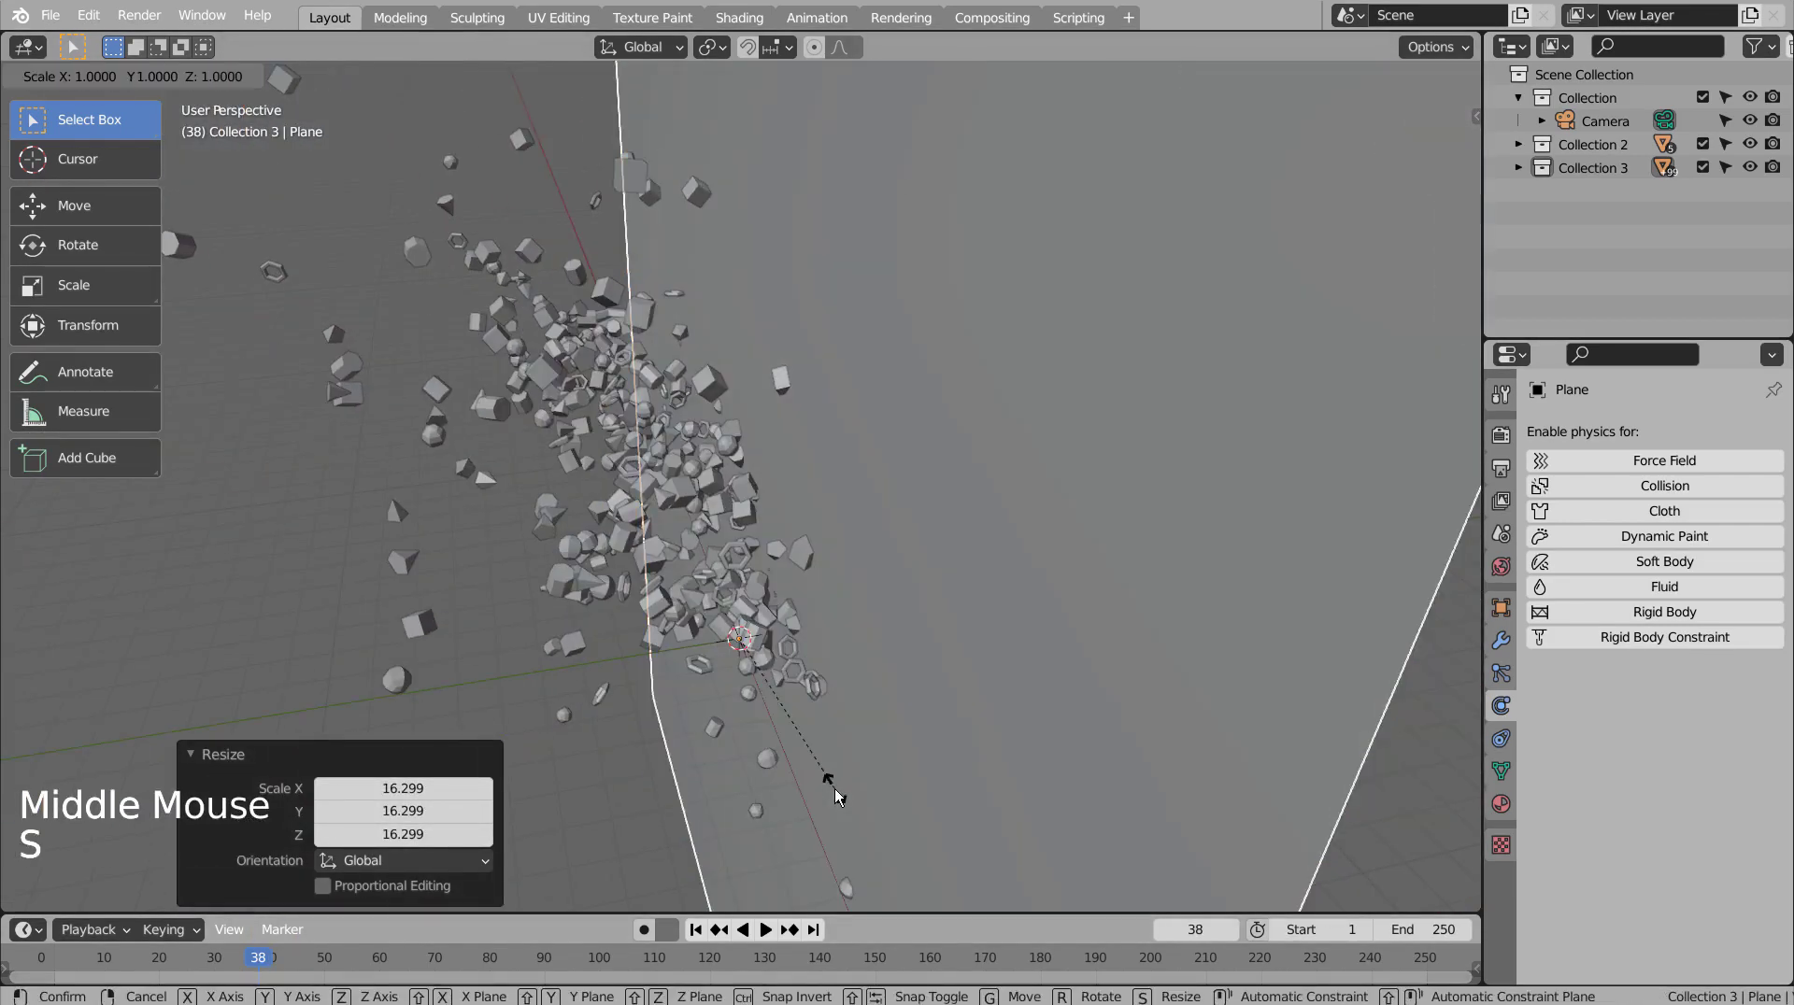
{"action": "left_click", "coordinate": [834, 789]}
Move the plane 17.18 m back along Y and scale it by 1.340 to fill the camera frame.
{"action": "key", "text": "g"}
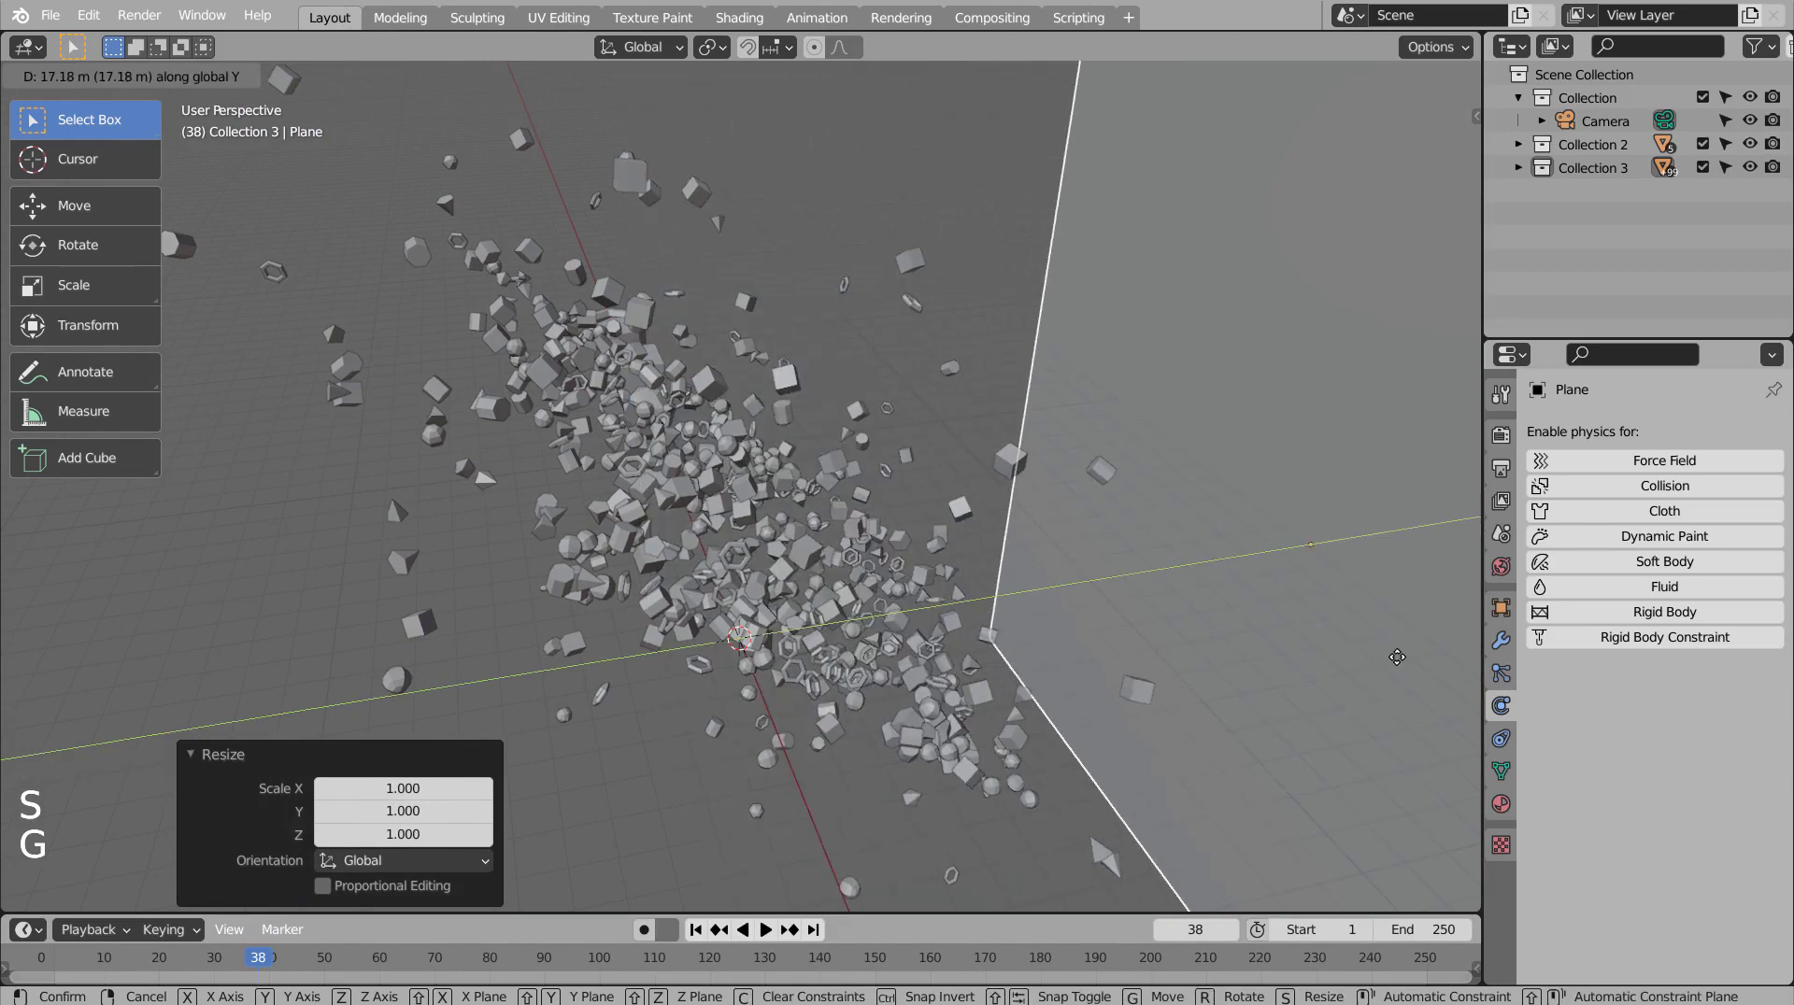
{"action": "left_click", "coordinate": [1397, 658]}
{"action": "key", "text": "KP_0"}
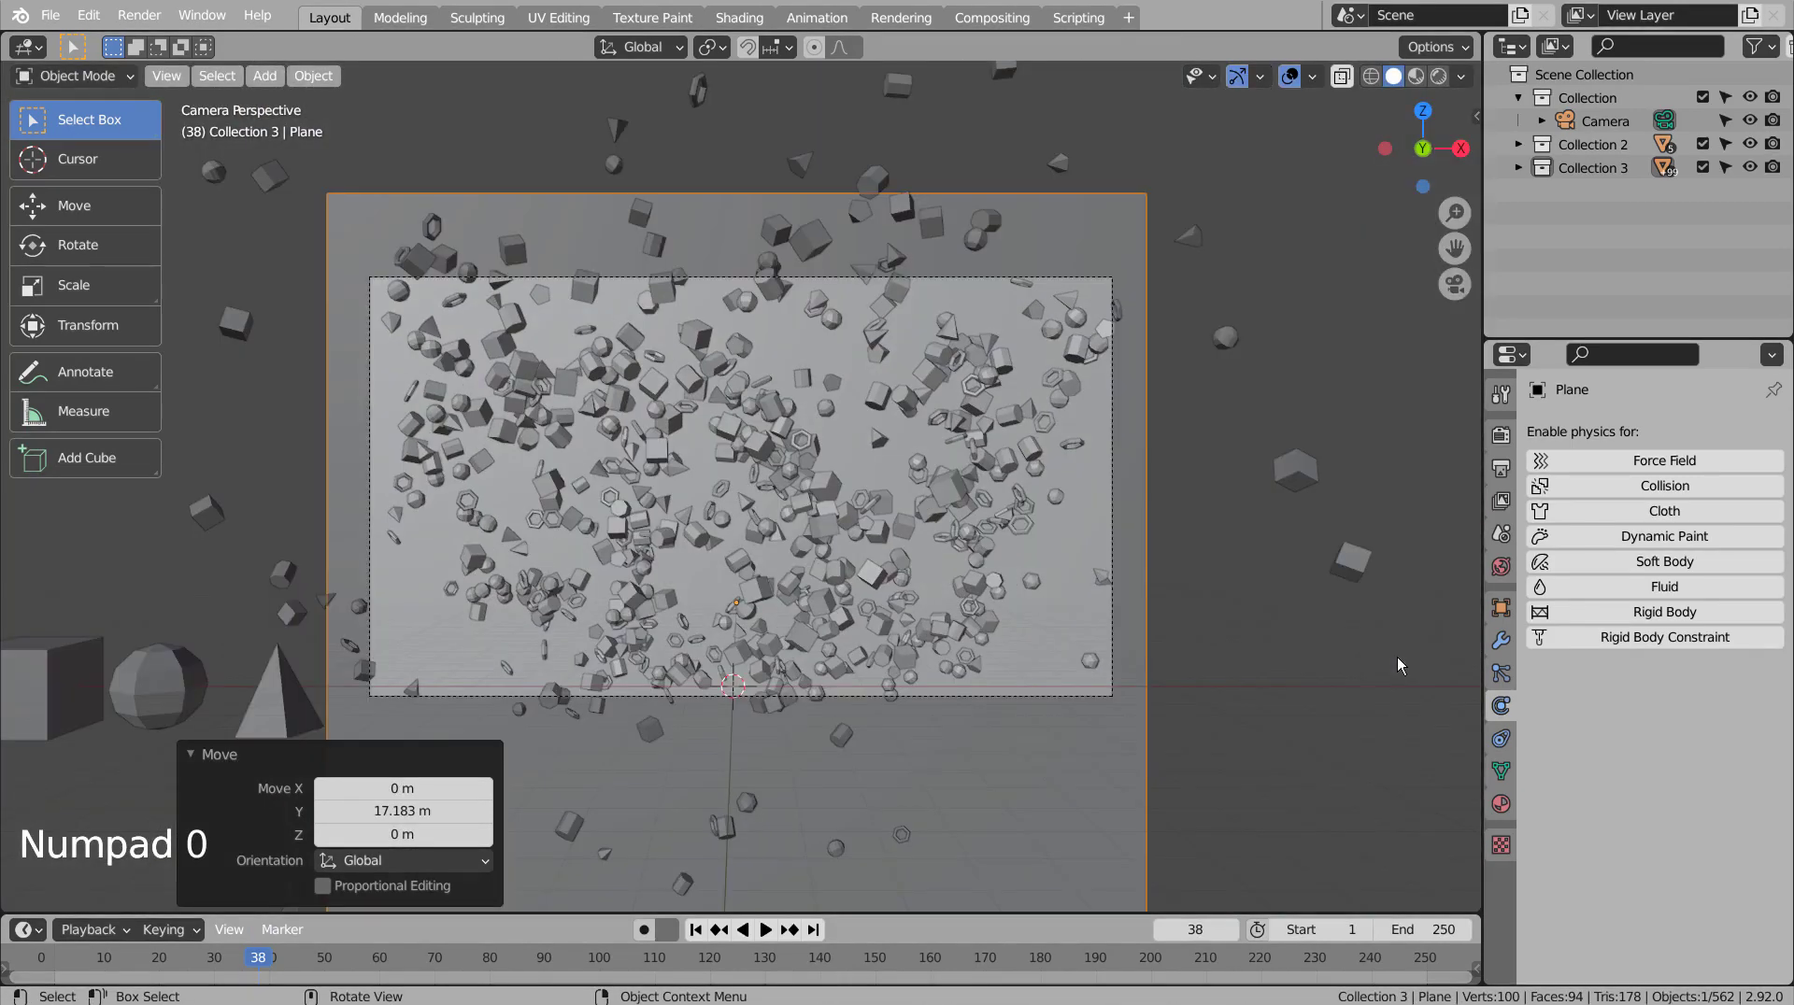
{"action": "key", "text": "s"}
{"action": "left_click", "coordinate": [2, 575]}
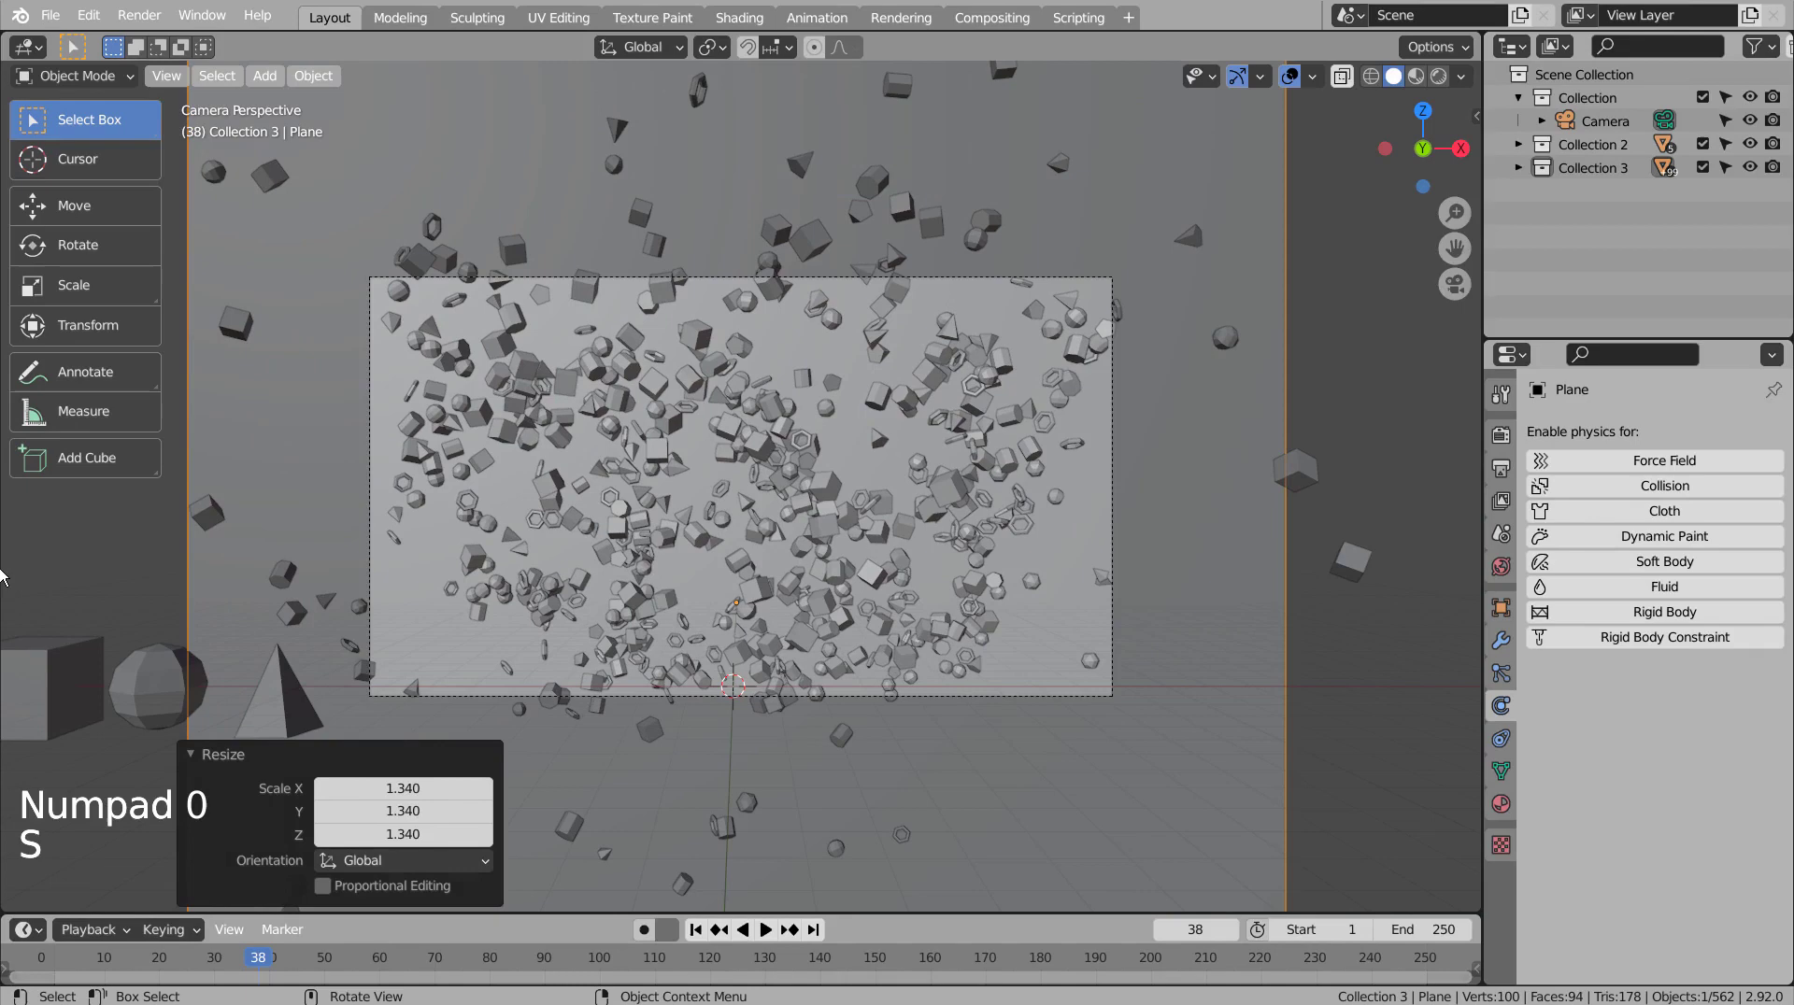
Give the plane a new material with Metallic 0.950 and Roughness 0.037.
{"action": "left_click", "coordinate": [1501, 803]}
{"action": "left_click", "coordinate": [1630, 510]}
{"action": "left_click", "coordinate": [1660, 708]}
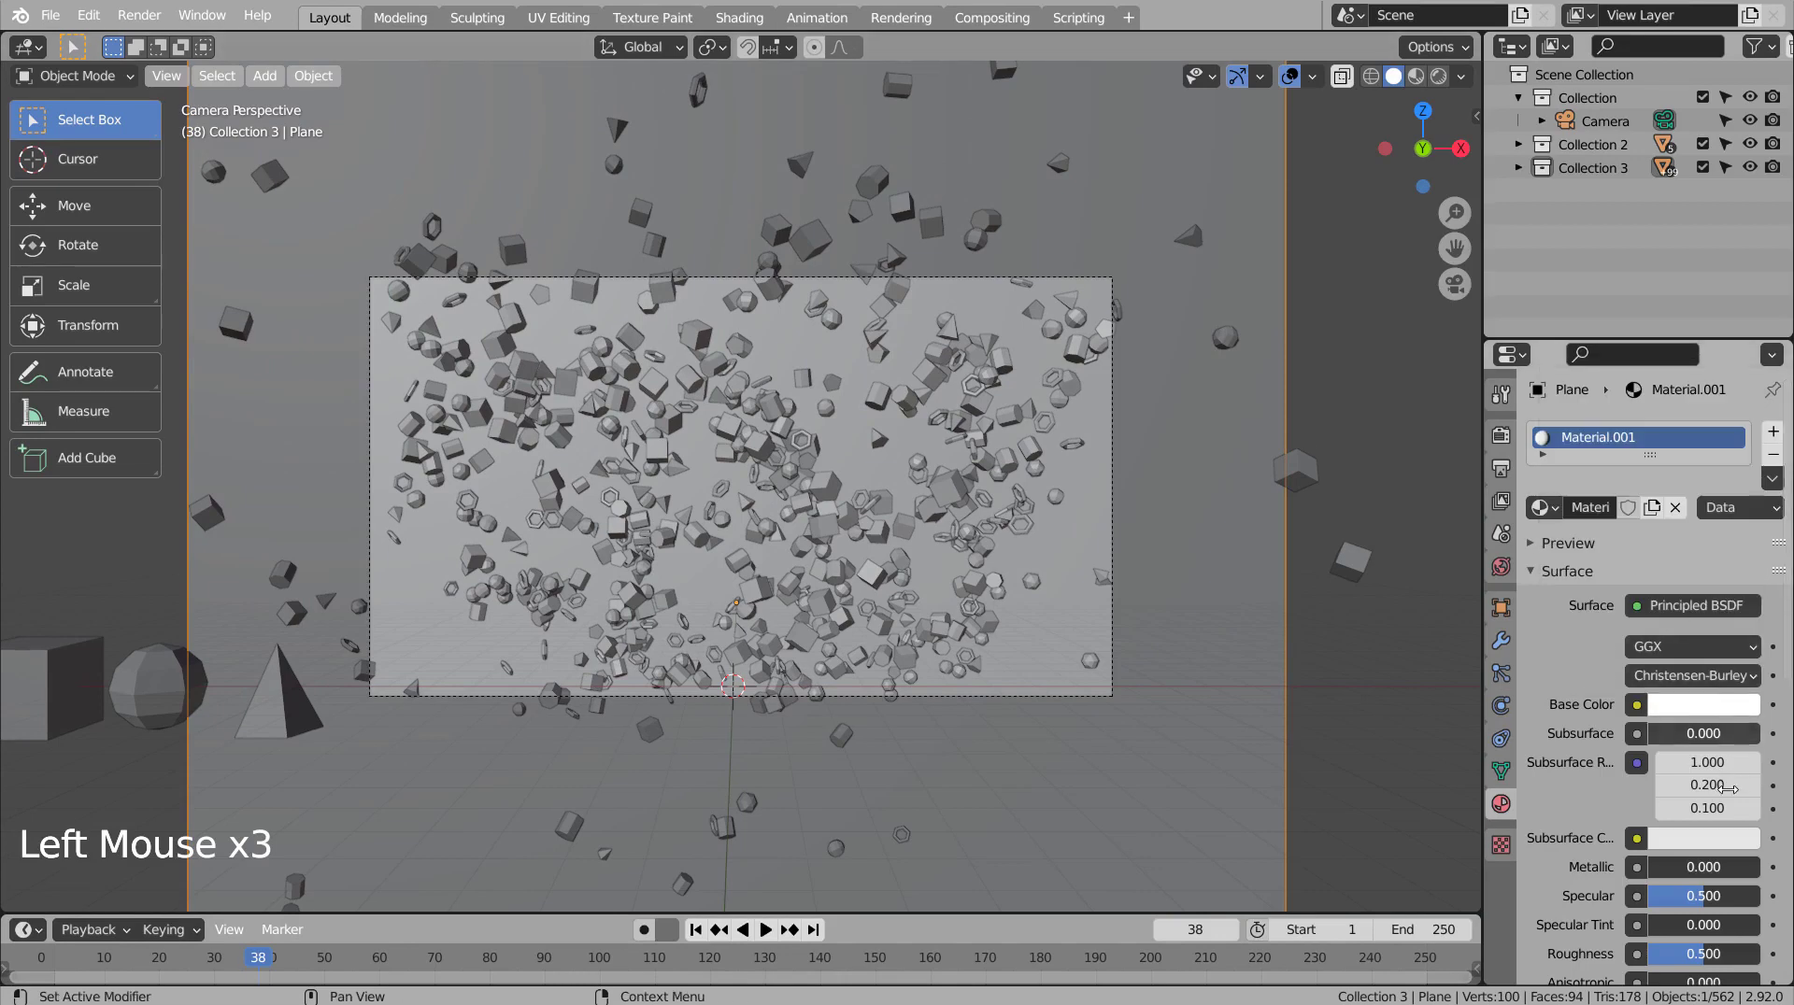
{"action": "left_click_drag", "start_coordinate": [1682, 867], "coordinate": [1747, 867]}
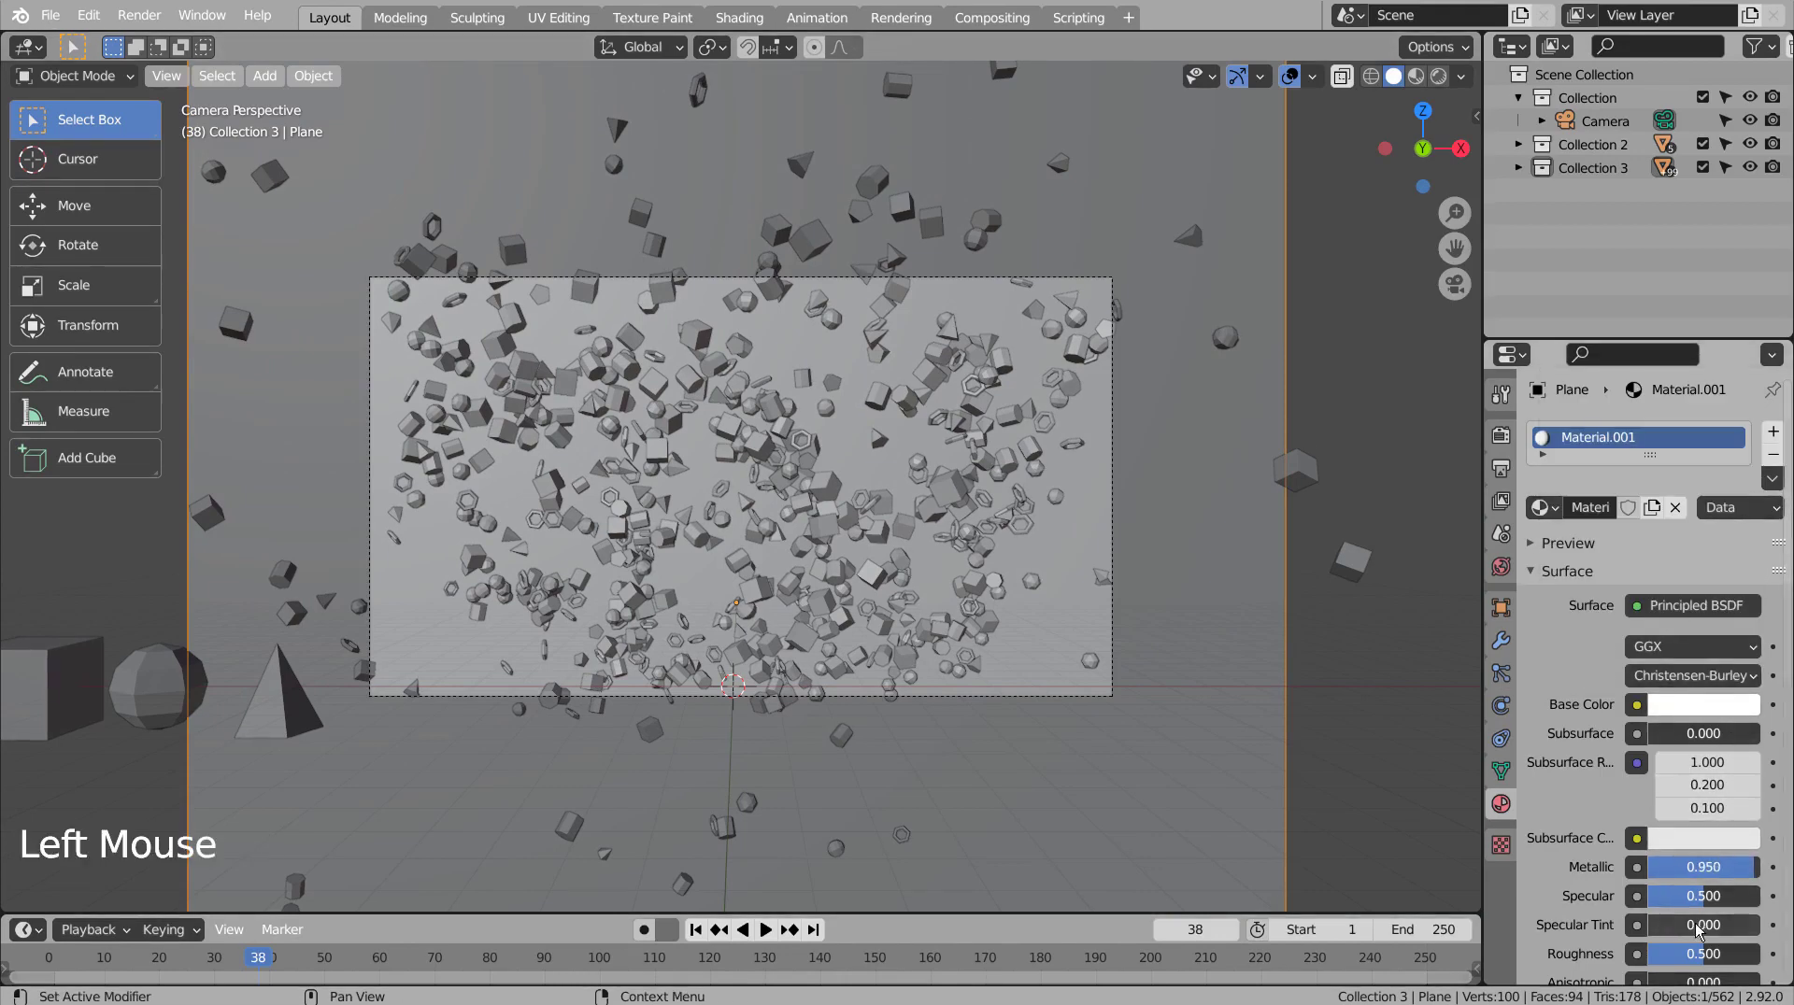
{"action": "left_click_drag", "start_coordinate": [1703, 954], "coordinate": [1652, 954]}
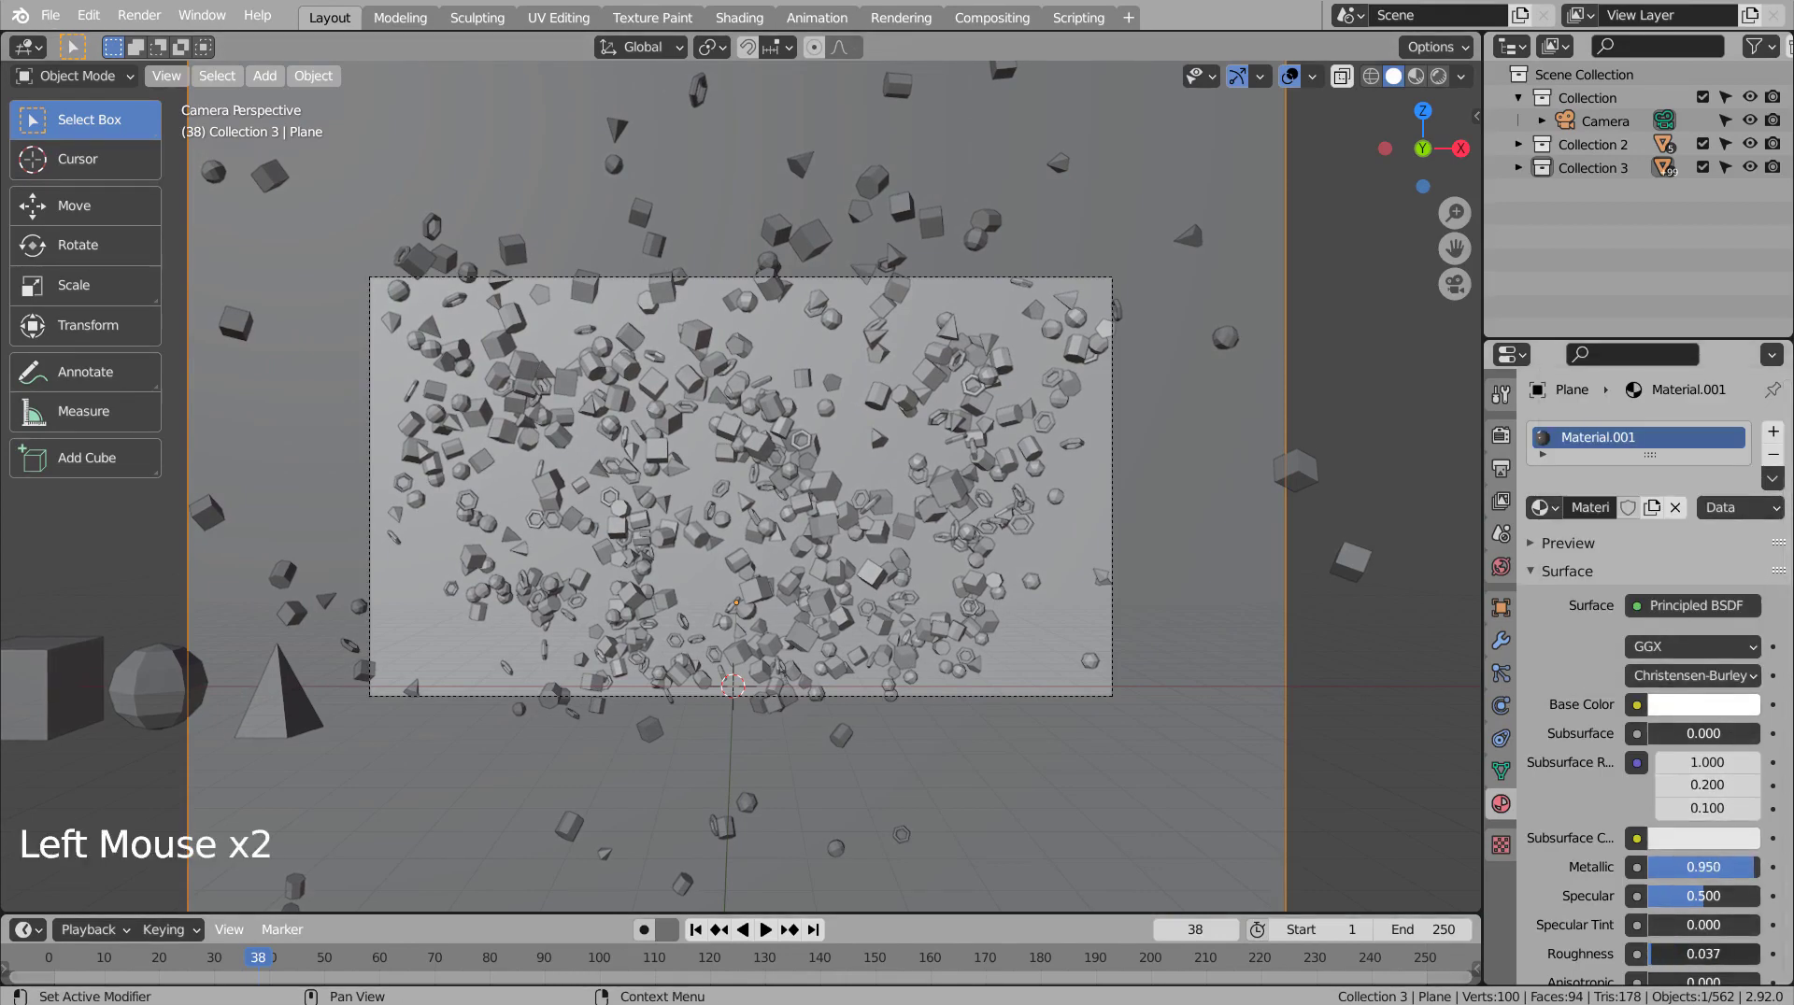
Switch the viewport to Rendered shading.
{"action": "left_click", "coordinate": [1416, 76]}
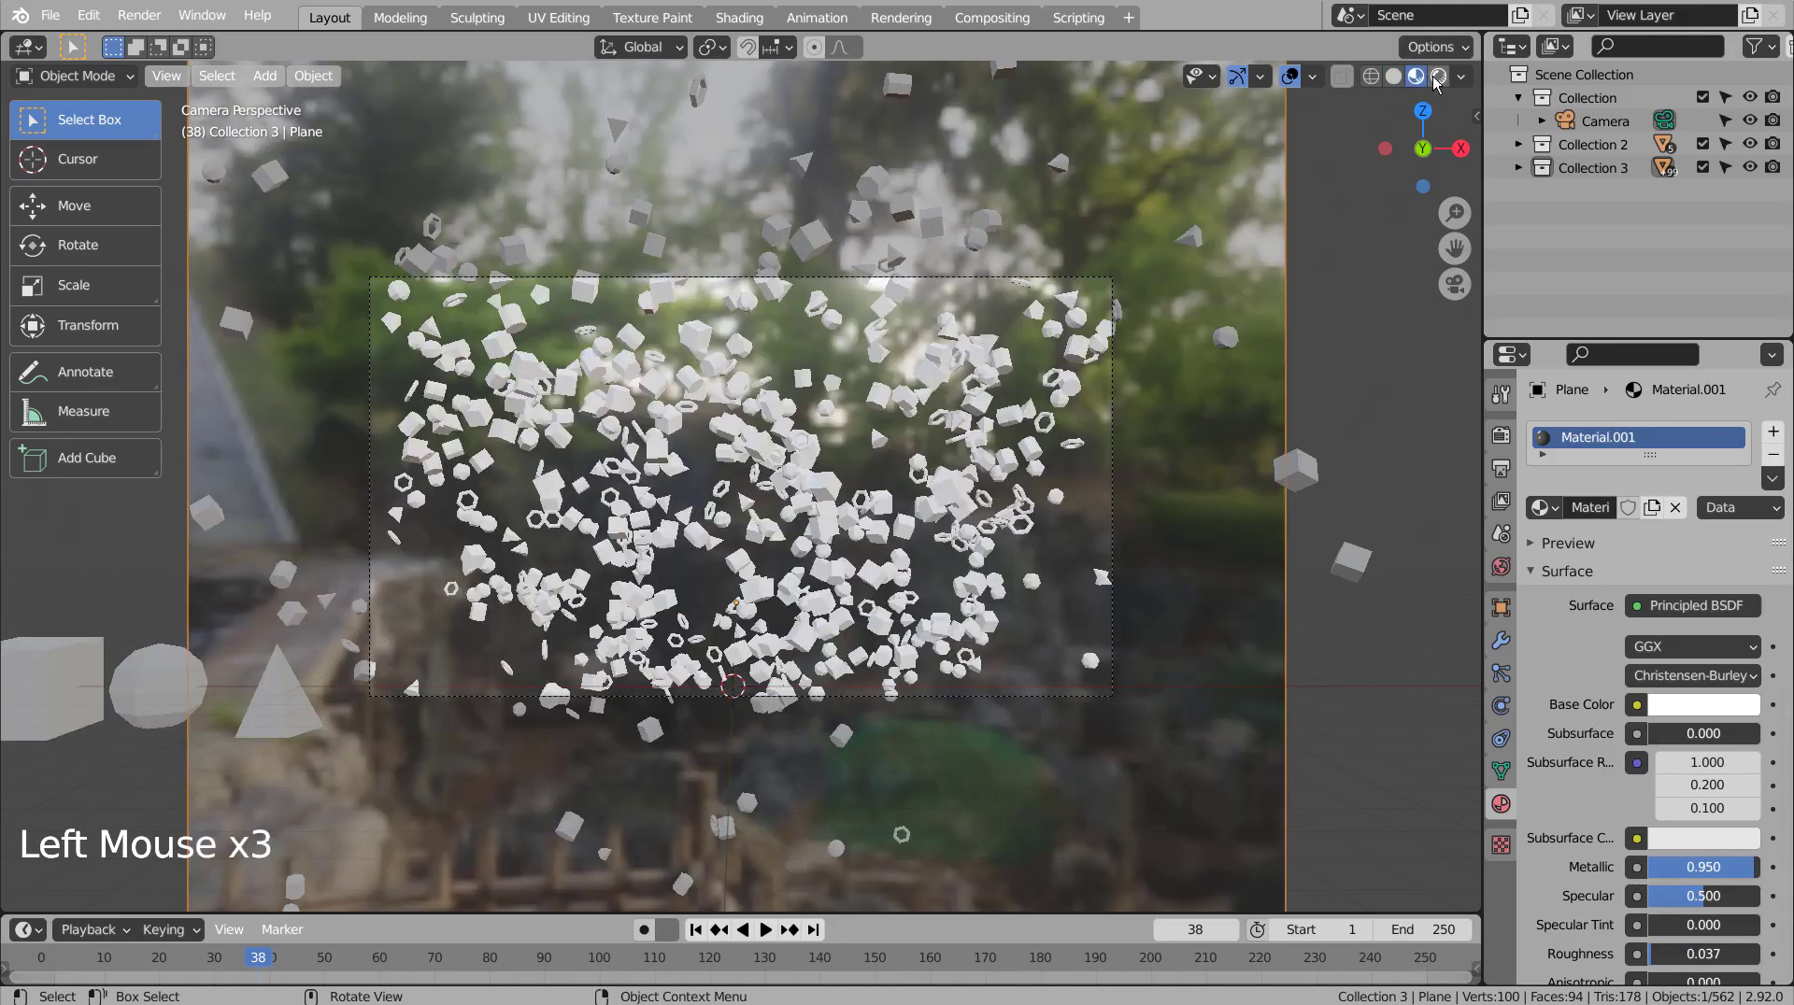
{"action": "left_click", "coordinate": [1439, 76]}
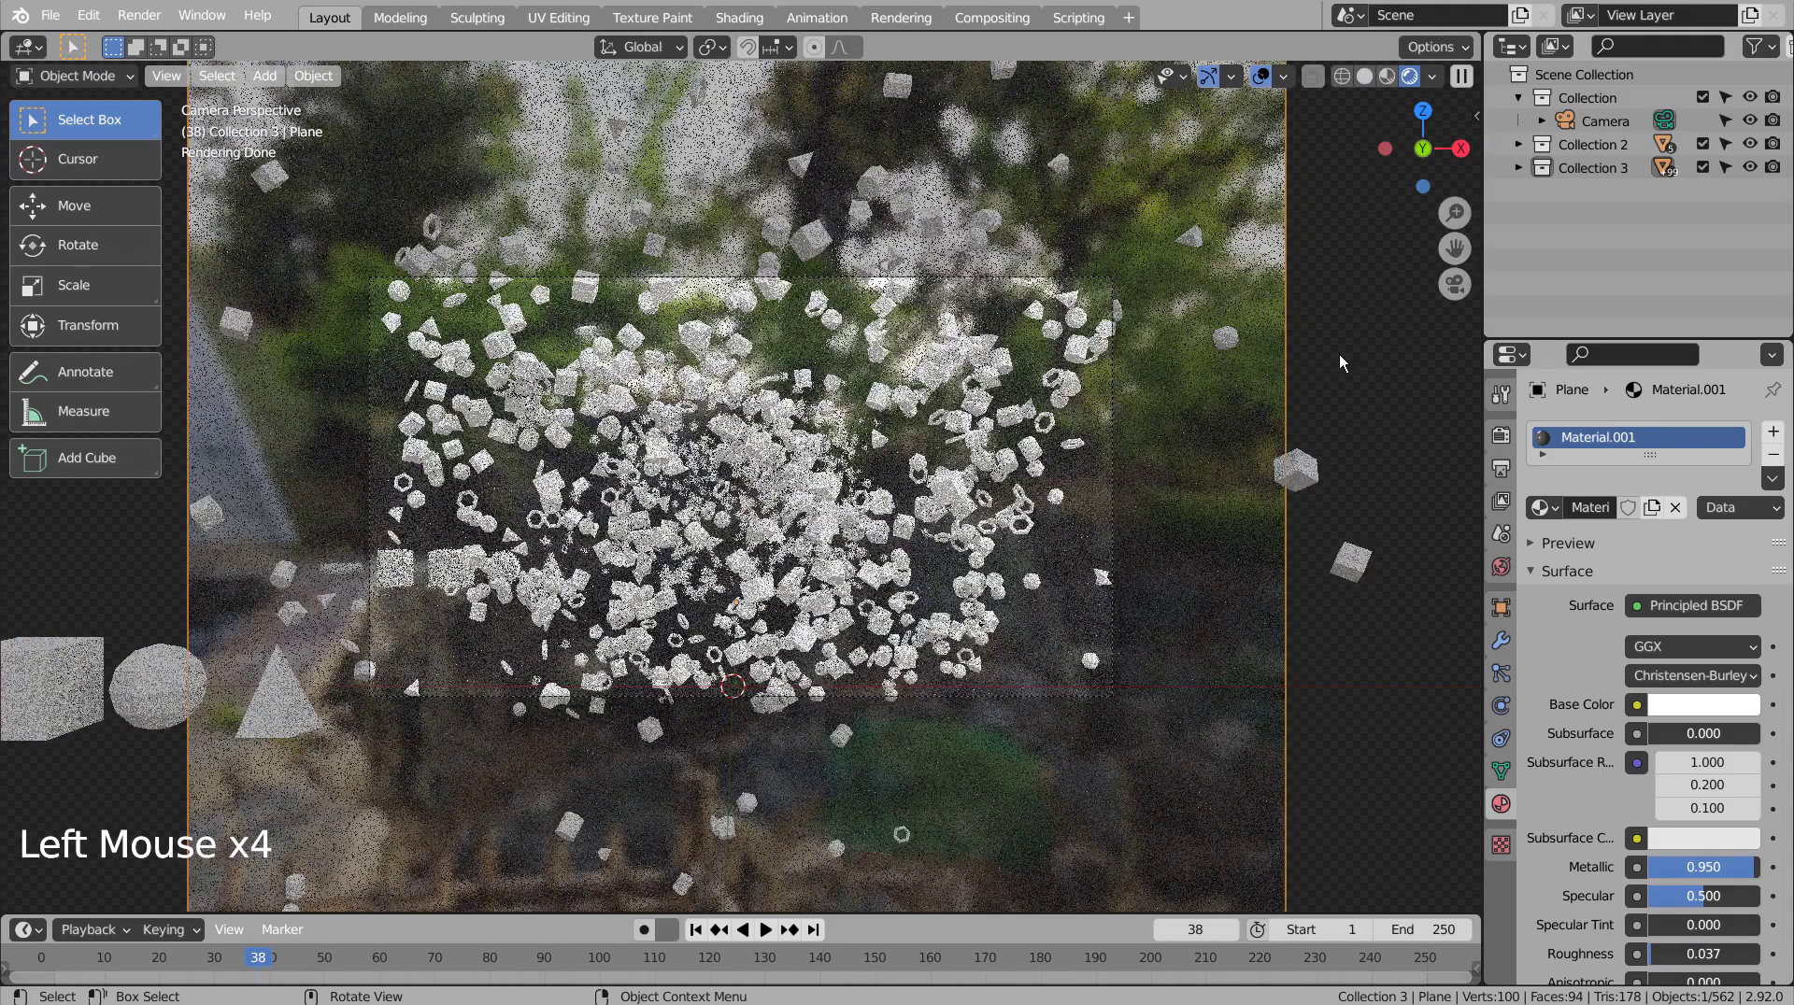
{"action": "left_click", "coordinate": [1232, 605]}
Replace the world's forest image with a Nishita Sky Texture.
{"action": "left_click", "coordinate": [1501, 567]}
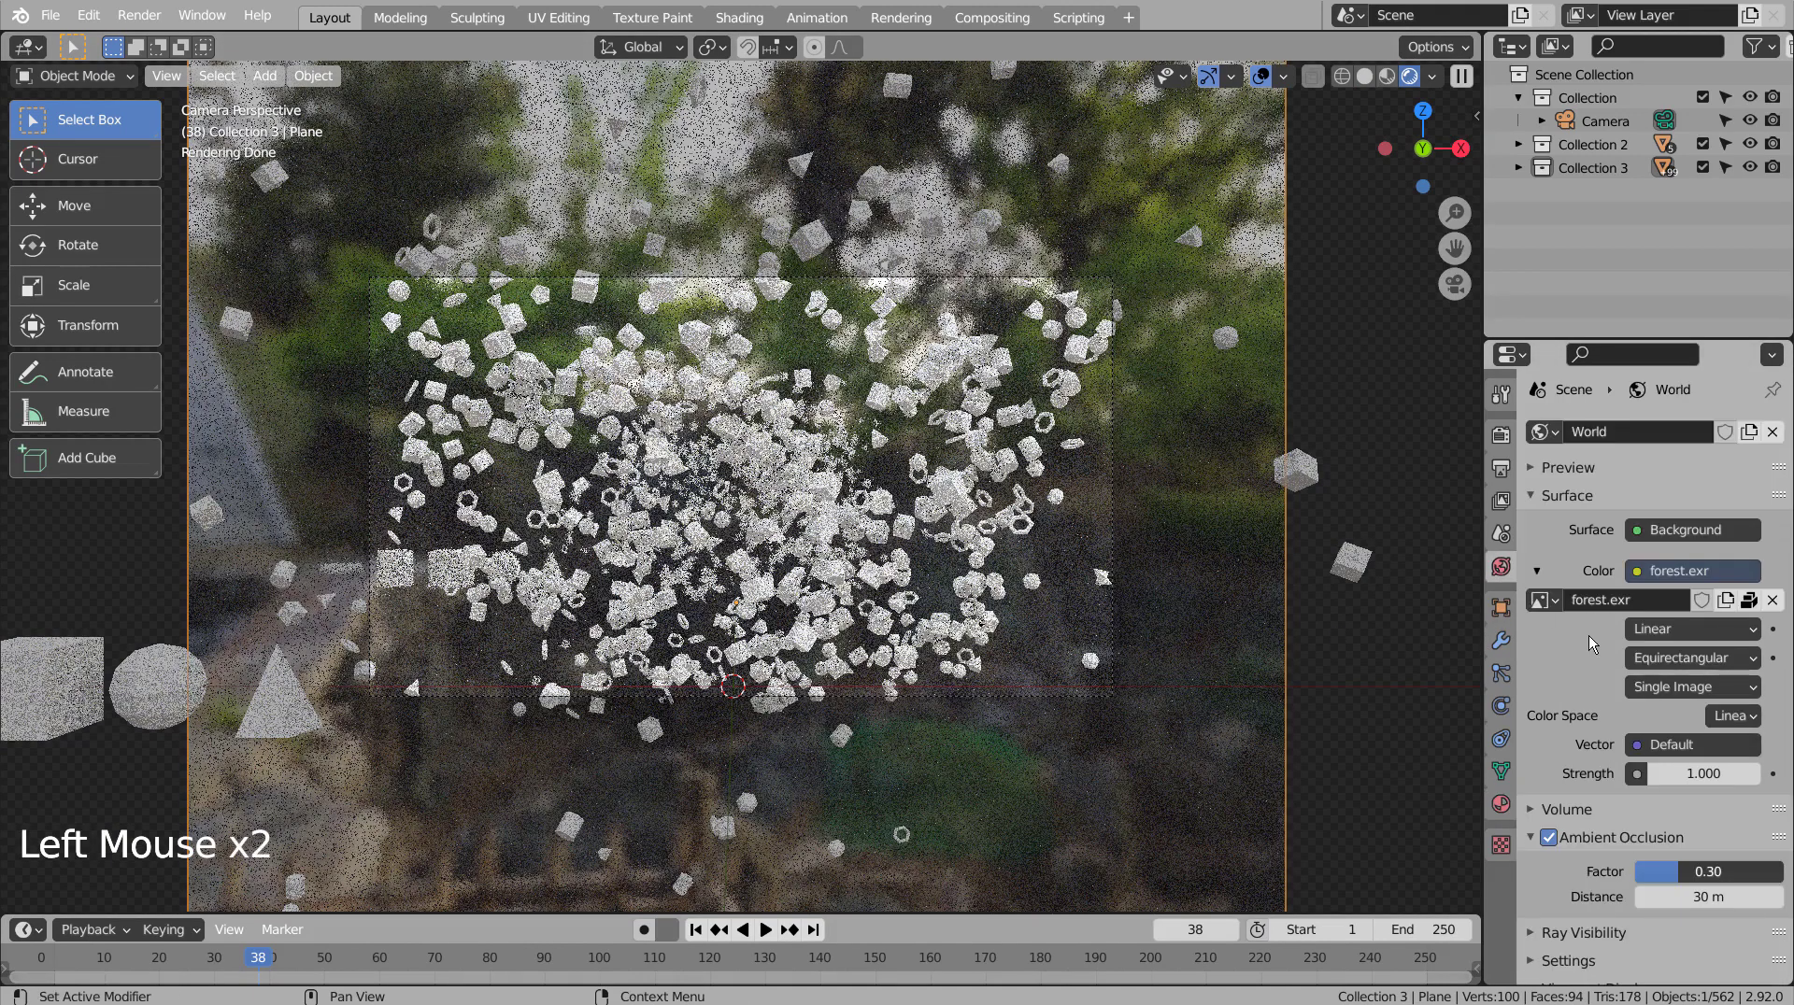
{"action": "left_click", "coordinate": [1637, 569]}
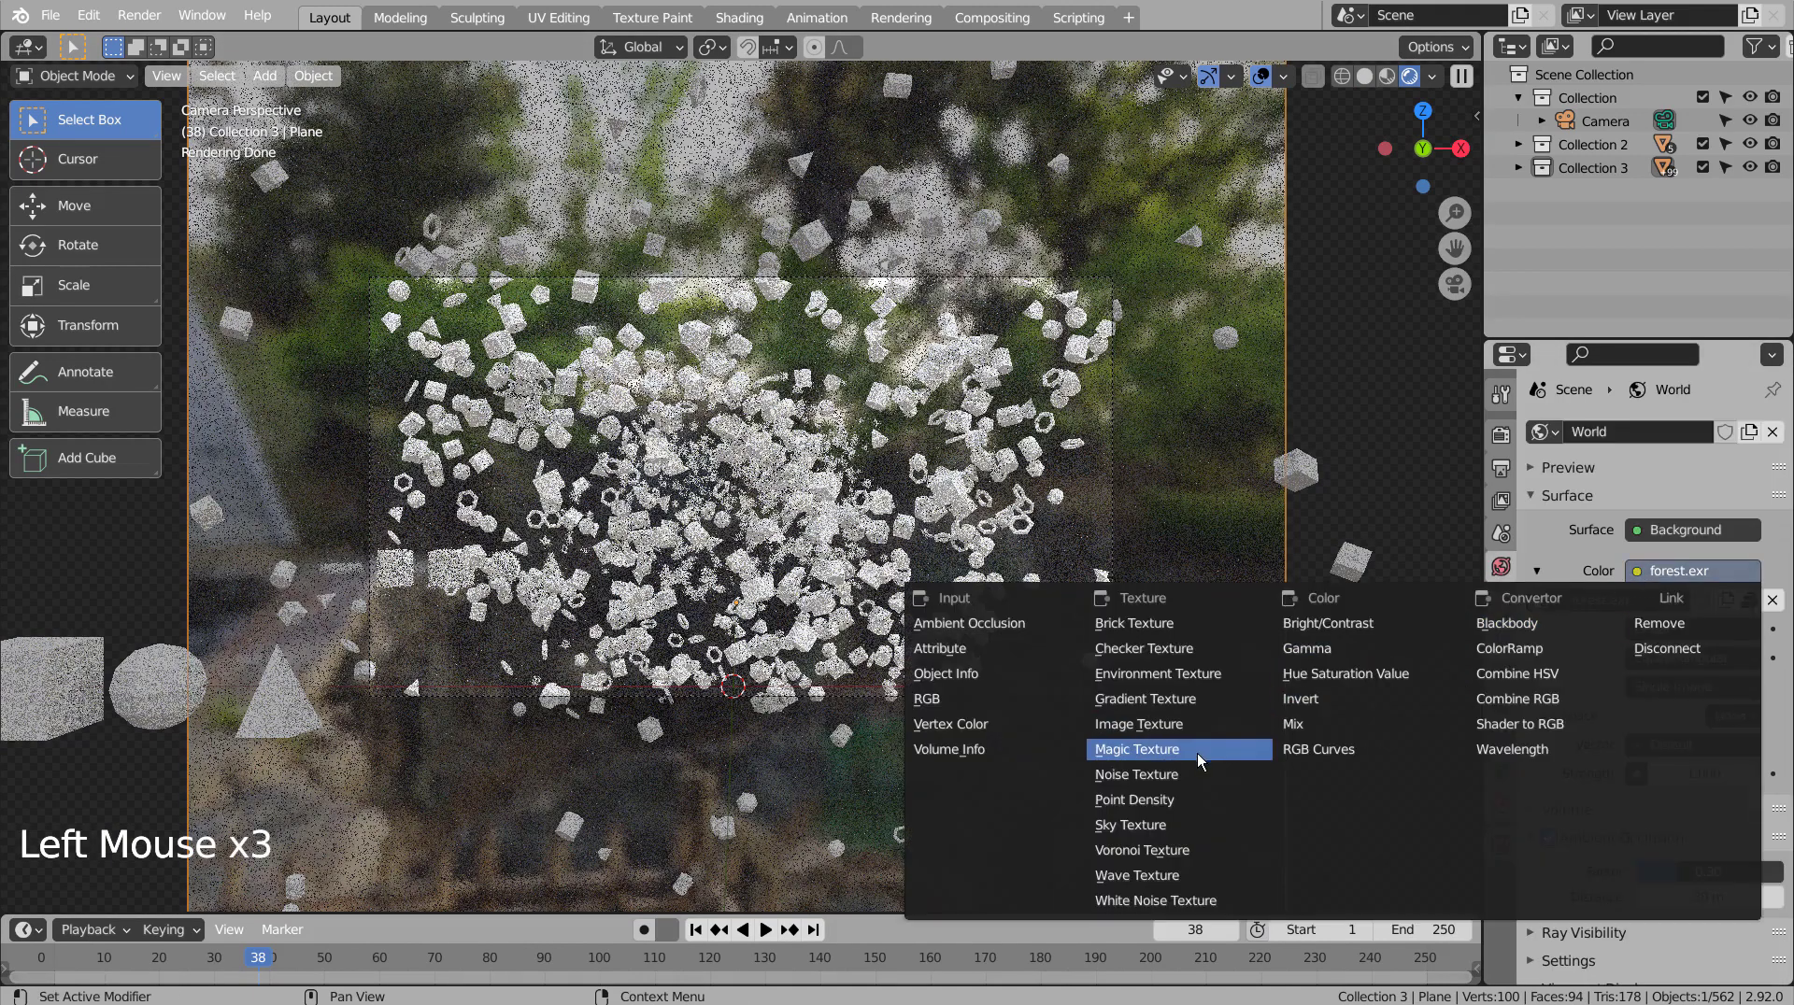
{"action": "left_click", "coordinate": [1183, 823]}
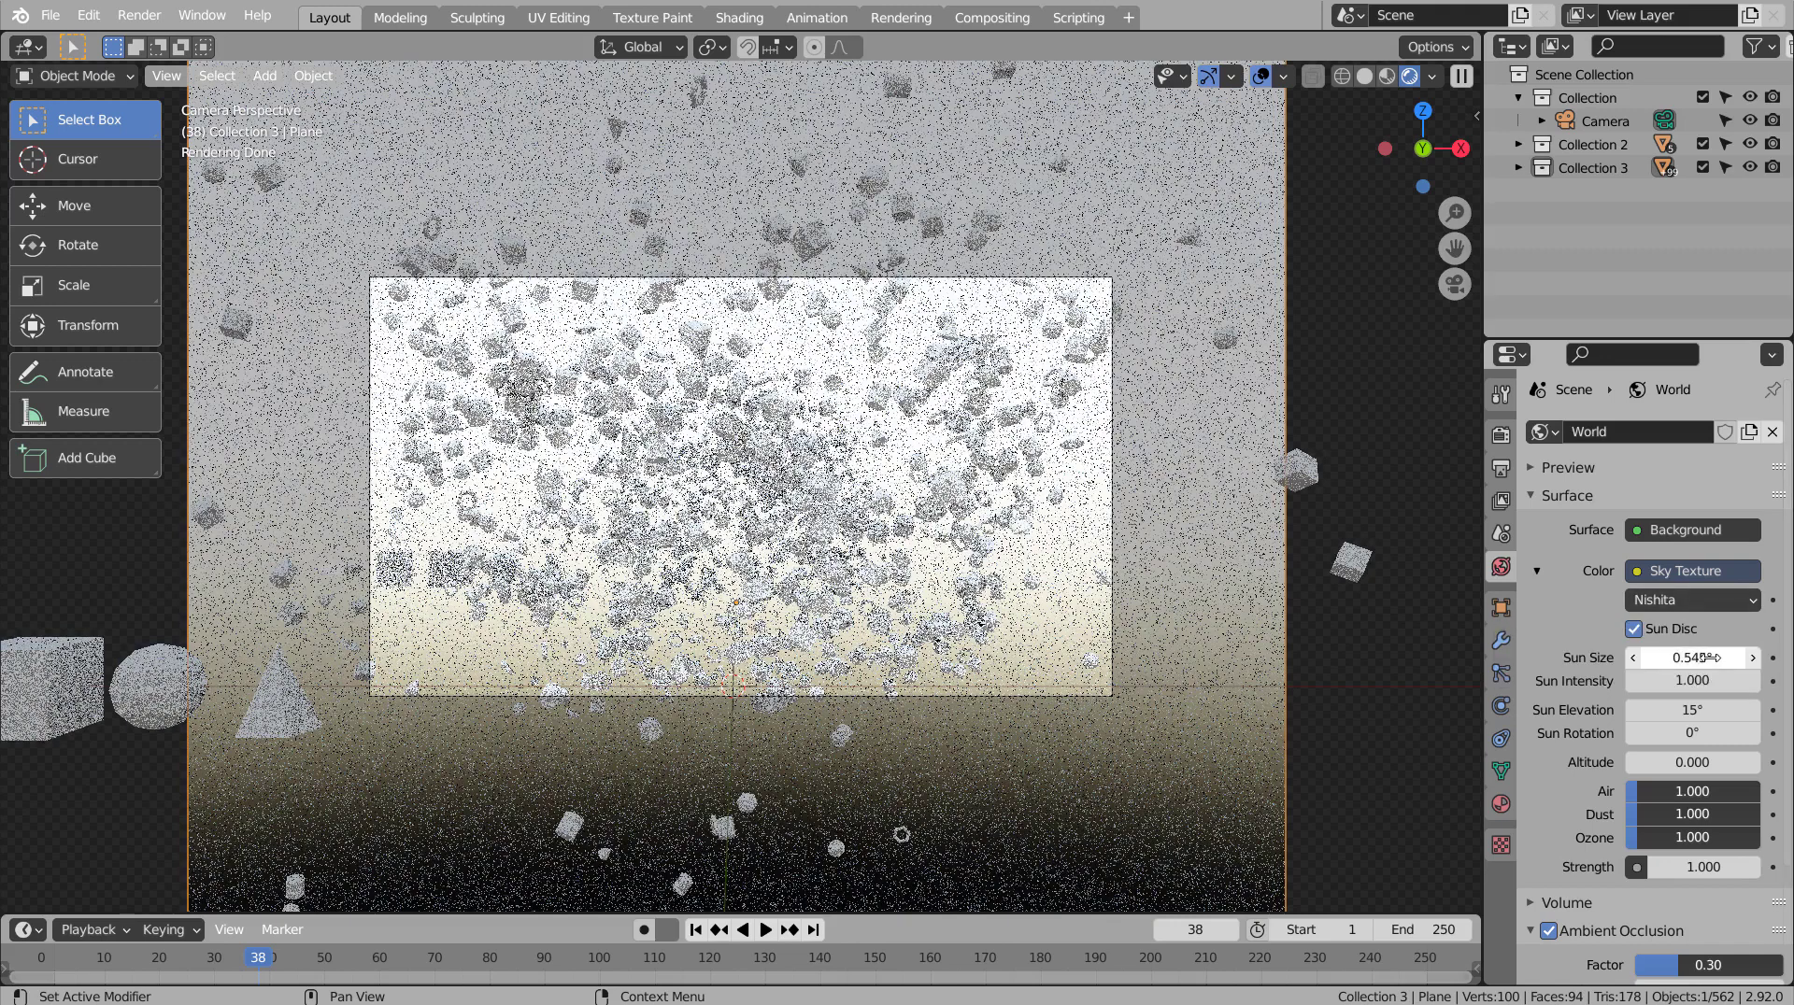
Set Sun Rotation to 90°, Sun Elevation to 55° and sky Altitude to 35.
{"action": "left_click", "coordinate": [1690, 730]}
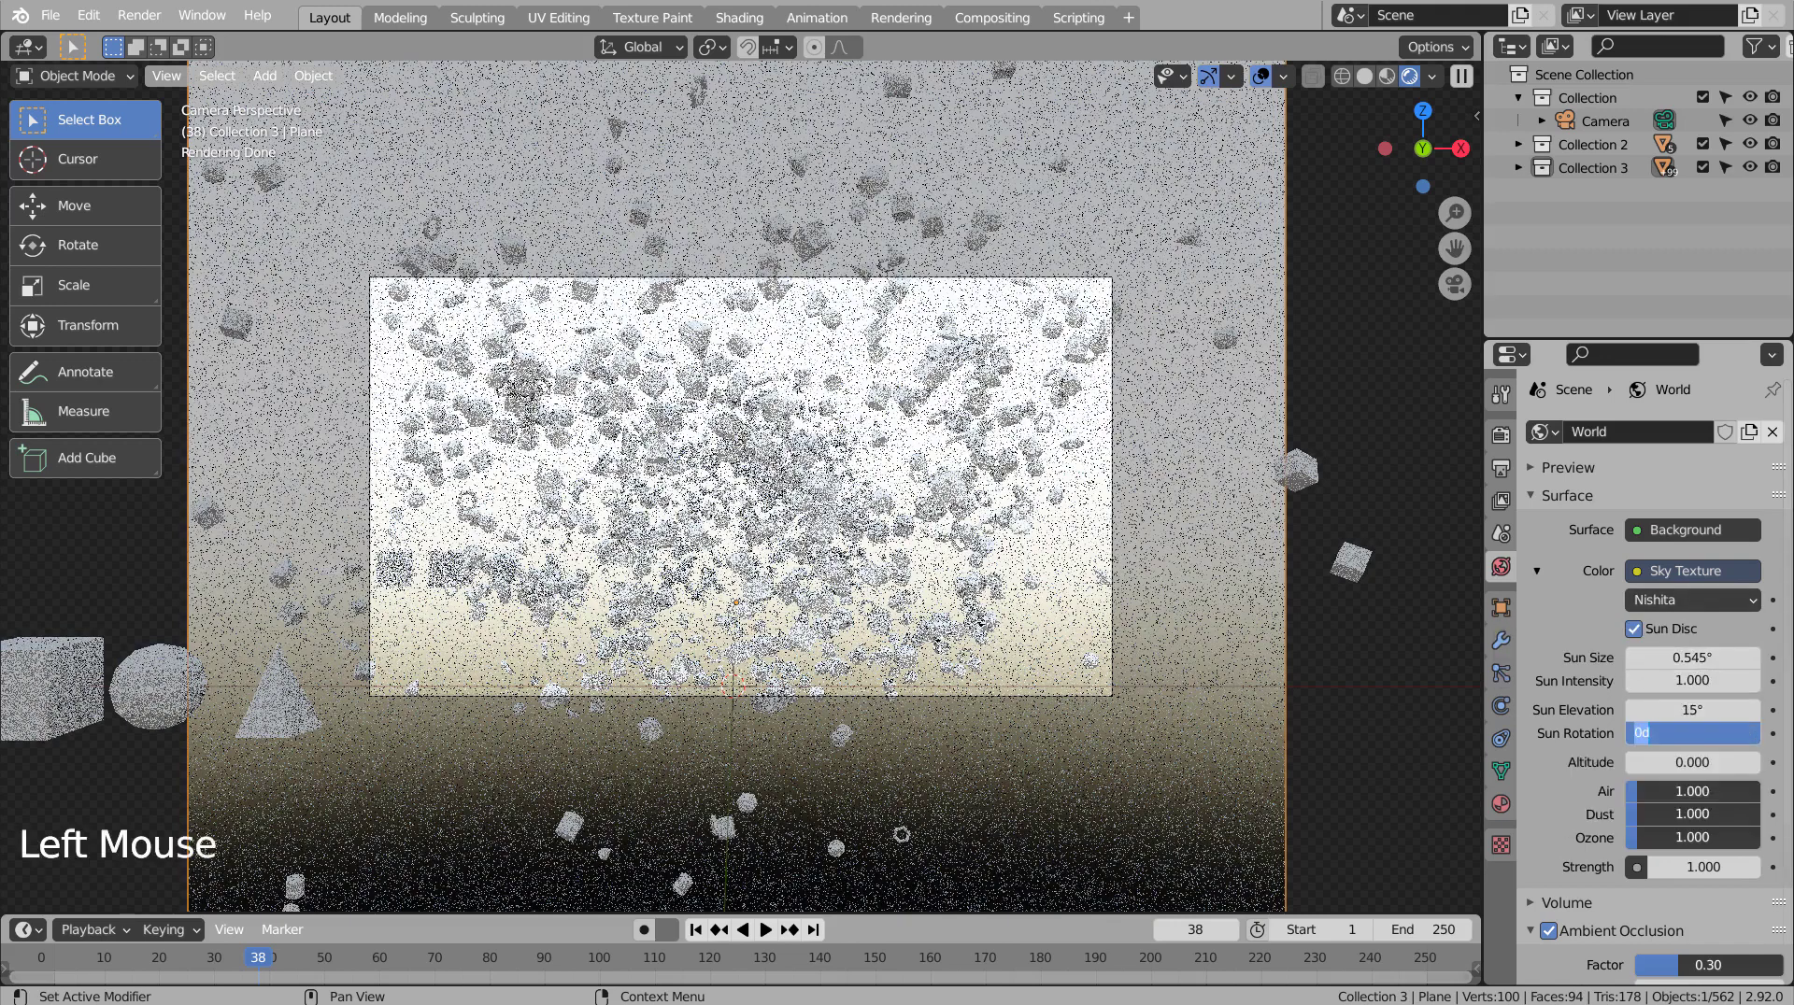
{"action": "type", "text": "90"}
{"action": "key", "text": "Return"}
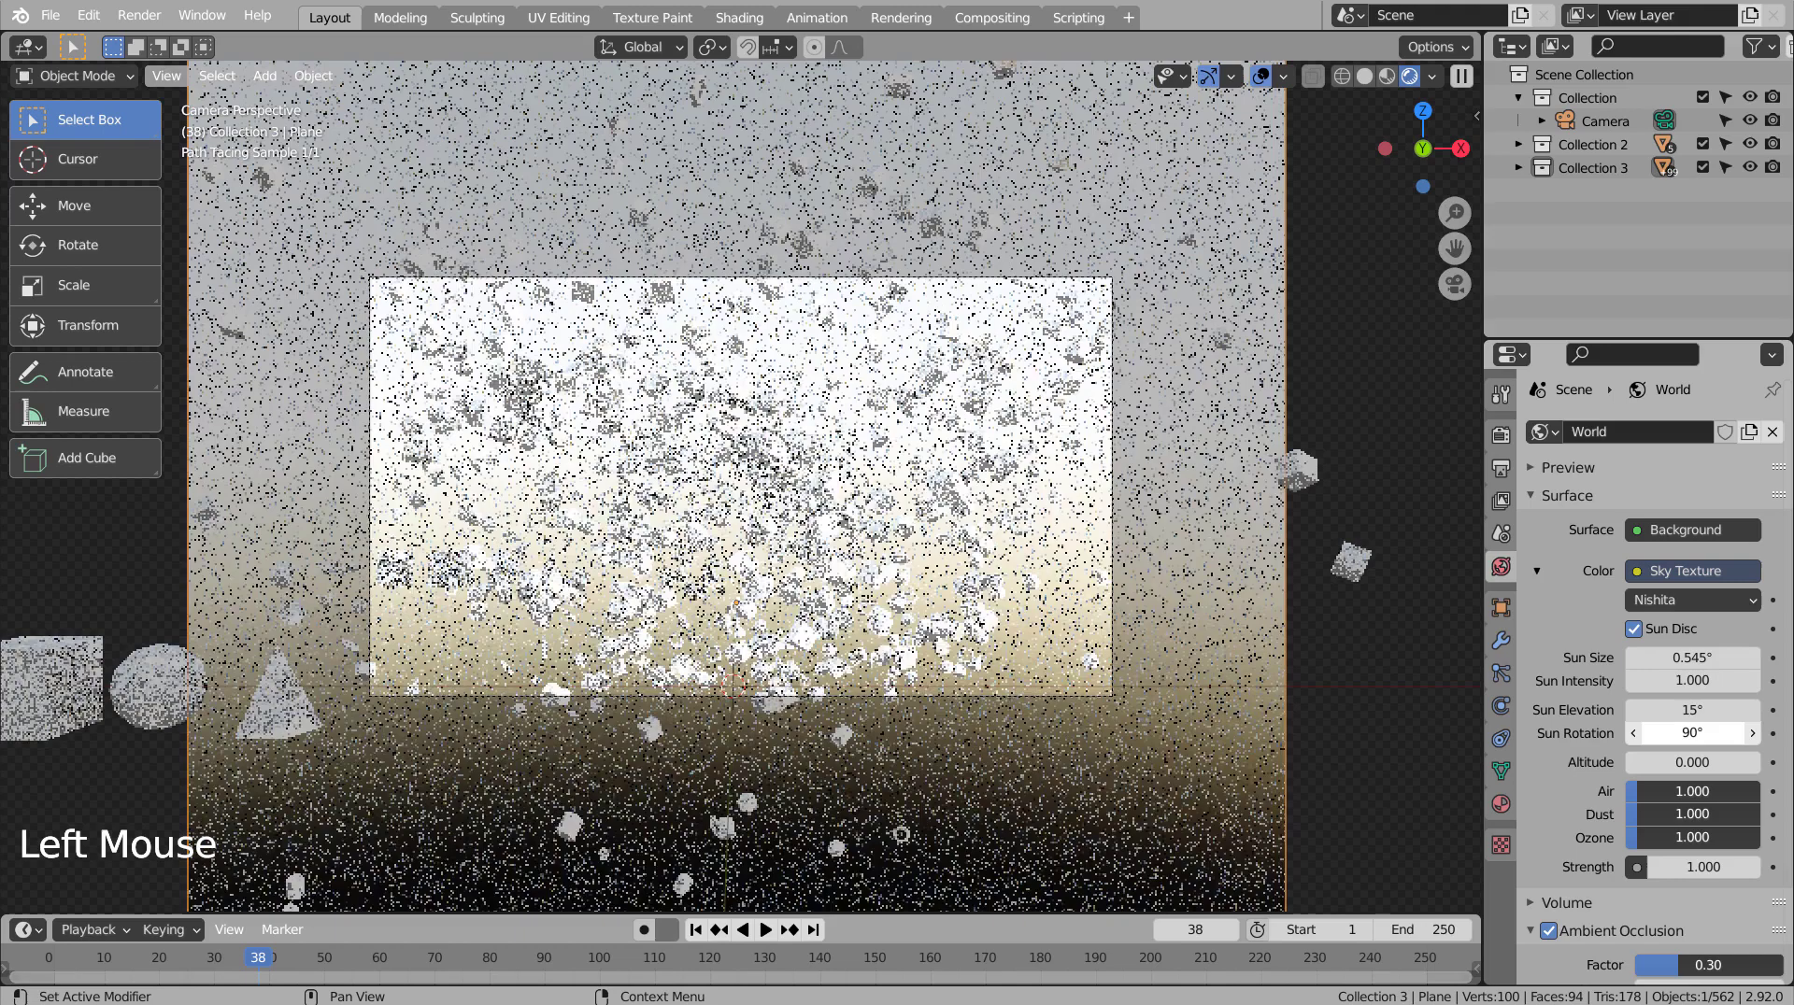
{"action": "left_click", "coordinate": [1691, 710]}
{"action": "type", "text": "35"}
{"action": "key", "text": "Return"}
{"action": "left_click", "coordinate": [1691, 710]}
{"action": "type", "text": "55"}
{"action": "key", "text": "Return"}
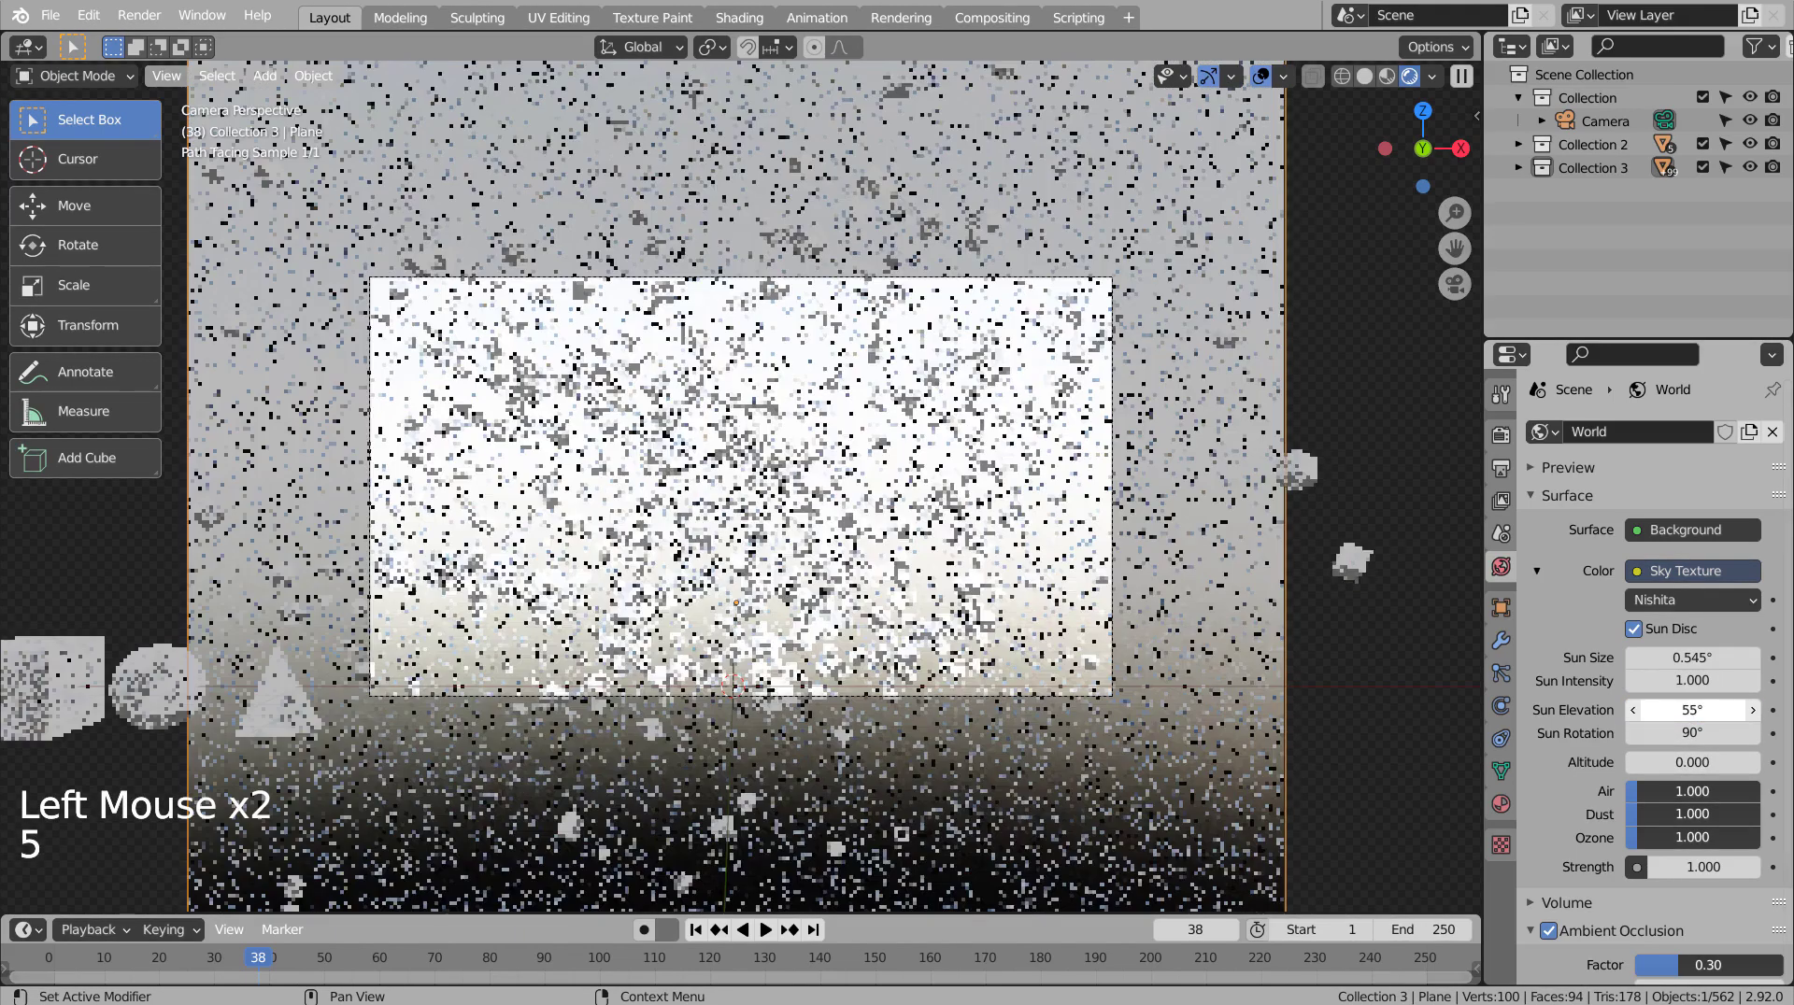
{"action": "left_click", "coordinate": [1691, 762]}
{"action": "type", "text": "35"}
{"action": "key", "text": "Return"}
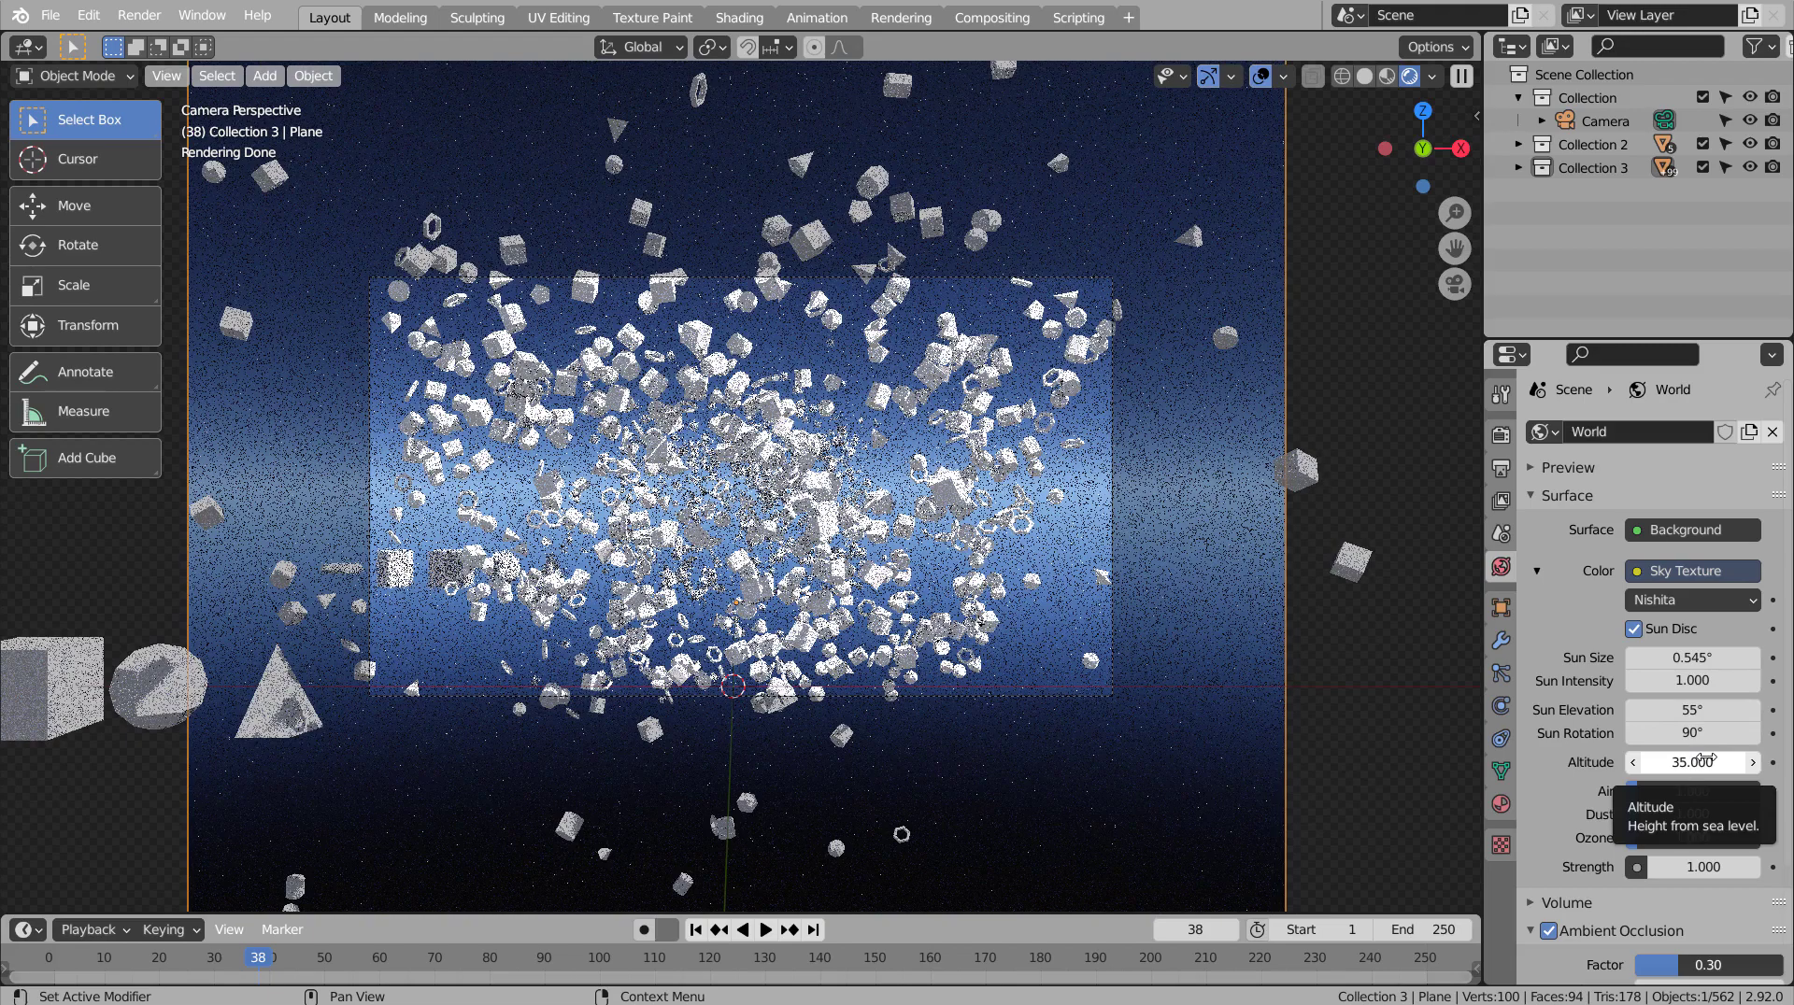
Raise the sky Air density to 5.589 and set Strength to 1.000.
{"action": "left_click_drag", "start_coordinate": [1659, 793], "coordinate": [1660, 850]}
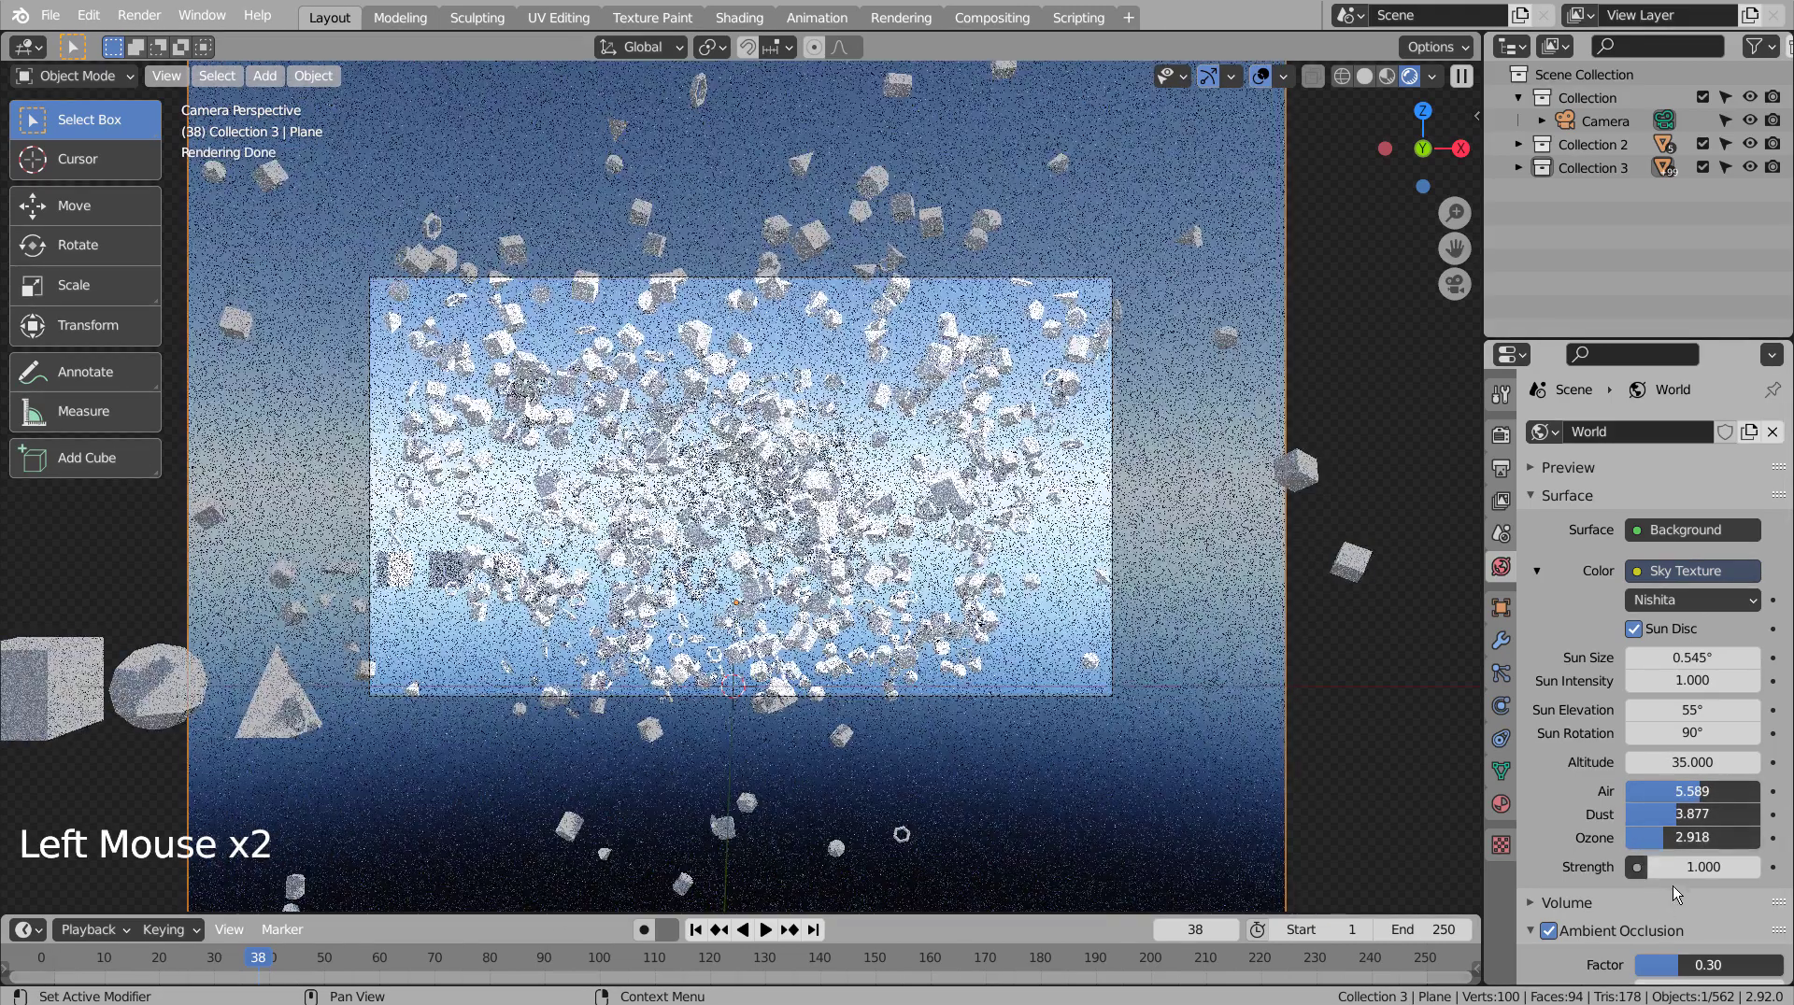
{"action": "left_click", "coordinate": [1682, 868]}
{"action": "type", "text": "1"}
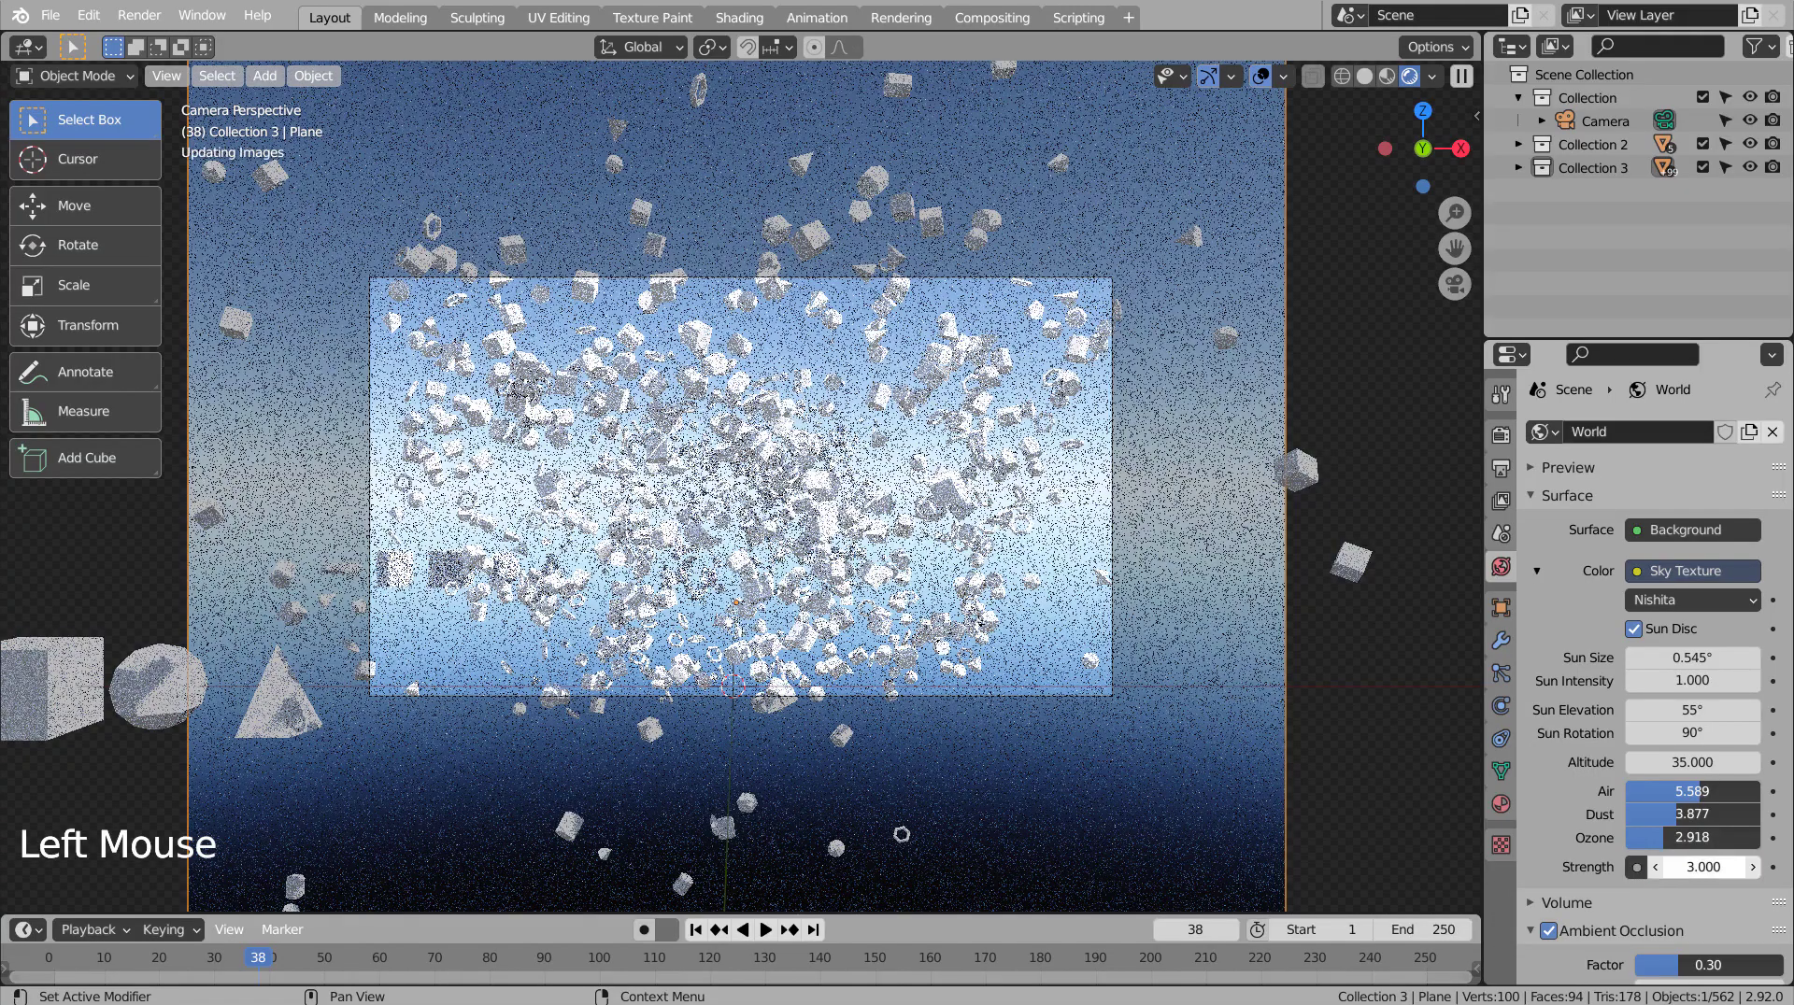
{"action": "key", "text": "Return"}
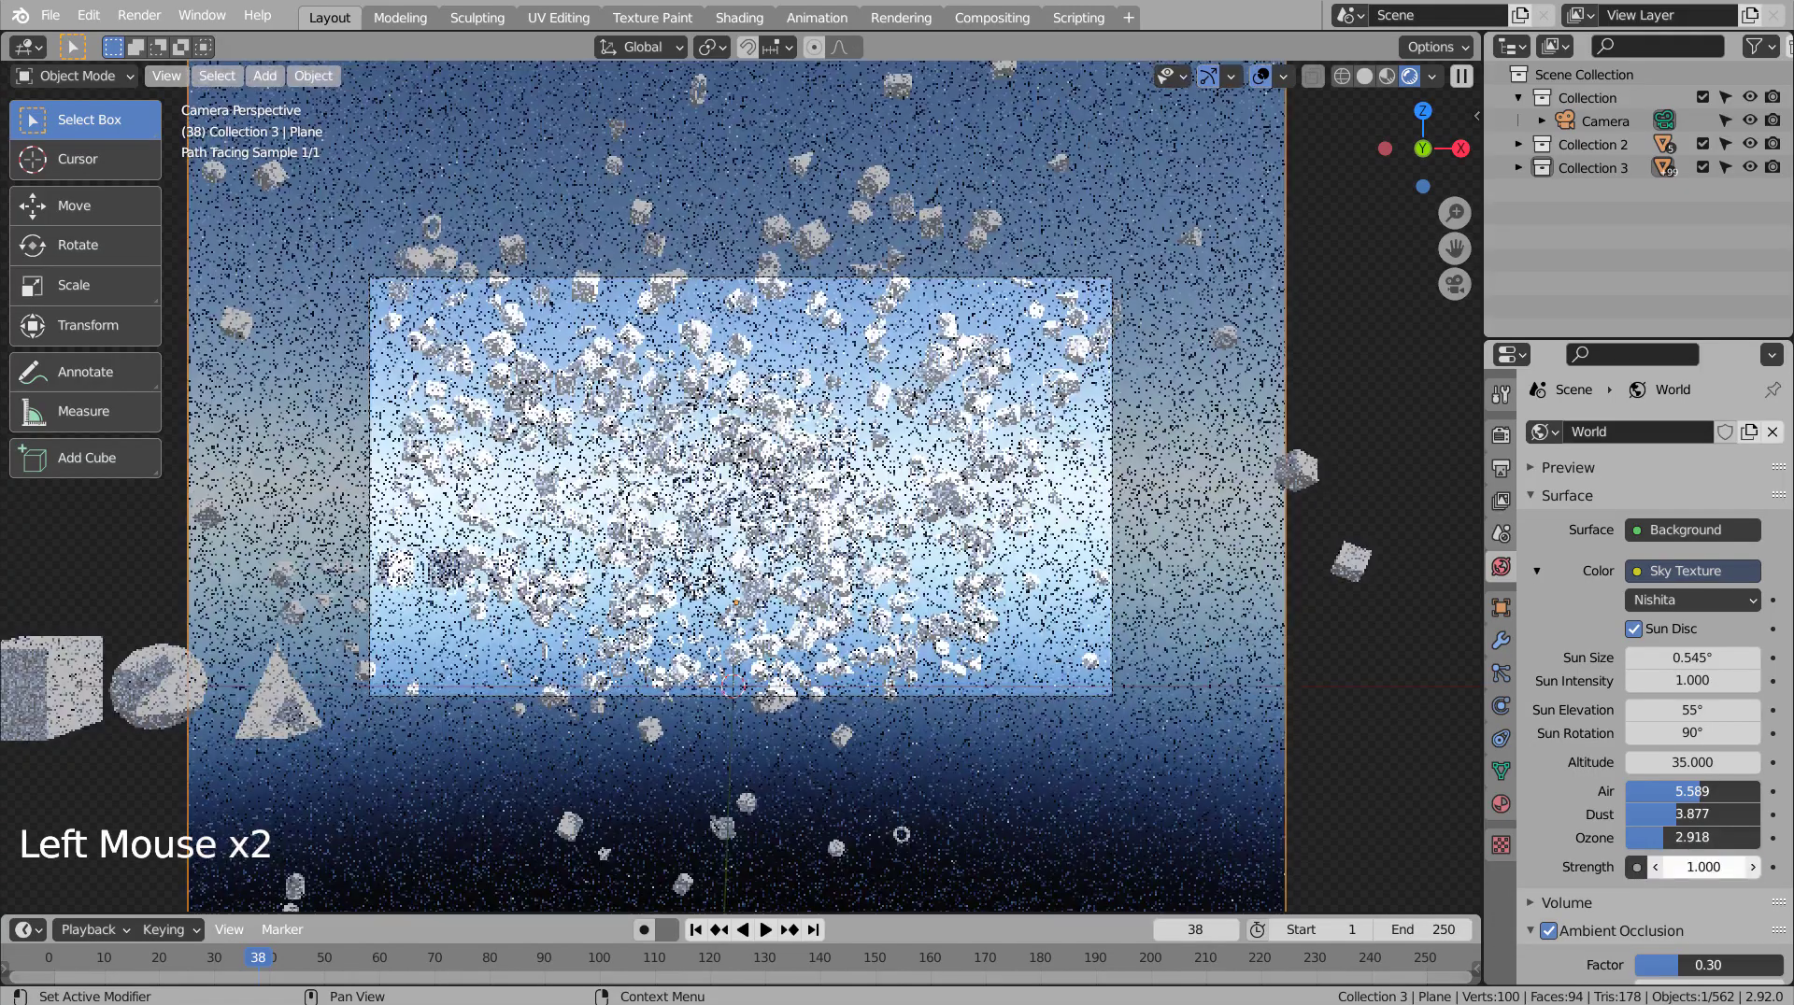
Fly around the scene from the camera to inspect the Nishita-lit rendered preview.
{"action": "scroll", "coordinate": [846, 596], "scroll_direction": "up", "scroll_amount": 4}
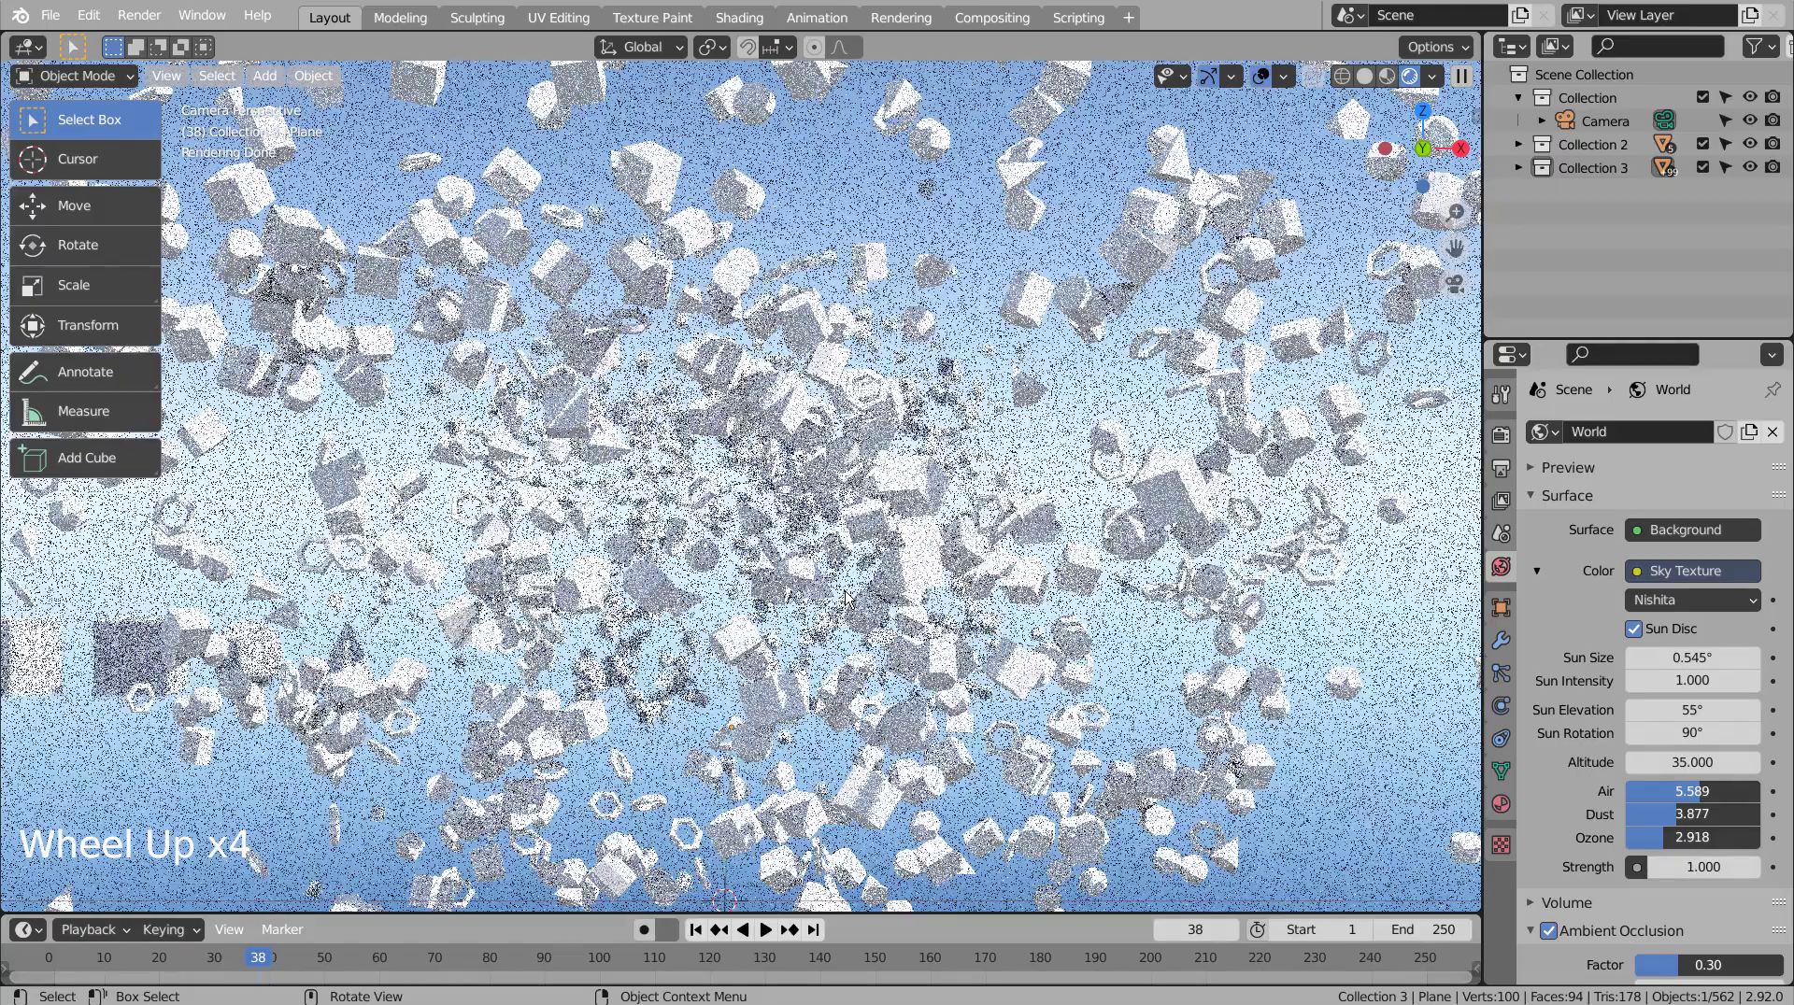
{"action": "scroll", "coordinate": [846, 596], "scroll_direction": "down", "scroll_amount": 5}
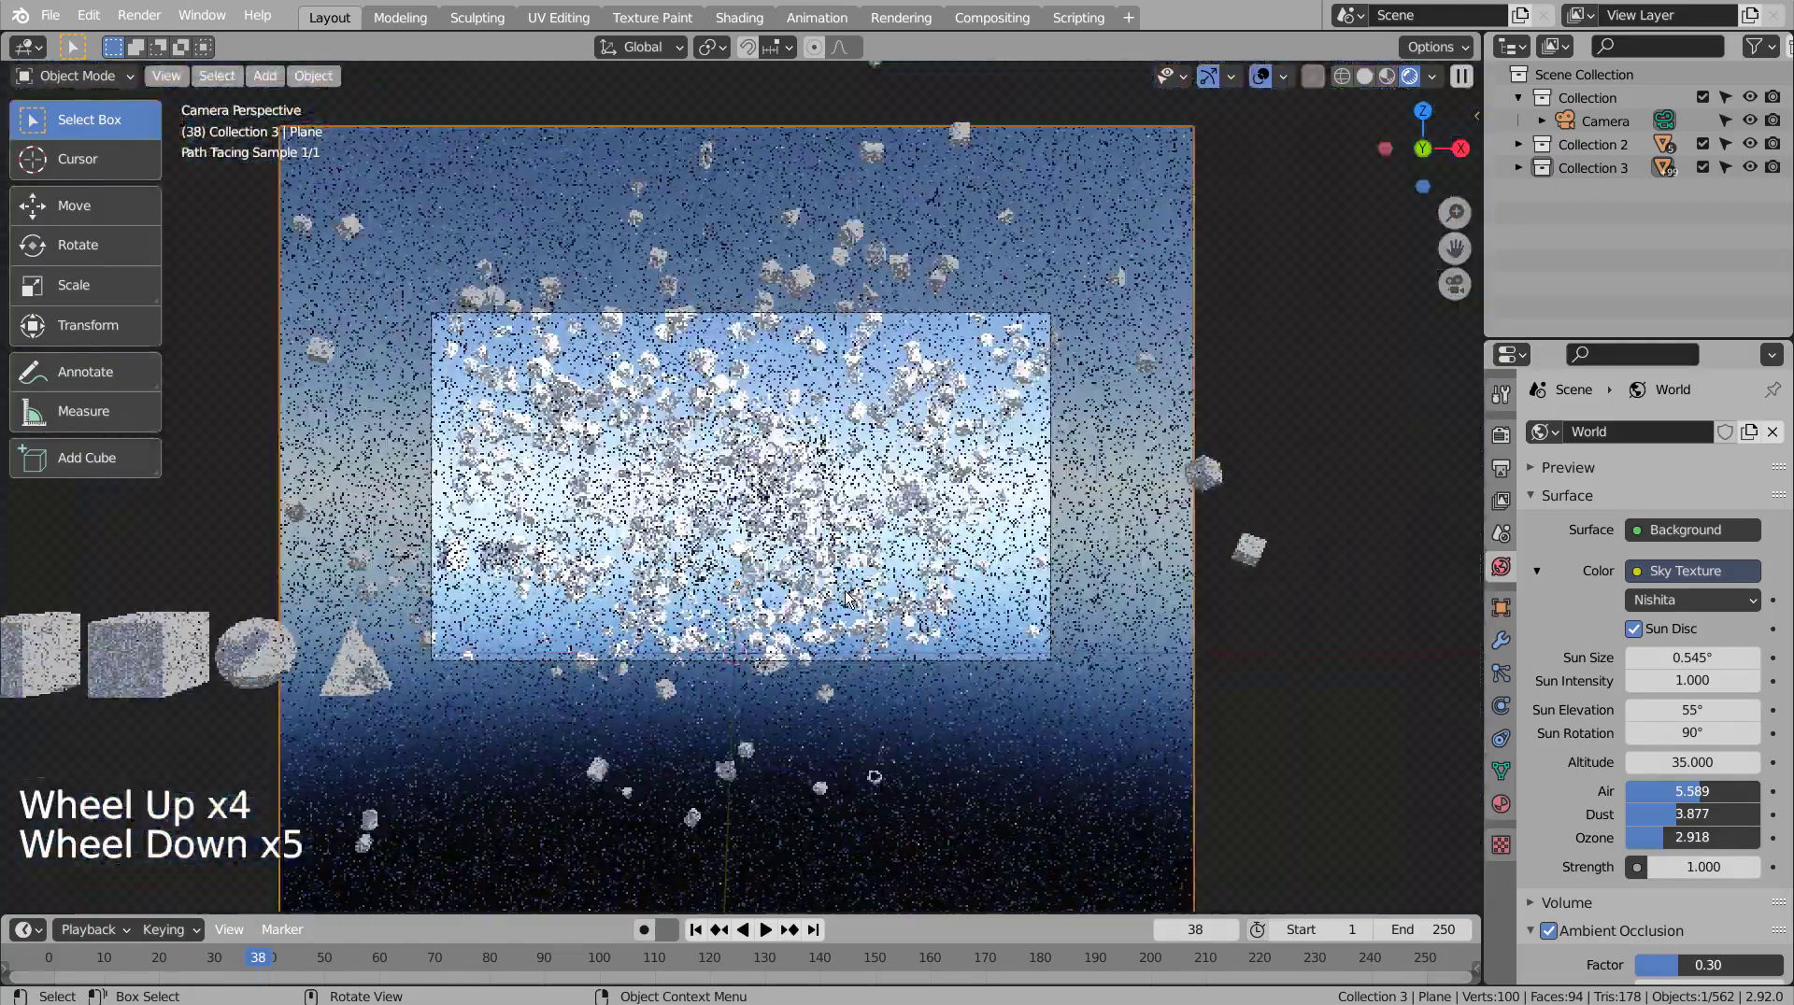
{"action": "key", "text": "shift+grave"}
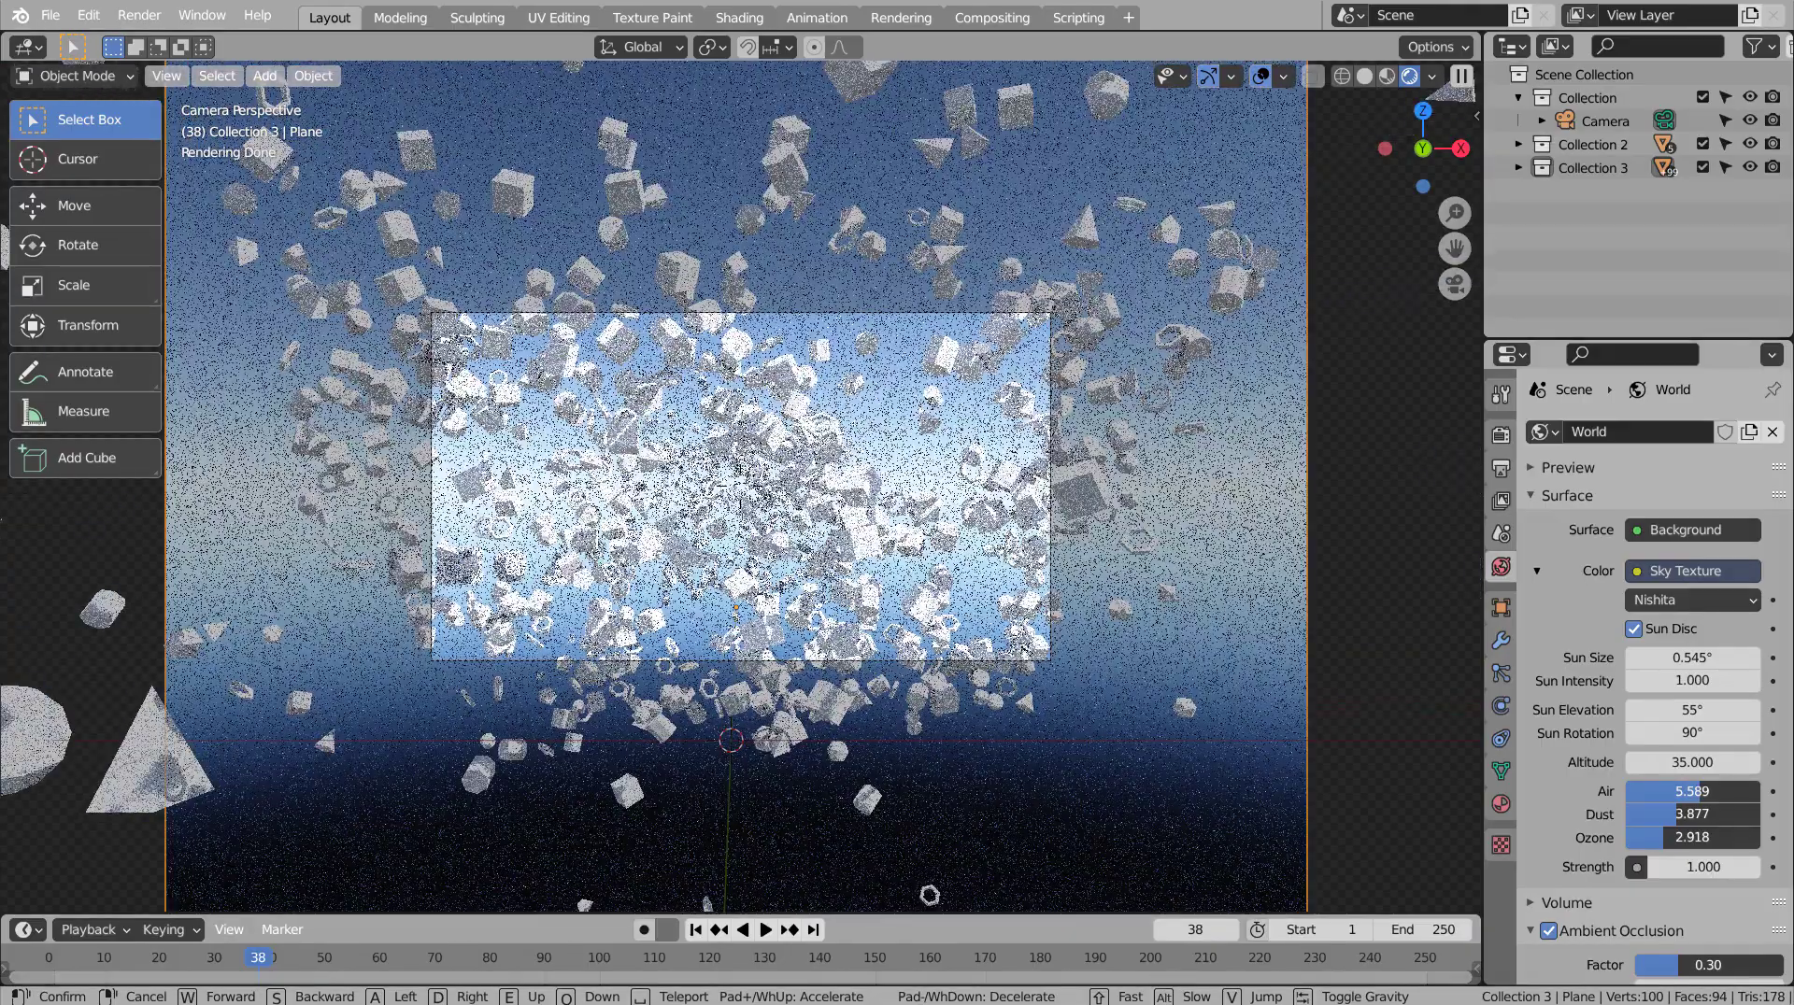
{"action": "left_click", "coordinate": [743, 490]}
{"action": "scroll", "coordinate": [743, 491], "scroll_direction": "up", "scroll_amount": 4}
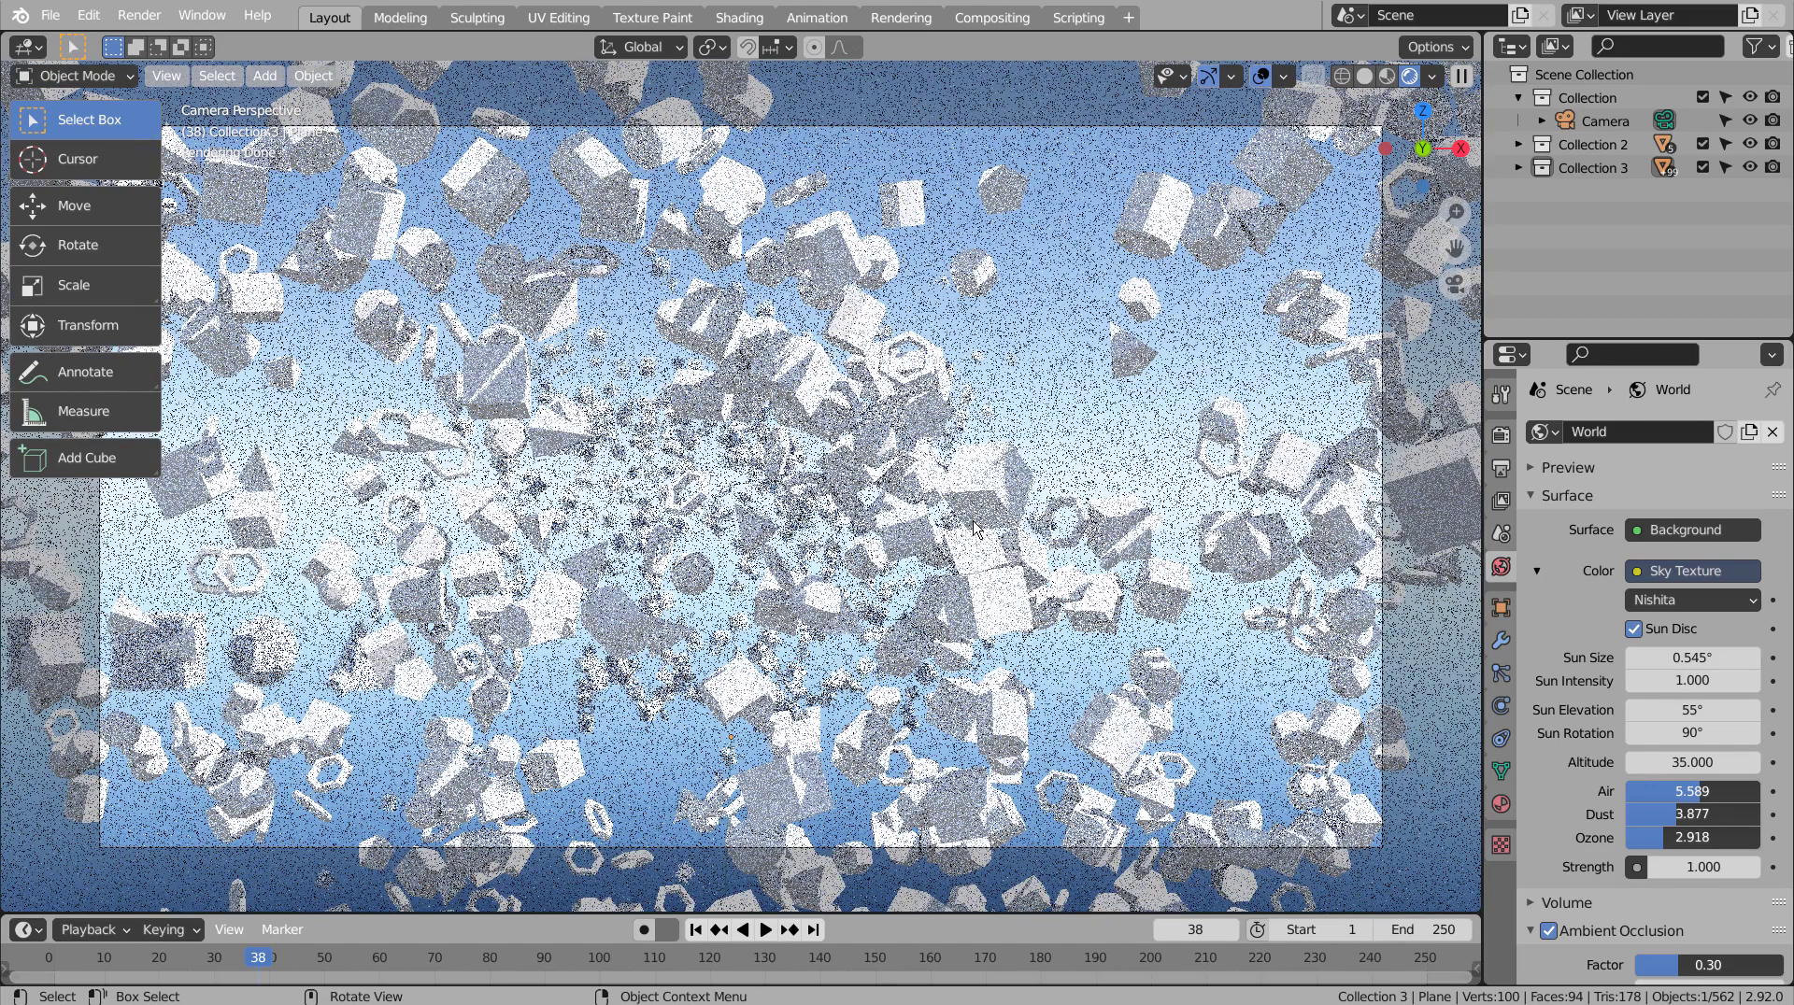
{"action": "scroll", "coordinate": [975, 529], "scroll_direction": "down", "scroll_amount": 2}
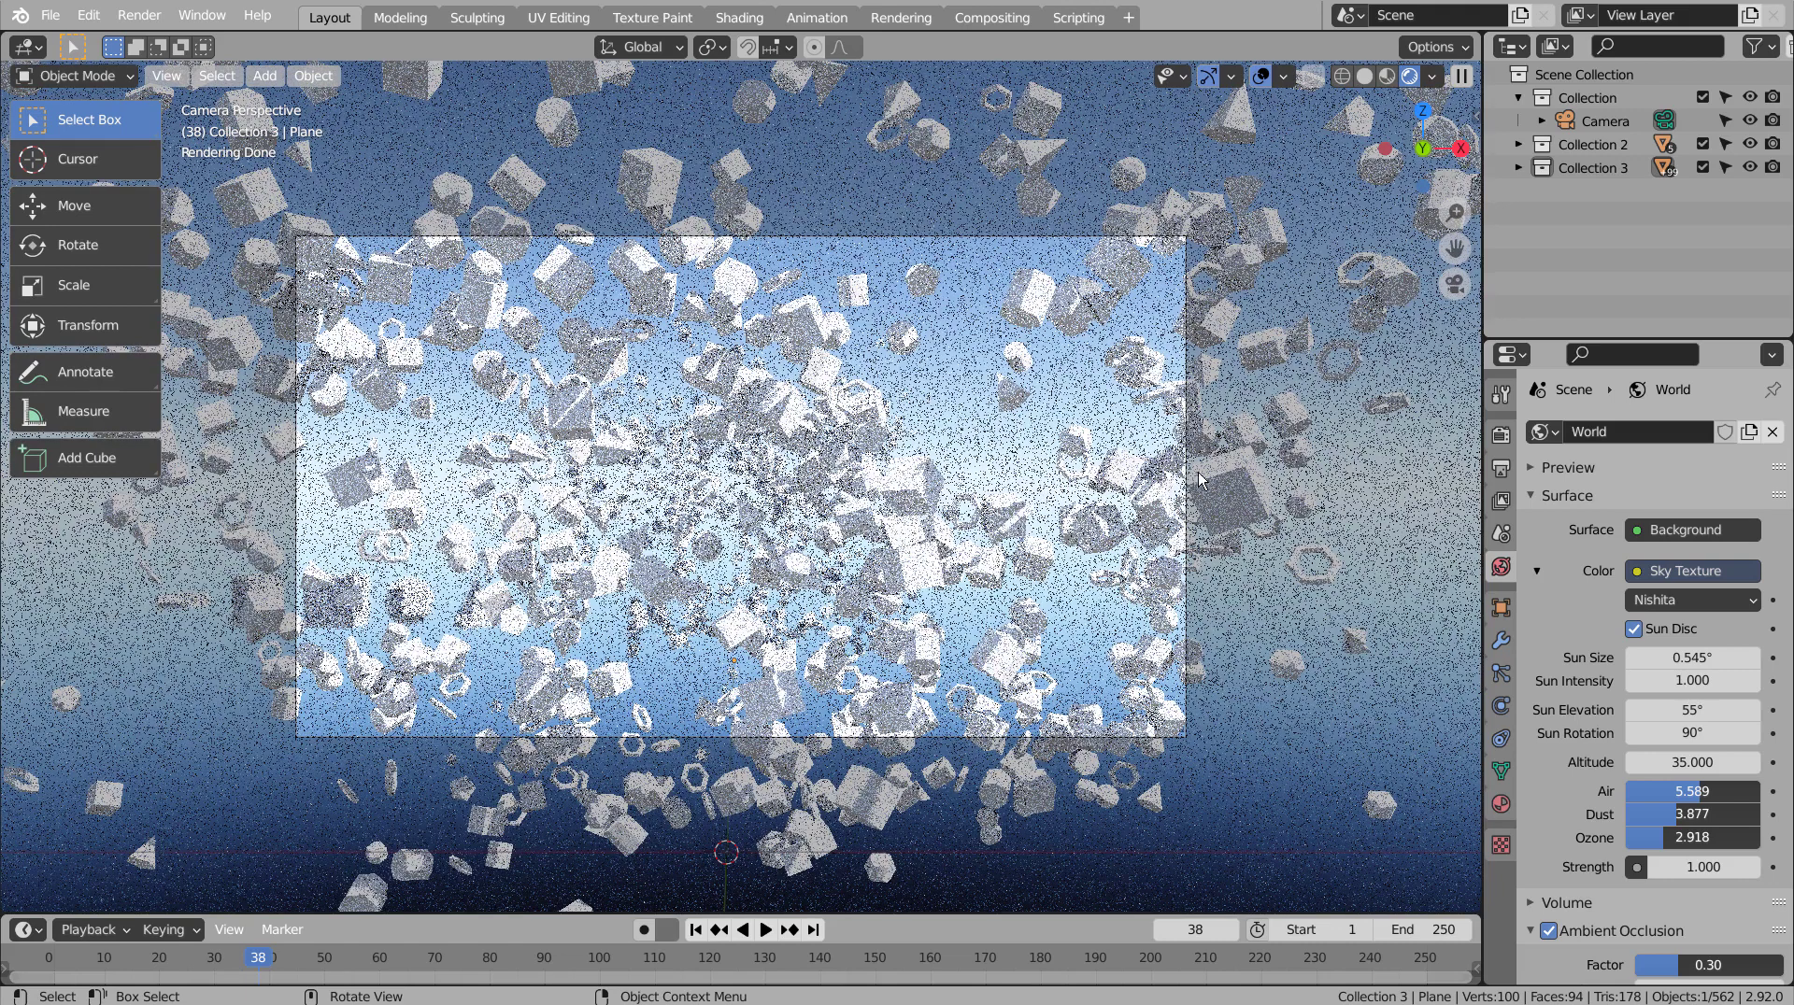
Set the backdrop material's Roughness to 0.227 and save the file as blueprint.blend.
{"action": "left_click", "coordinate": [1501, 642]}
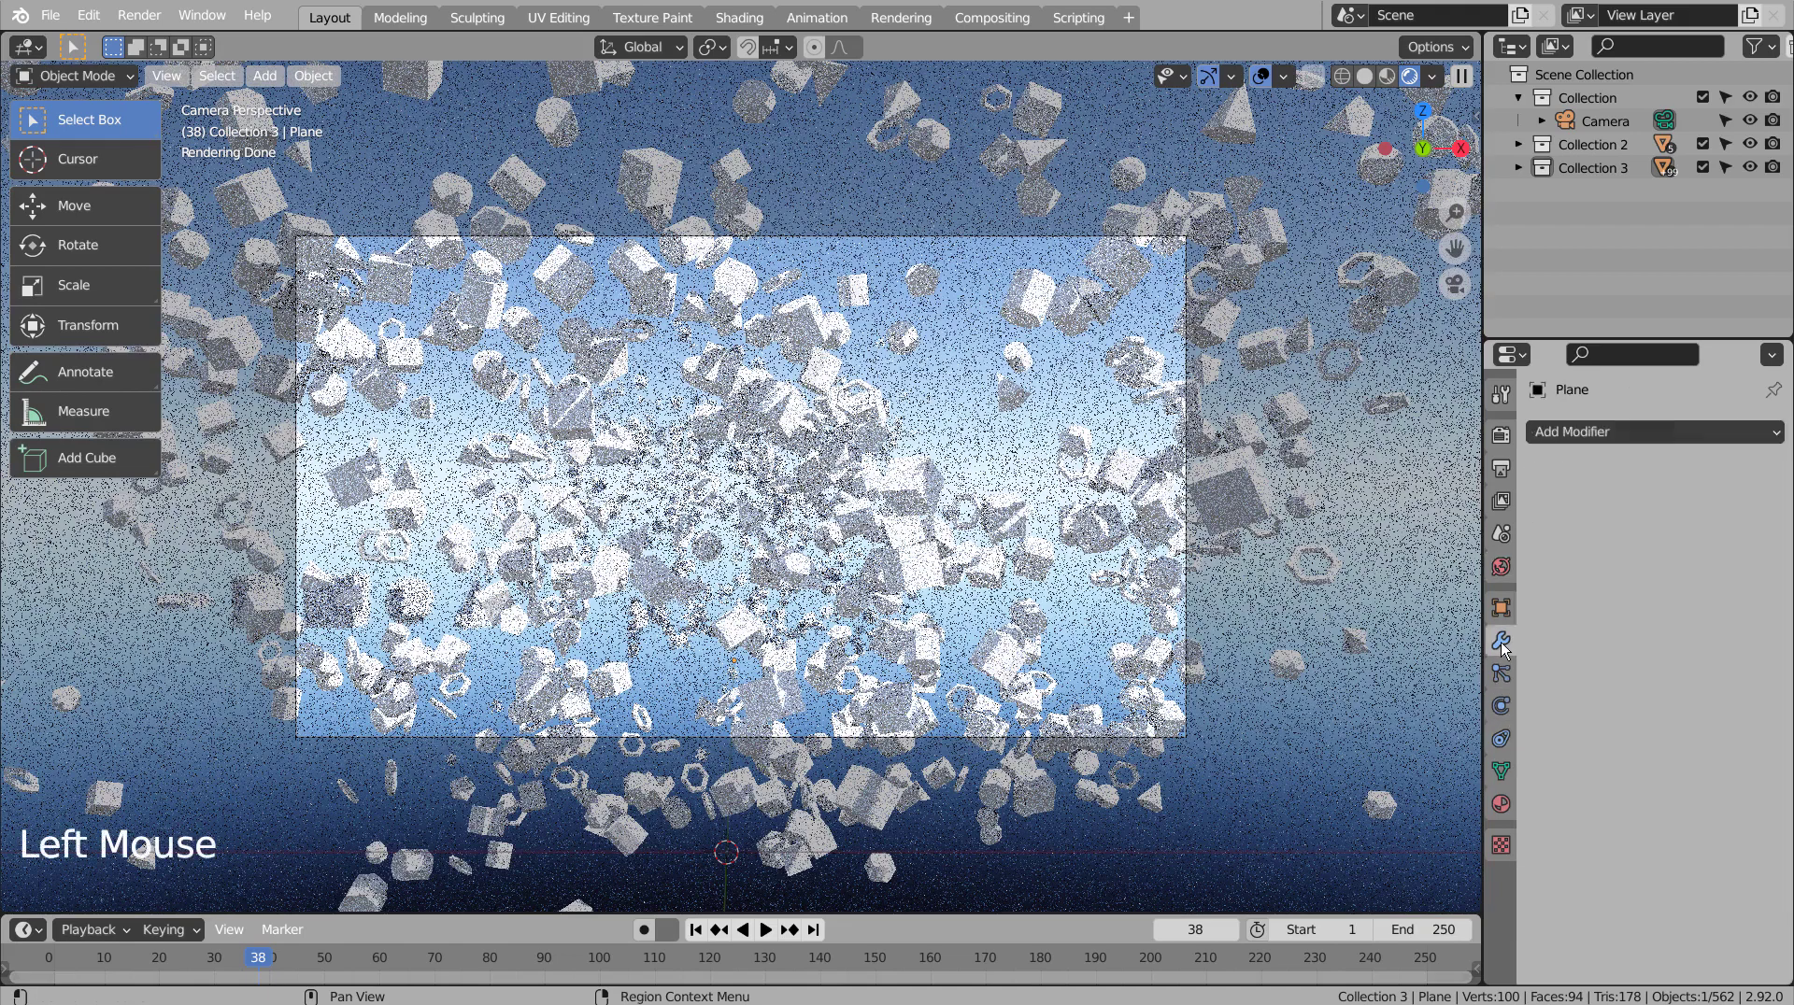
{"action": "left_click", "coordinate": [1501, 803]}
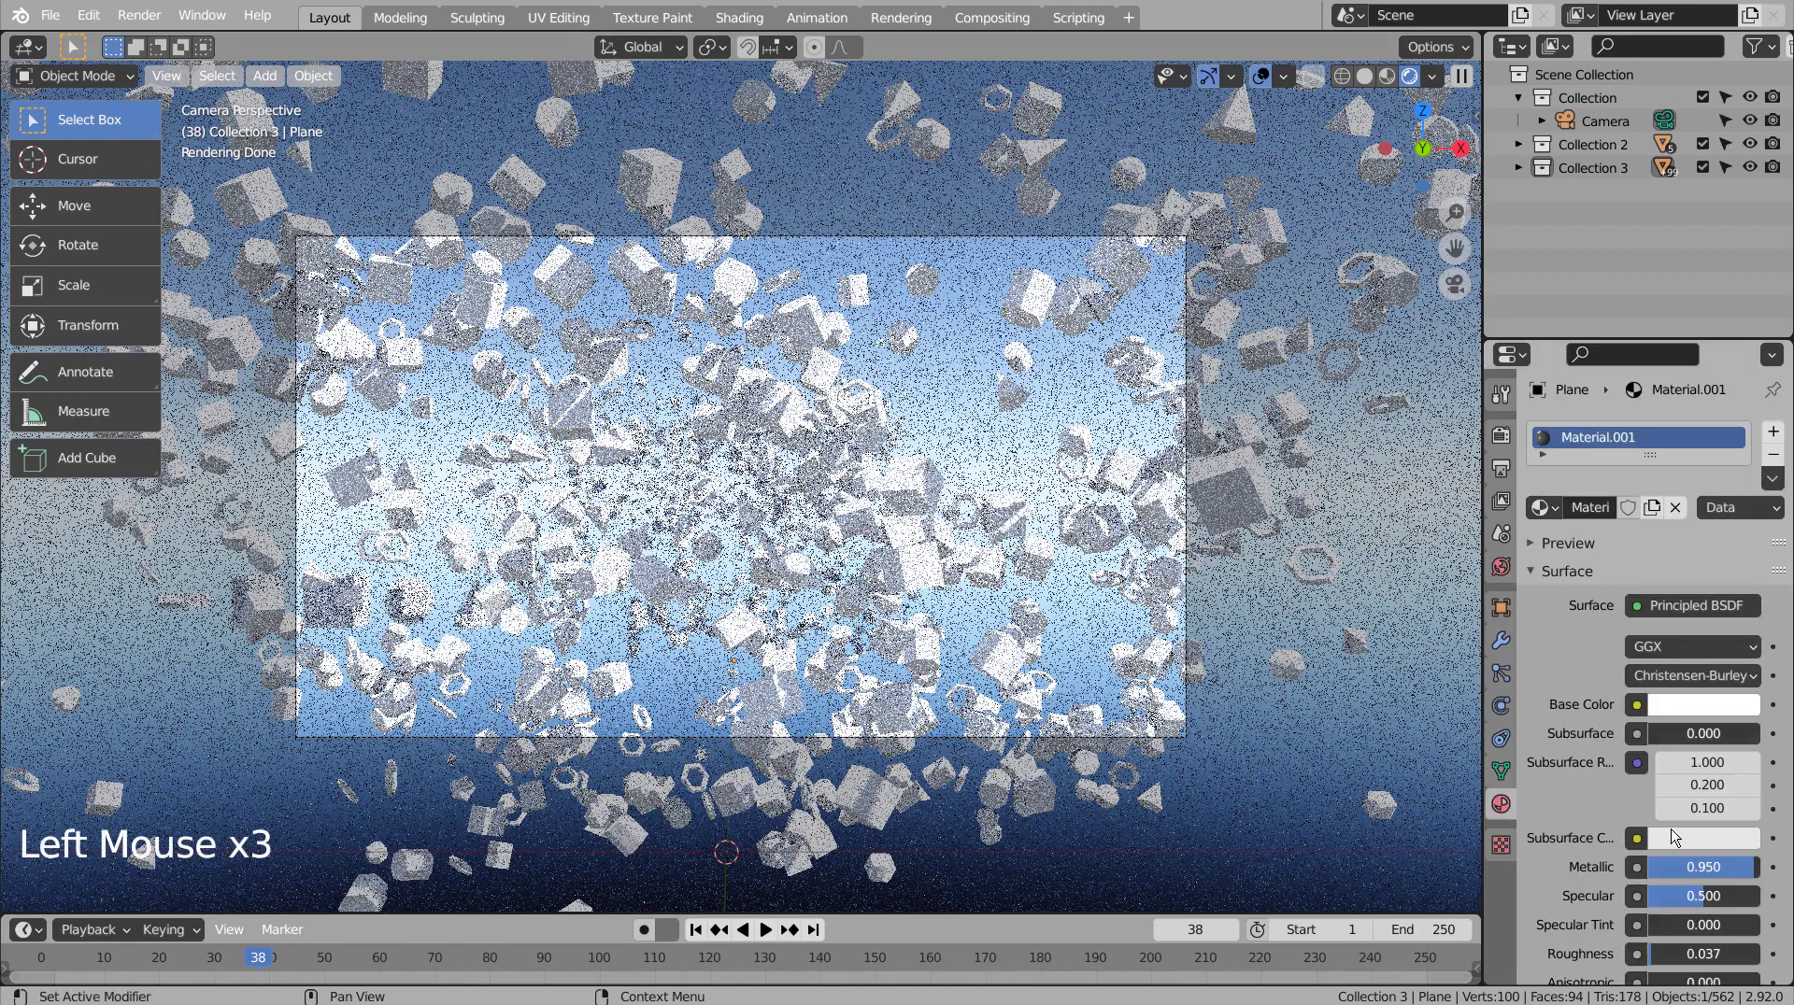
{"action": "scroll", "coordinate": [1679, 837], "scroll_direction": "down", "scroll_amount": 6}
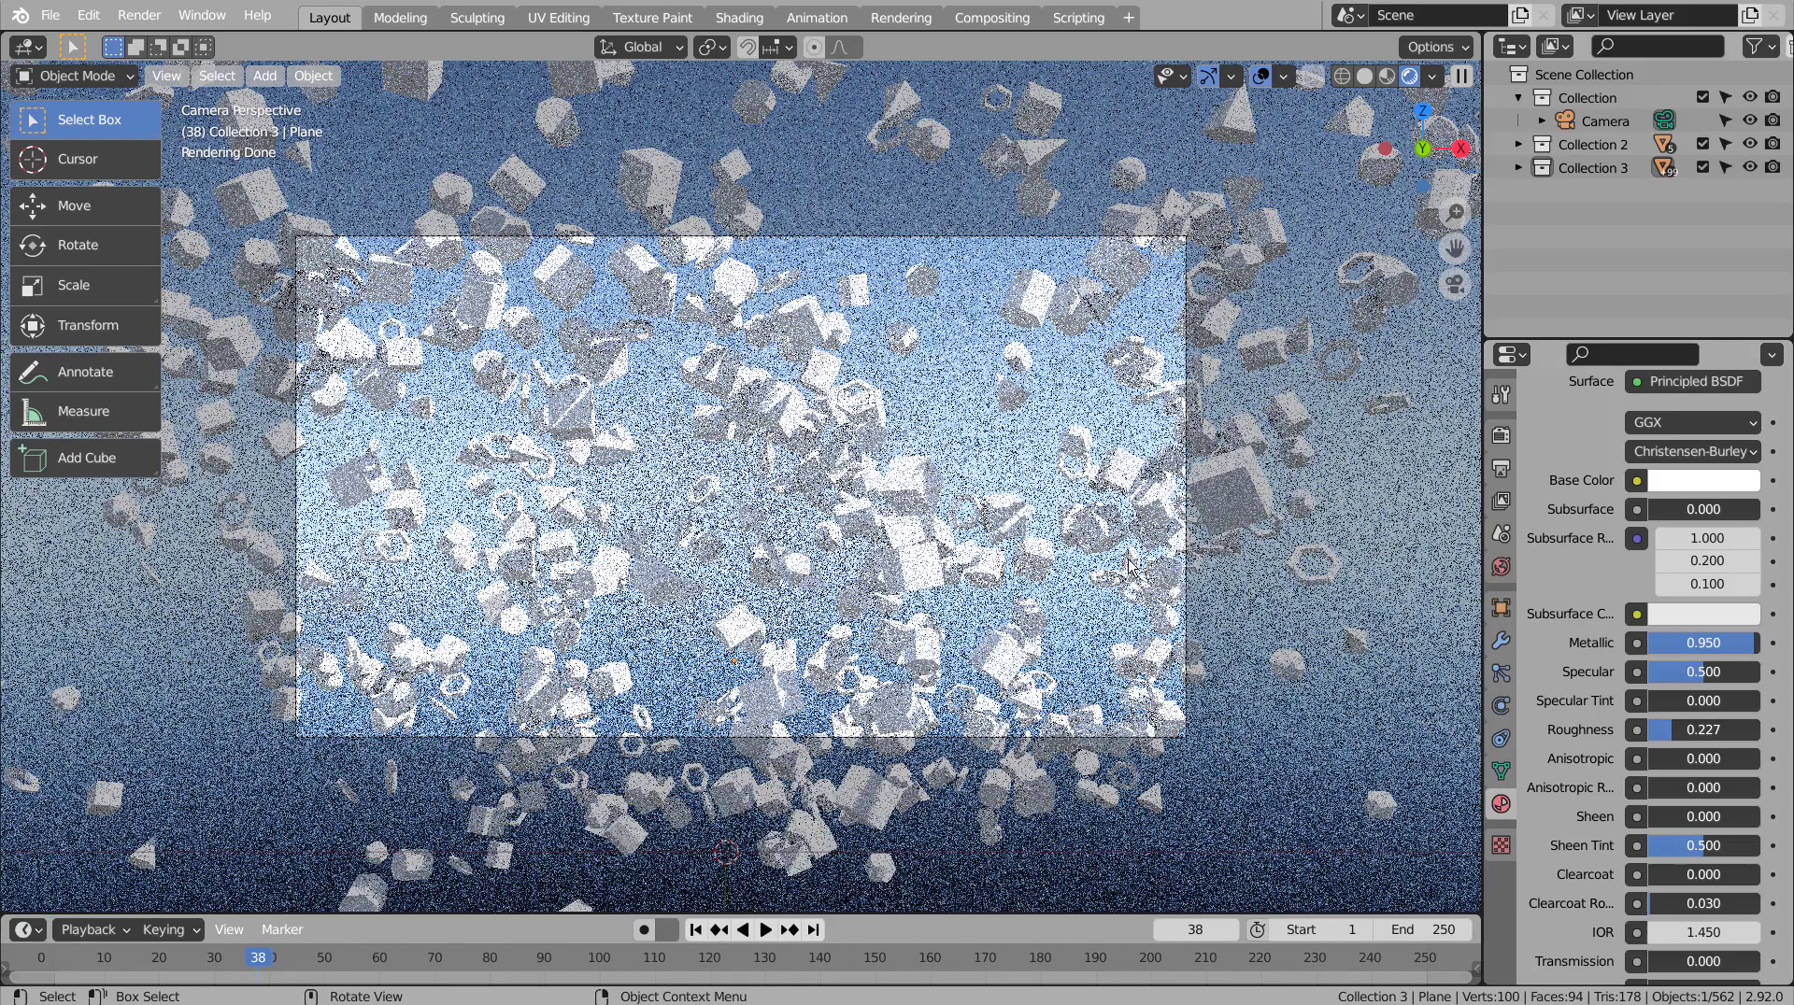
{"action": "left_click", "coordinate": [965, 415]}
{"action": "key", "text": "ctrl+s"}
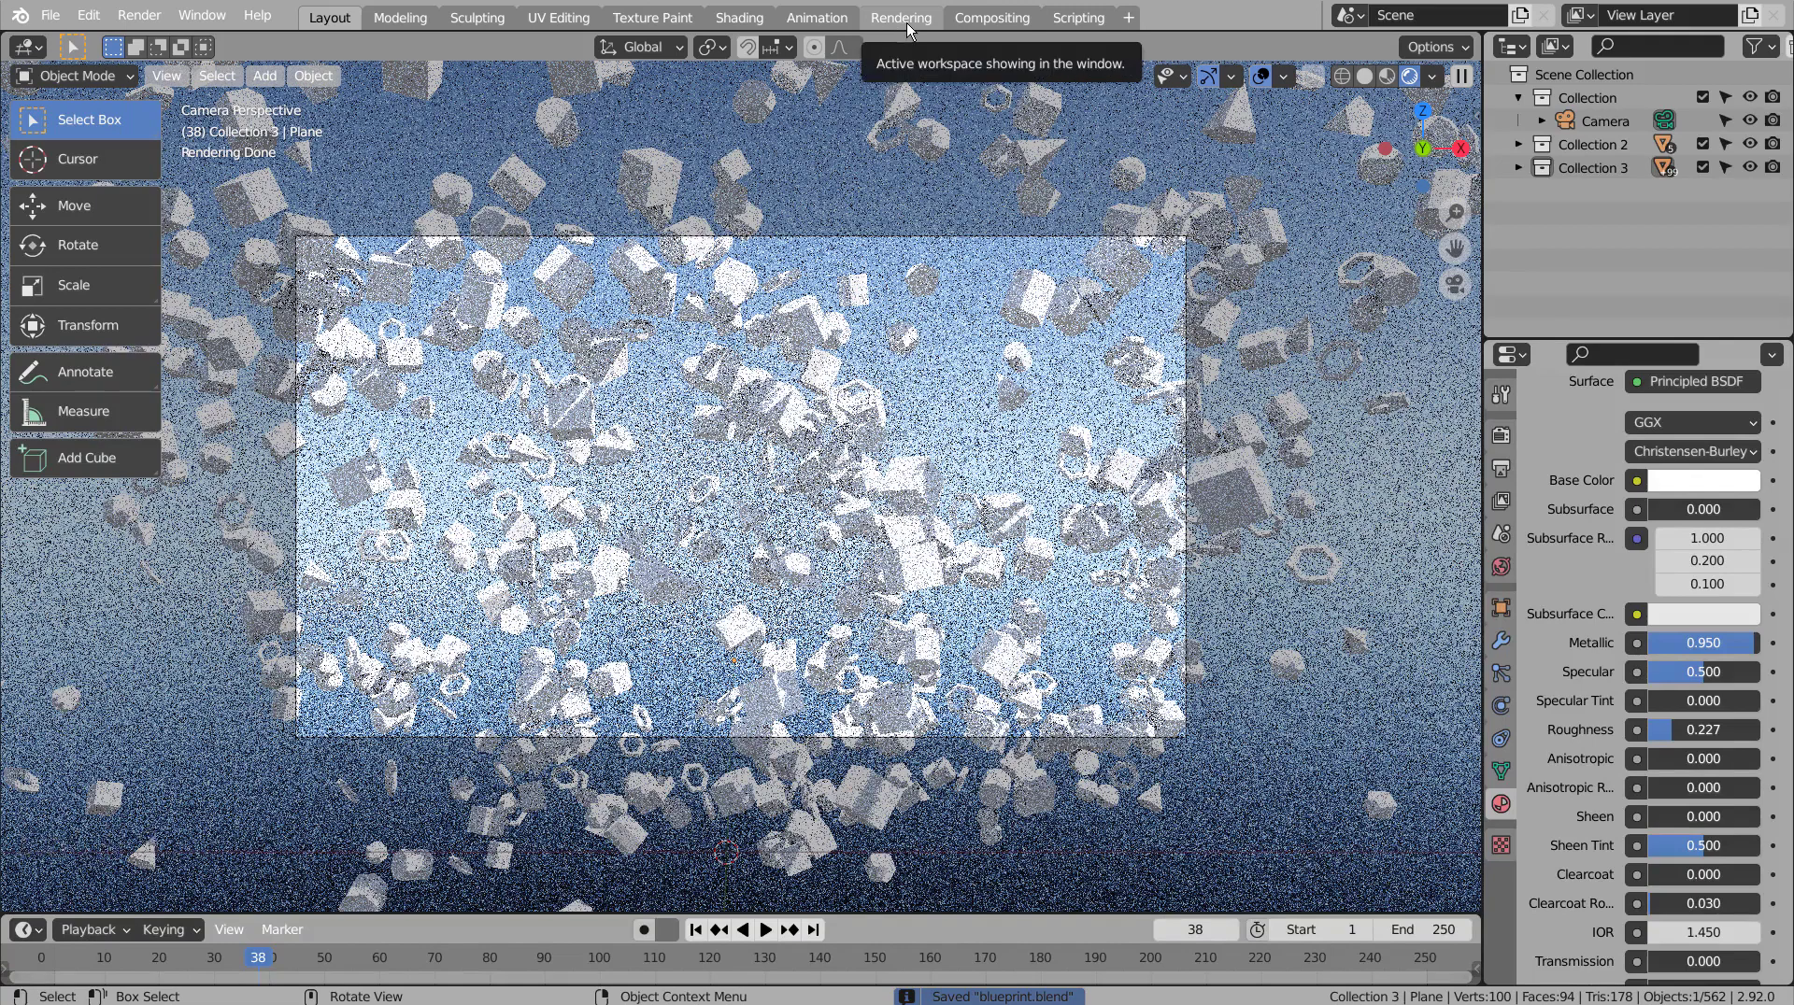
Lower the Cycles render samples from 128 to 32 and return the viewport to Solid shading.
{"action": "left_click", "coordinate": [955, 24]}
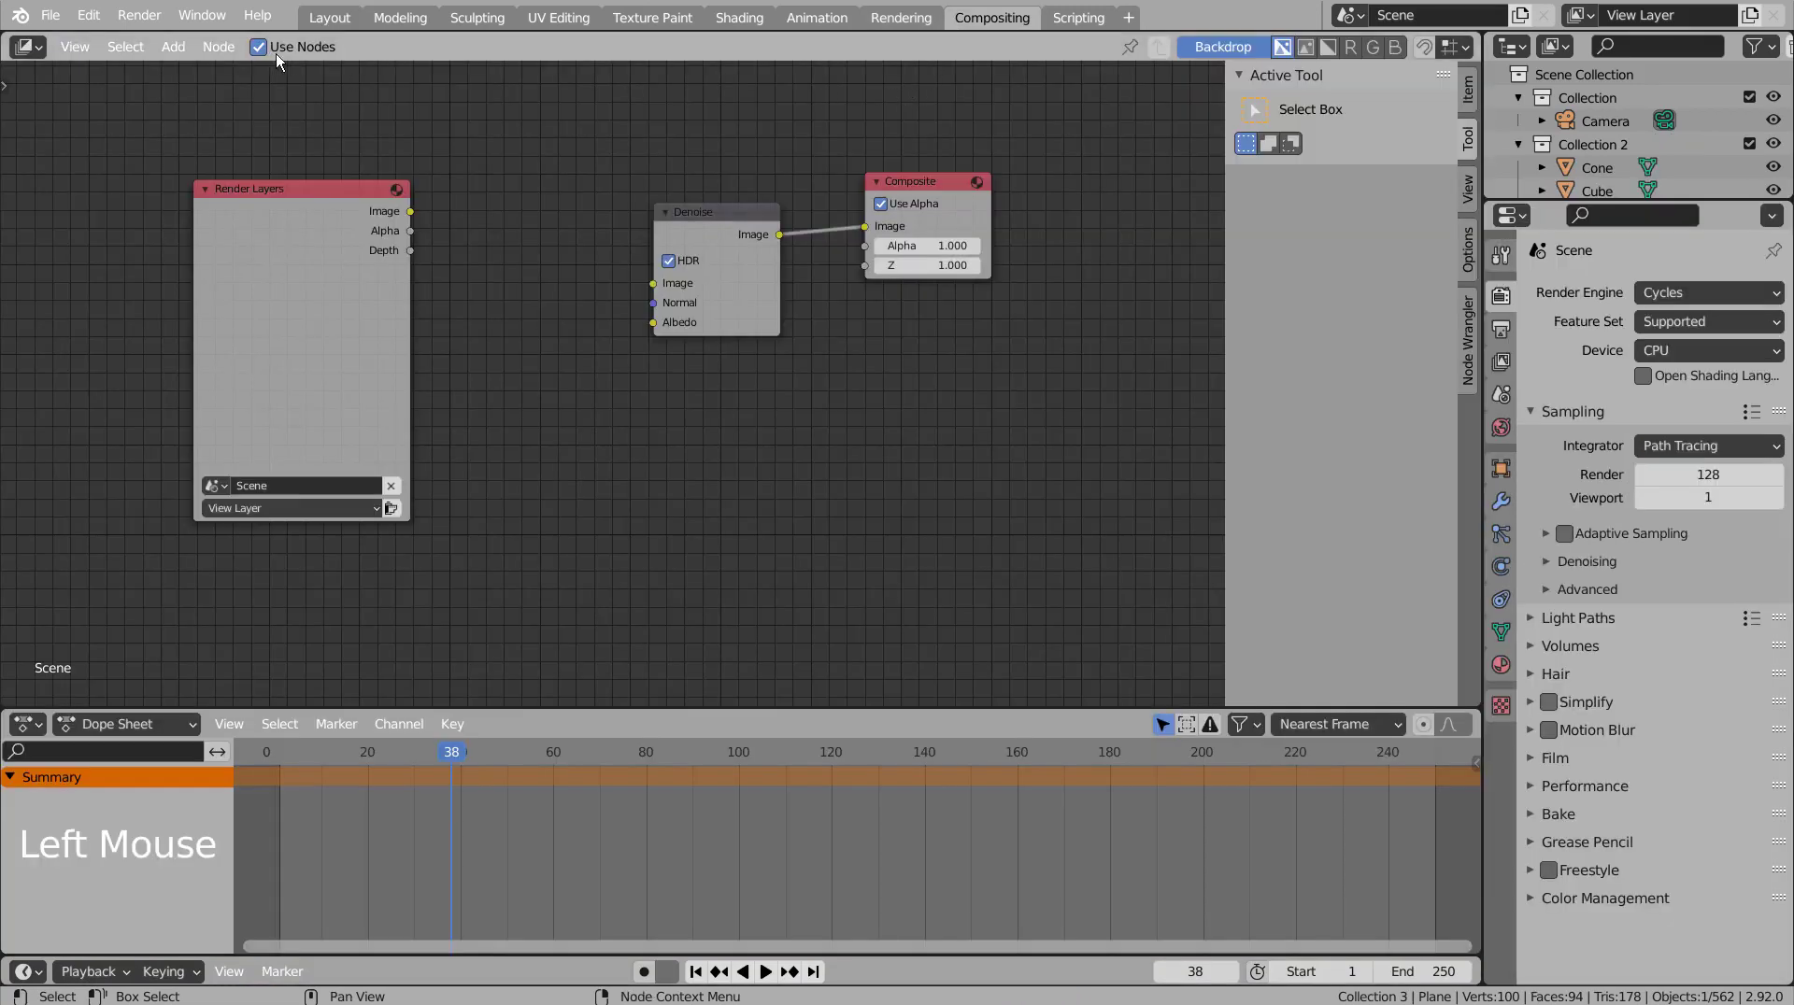
{"action": "left_click", "coordinate": [329, 17]}
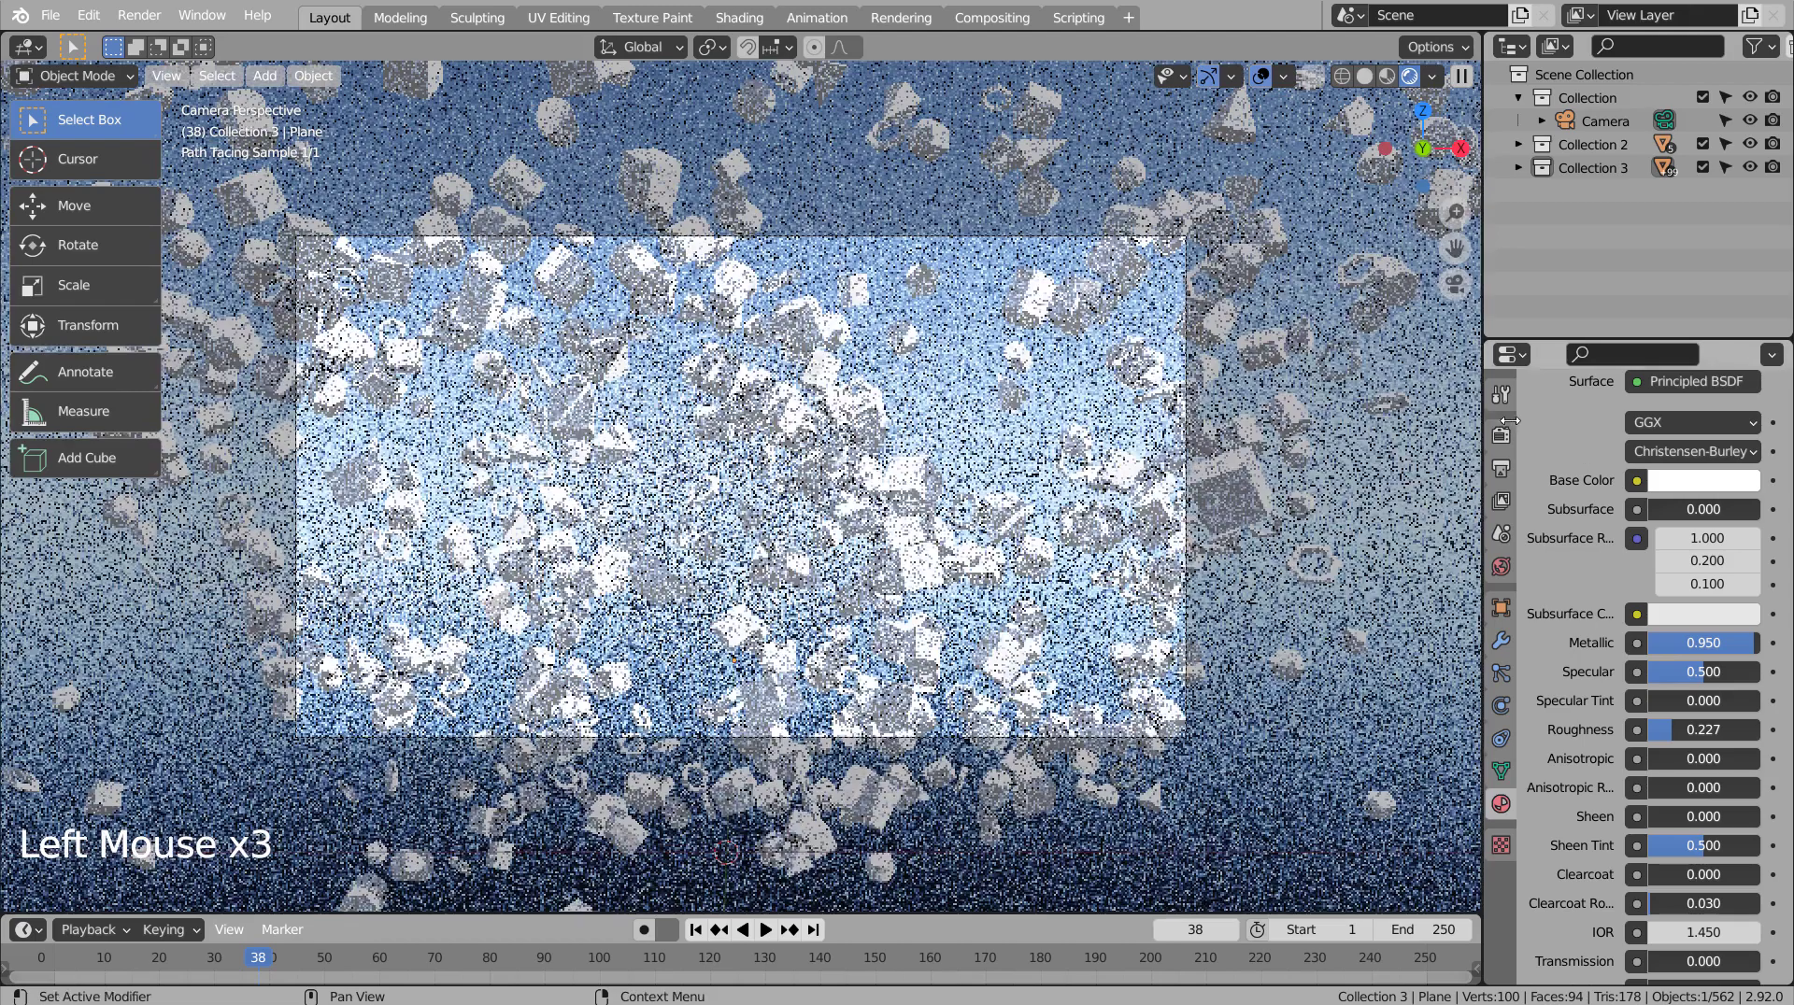
{"action": "left_click", "coordinate": [1500, 435]}
{"action": "left_click", "coordinate": [1682, 390]}
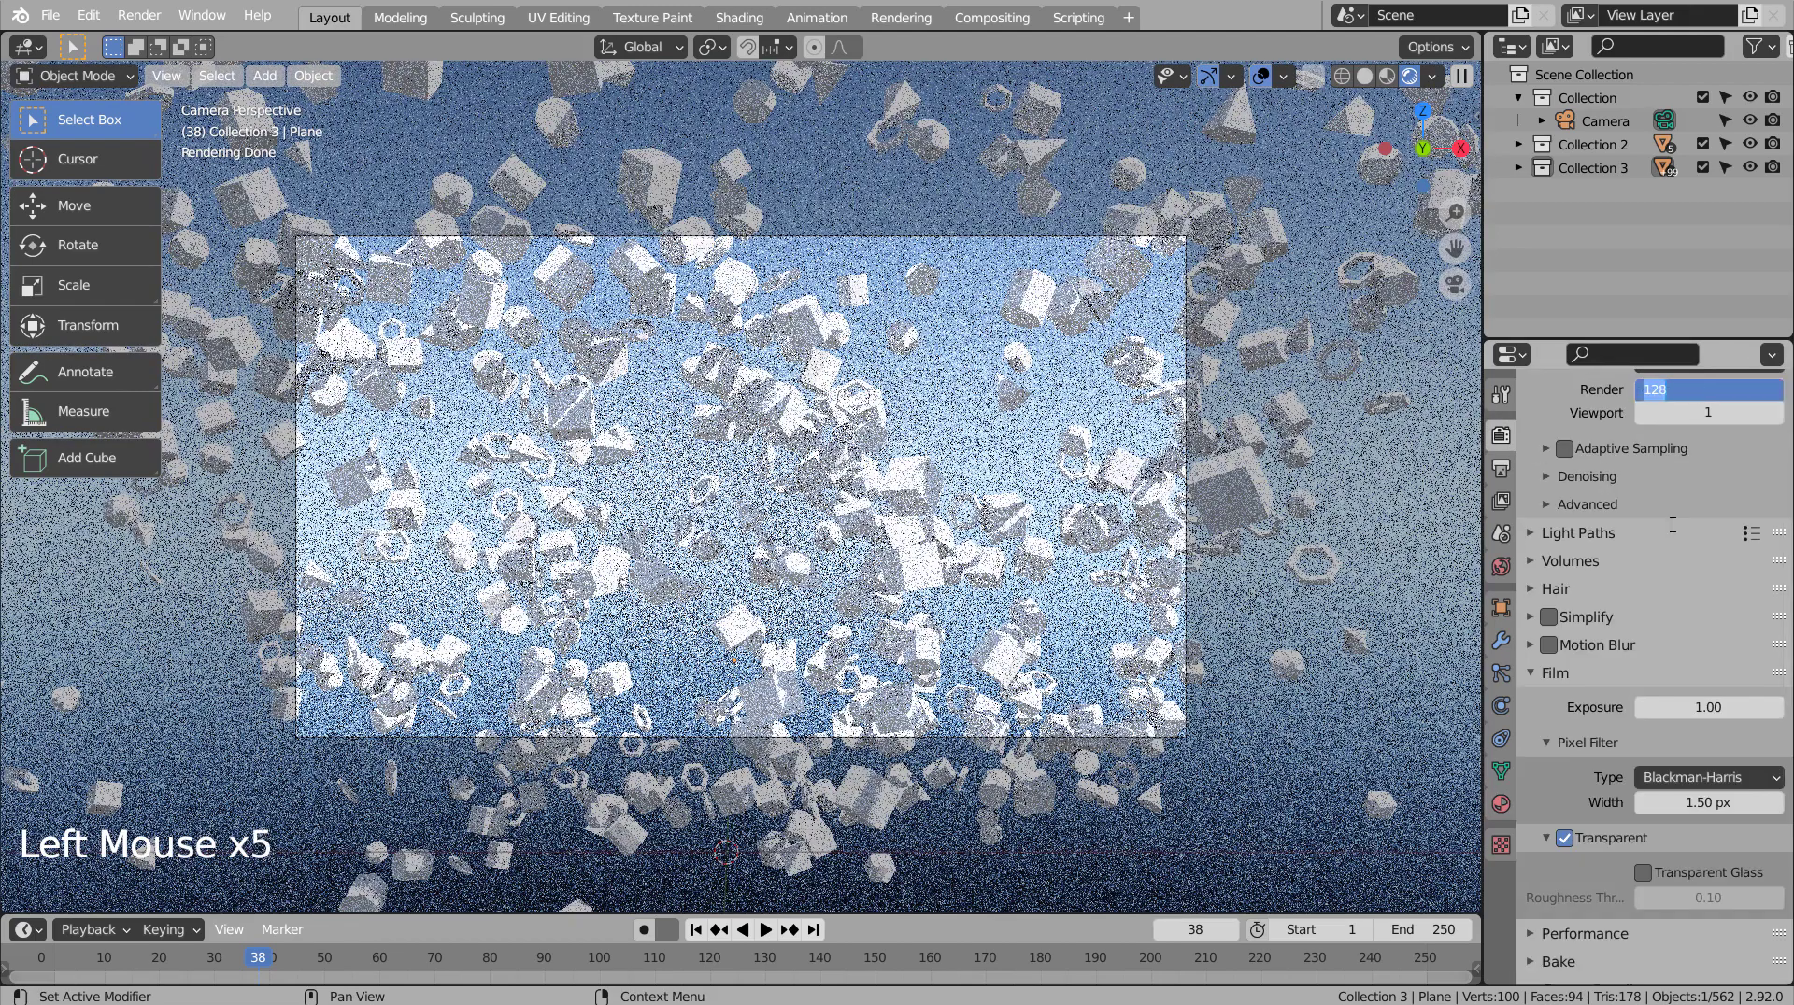
{"action": "type", "text": "3"}
{"action": "key", "text": "Return"}
{"action": "scroll", "coordinate": [1684, 542], "scroll_direction": "up", "scroll_amount": 10}
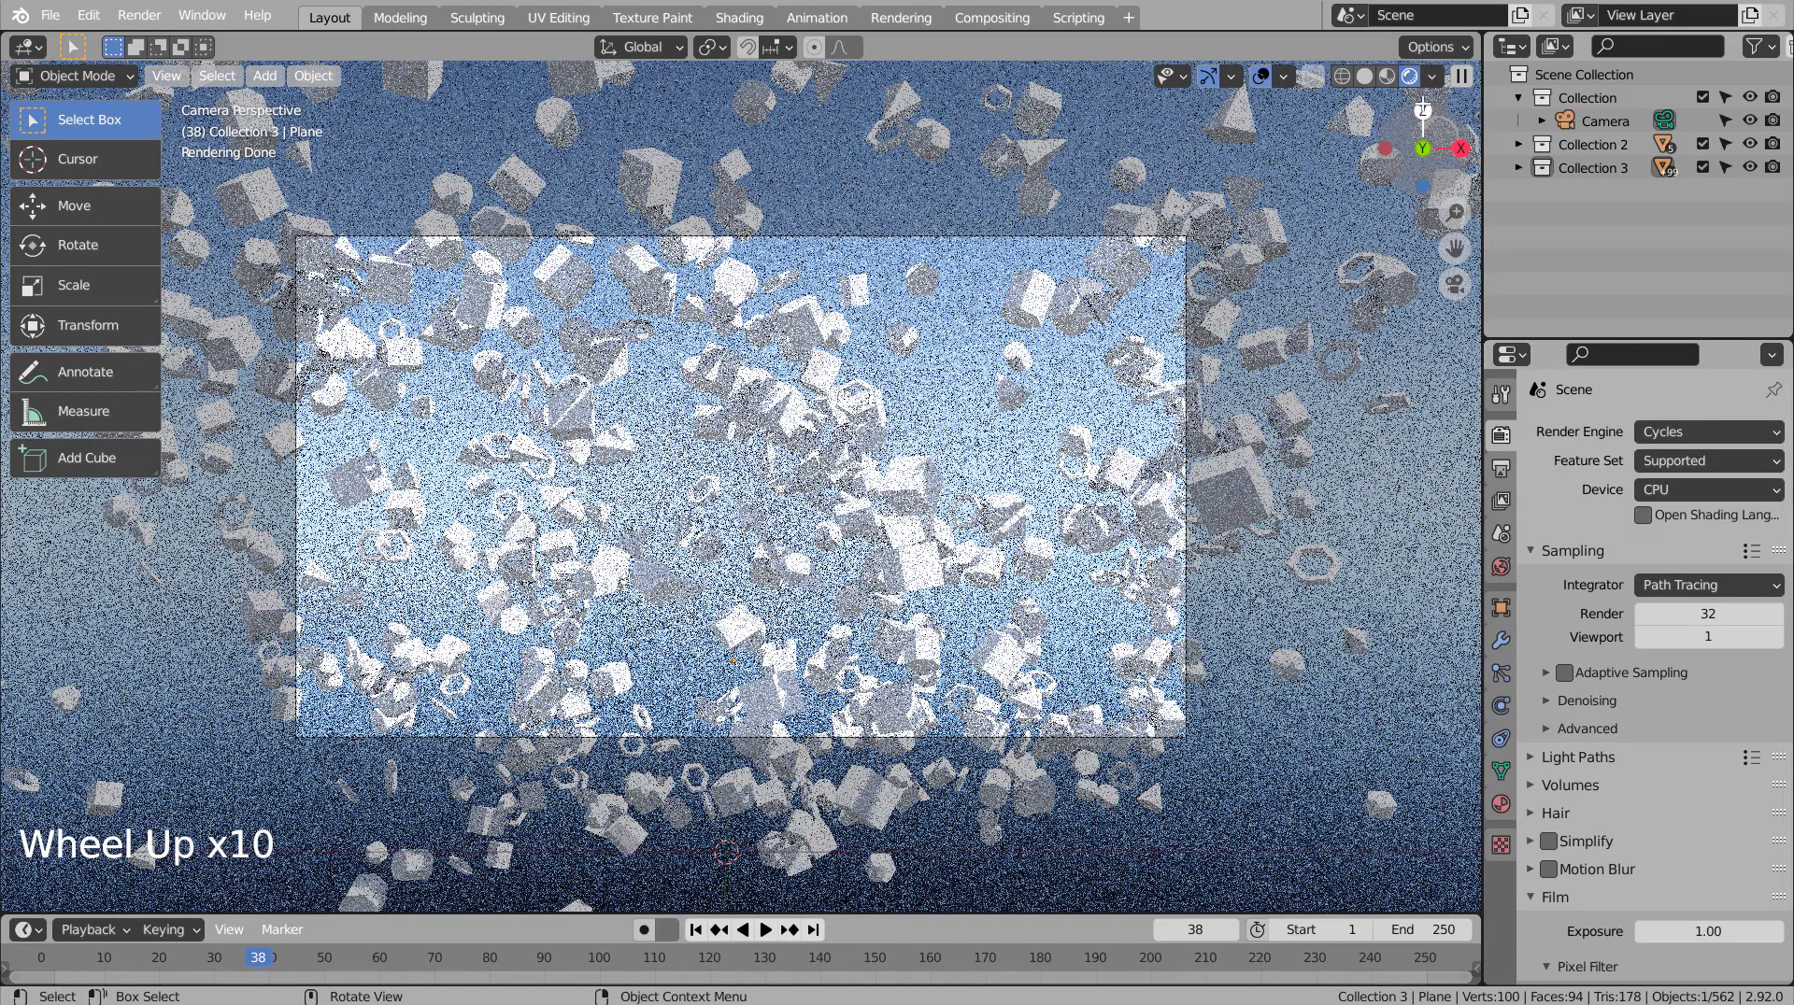
{"action": "left_click", "coordinate": [1367, 76]}
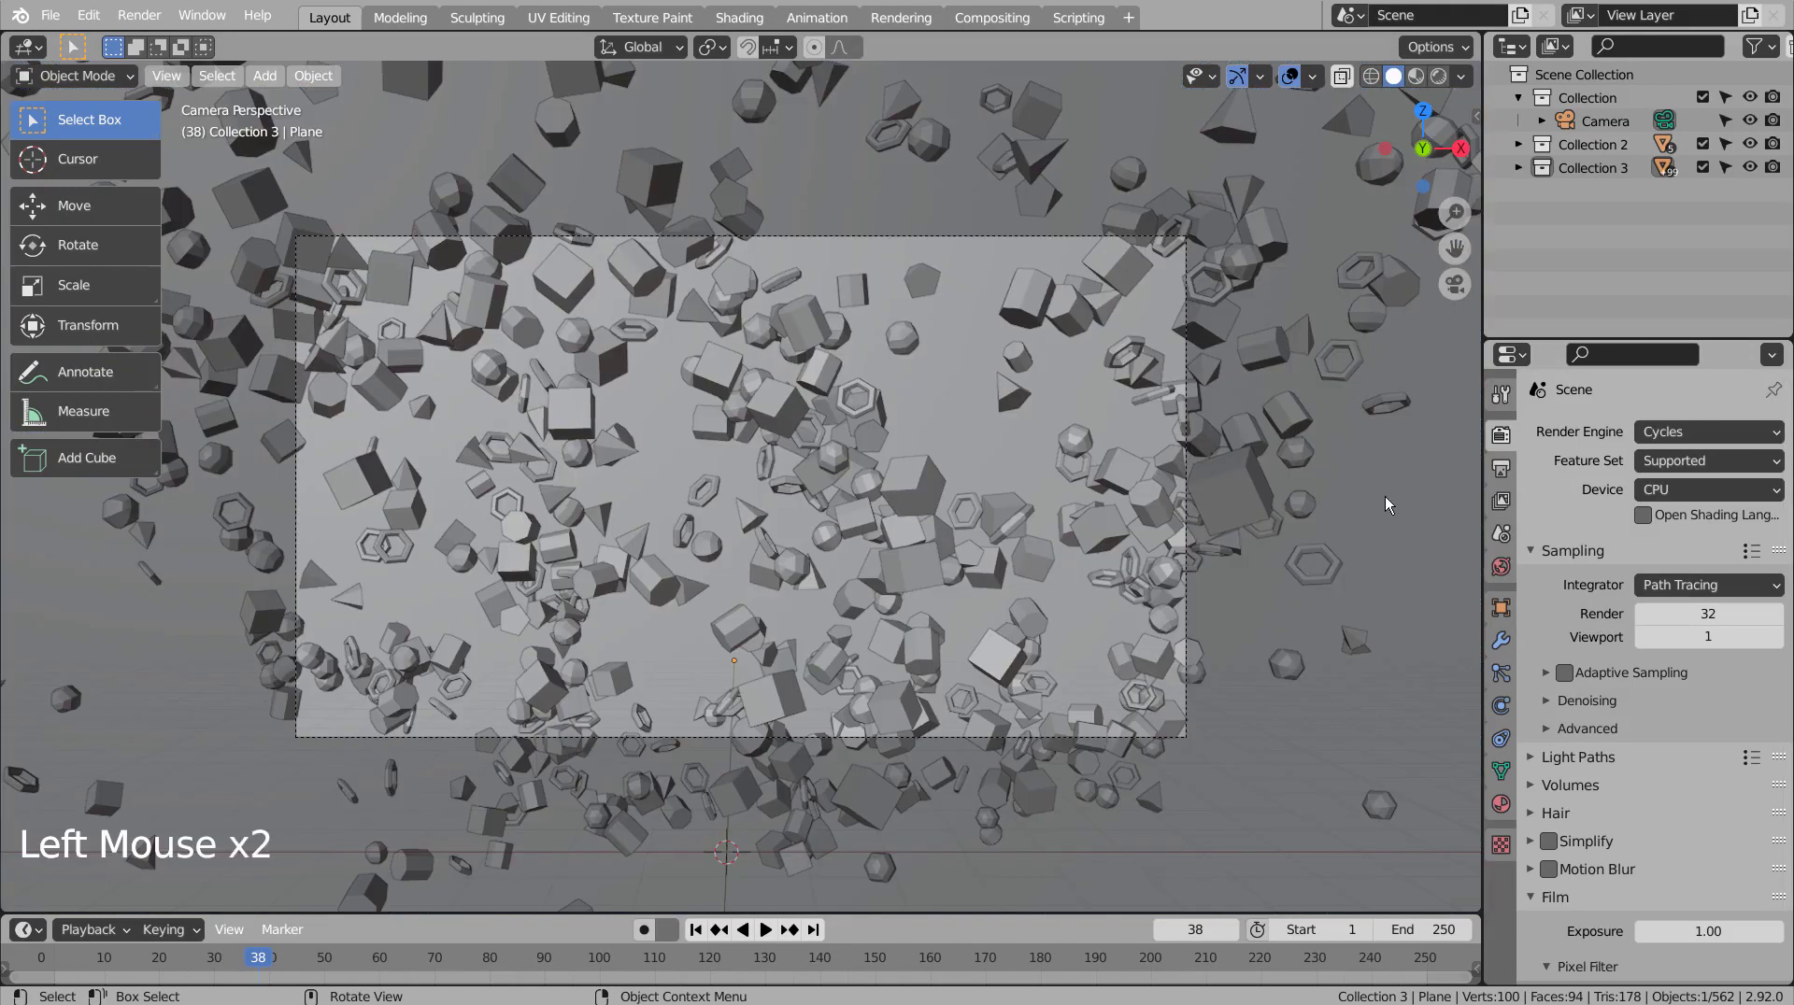
Save, test-render frame 38 and cancel partway, then close the render window and return to Rendered shading.
{"action": "key", "text": "ctrl+s"}
{"action": "key", "text": "F12"}
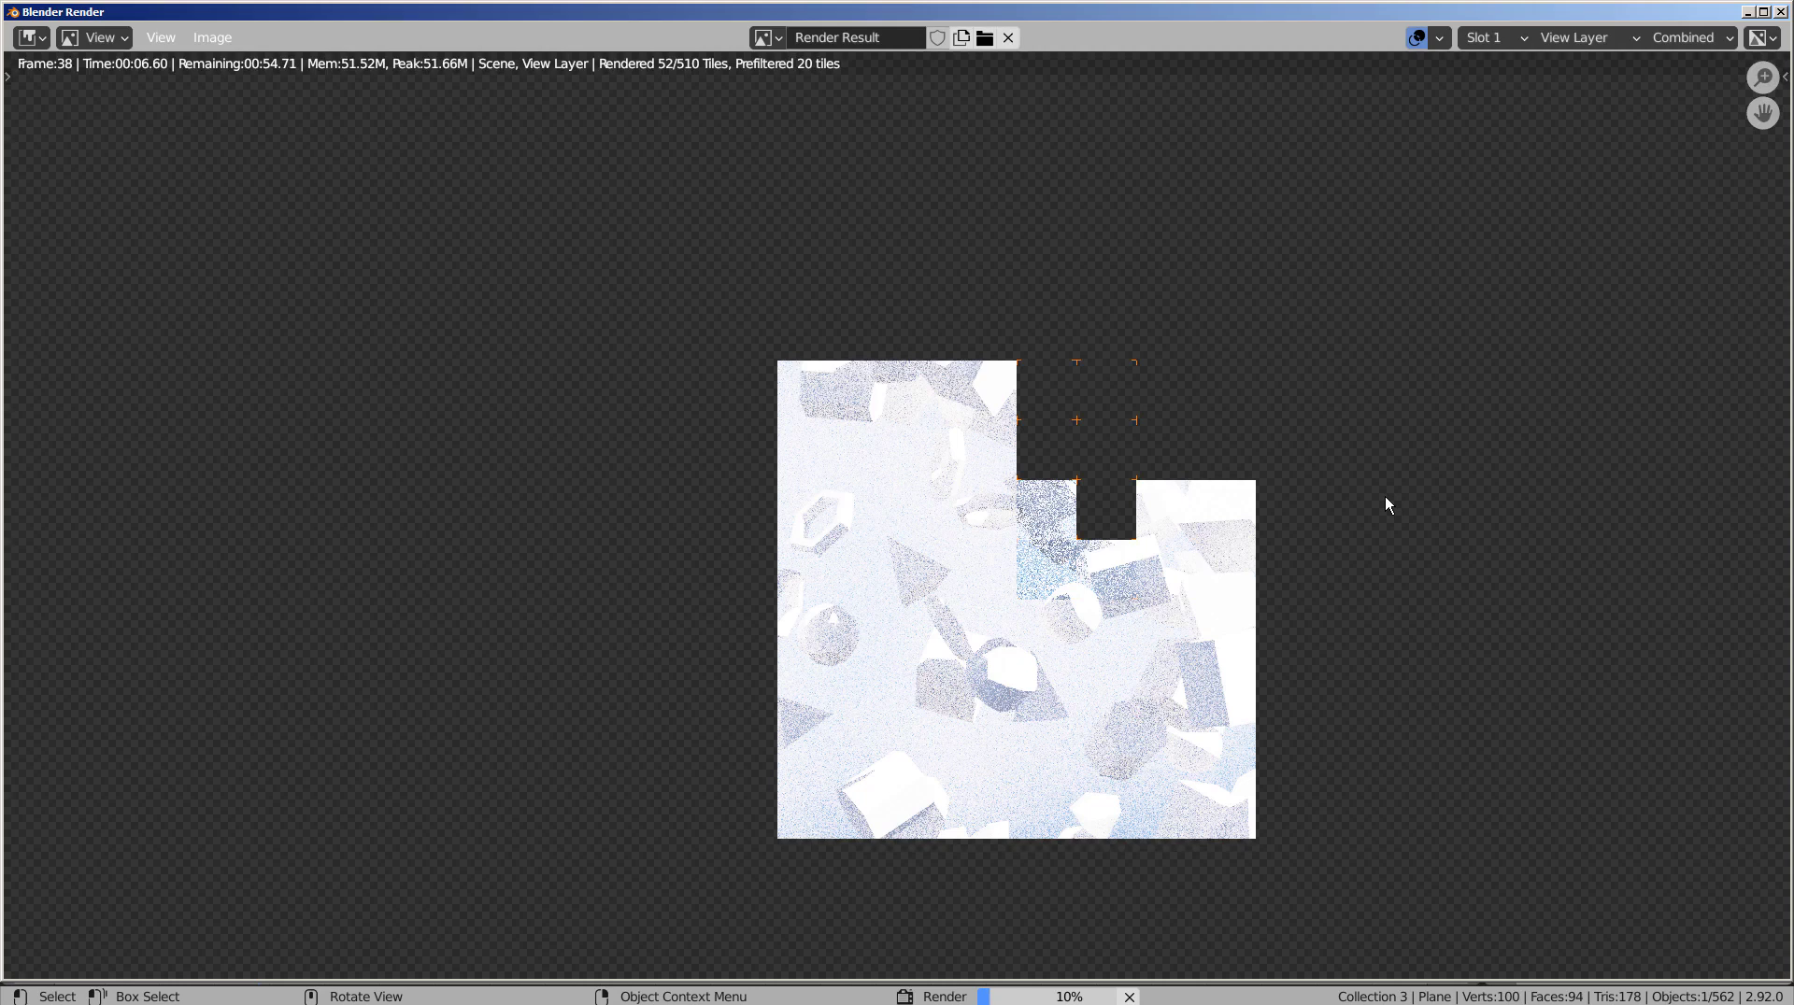
{"action": "key", "text": "Escape"}
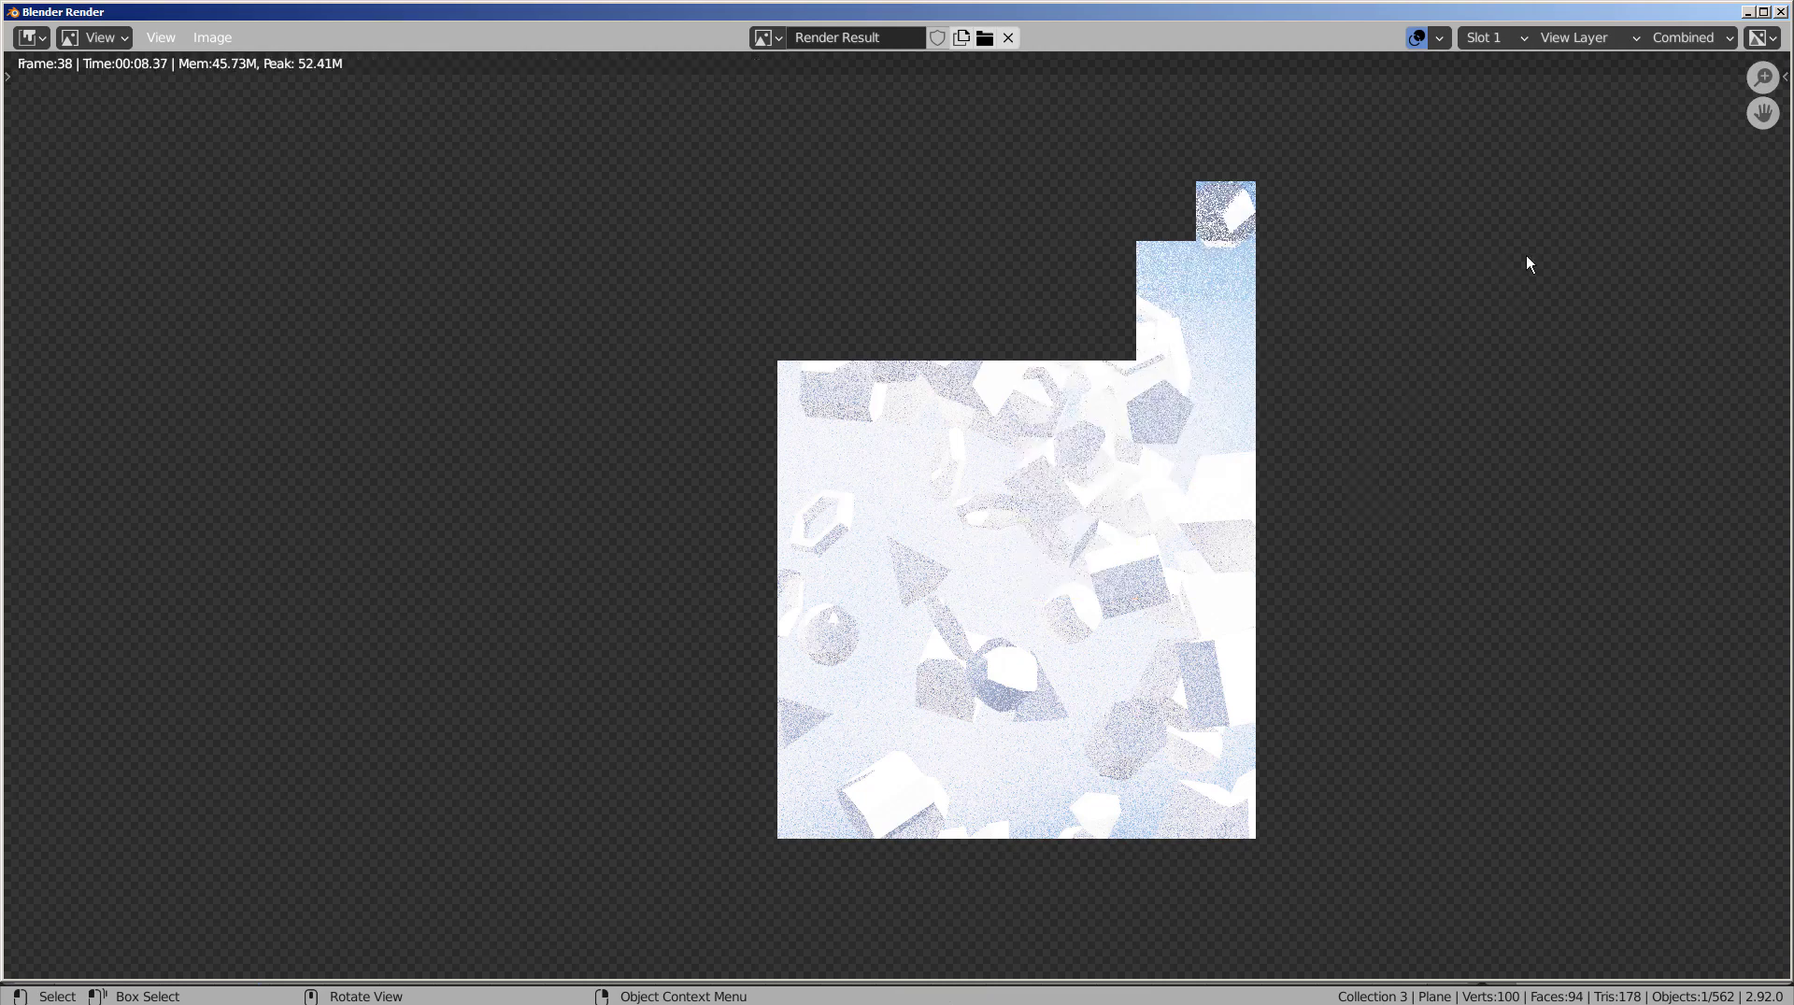
{"action": "left_click", "coordinate": [1781, 12]}
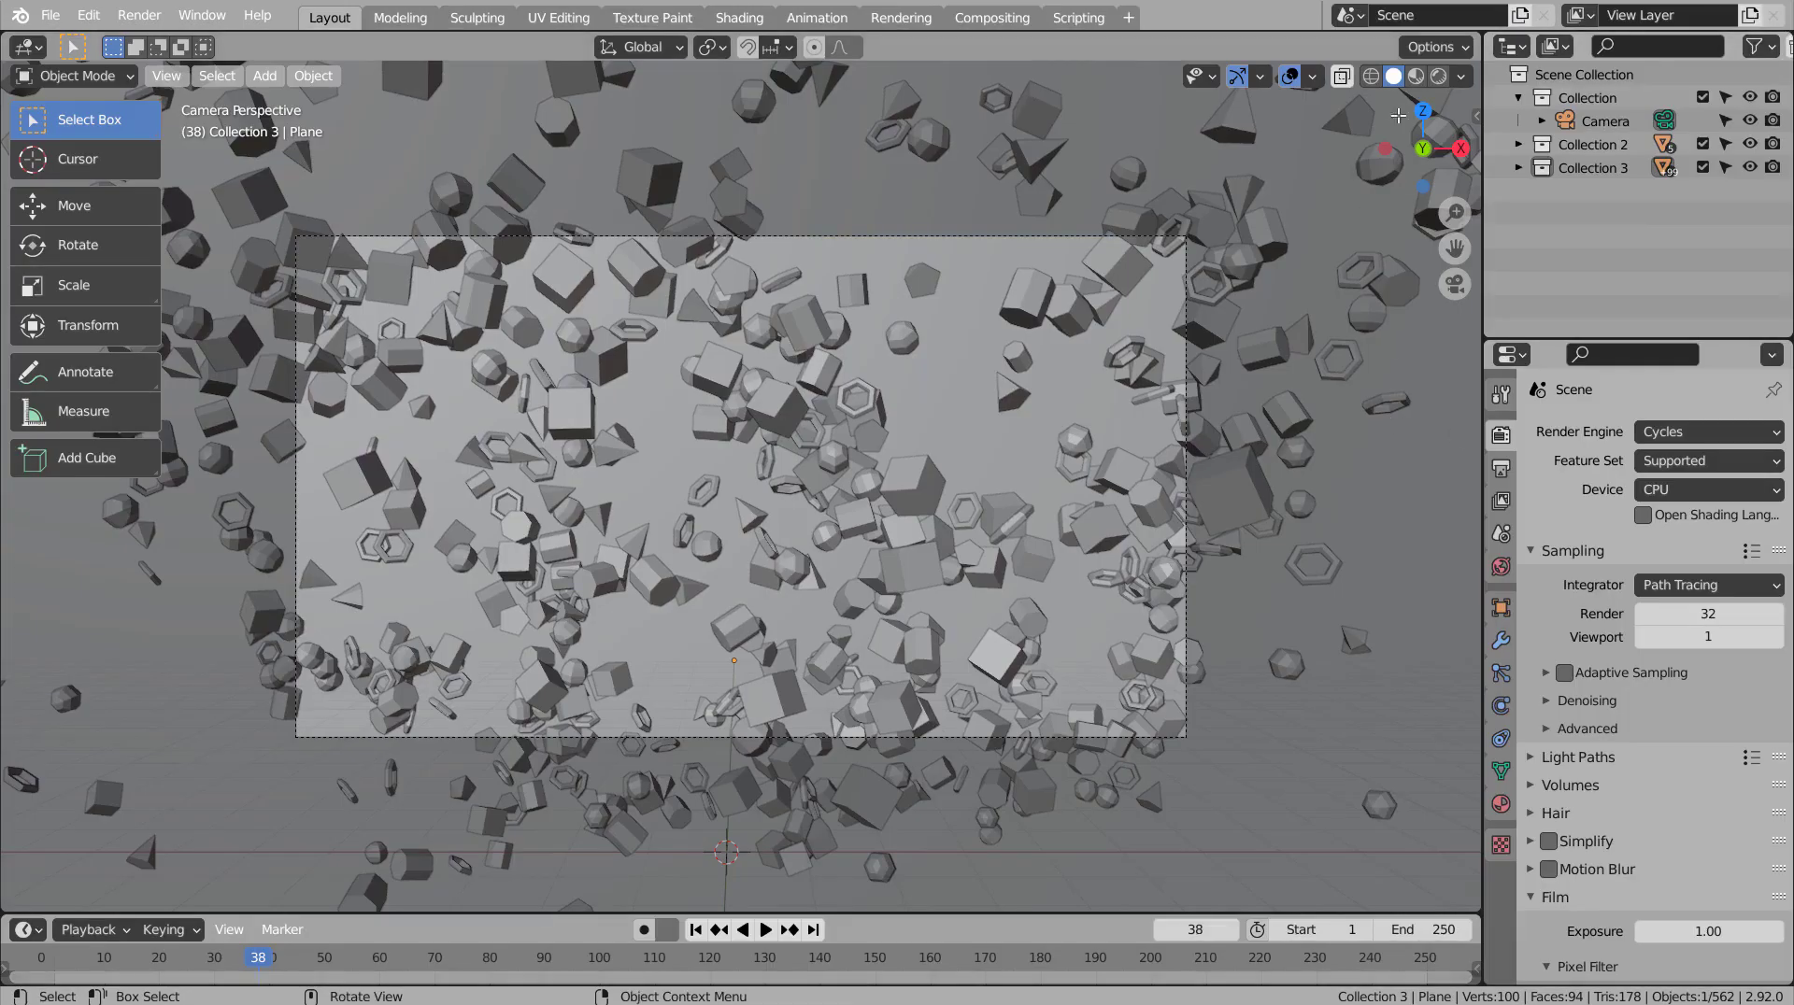
{"action": "left_click", "coordinate": [1410, 75]}
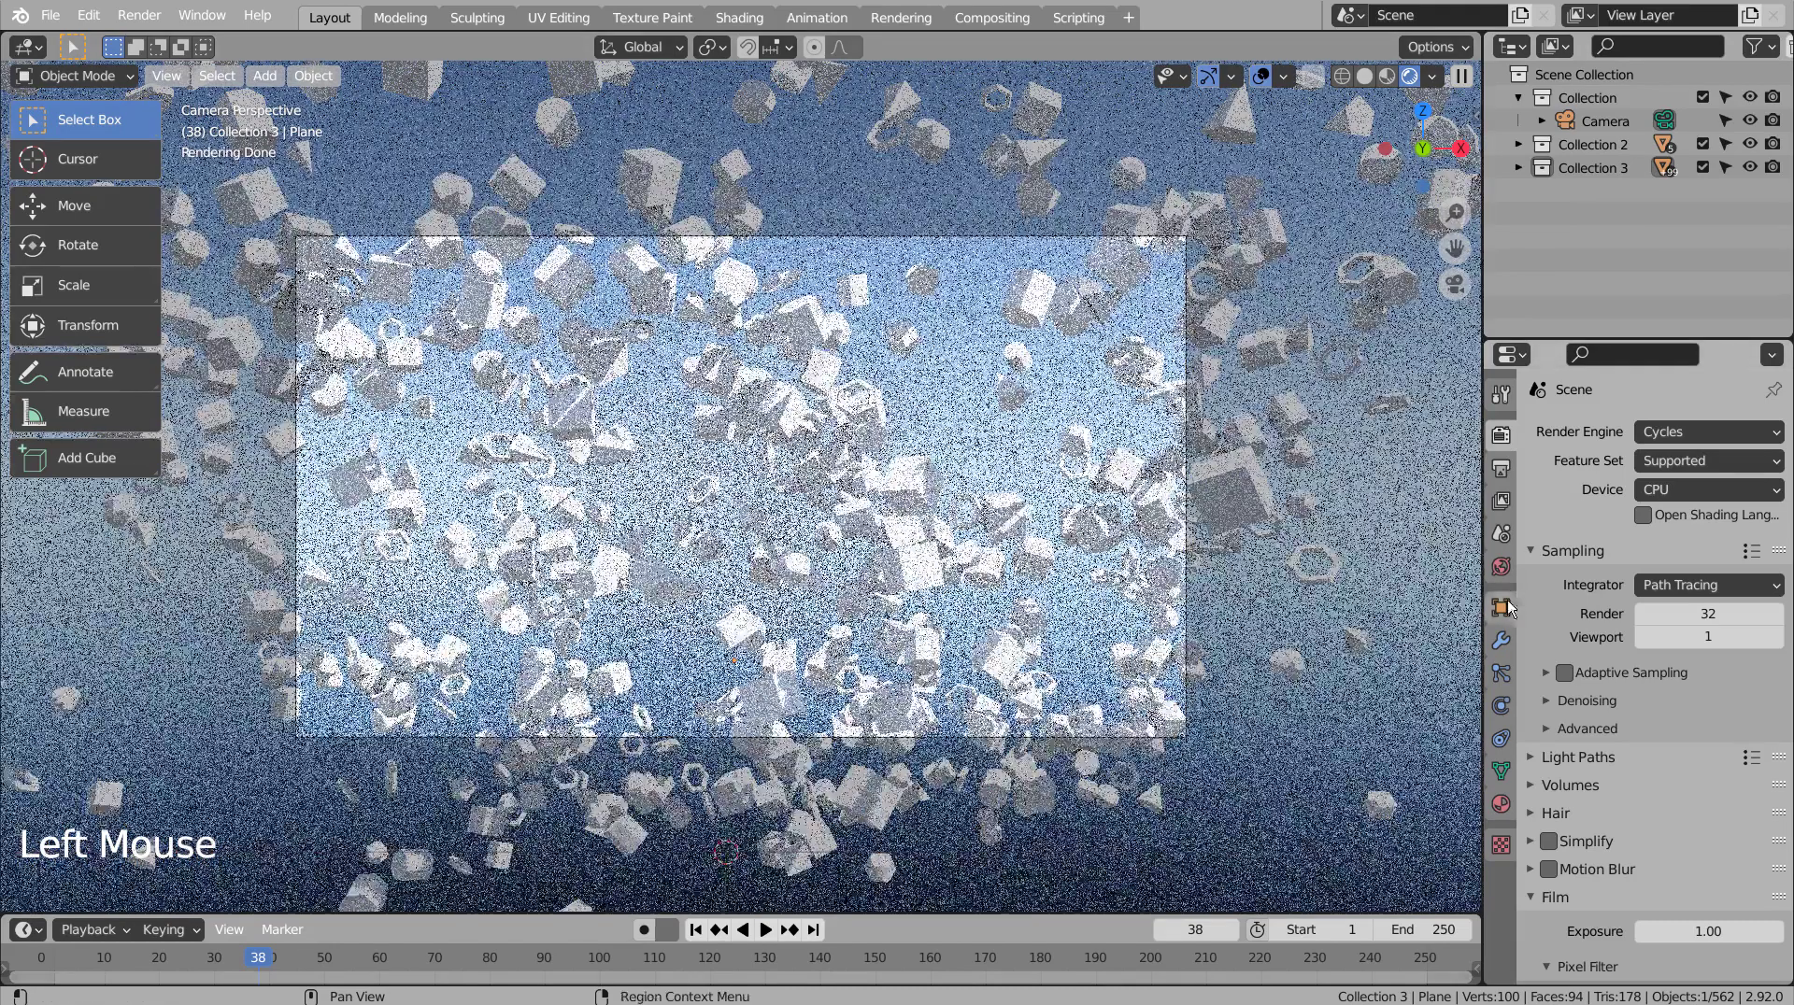
Set the sky Strength to 0.1, switch to Solid shading and render frame 38.
{"action": "left_click", "coordinate": [1500, 567]}
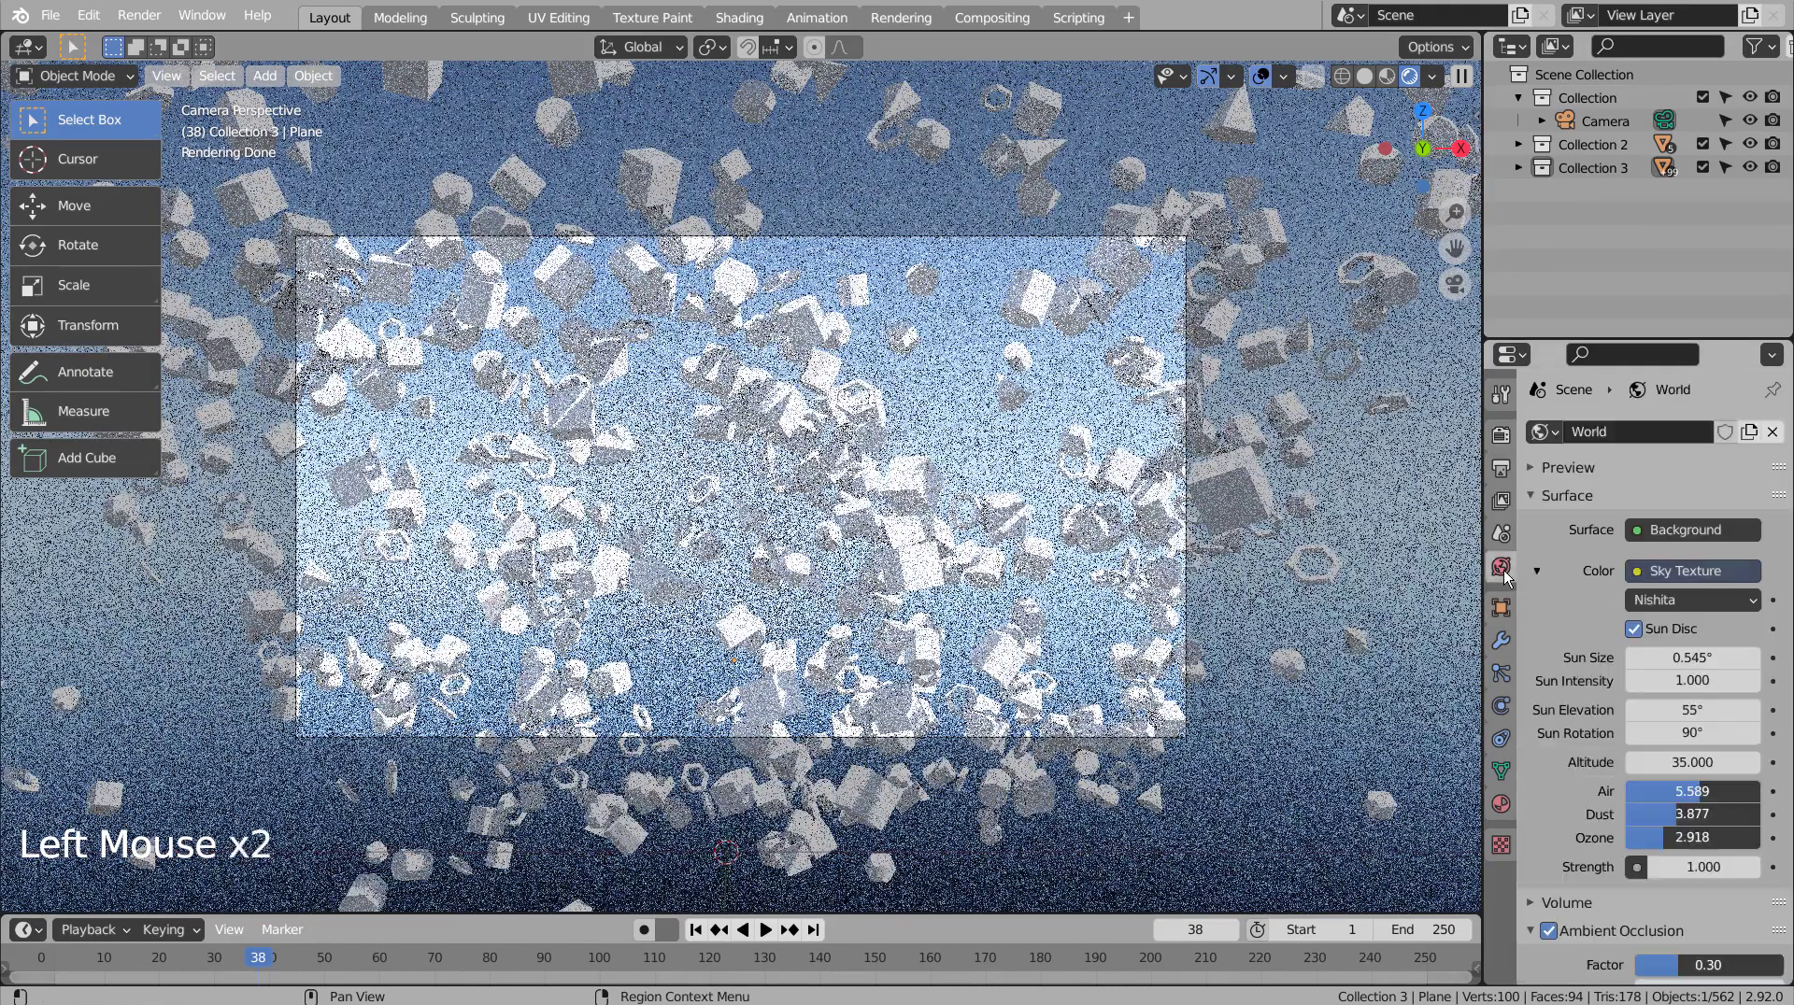
{"action": "left_click", "coordinate": [1692, 866]}
{"action": "type", "text": ".1"}
{"action": "key", "text": "Return"}
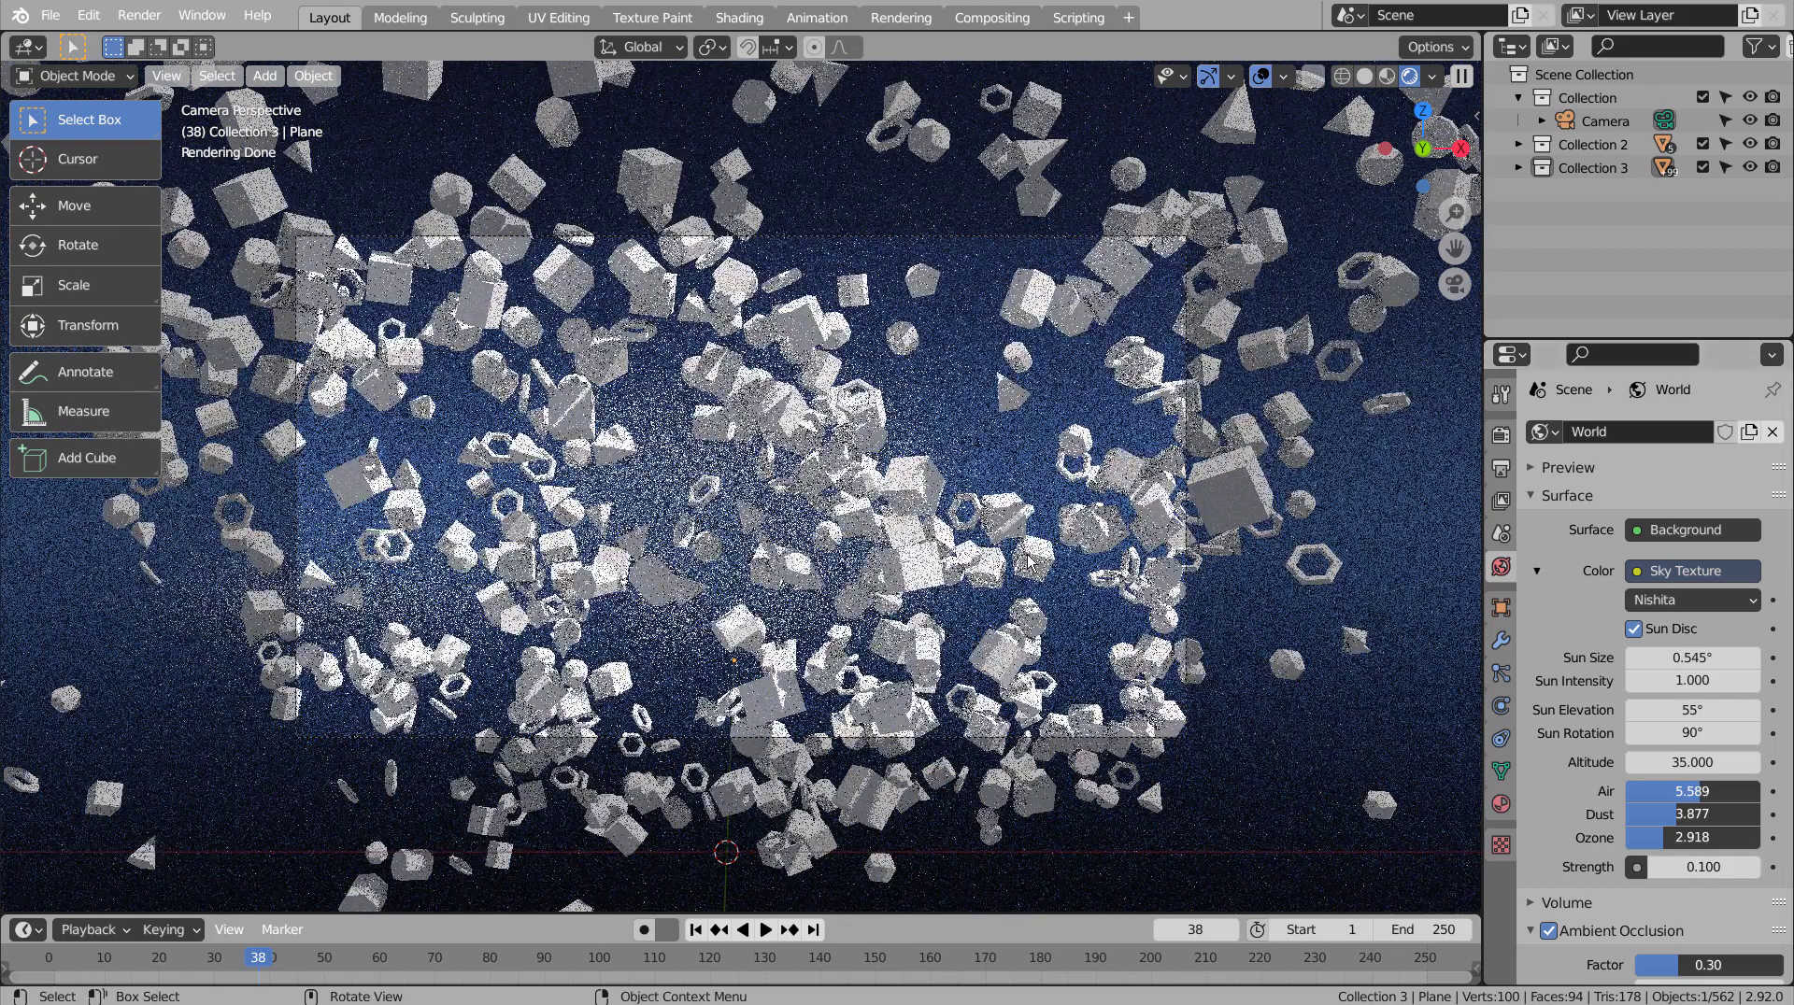
{"action": "left_click", "coordinate": [1364, 78]}
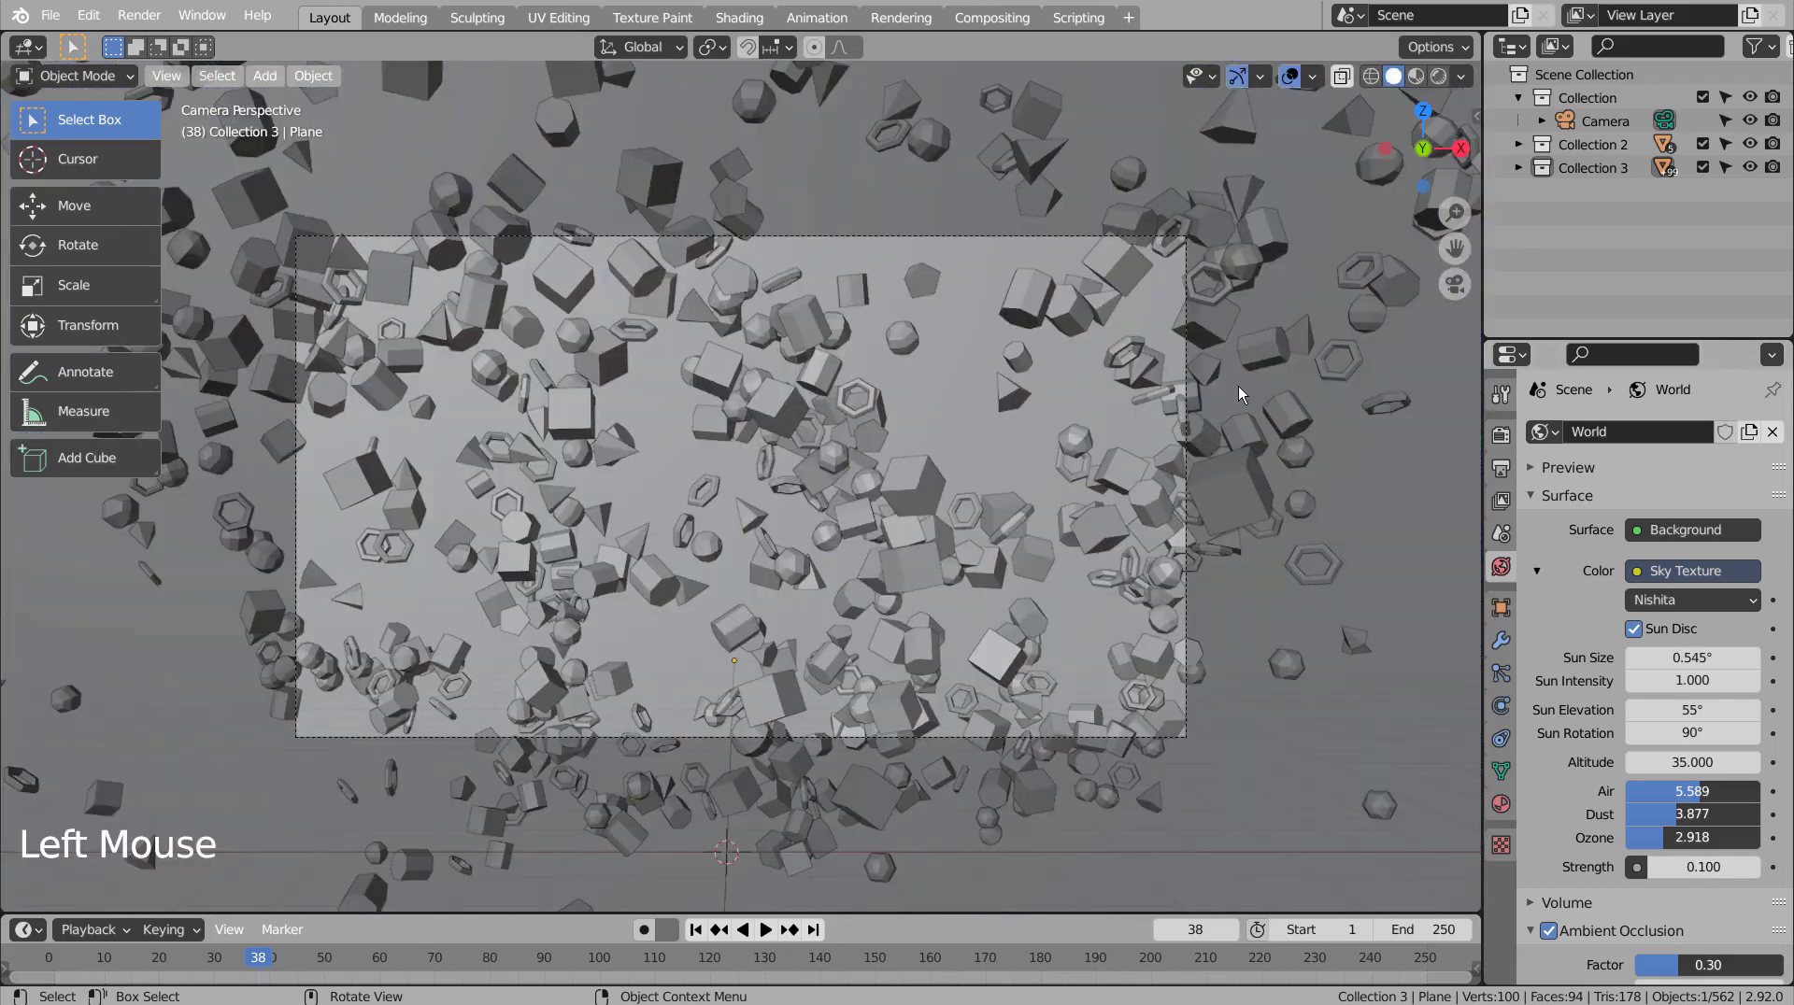
{"action": "key", "text": "F12"}
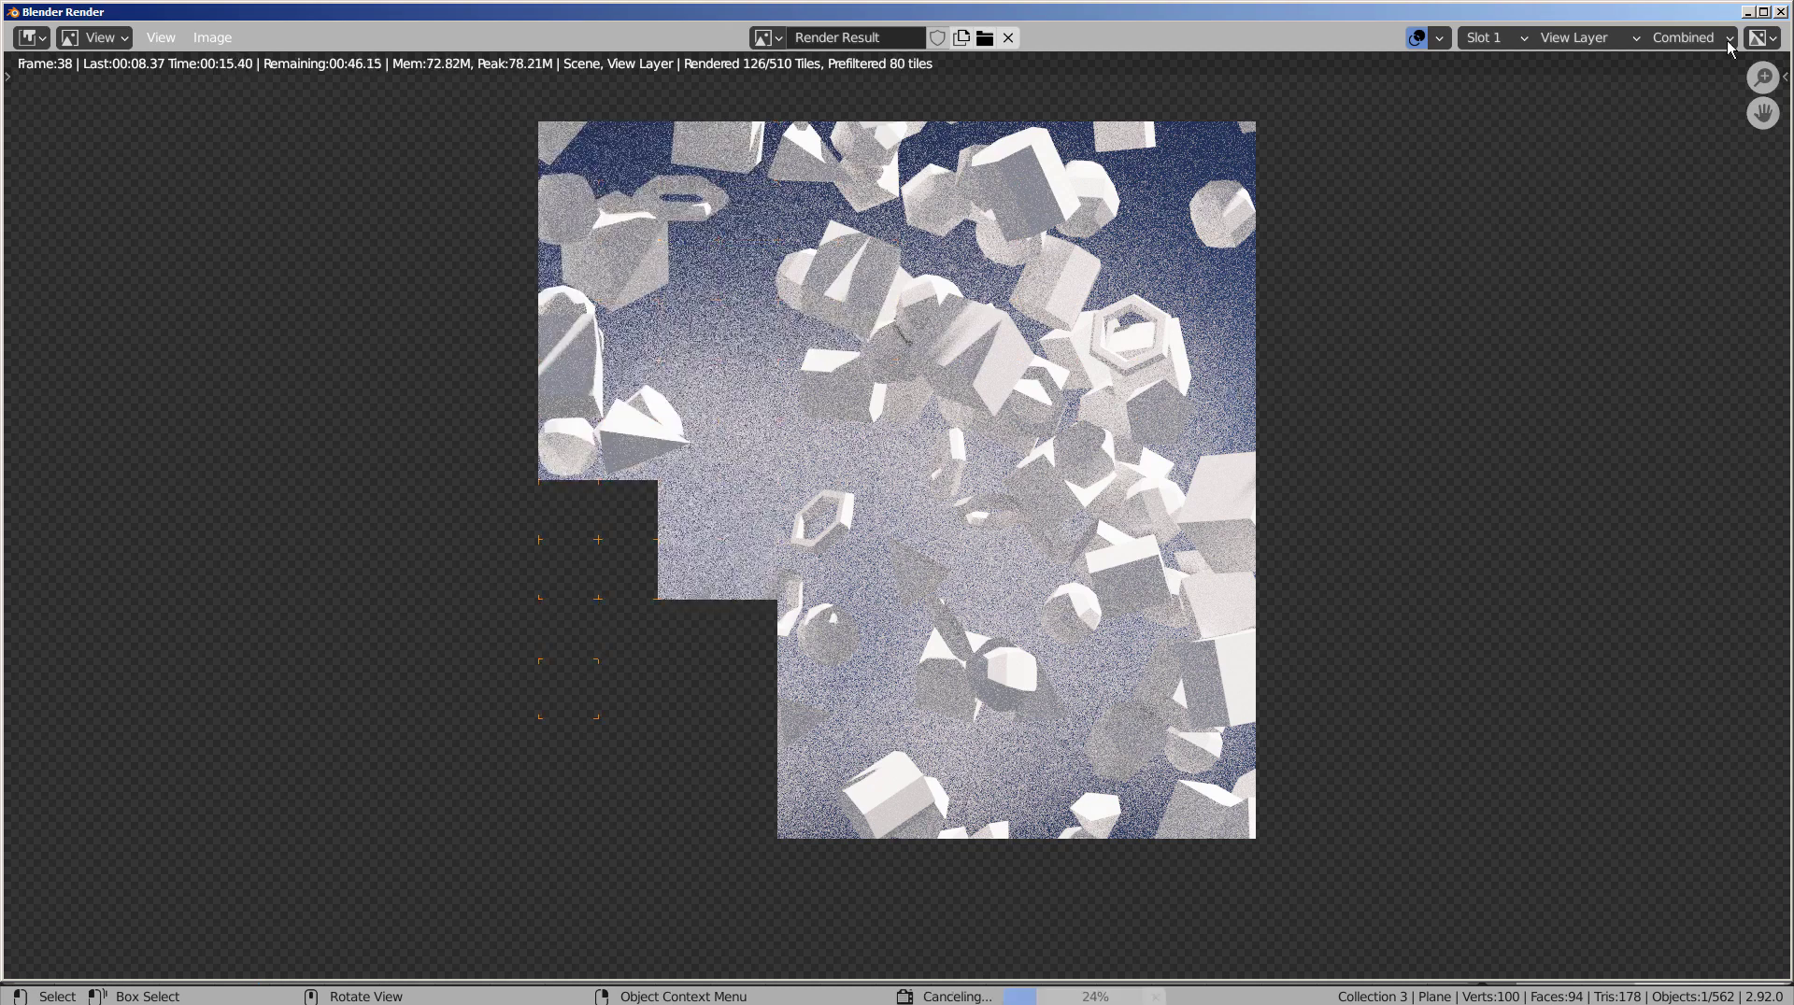
Cancel the running render, close the render window, and switch the viewport to Rendered shading.
{"action": "key", "text": "Escape"}
{"action": "left_click", "coordinate": [1781, 11]}
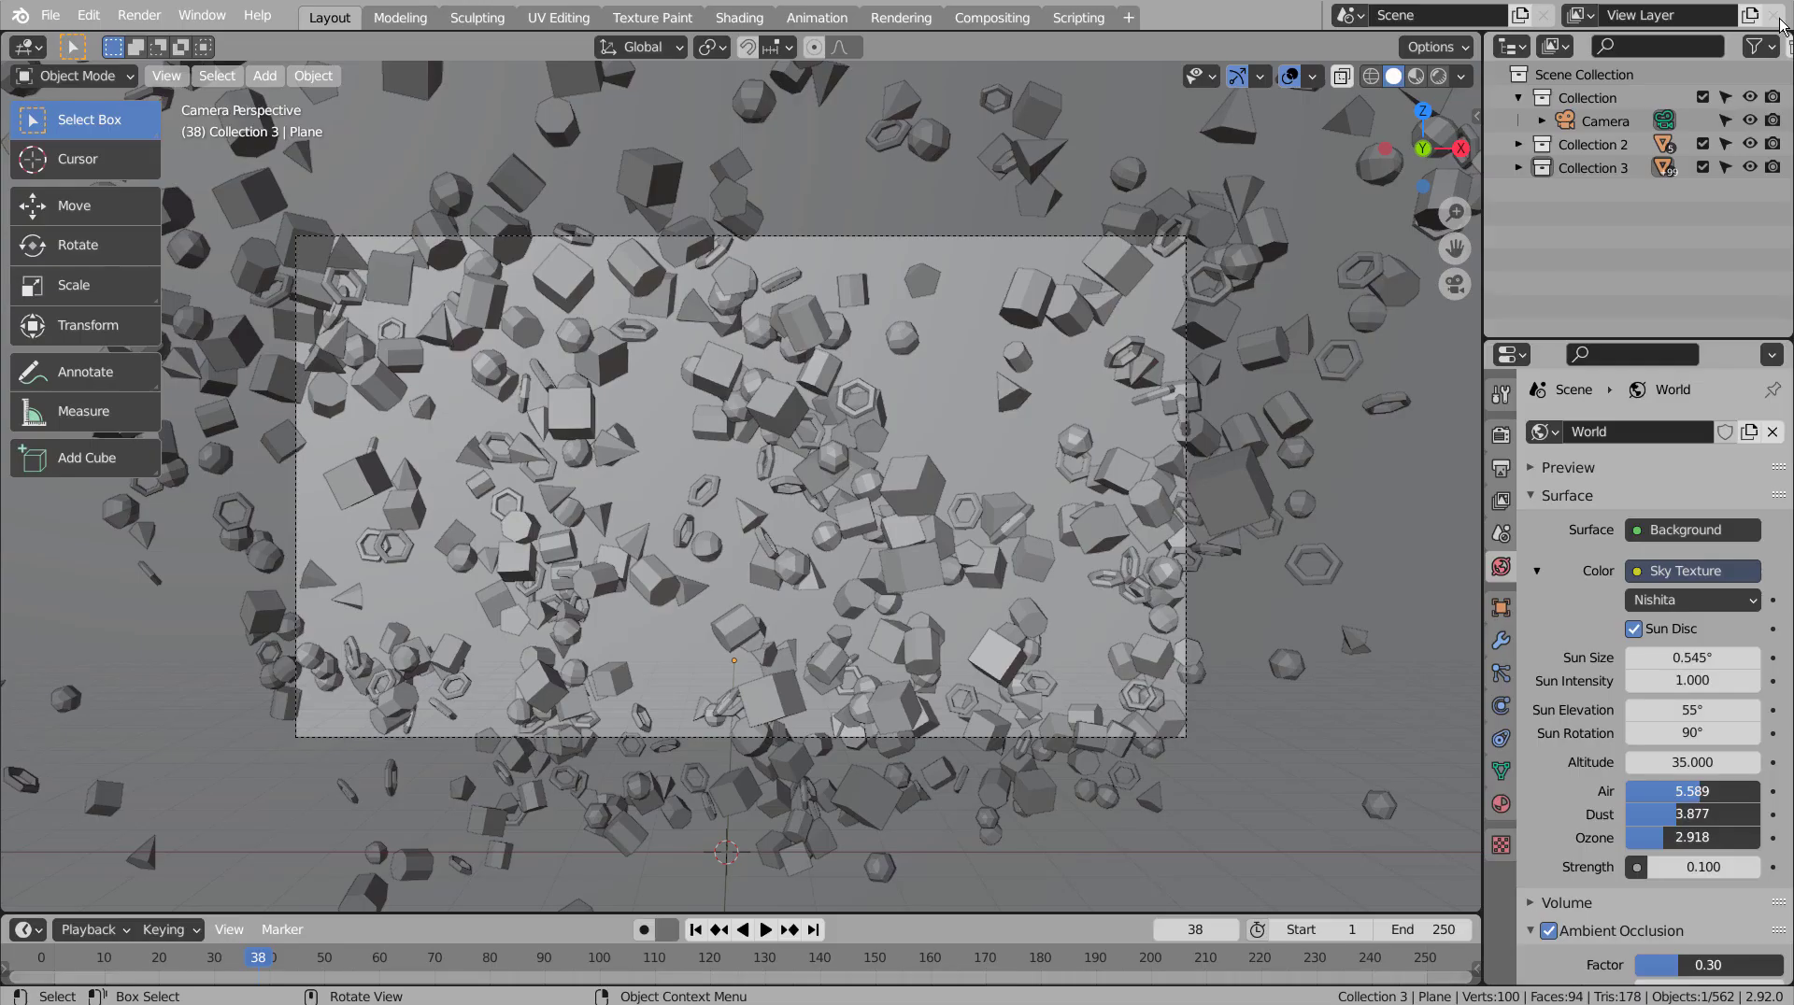
{"action": "left_click", "coordinate": [1418, 77]}
{"action": "left_click", "coordinate": [1437, 76]}
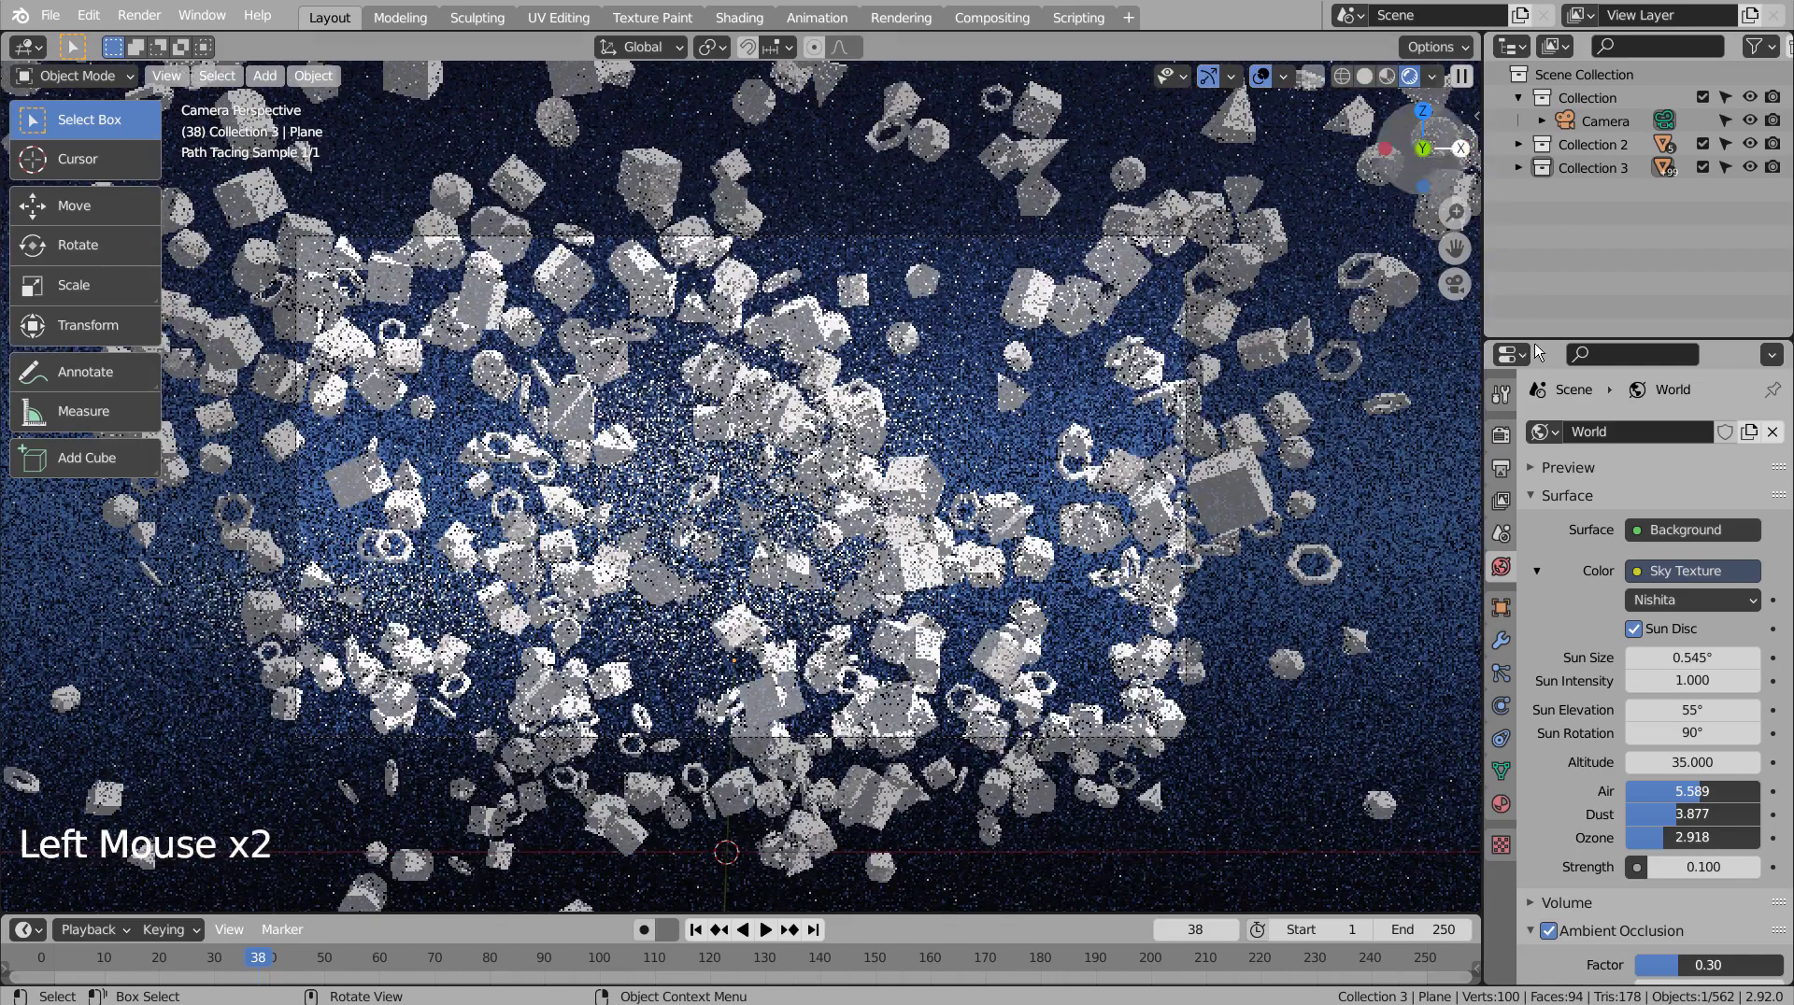
Set the Render properties' Viewport samples to 5.
{"action": "left_click", "coordinate": [1500, 435]}
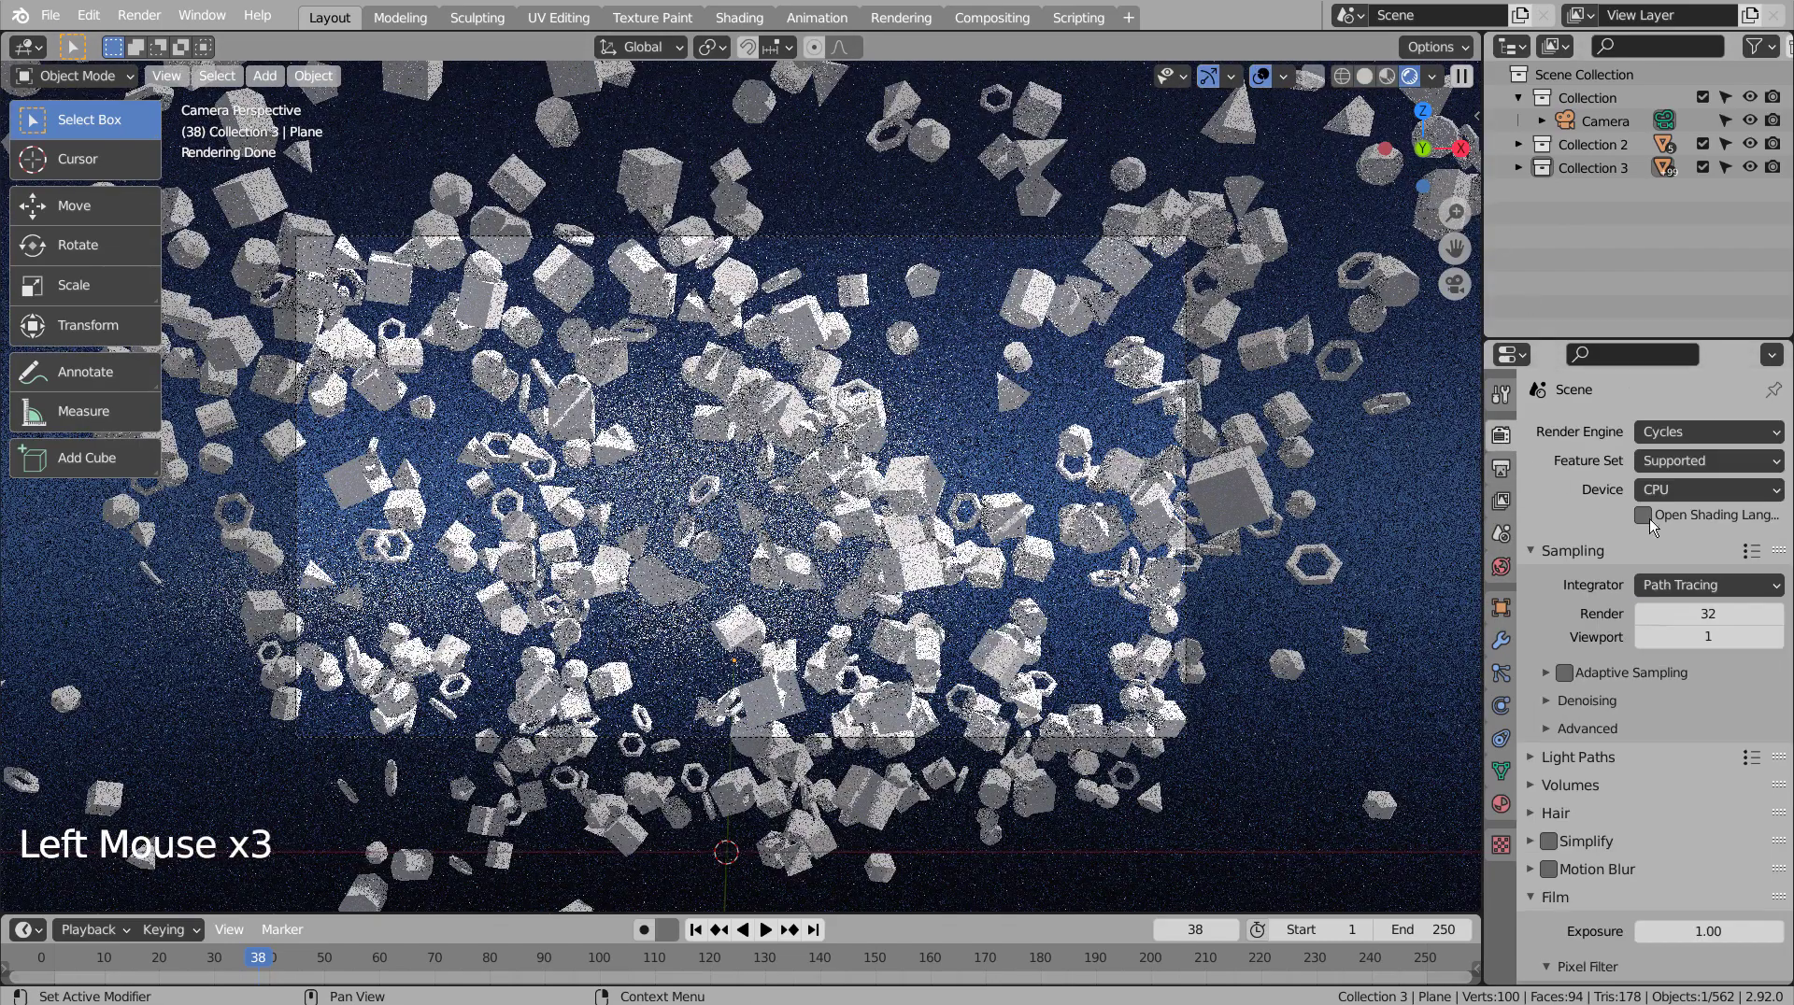
{"action": "left_click", "coordinate": [1696, 636]}
{"action": "key", "text": "Return"}
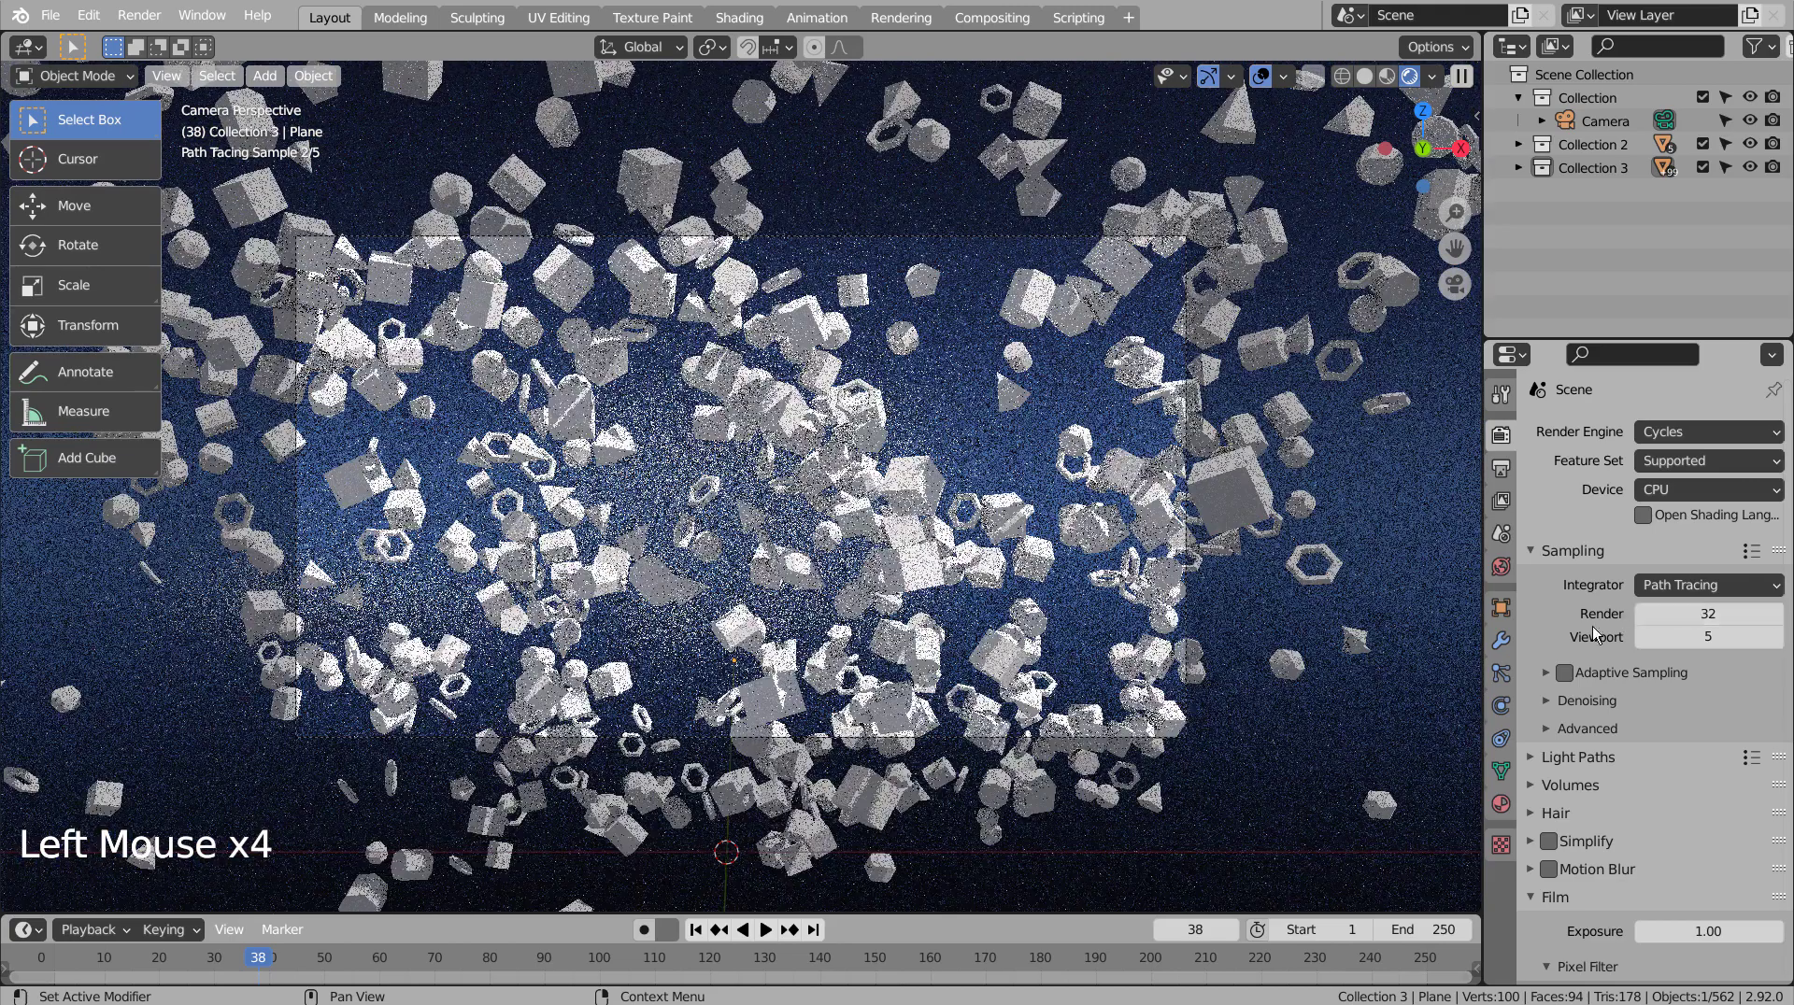
In World properties, raise the Nishita sky Strength to 1.000 and turn Sun Rotation to 180°.
{"action": "left_click", "coordinate": [1501, 567]}
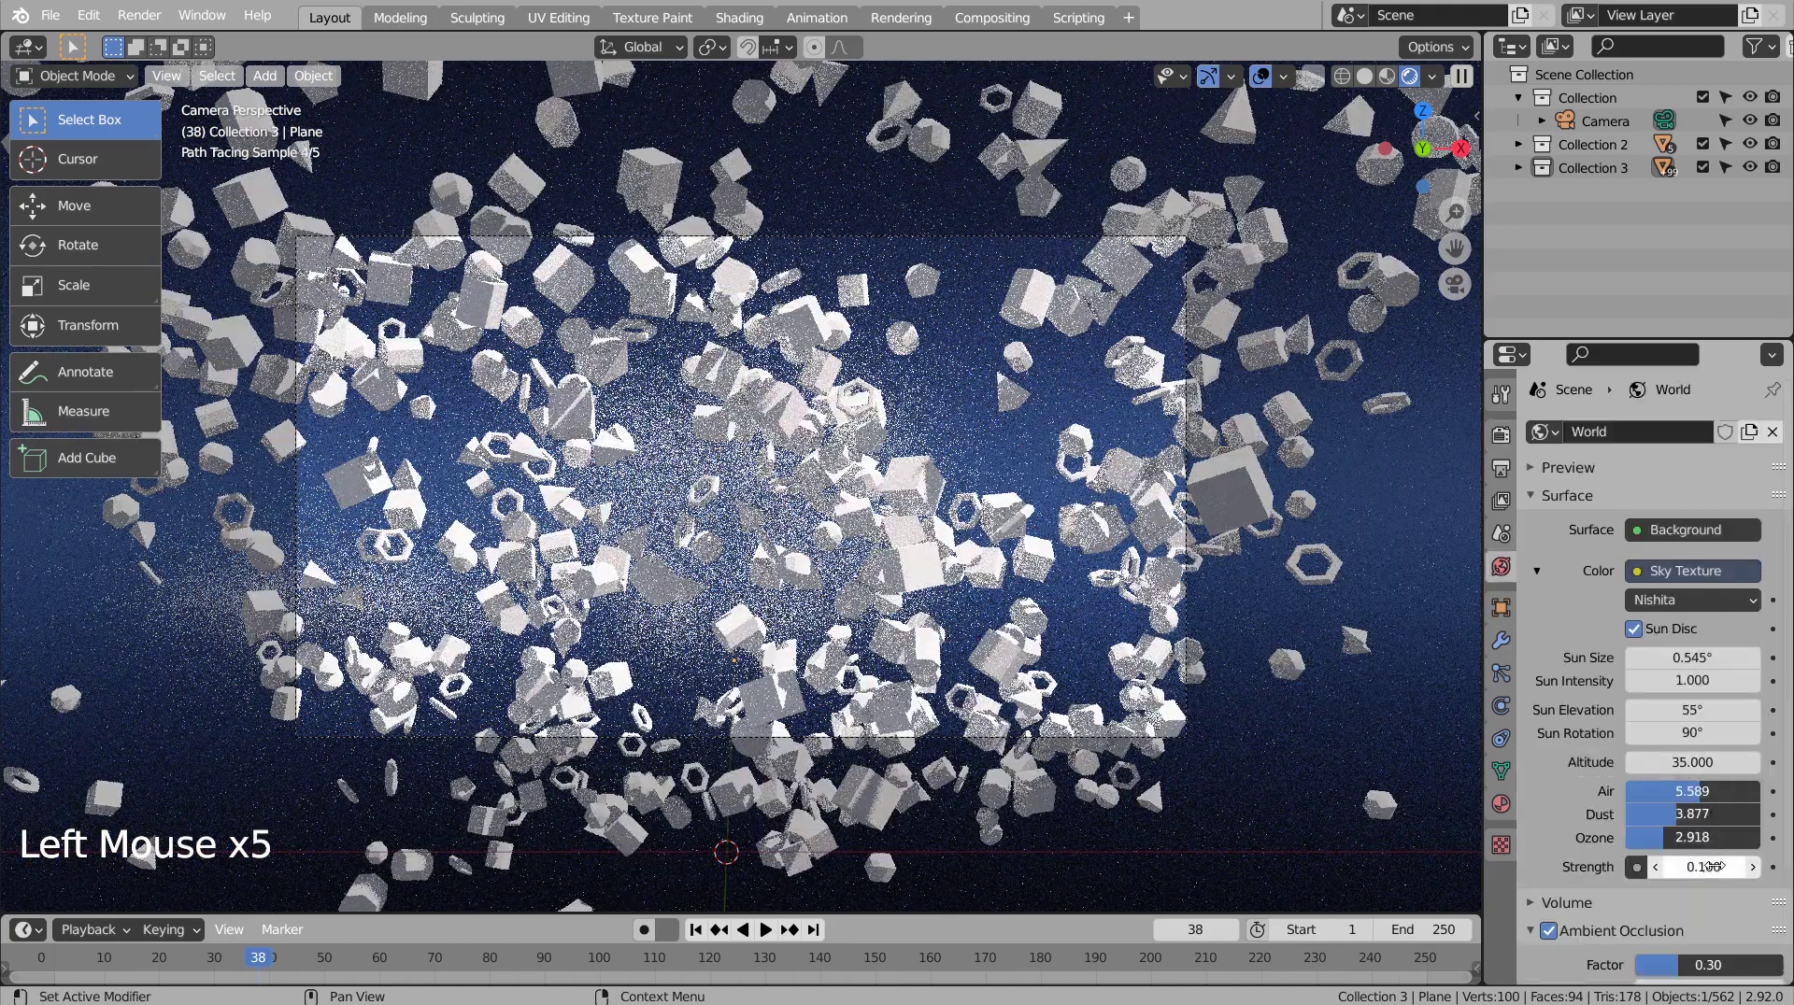
{"action": "left_click_drag", "start_coordinate": [1713, 869], "coordinate": [1756, 869]}
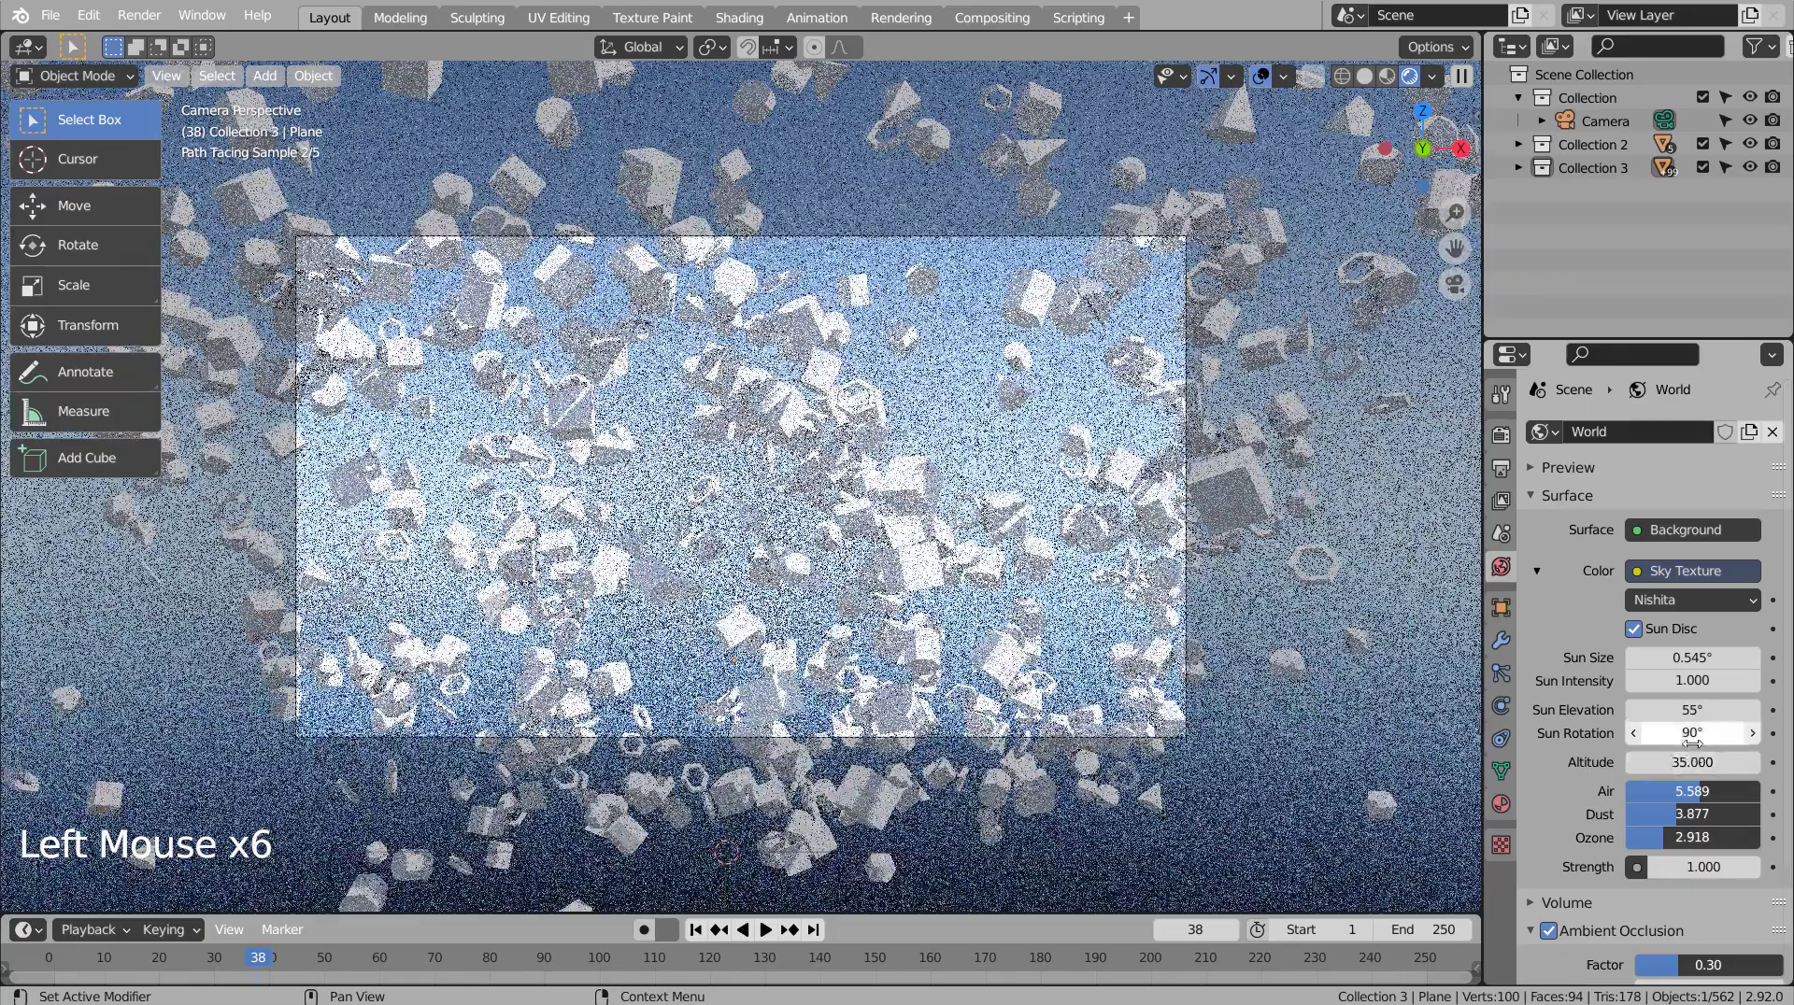
{"action": "left_click", "coordinate": [1692, 734]}
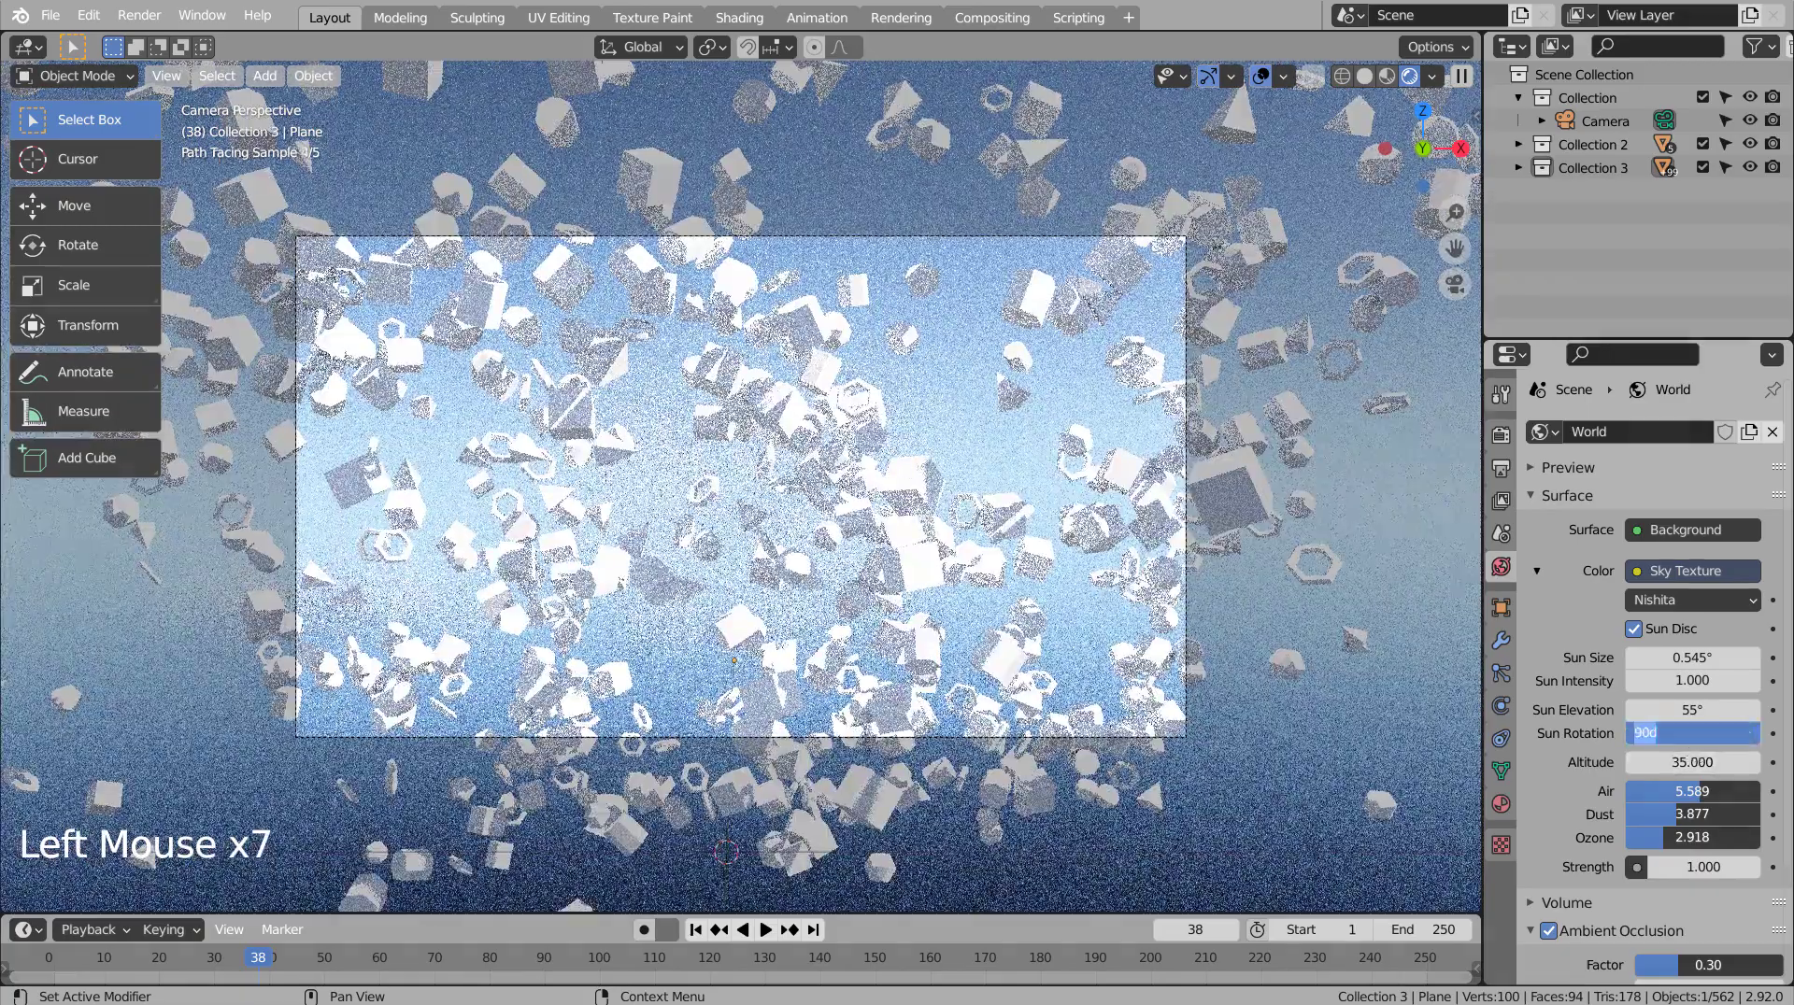
{"action": "left_click", "coordinate": [1692, 733]}
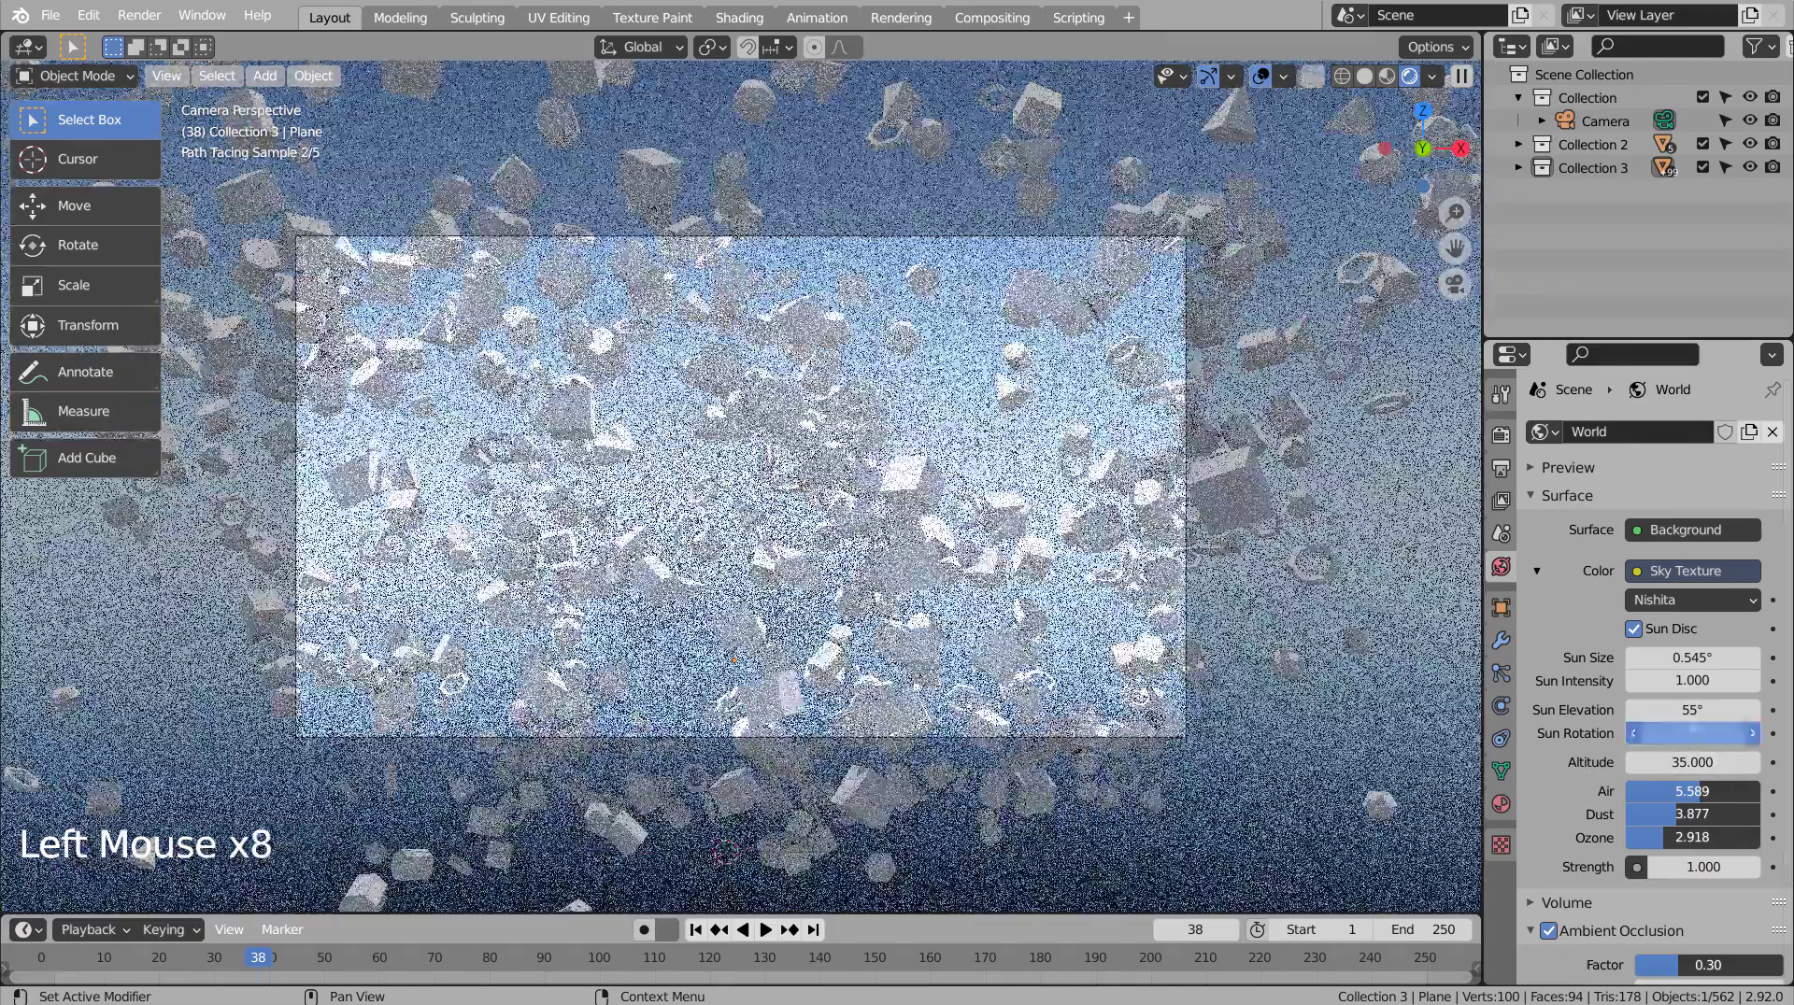
{"action": "left_click_drag", "start_coordinate": [1692, 734], "coordinate": [1738, 734]}
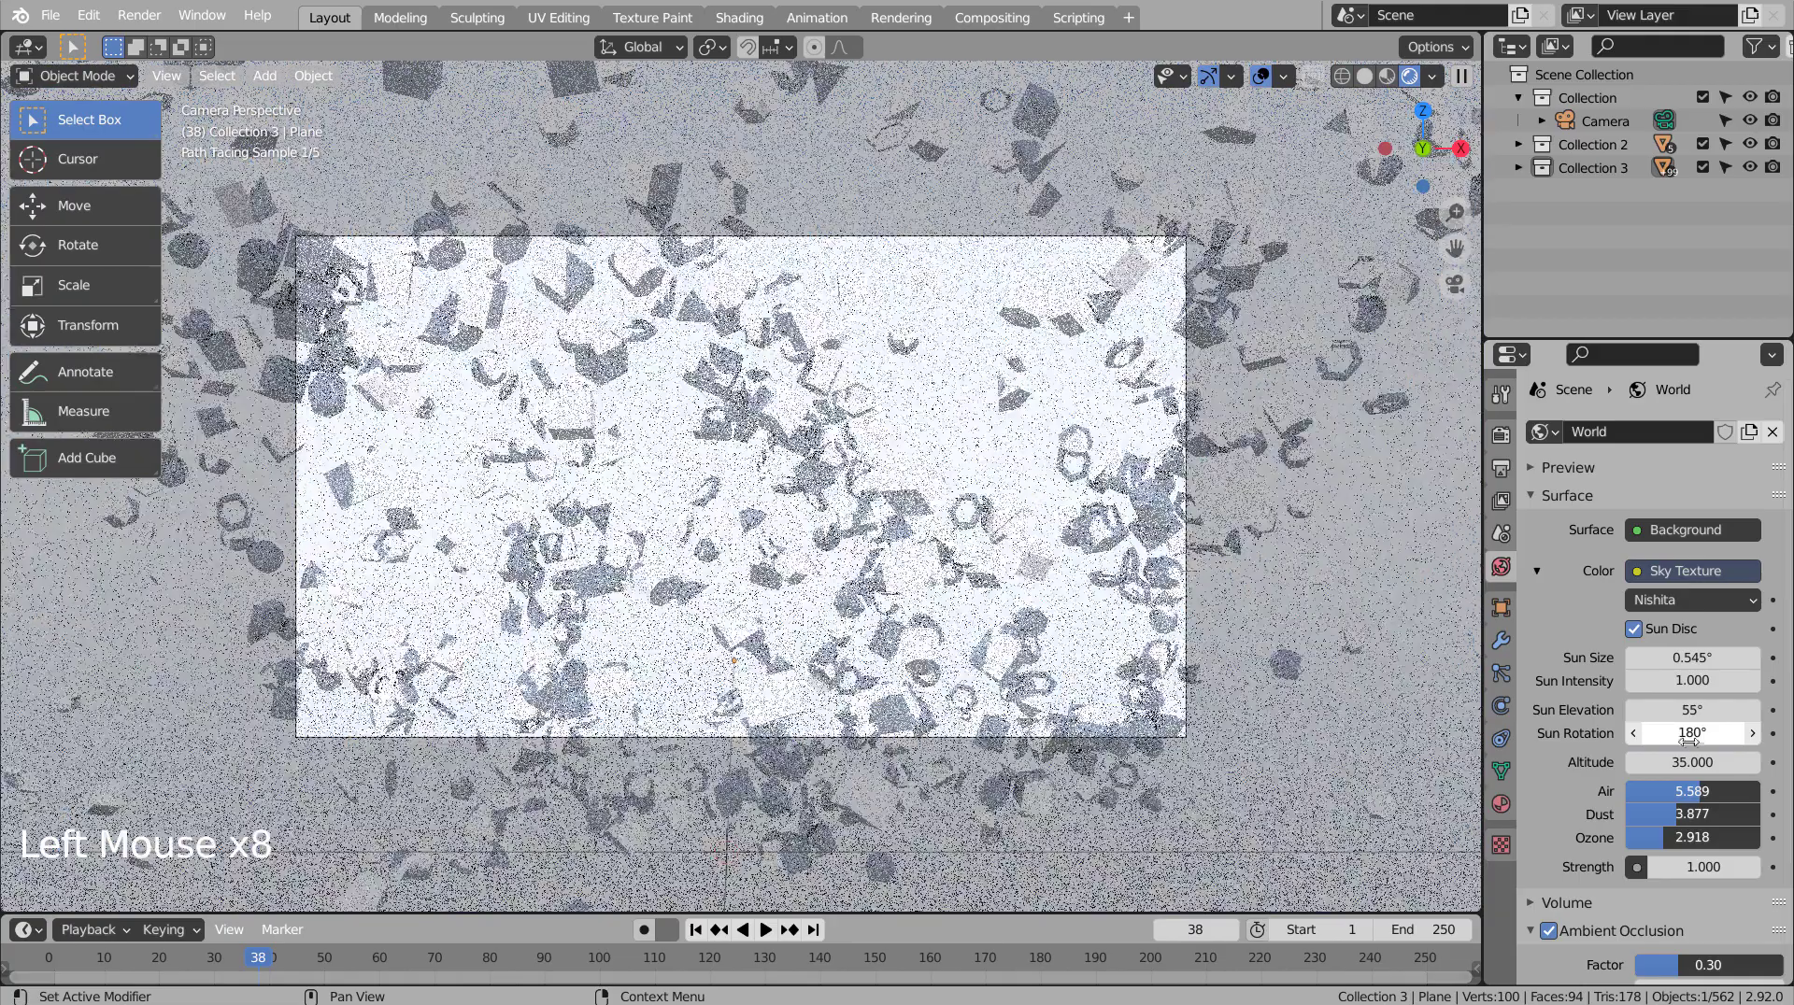
{"action": "left_click", "coordinate": [1693, 734]}
{"action": "key", "text": "Return"}
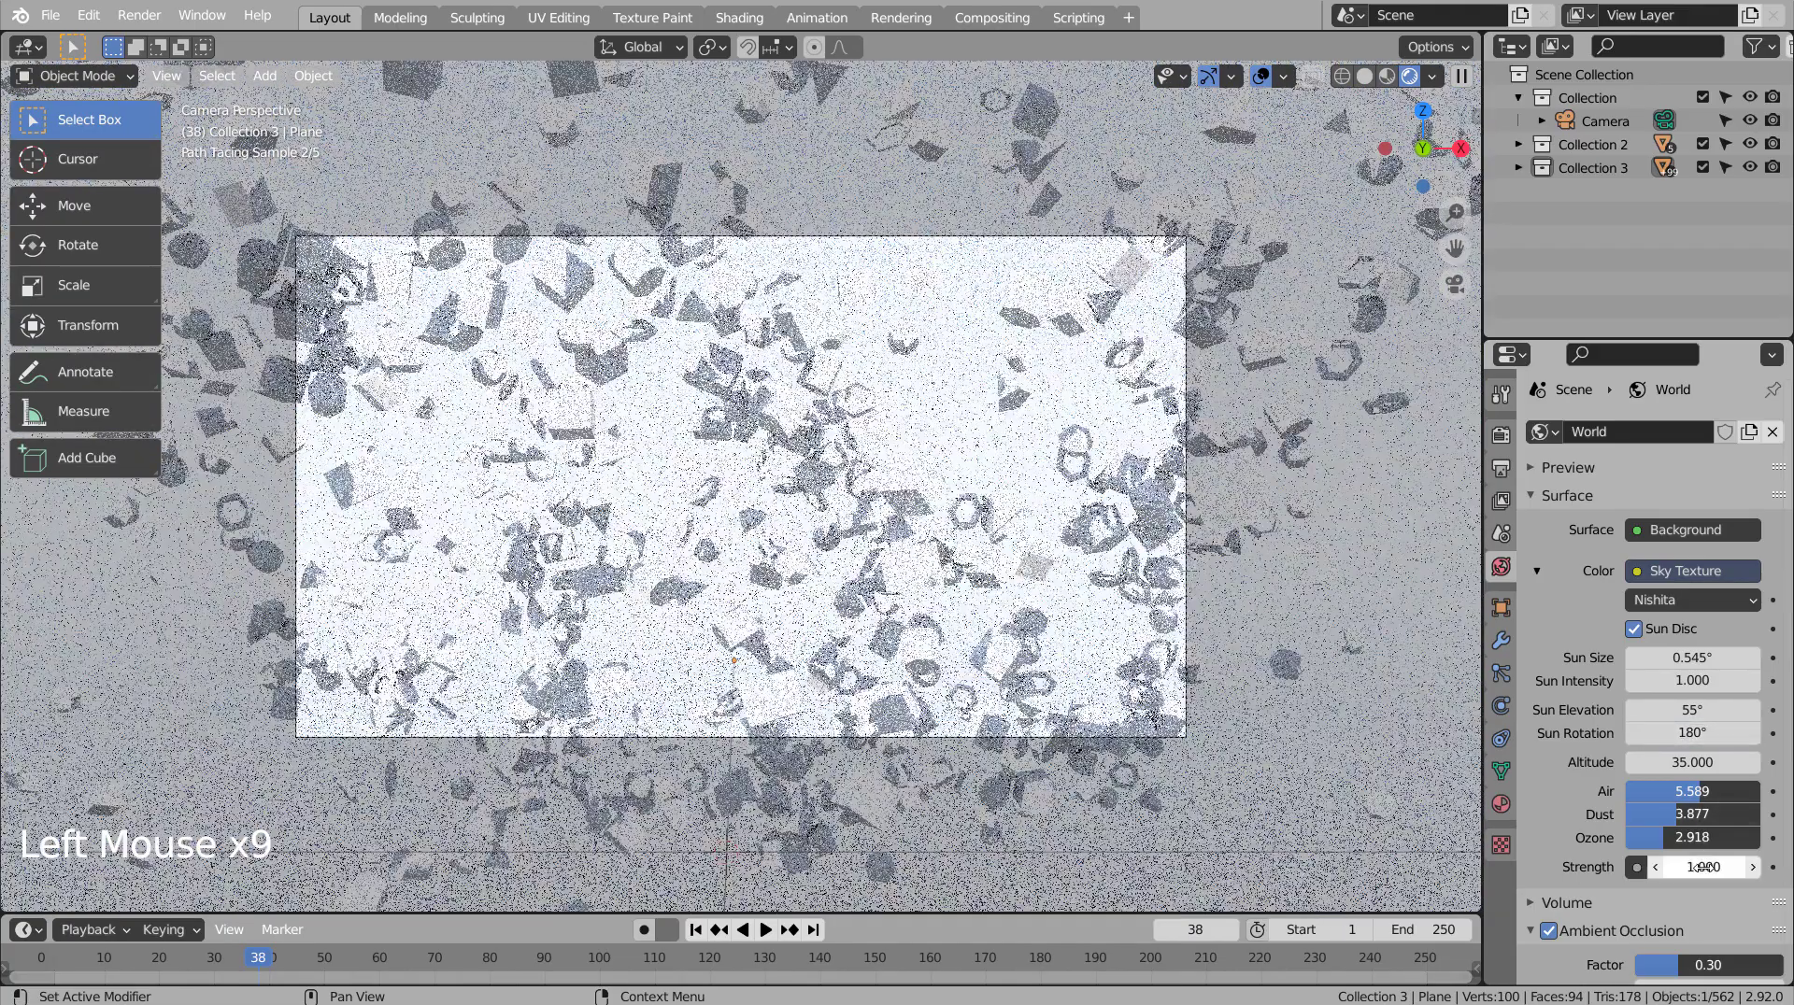
Set sky Strength to 0.1 and drag Air density down to 1.000.
{"action": "left_click", "coordinate": [1694, 867]}
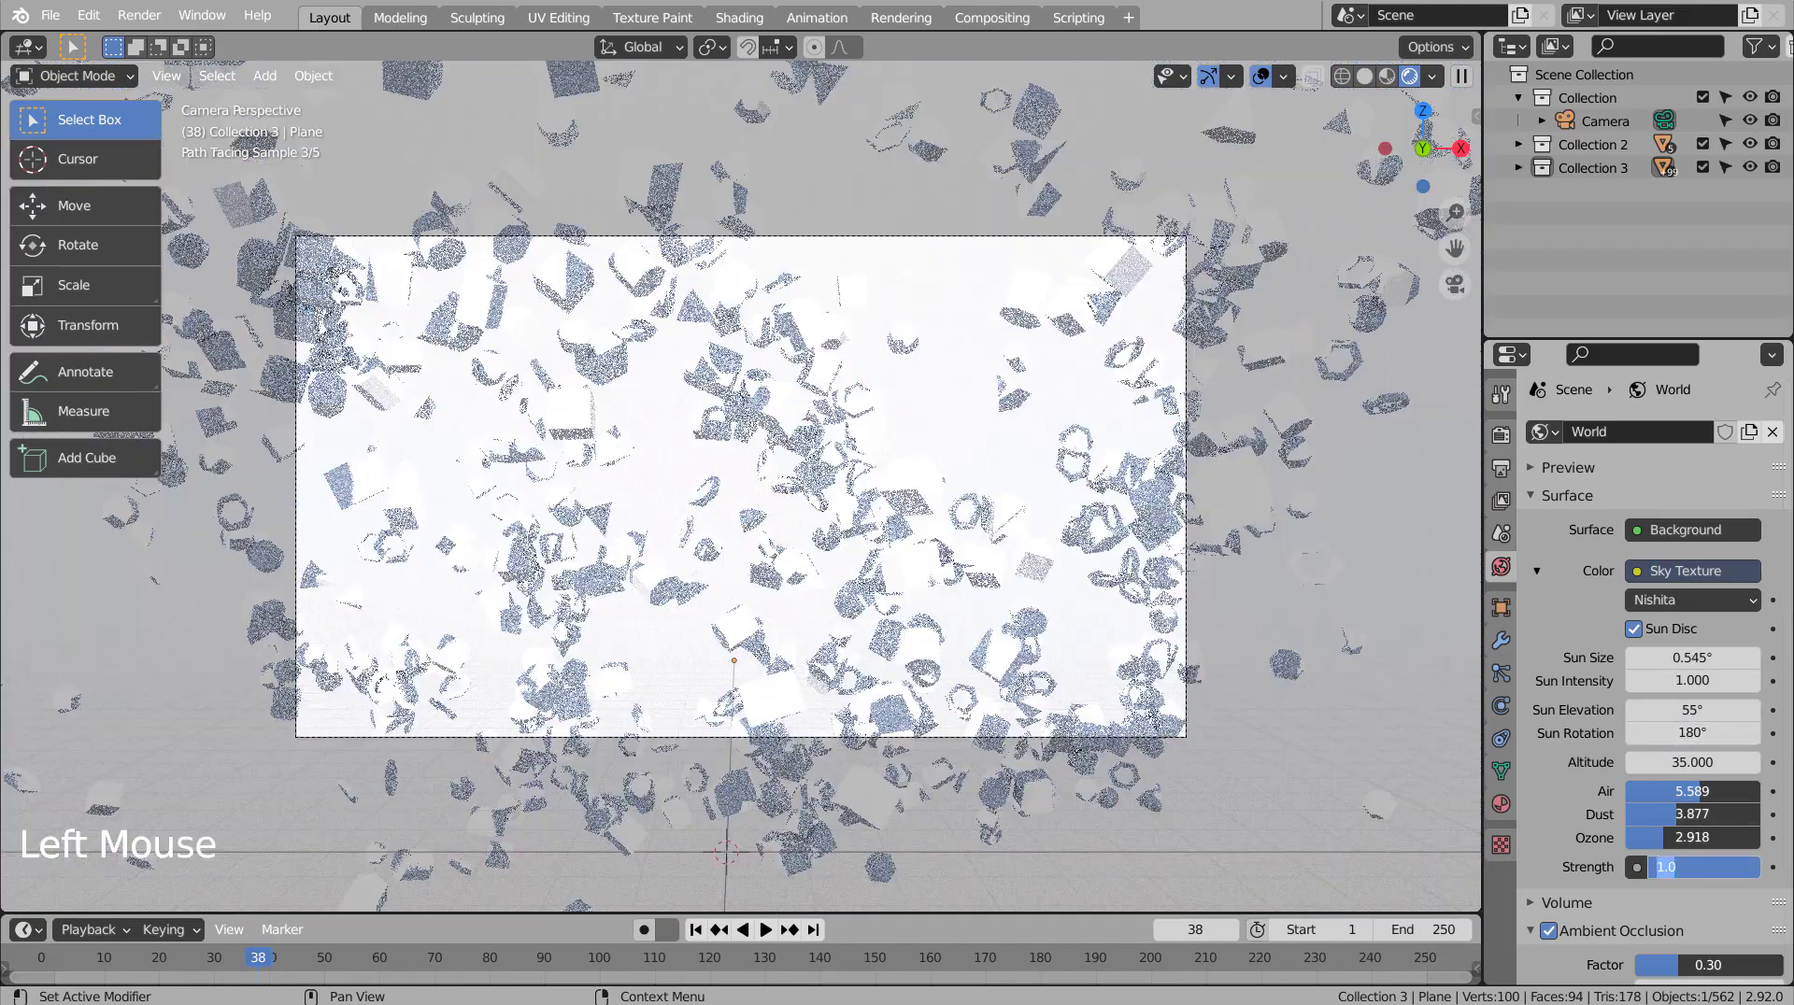
{"action": "type", "text": "0.1"}
{"action": "key", "text": "Return"}
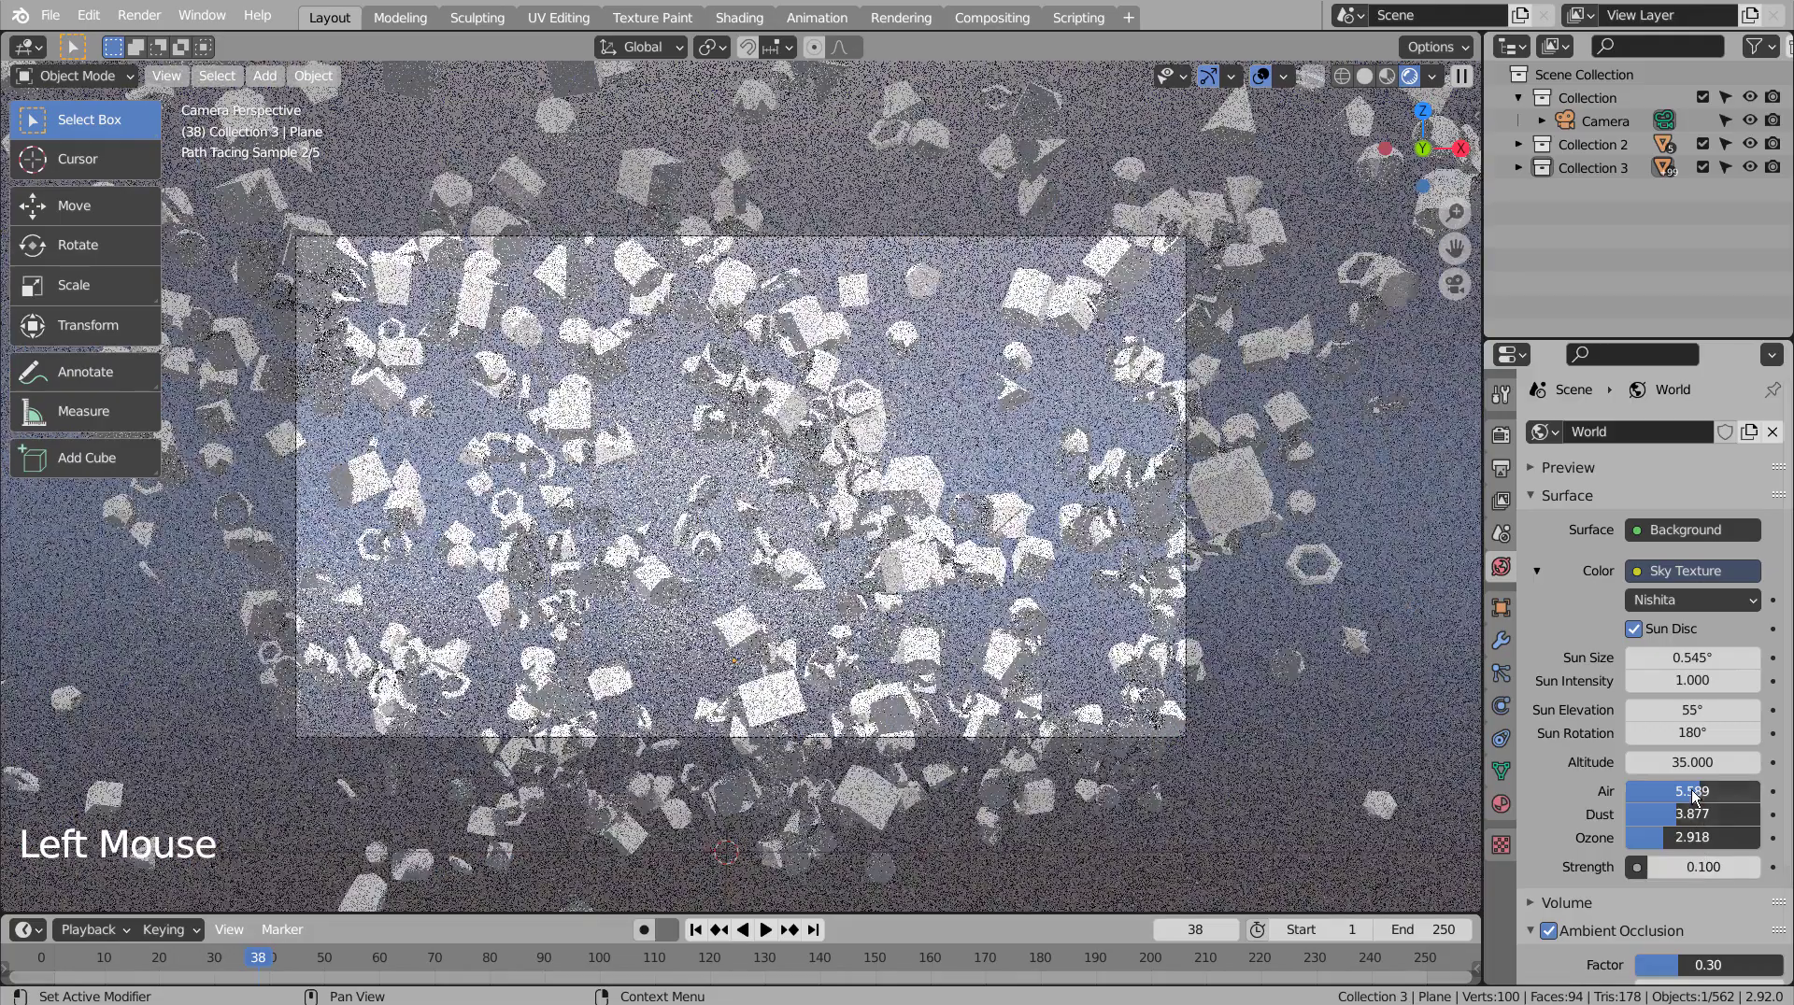
{"action": "mouse_move", "coordinate": [1695, 792]}
{"action": "left_mouse_down"}
{"action": "mouse_move", "coordinate": [1639, 791]}
{"action": "mouse_move", "coordinate": [1682, 793]}
{"action": "left_mouse_up"}
Set the Nishita sky's Dust, Ozone and Strength values all to 1.
{"action": "left_click", "coordinate": [1686, 813]}
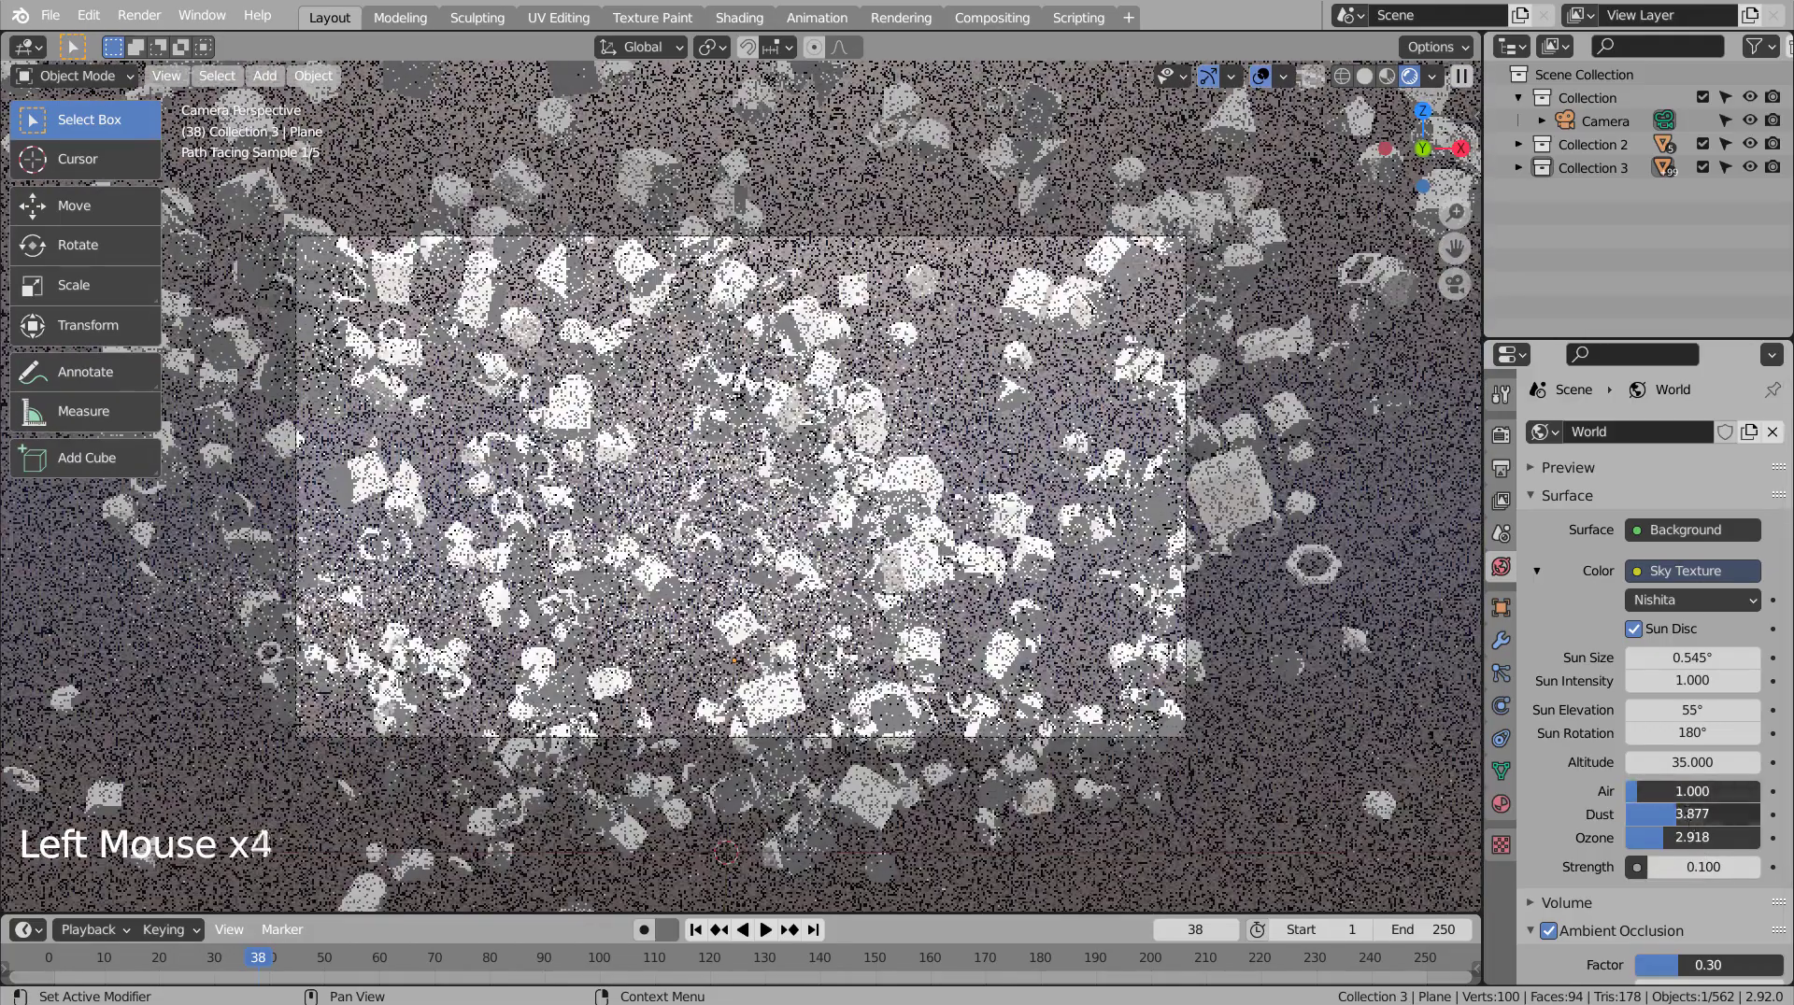
{"action": "type", "text": "1"}
{"action": "key", "text": "Return"}
{"action": "left_click", "coordinate": [1686, 837]}
{"action": "type", "text": "1"}
{"action": "key", "text": "Return"}
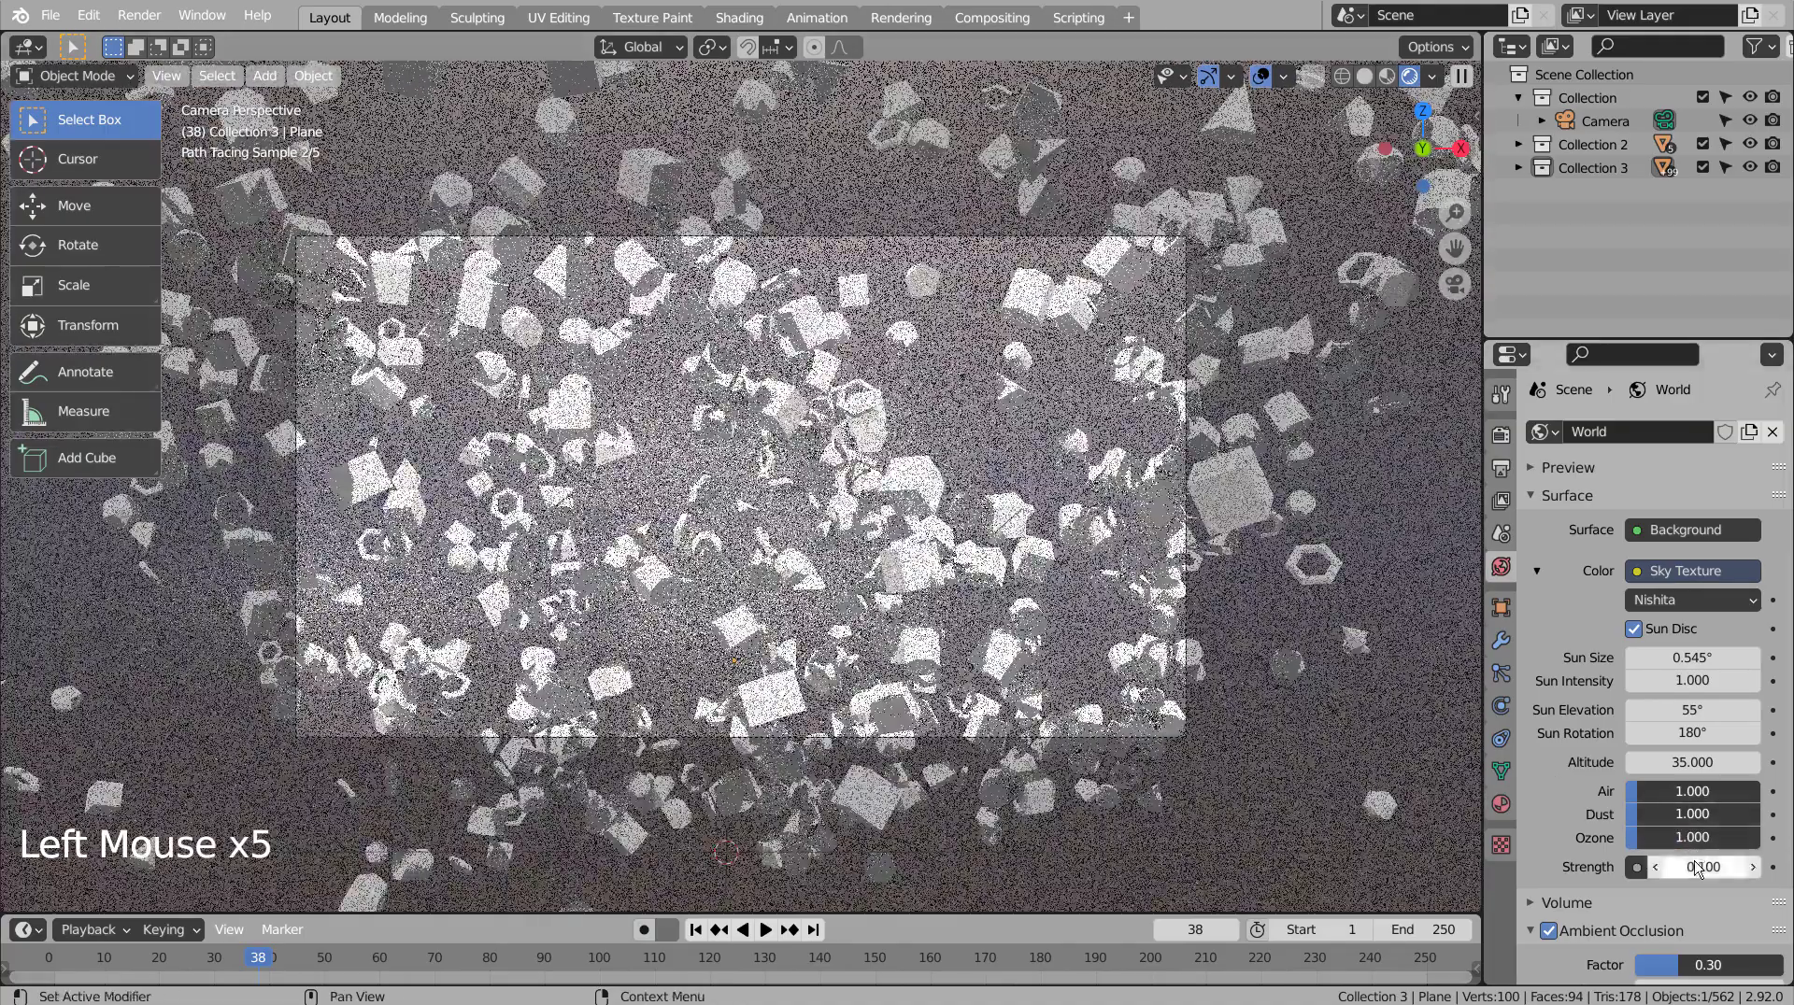
{"action": "left_click", "coordinate": [1699, 869]}
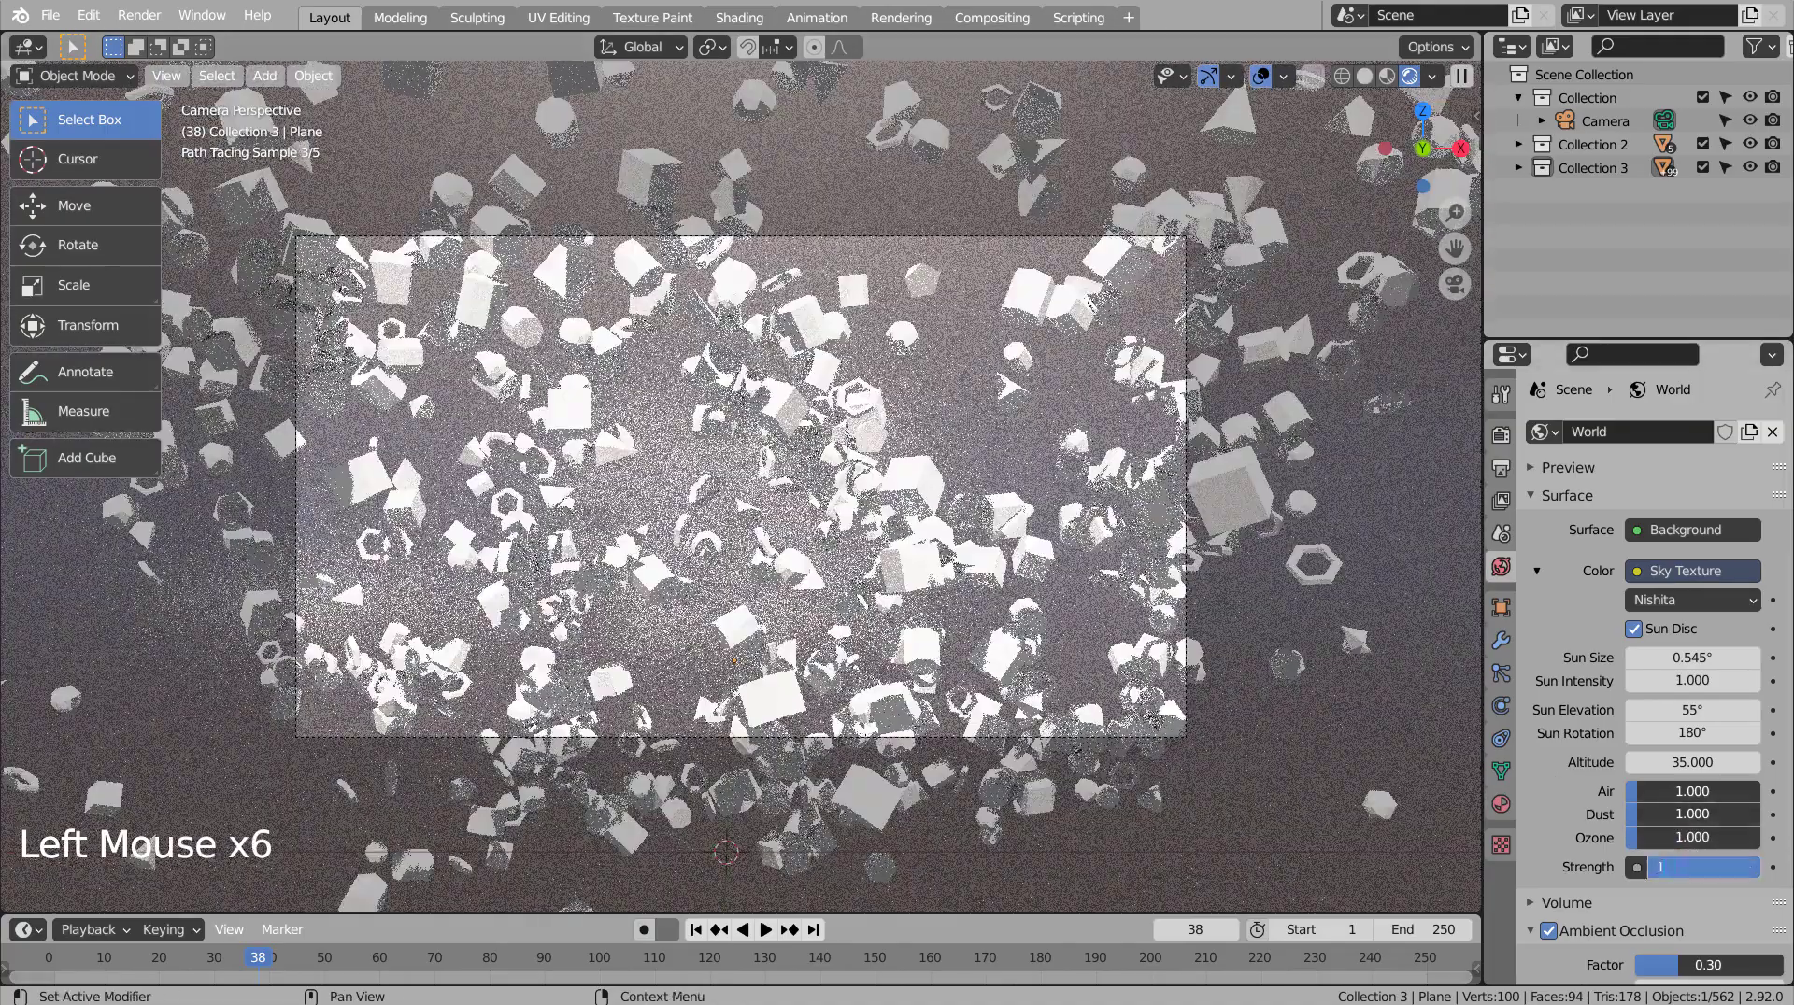
{"action": "type", "text": "1"}
{"action": "key", "text": "Return"}
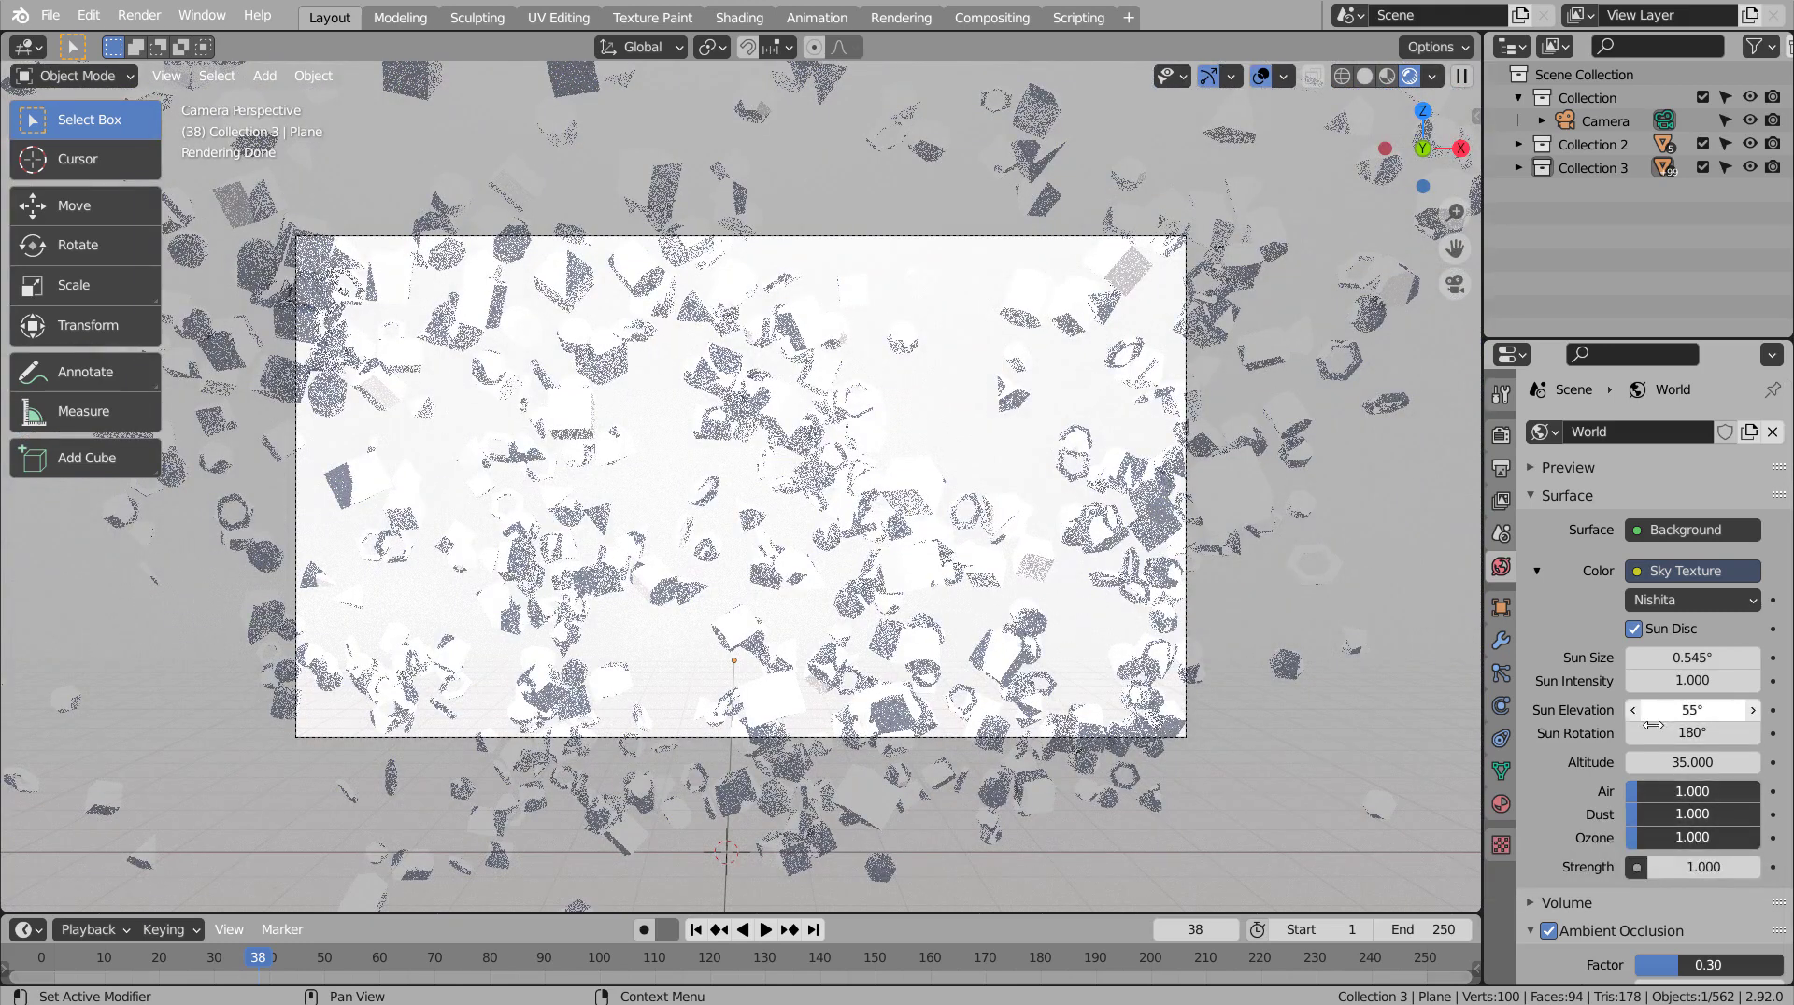
Raise Air density to about 1.27, drop Strength to 0.1, and set Sun Rotation to 0°.
{"action": "left_click_drag", "start_coordinate": [1662, 786], "coordinate": [1690, 786]}
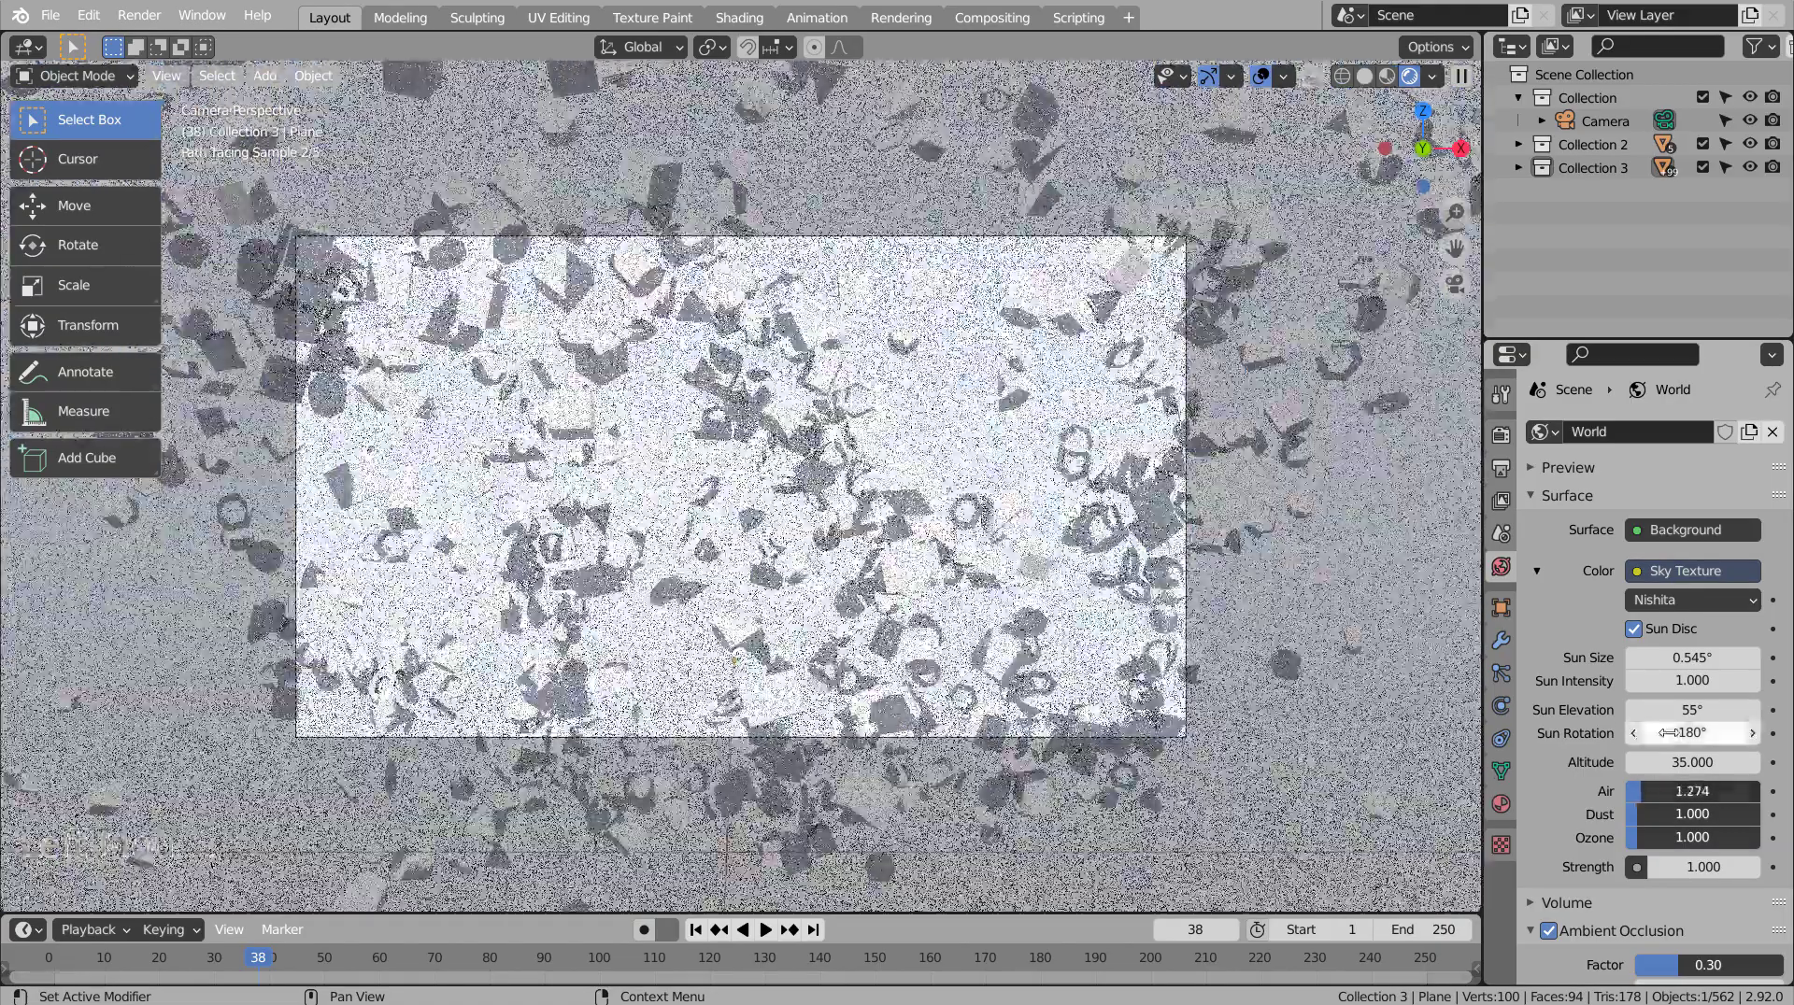
{"action": "left_click", "coordinate": [1679, 866]}
{"action": "type", "text": "0.1"}
{"action": "key", "text": "Return"}
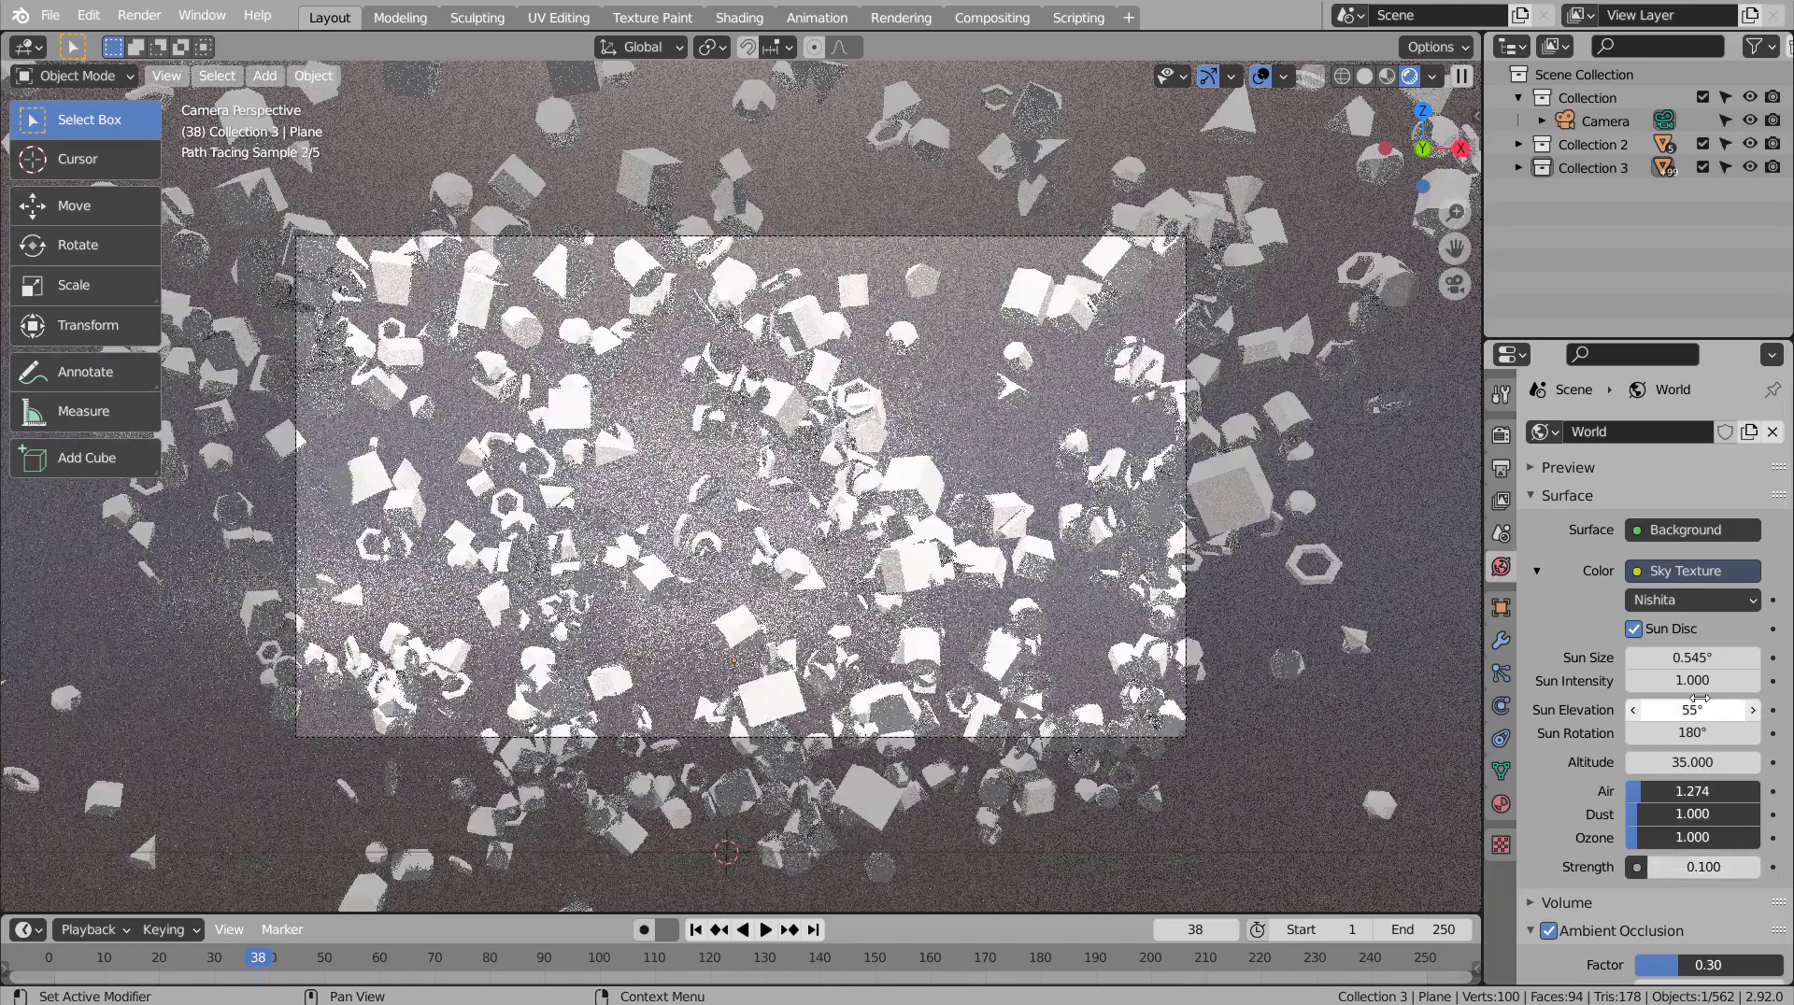
{"action": "left_click", "coordinate": [1693, 732]}
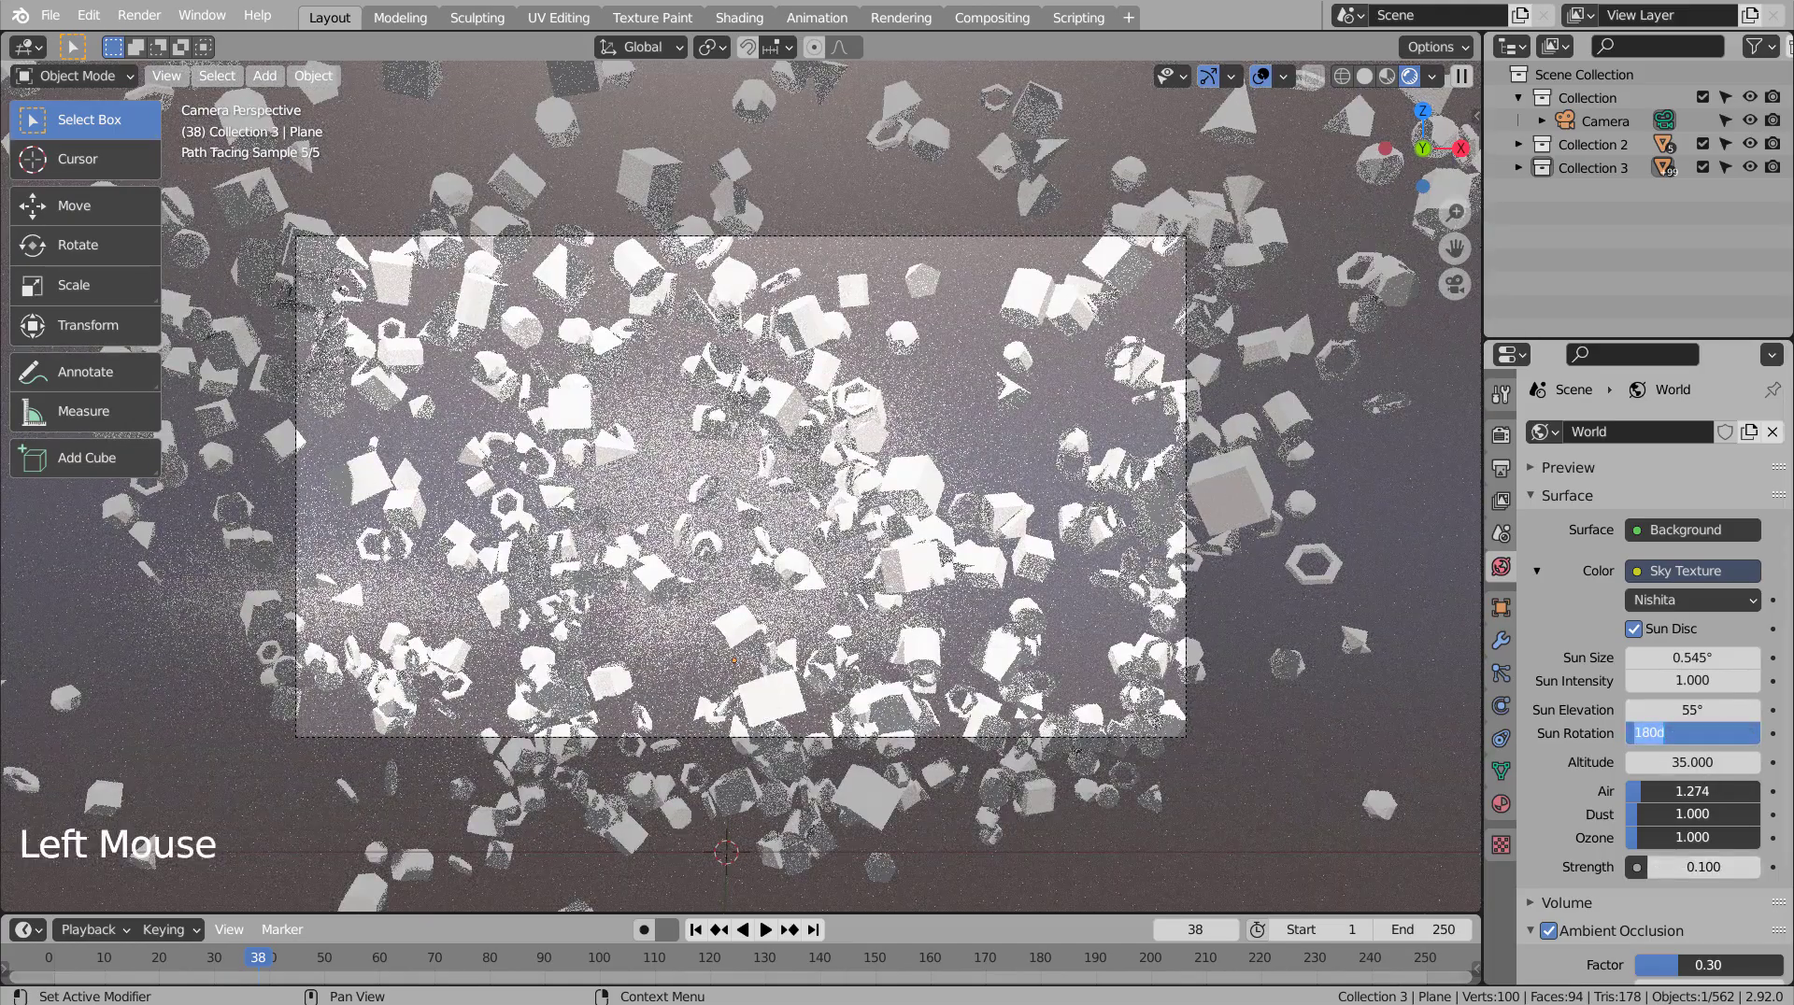
{"action": "type", "text": "0"}
{"action": "key", "text": "Return"}
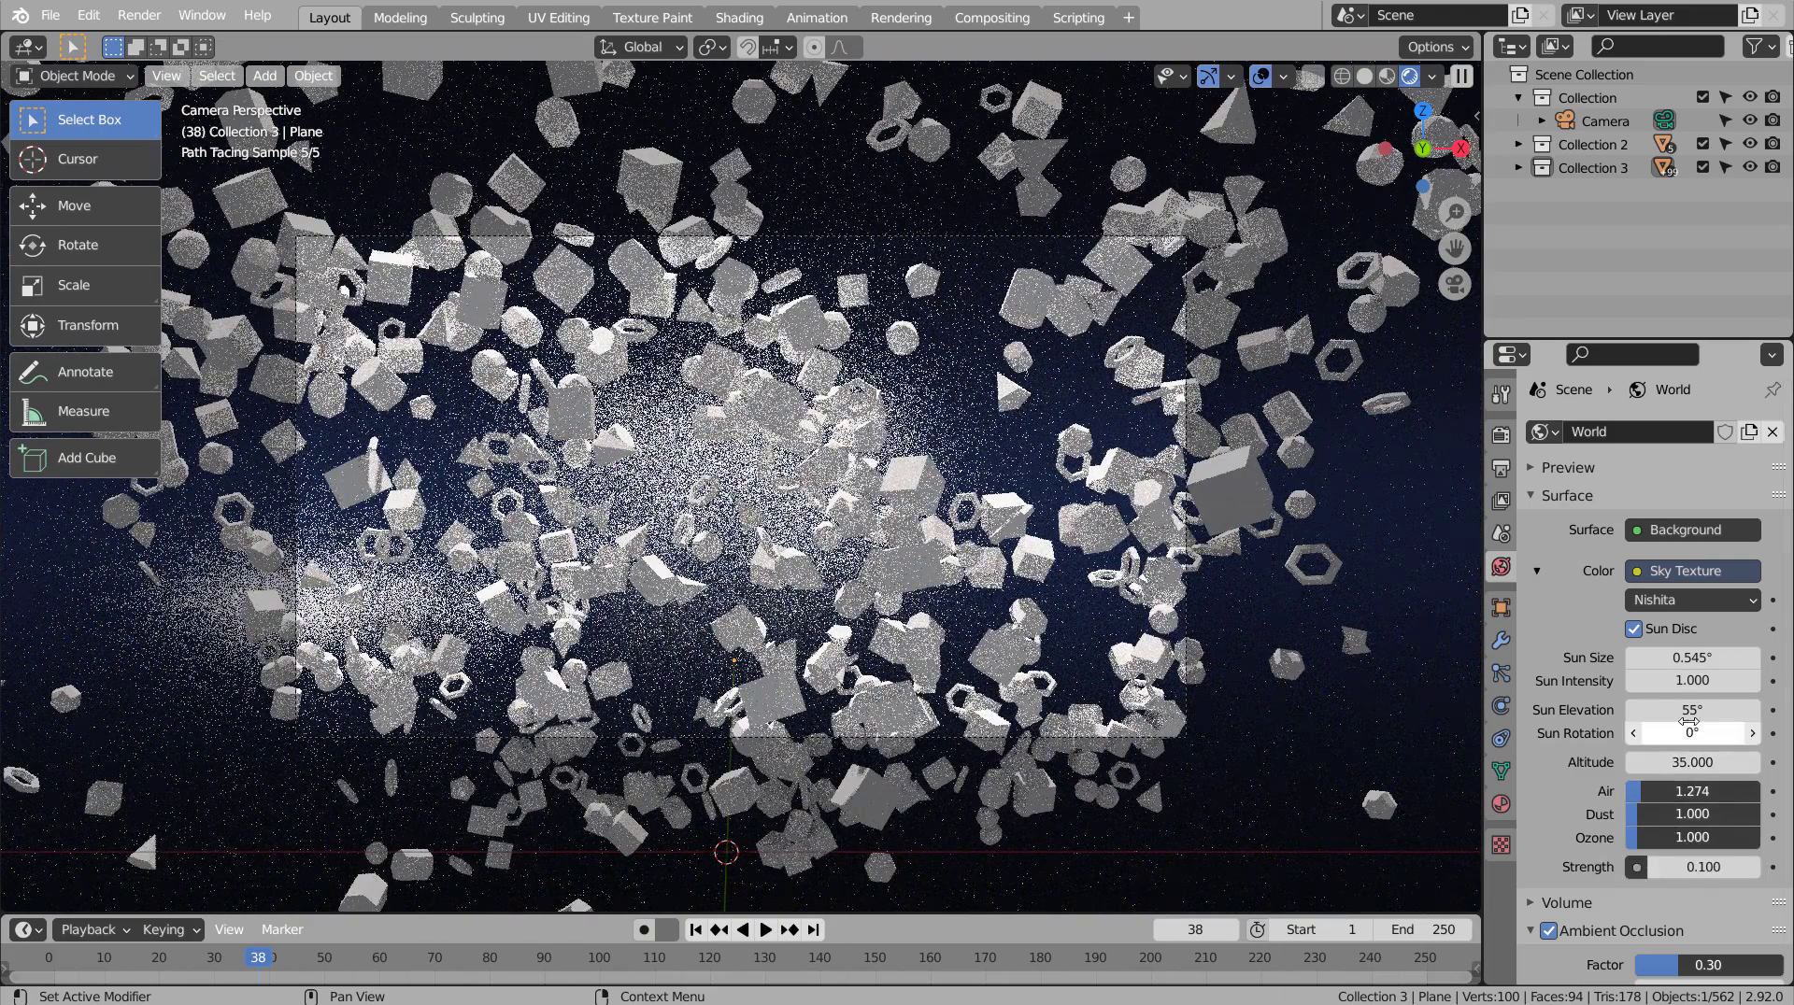
Restore sky Strength to 1 and raise Dust density to 1.411.
{"action": "left_click", "coordinate": [1682, 866]}
{"action": "type", "text": "1"}
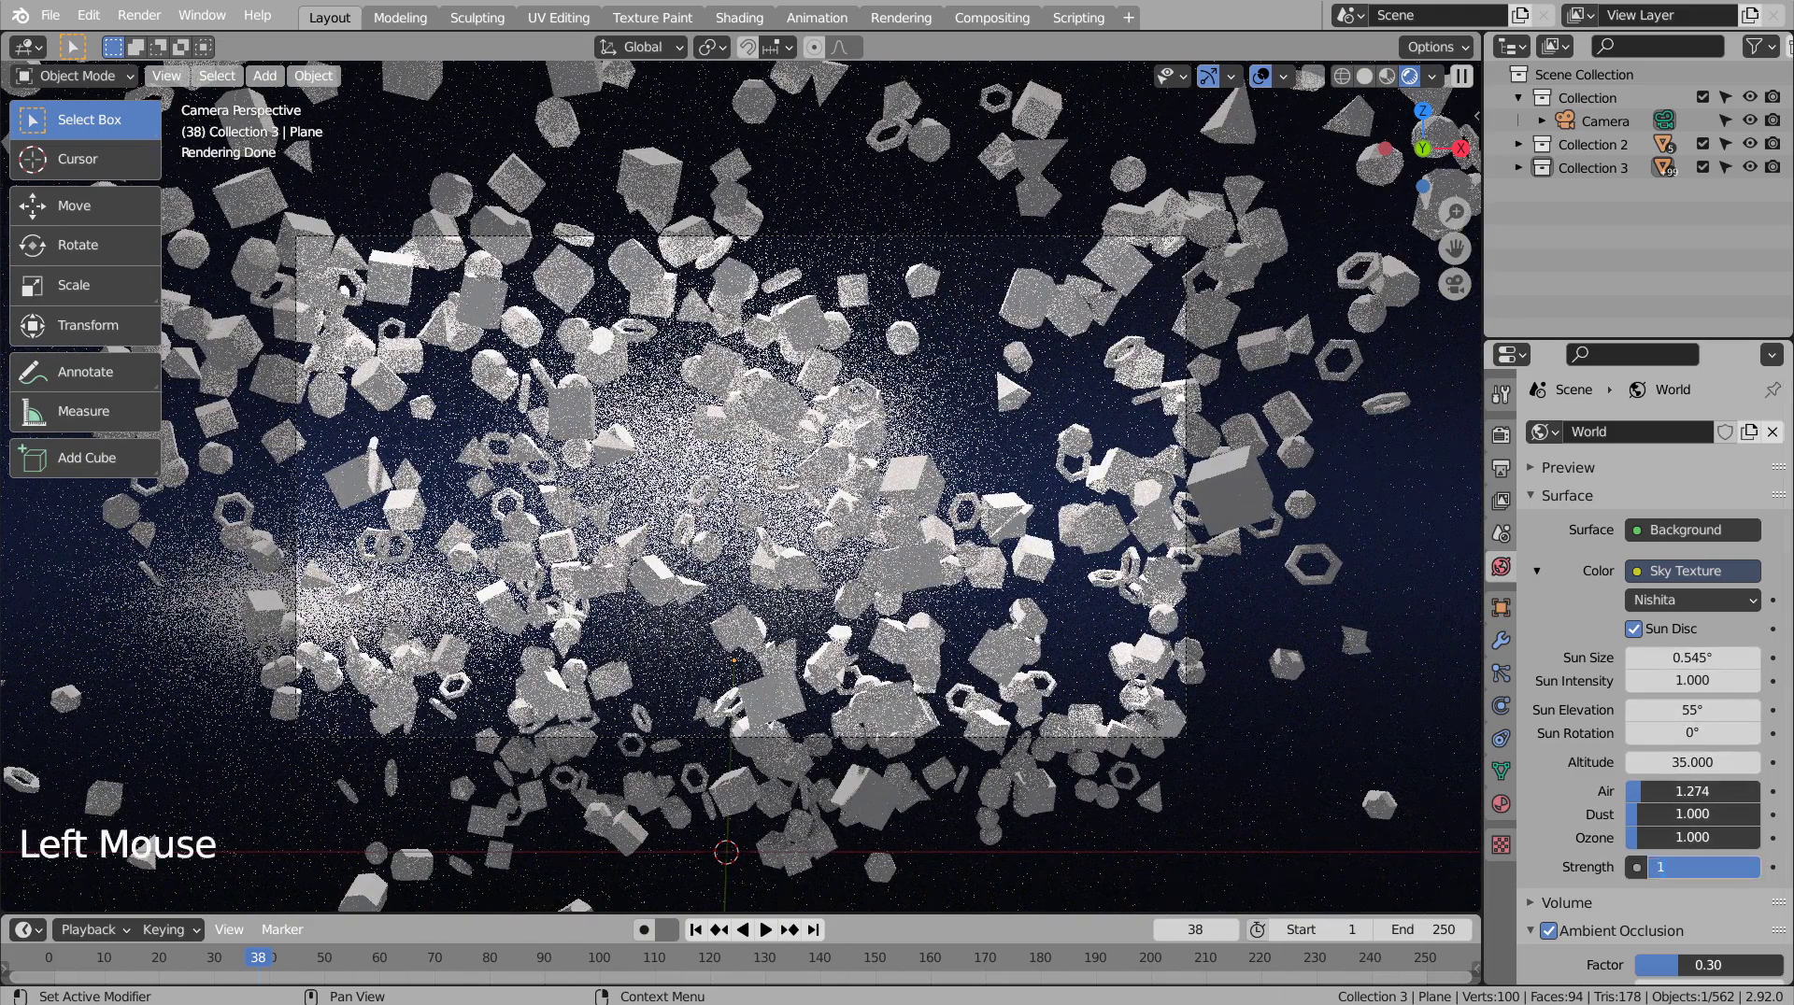
{"action": "key", "text": "Return"}
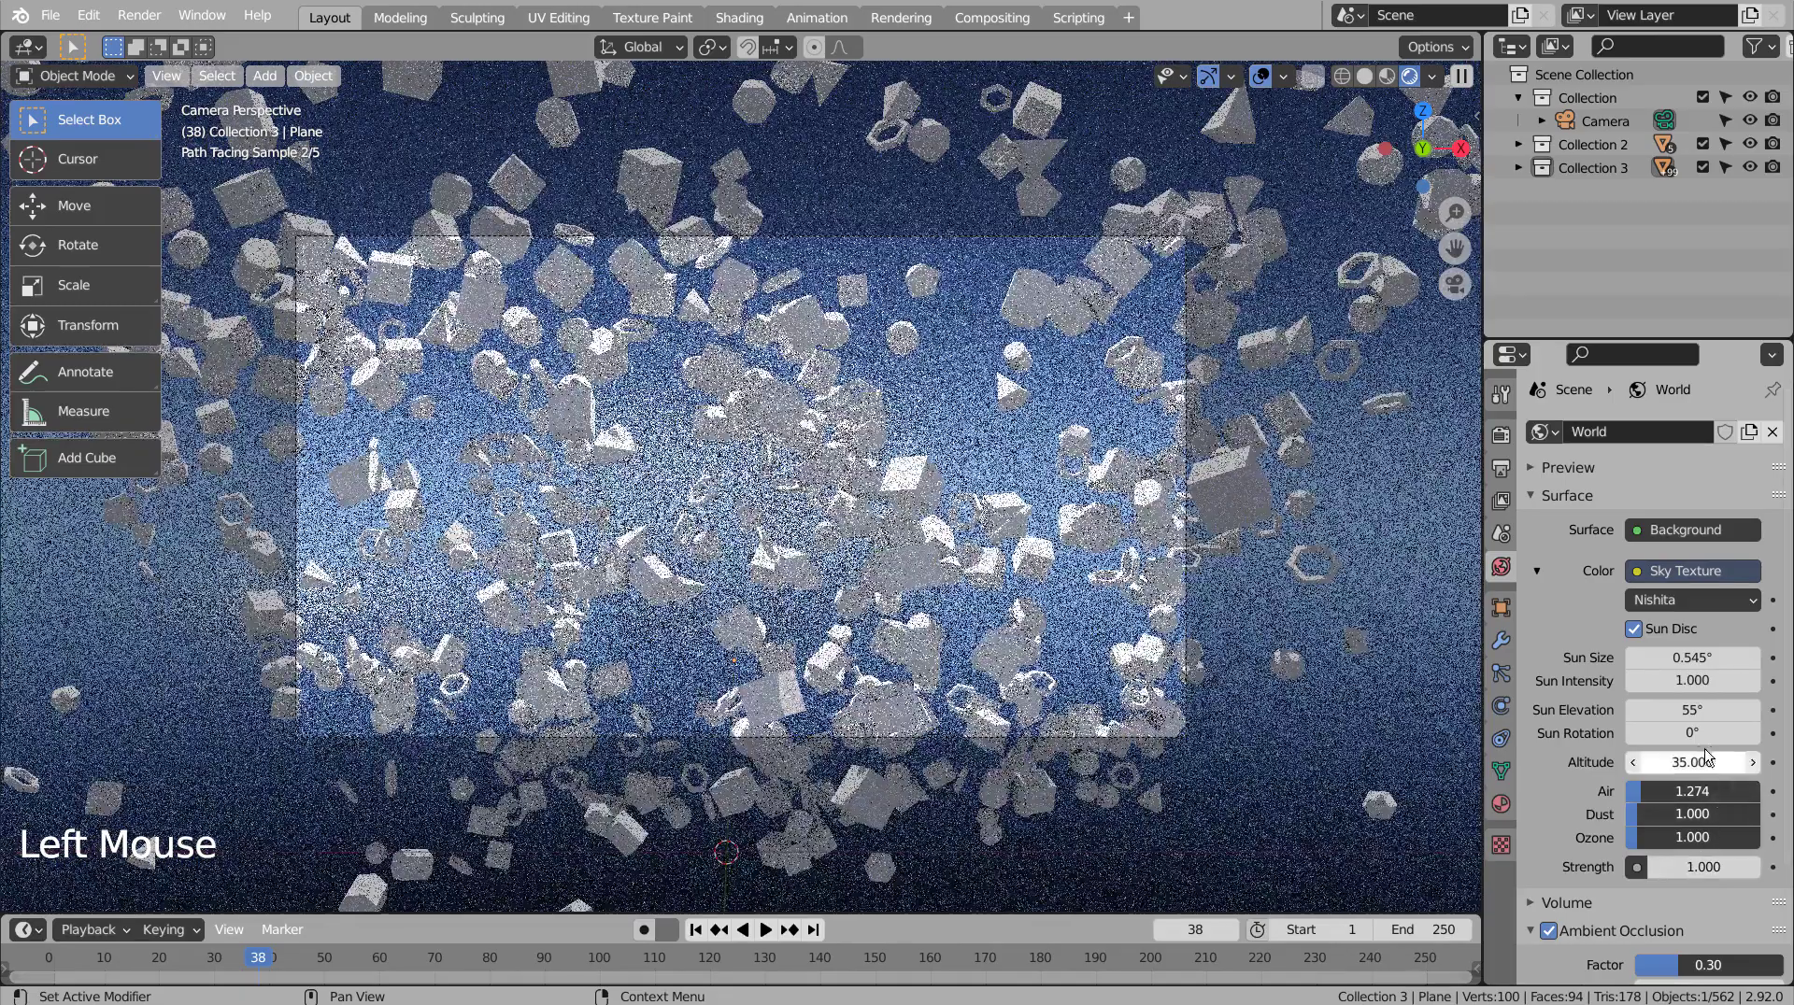
{"action": "left_click_drag", "start_coordinate": [1672, 814], "coordinate": [1637, 837]}
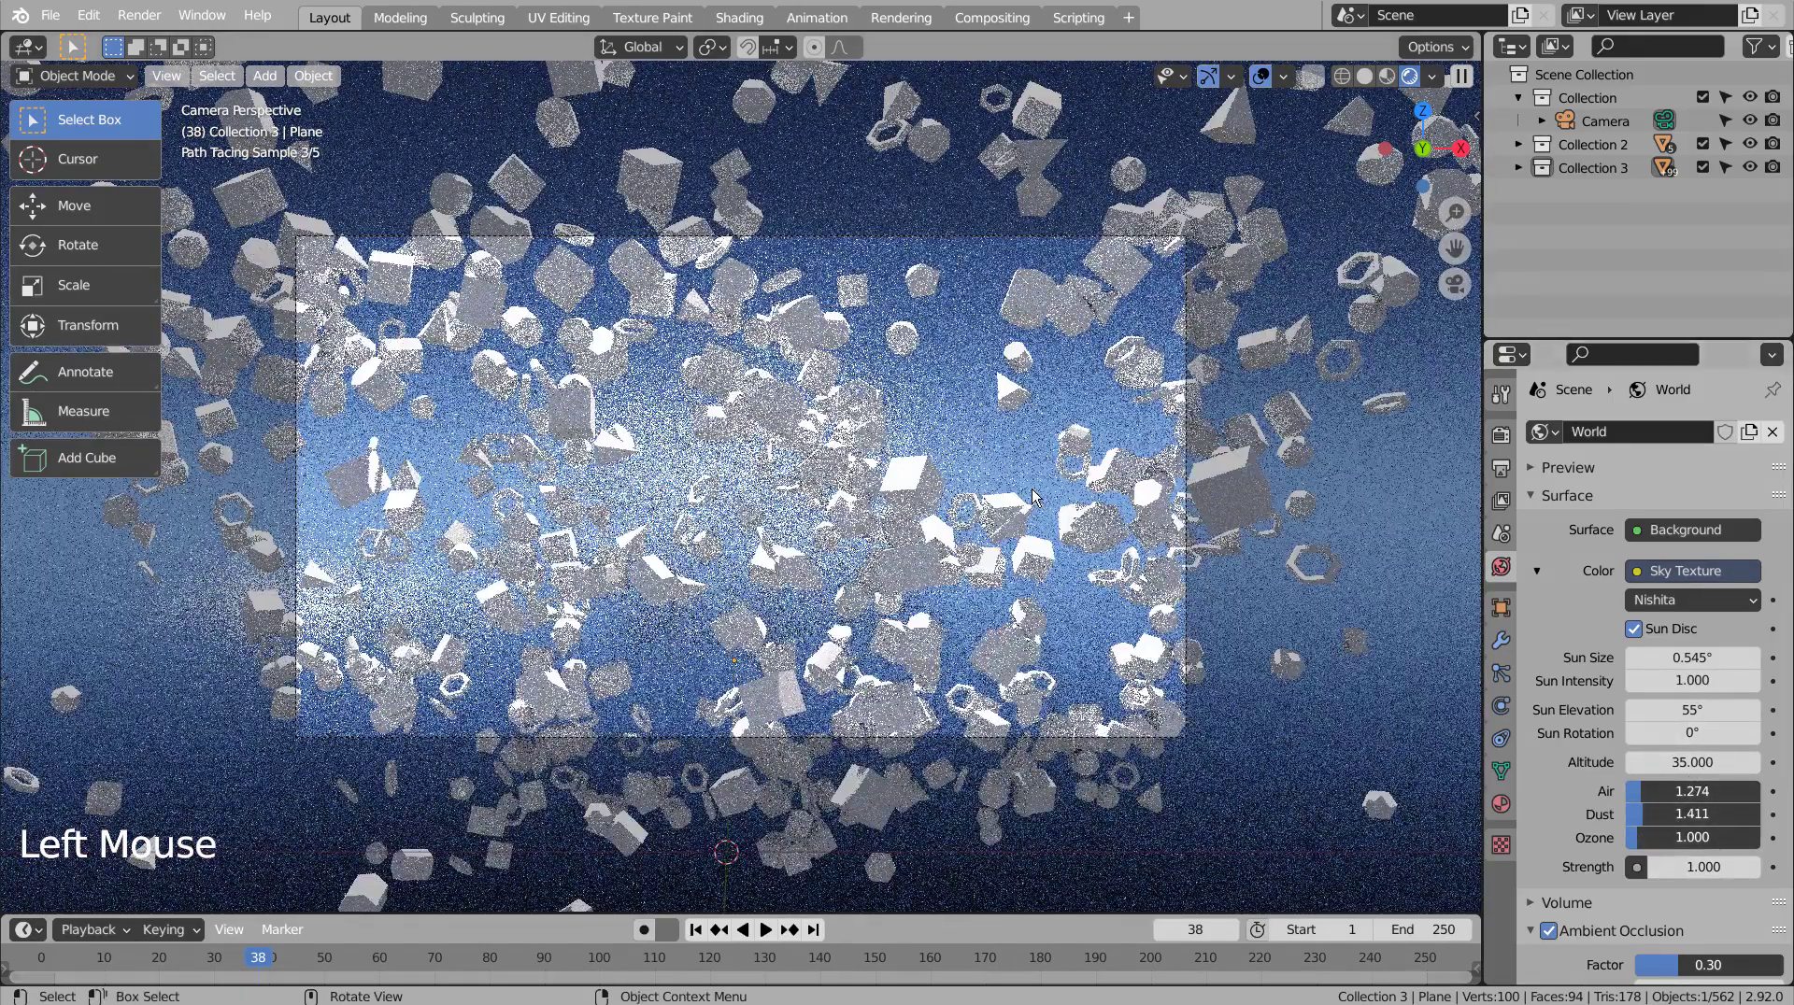
{"action": "key", "text": "F12"}
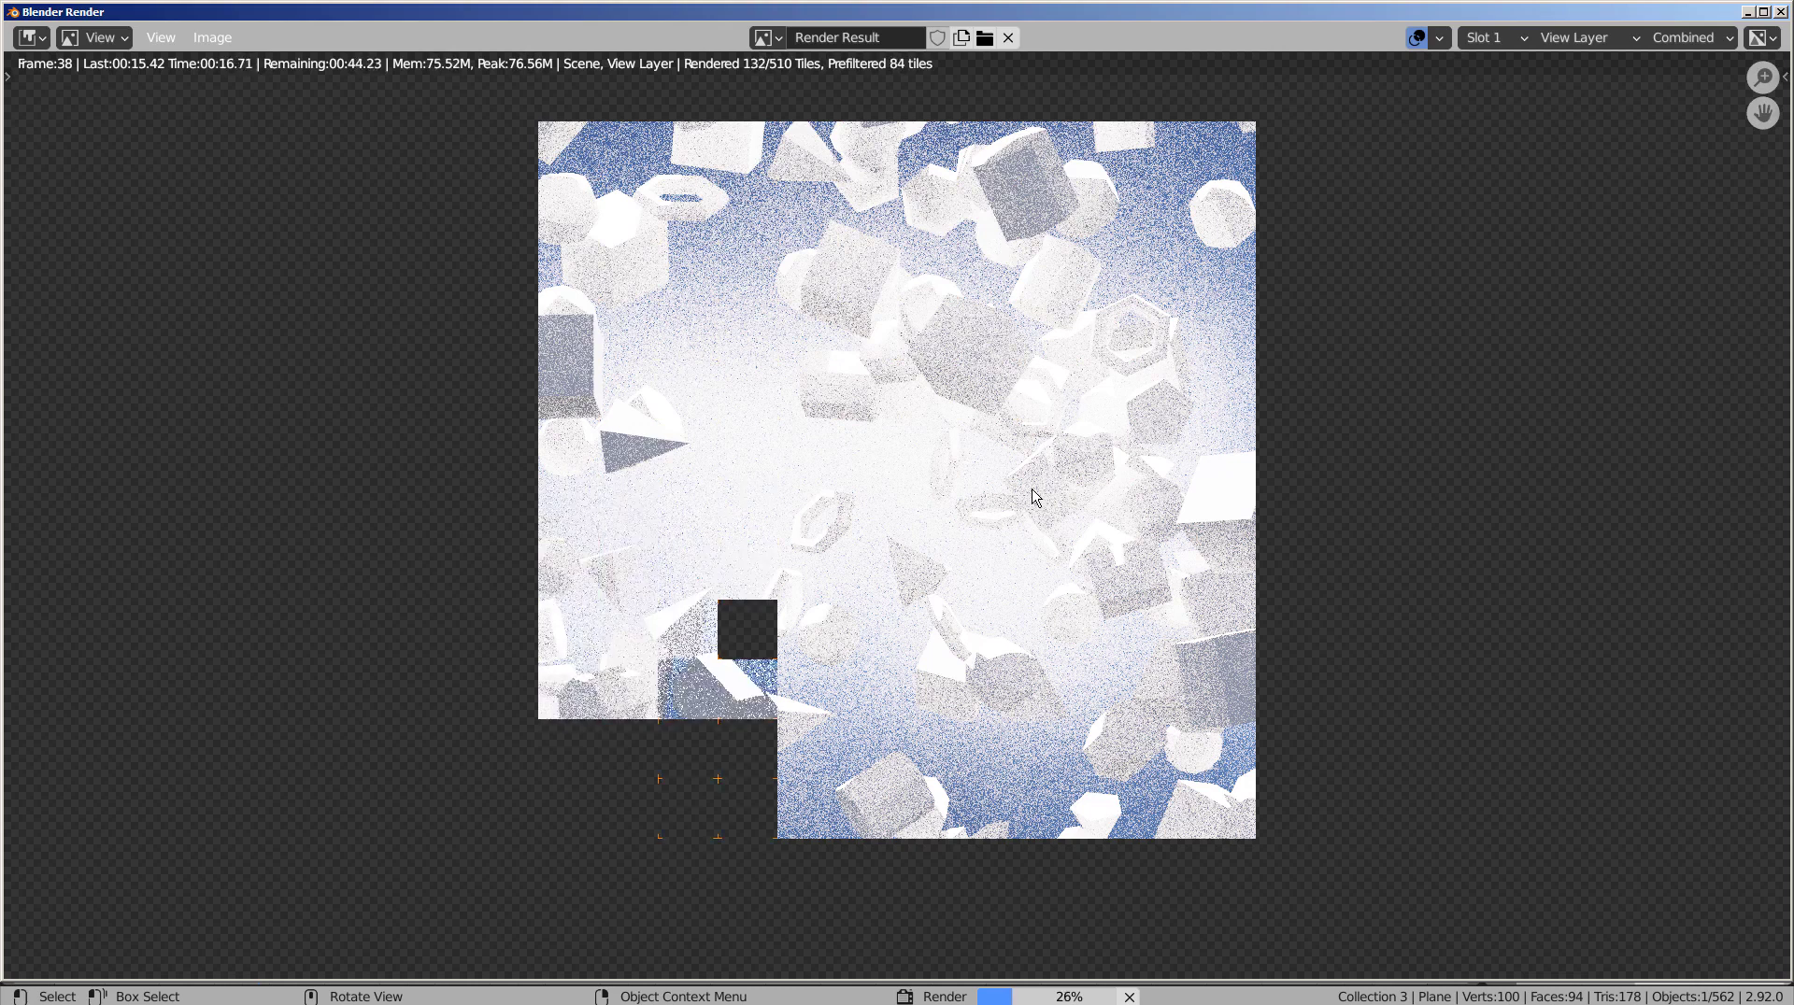
{"action": "key", "text": "Escape"}
{"action": "left_click", "coordinate": [1779, 12]}
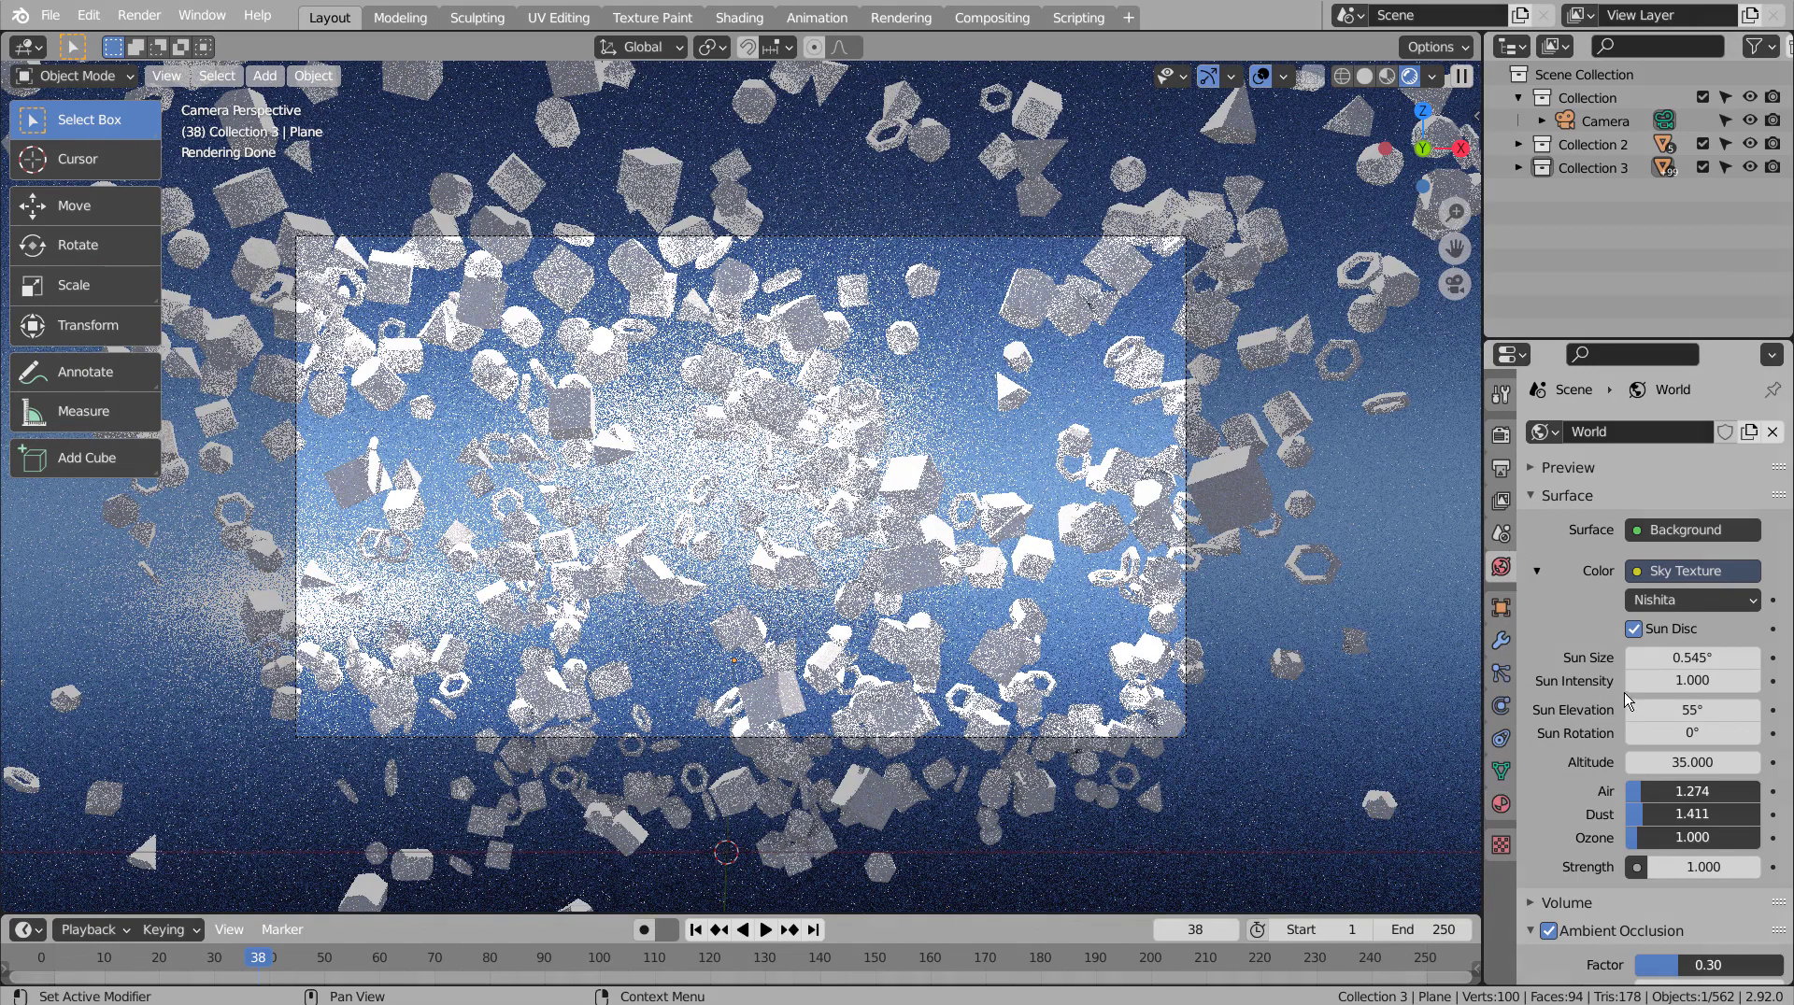
Set the Render properties' Viewport samples to 12.
{"action": "left_click", "coordinate": [1501, 439]}
{"action": "double_click", "coordinate": [1708, 638]}
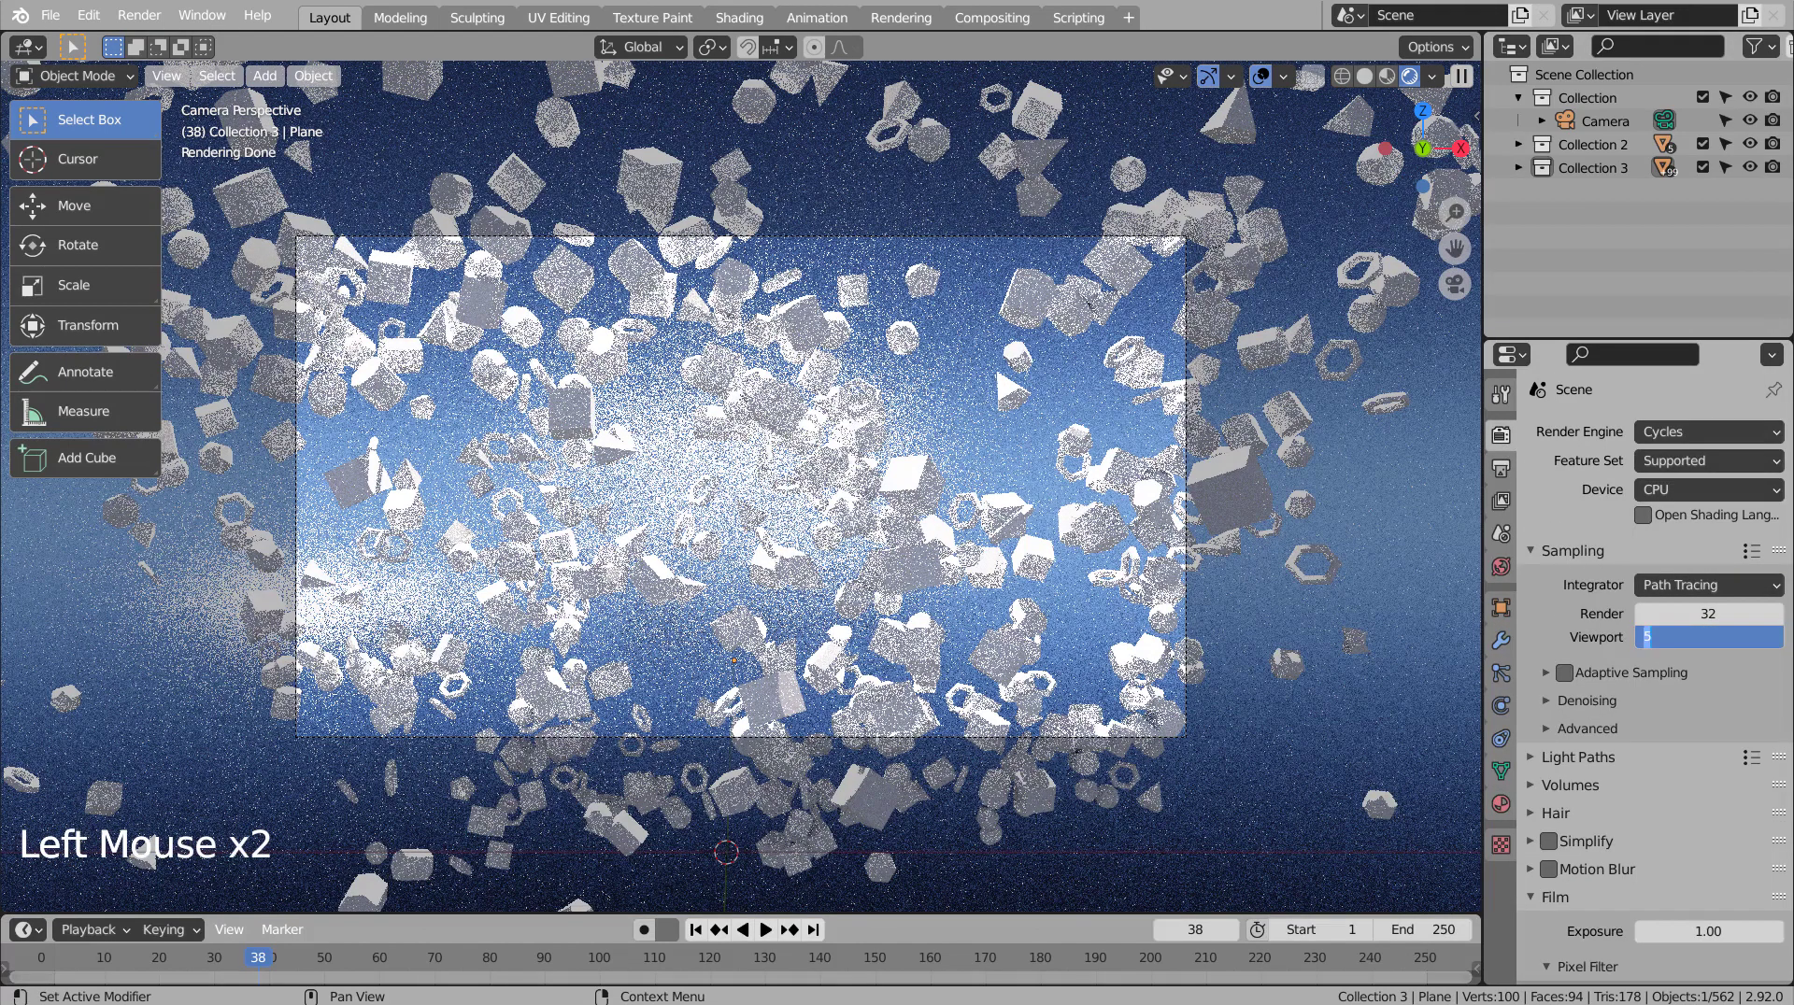
{"action": "key", "text": "Return"}
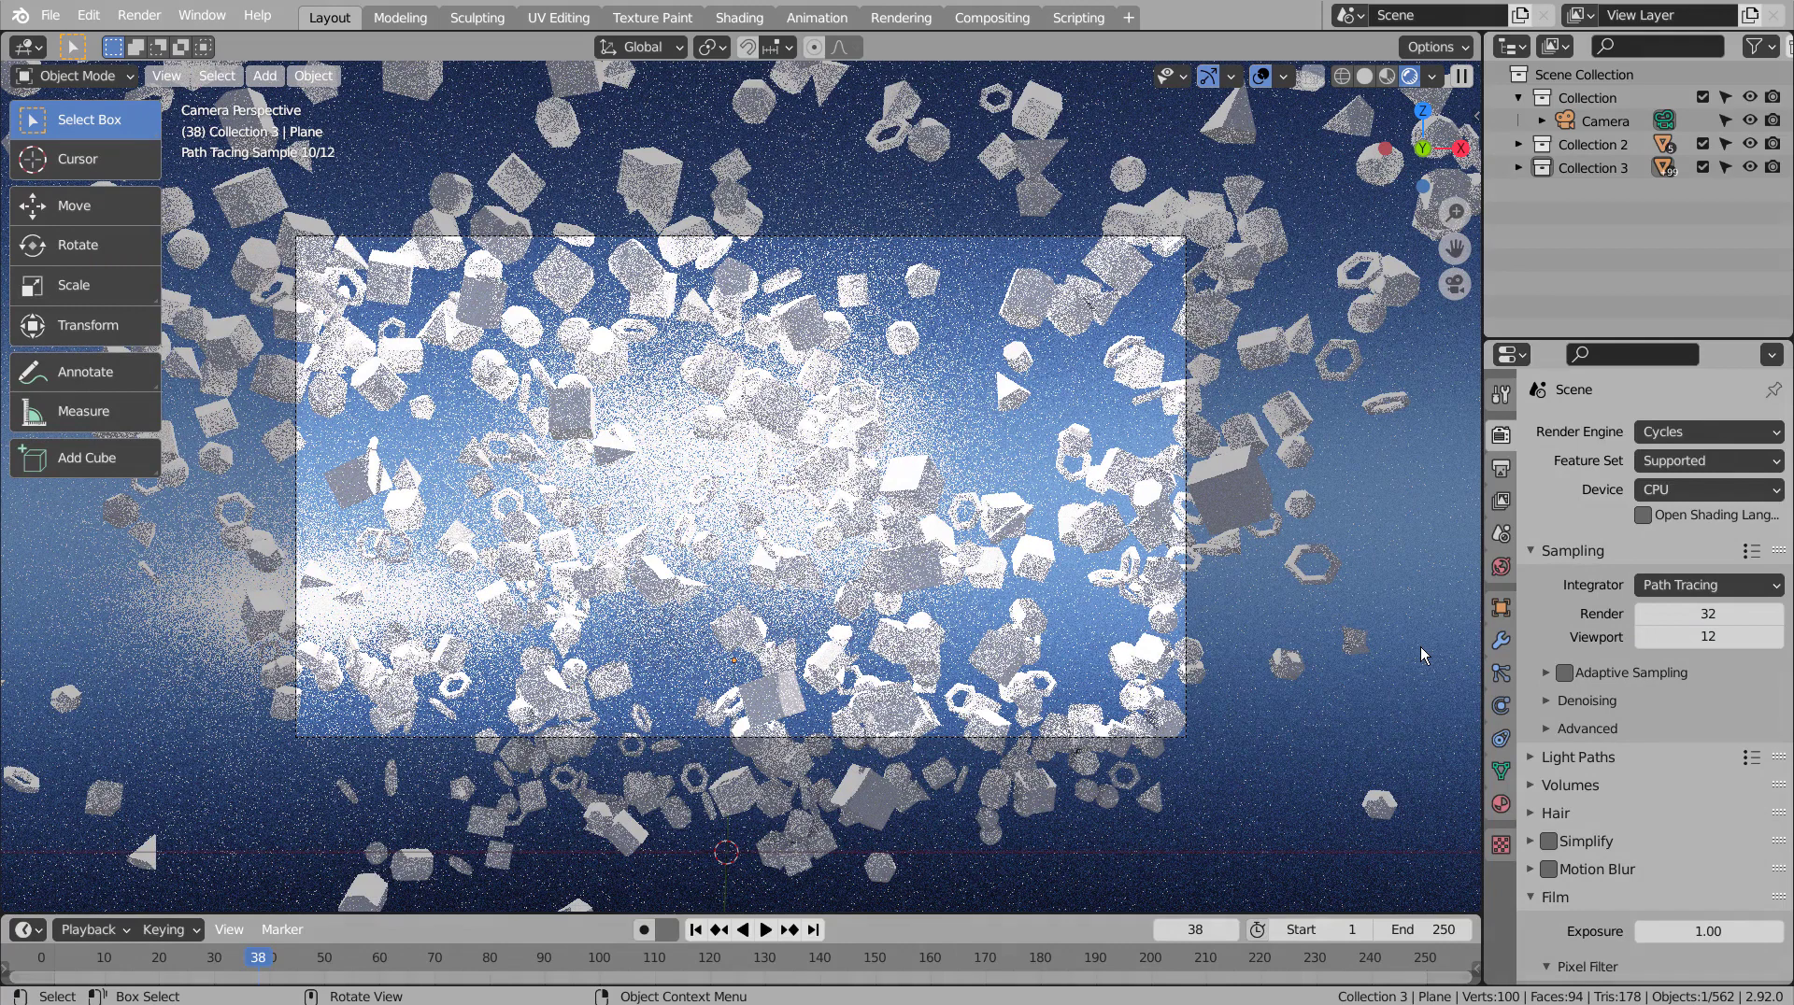
Set the Nishita sky Strength and Sun Intensity both to 0.5.
{"action": "left_click", "coordinate": [1501, 568]}
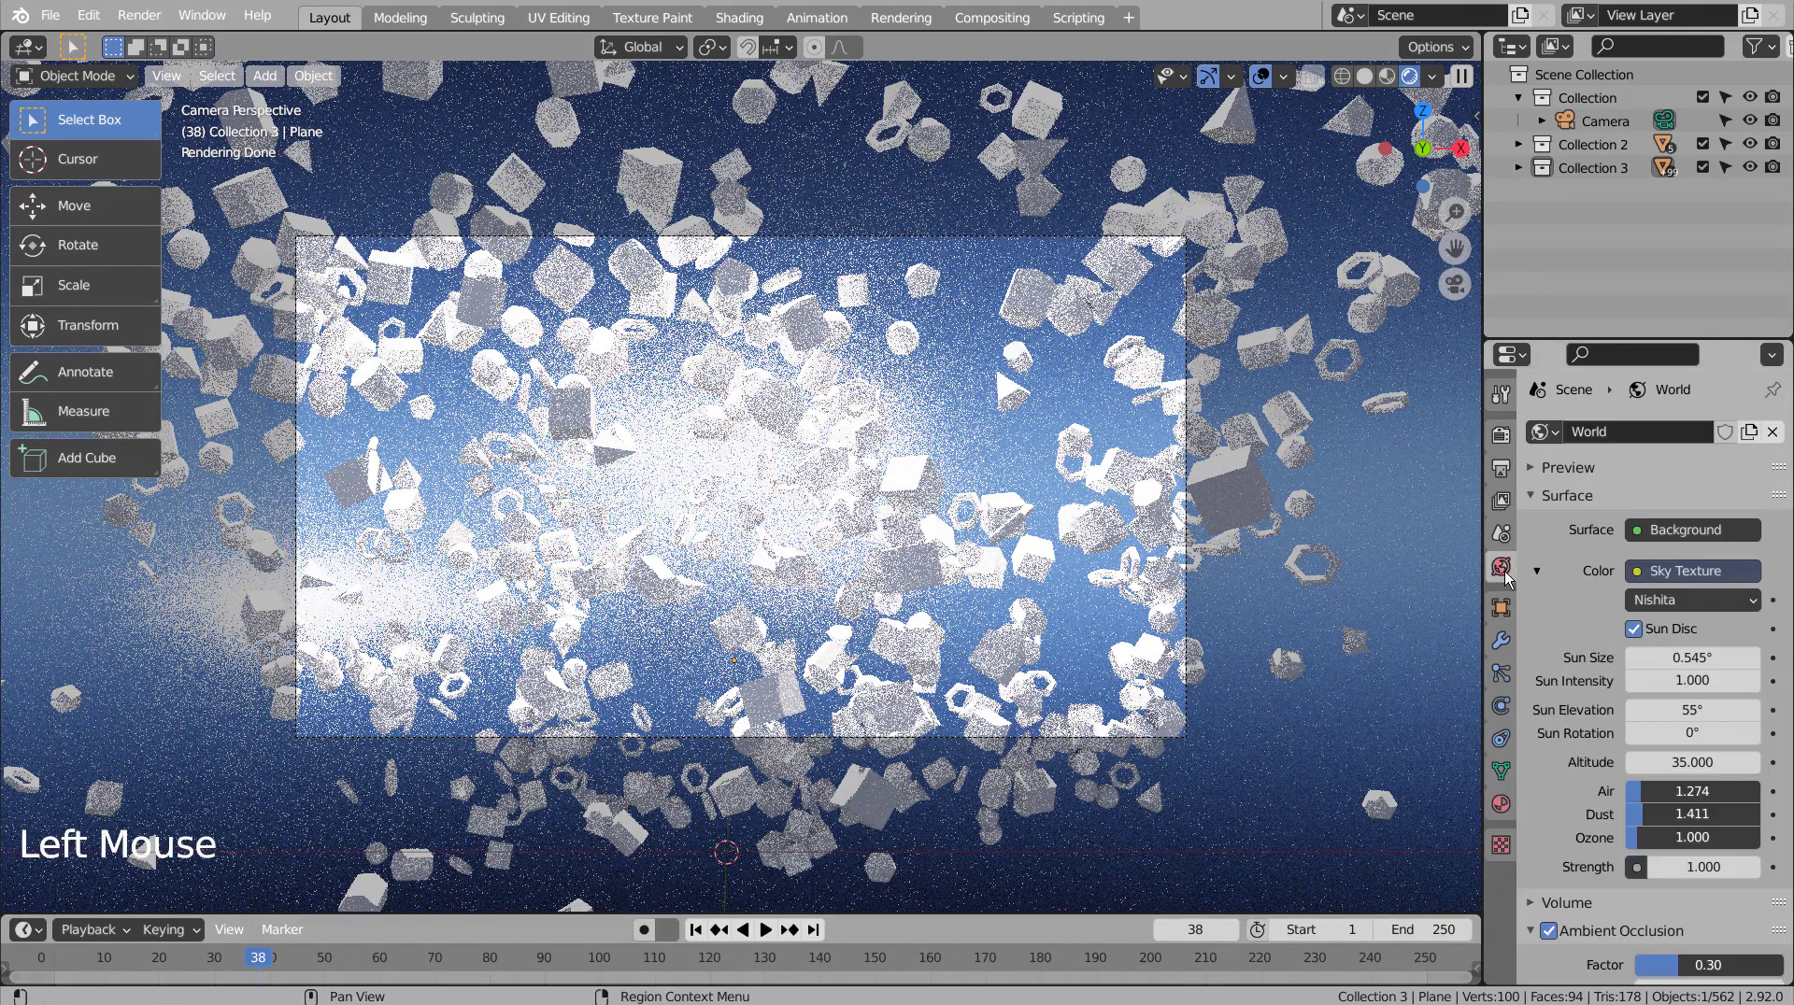
{"action": "double_click", "coordinate": [1682, 865]}
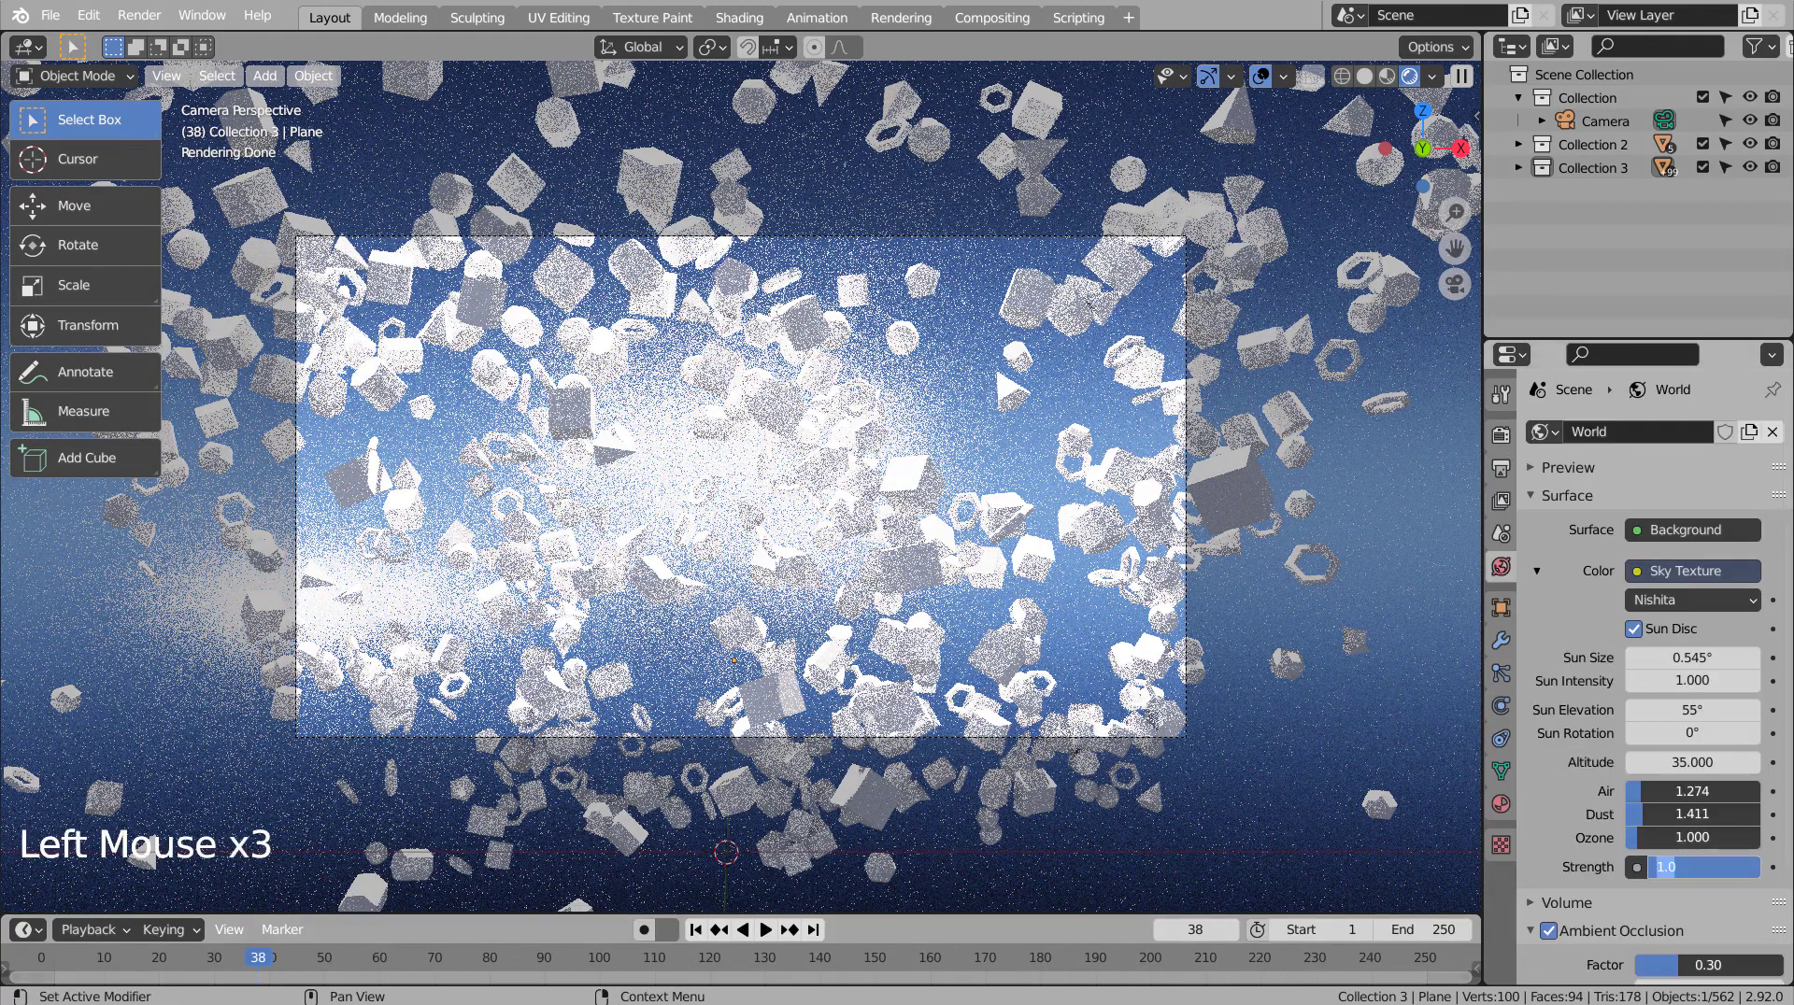
{"action": "type", "text": ".5"}
{"action": "key", "text": "Return"}
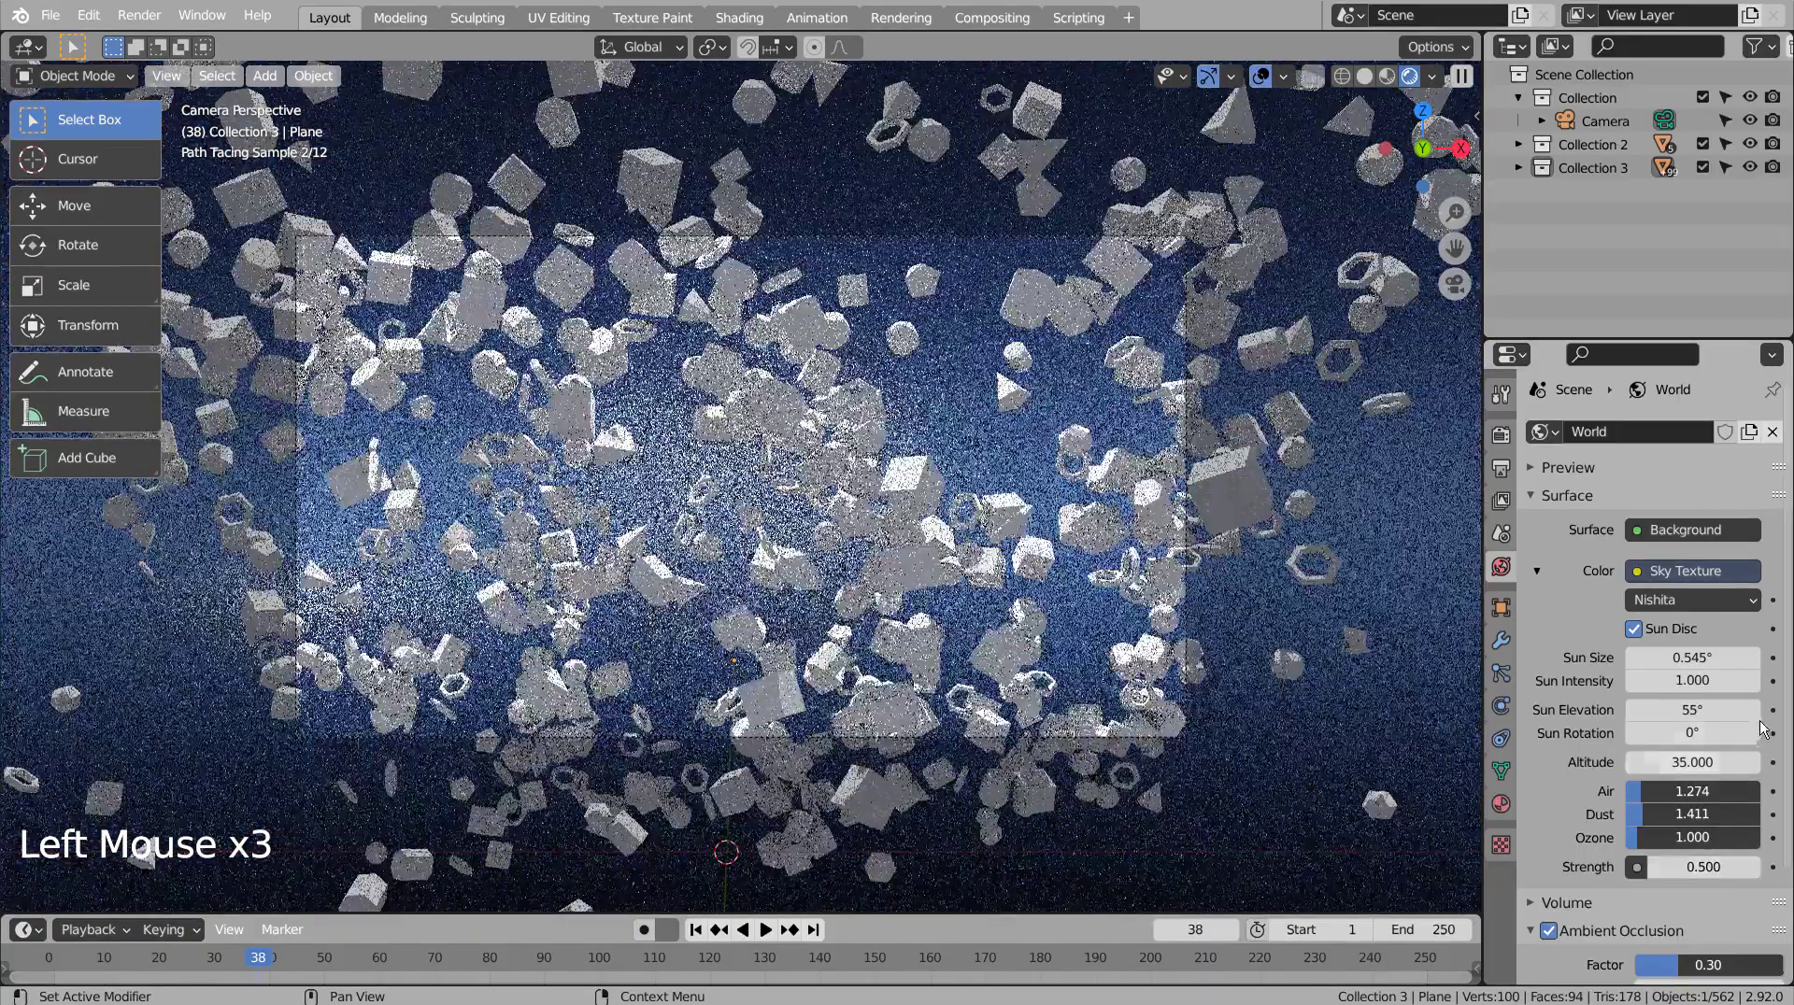
{"action": "left_click_drag", "start_coordinate": [1729, 678], "coordinate": [1682, 678]}
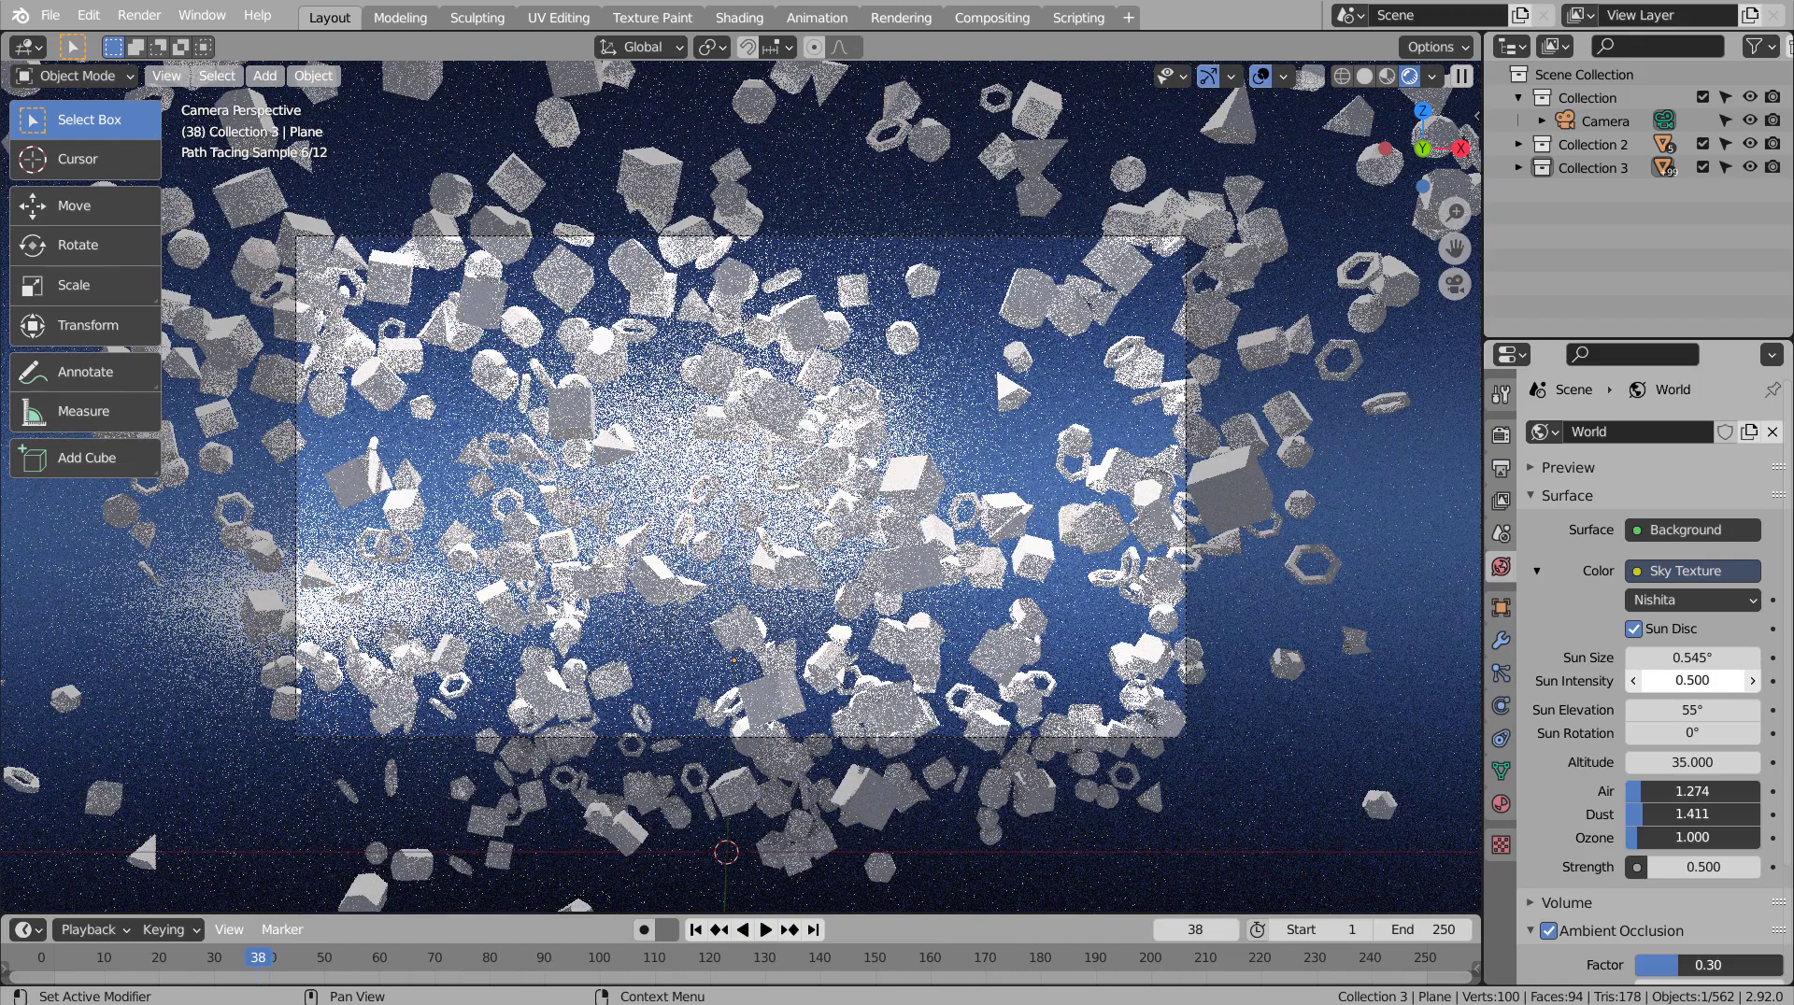
{"action": "left_click", "coordinate": [981, 446]}
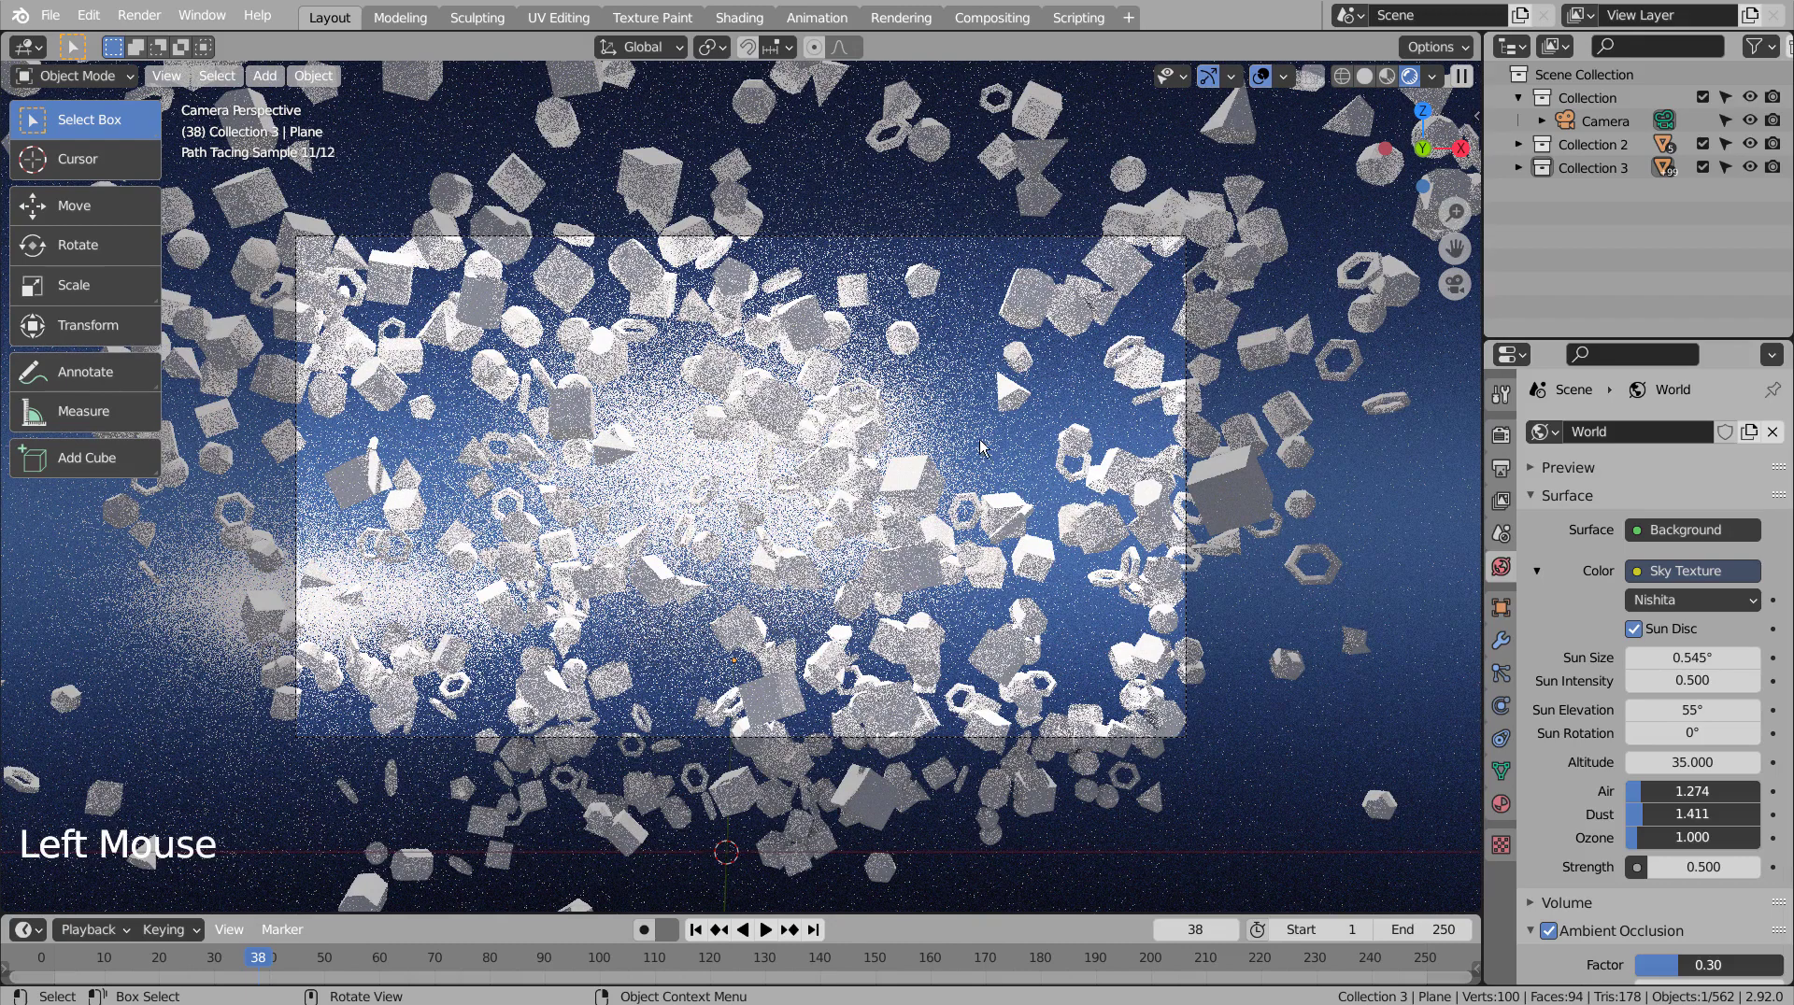
Set the backdrop material's Roughness to 0.000 and render frame 38 with F12.
{"action": "left_click", "coordinate": [1501, 803]}
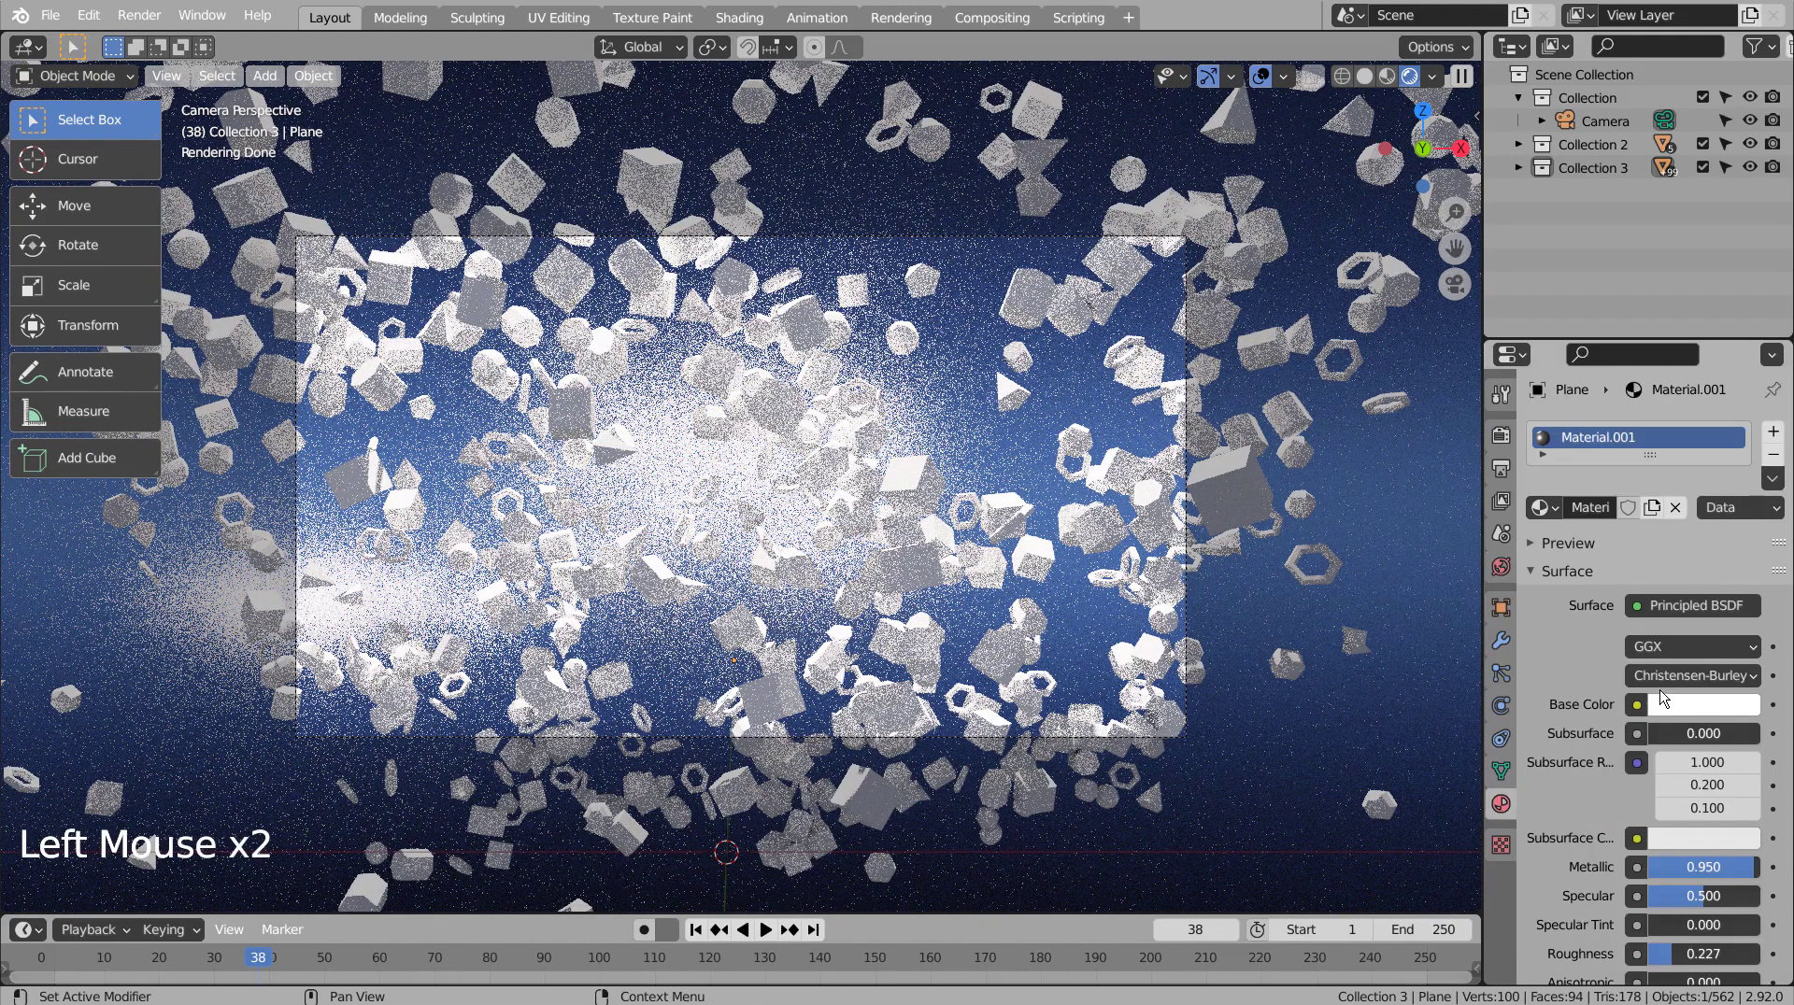
{"action": "scroll", "coordinate": [1708, 733], "scroll_direction": "down", "scroll_amount": 3}
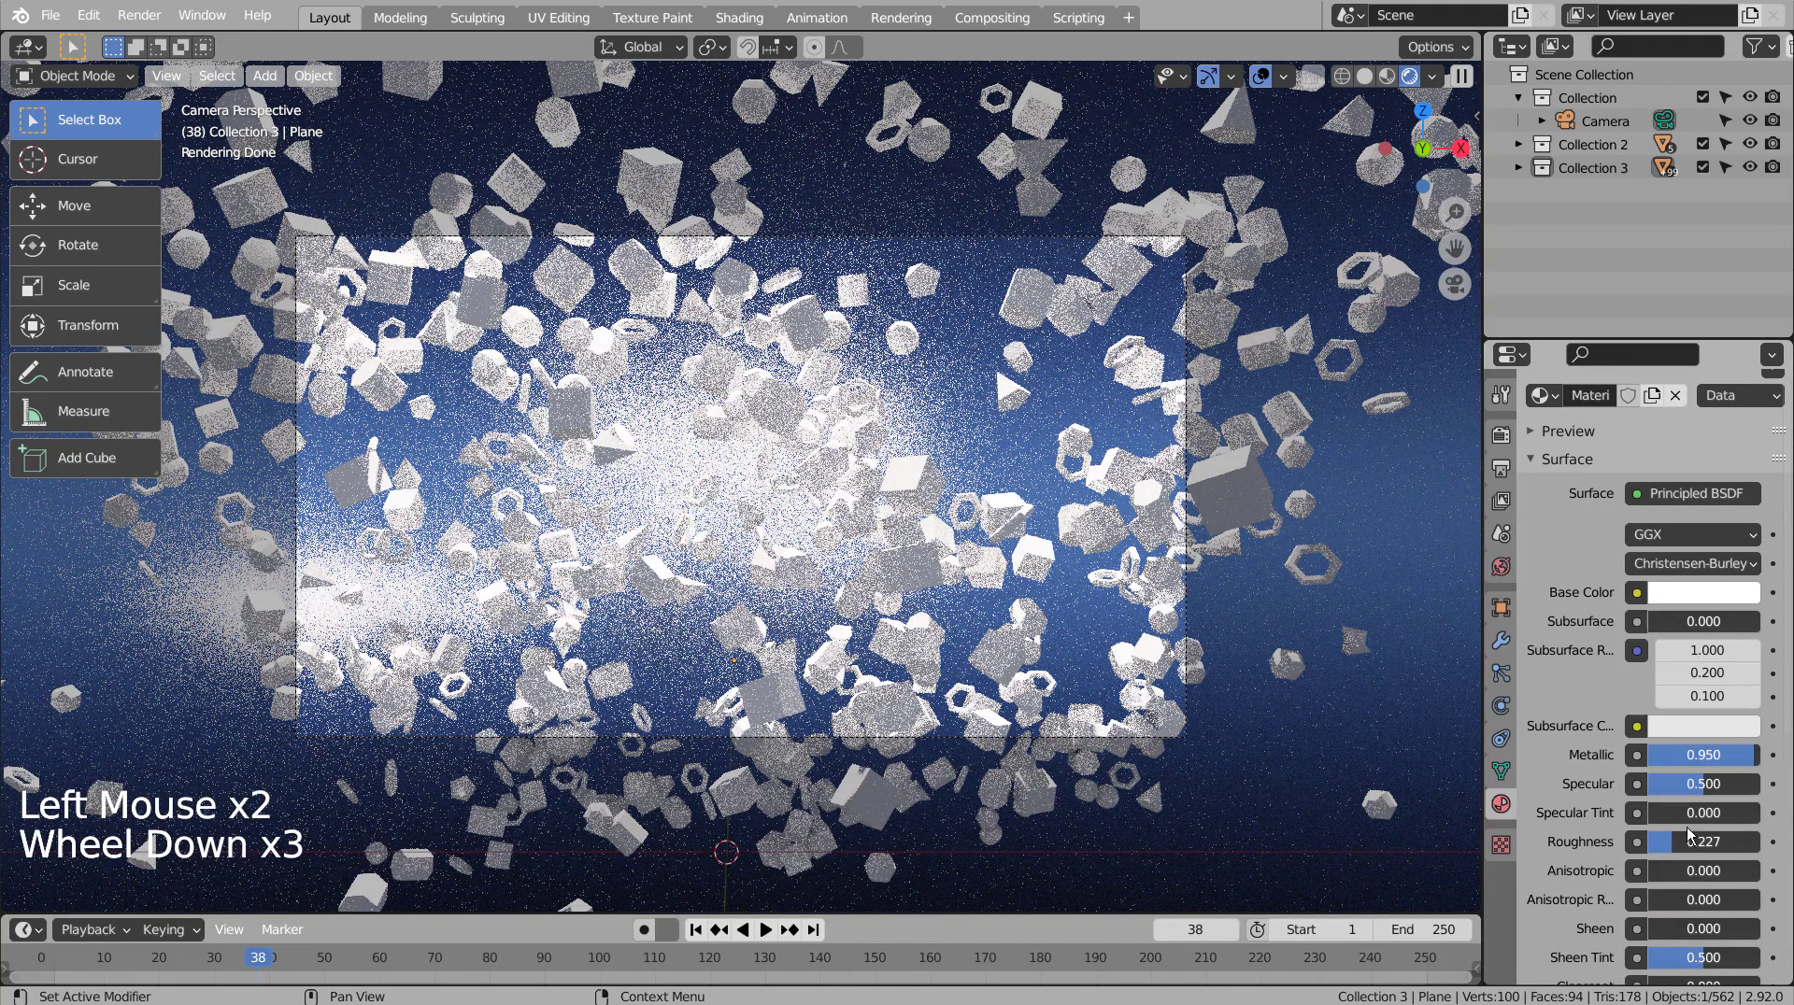
{"action": "left_click_drag", "start_coordinate": [1710, 842], "coordinate": [1616, 842]}
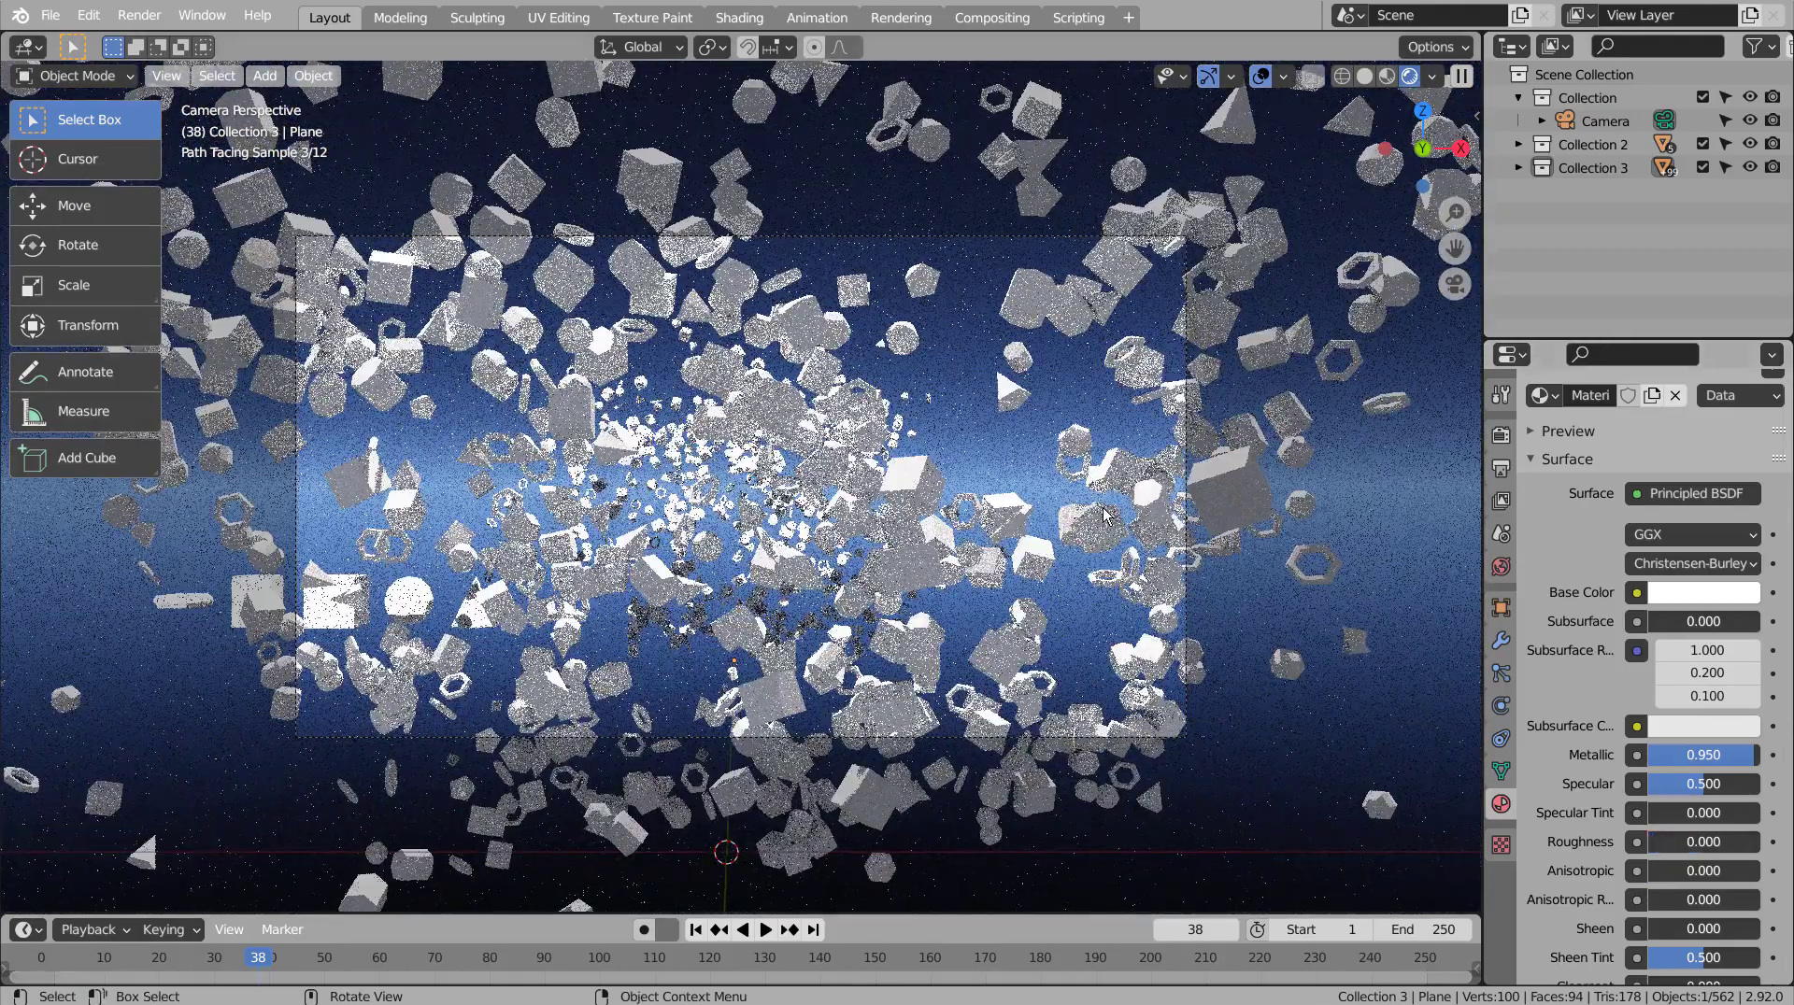
{"action": "key", "text": "F12"}
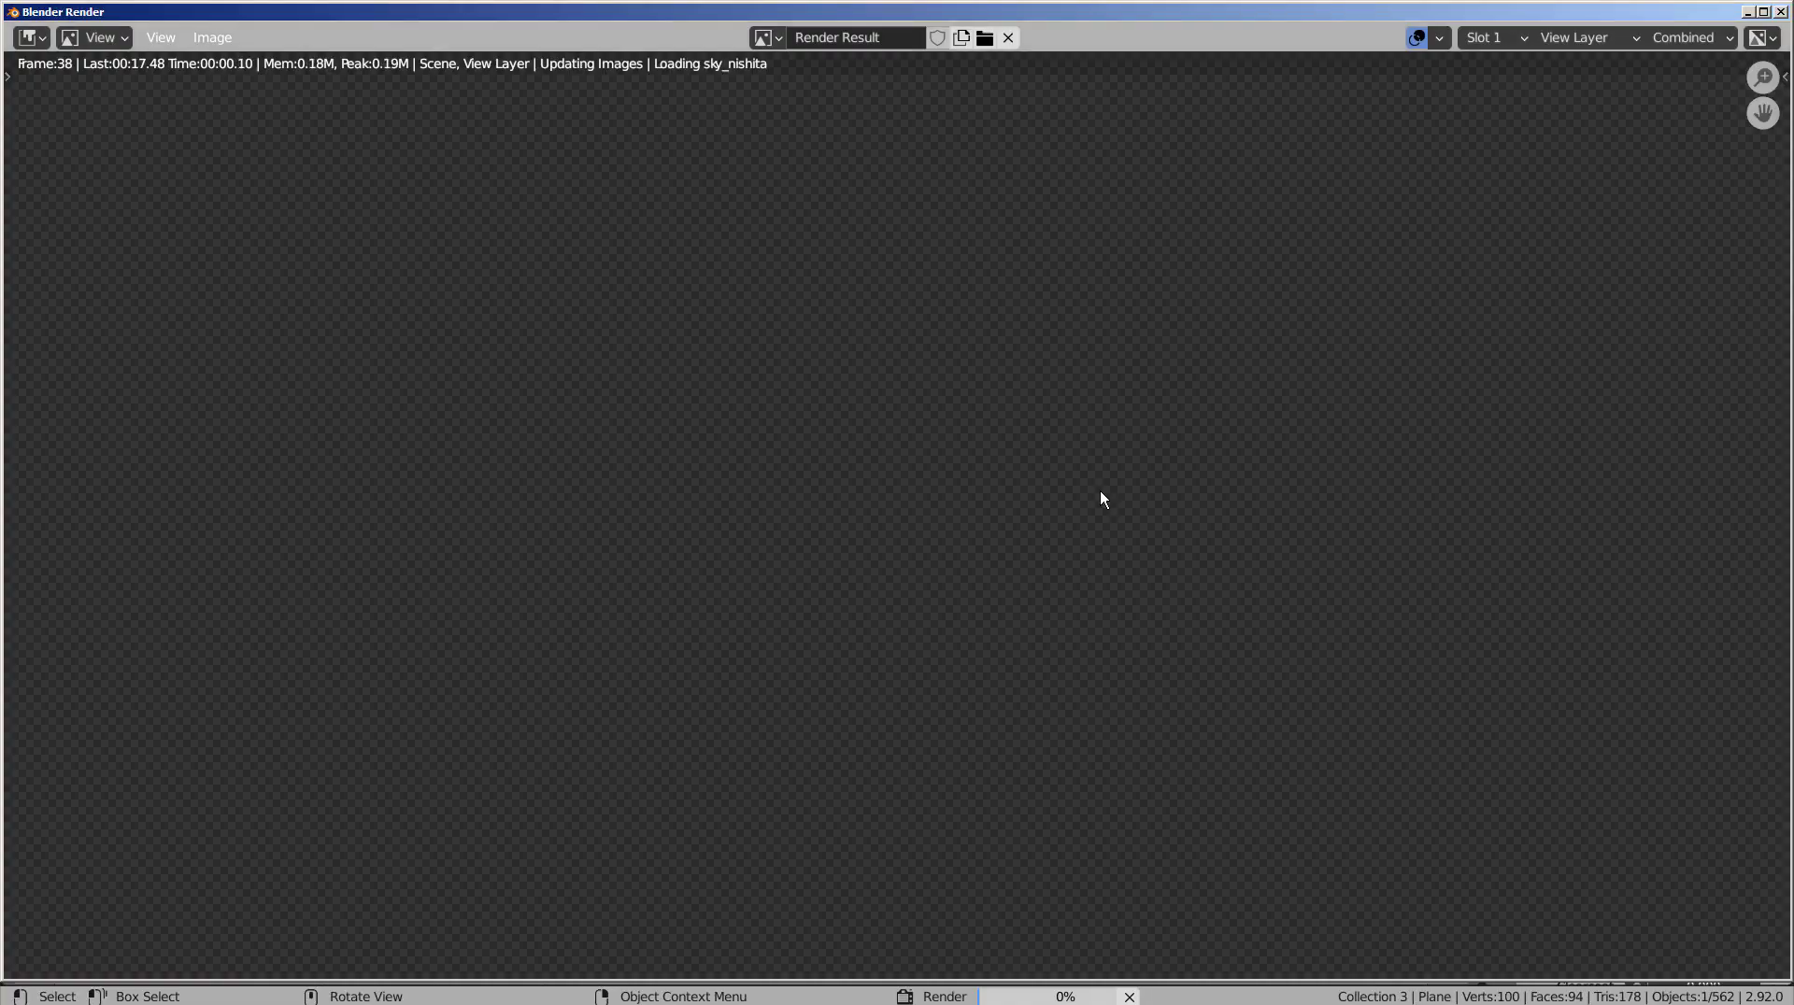